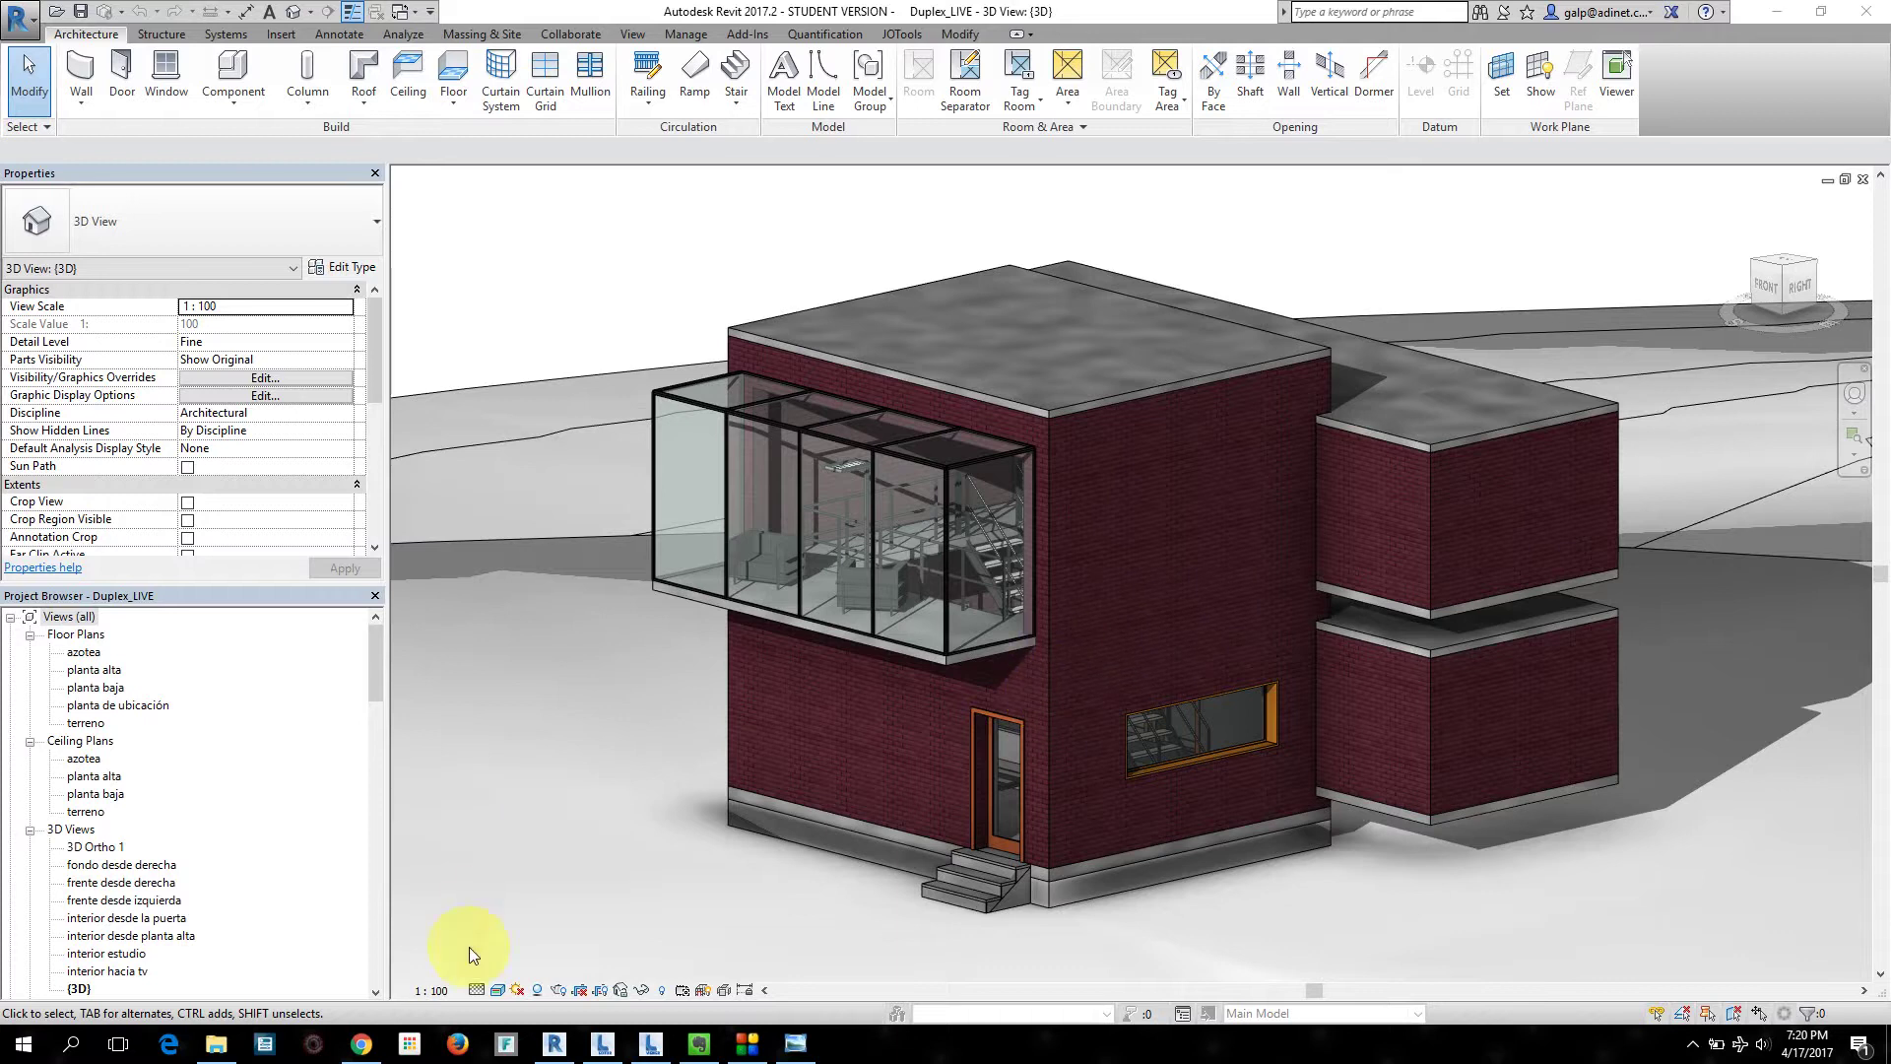
Step: Give the 3D view a new display style and Fine detail level, zoomed toward the house
click(493, 987)
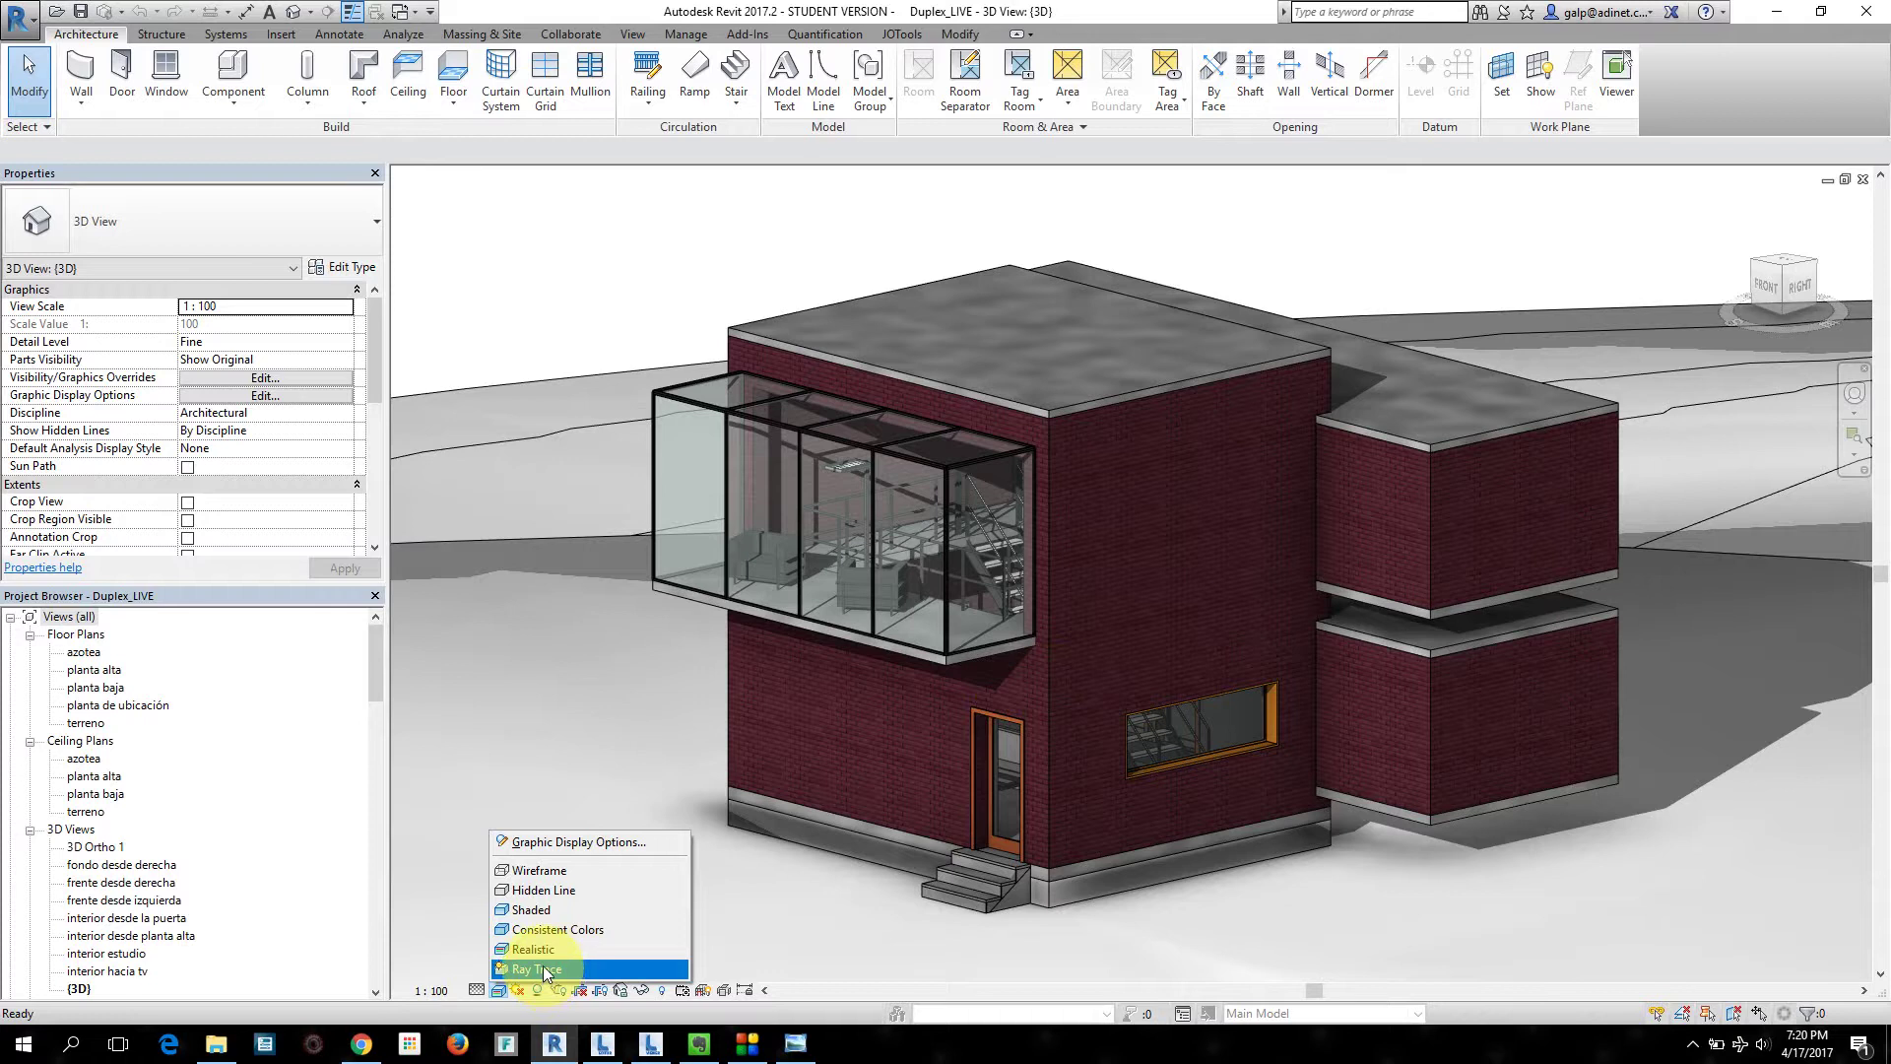
click(824, 993)
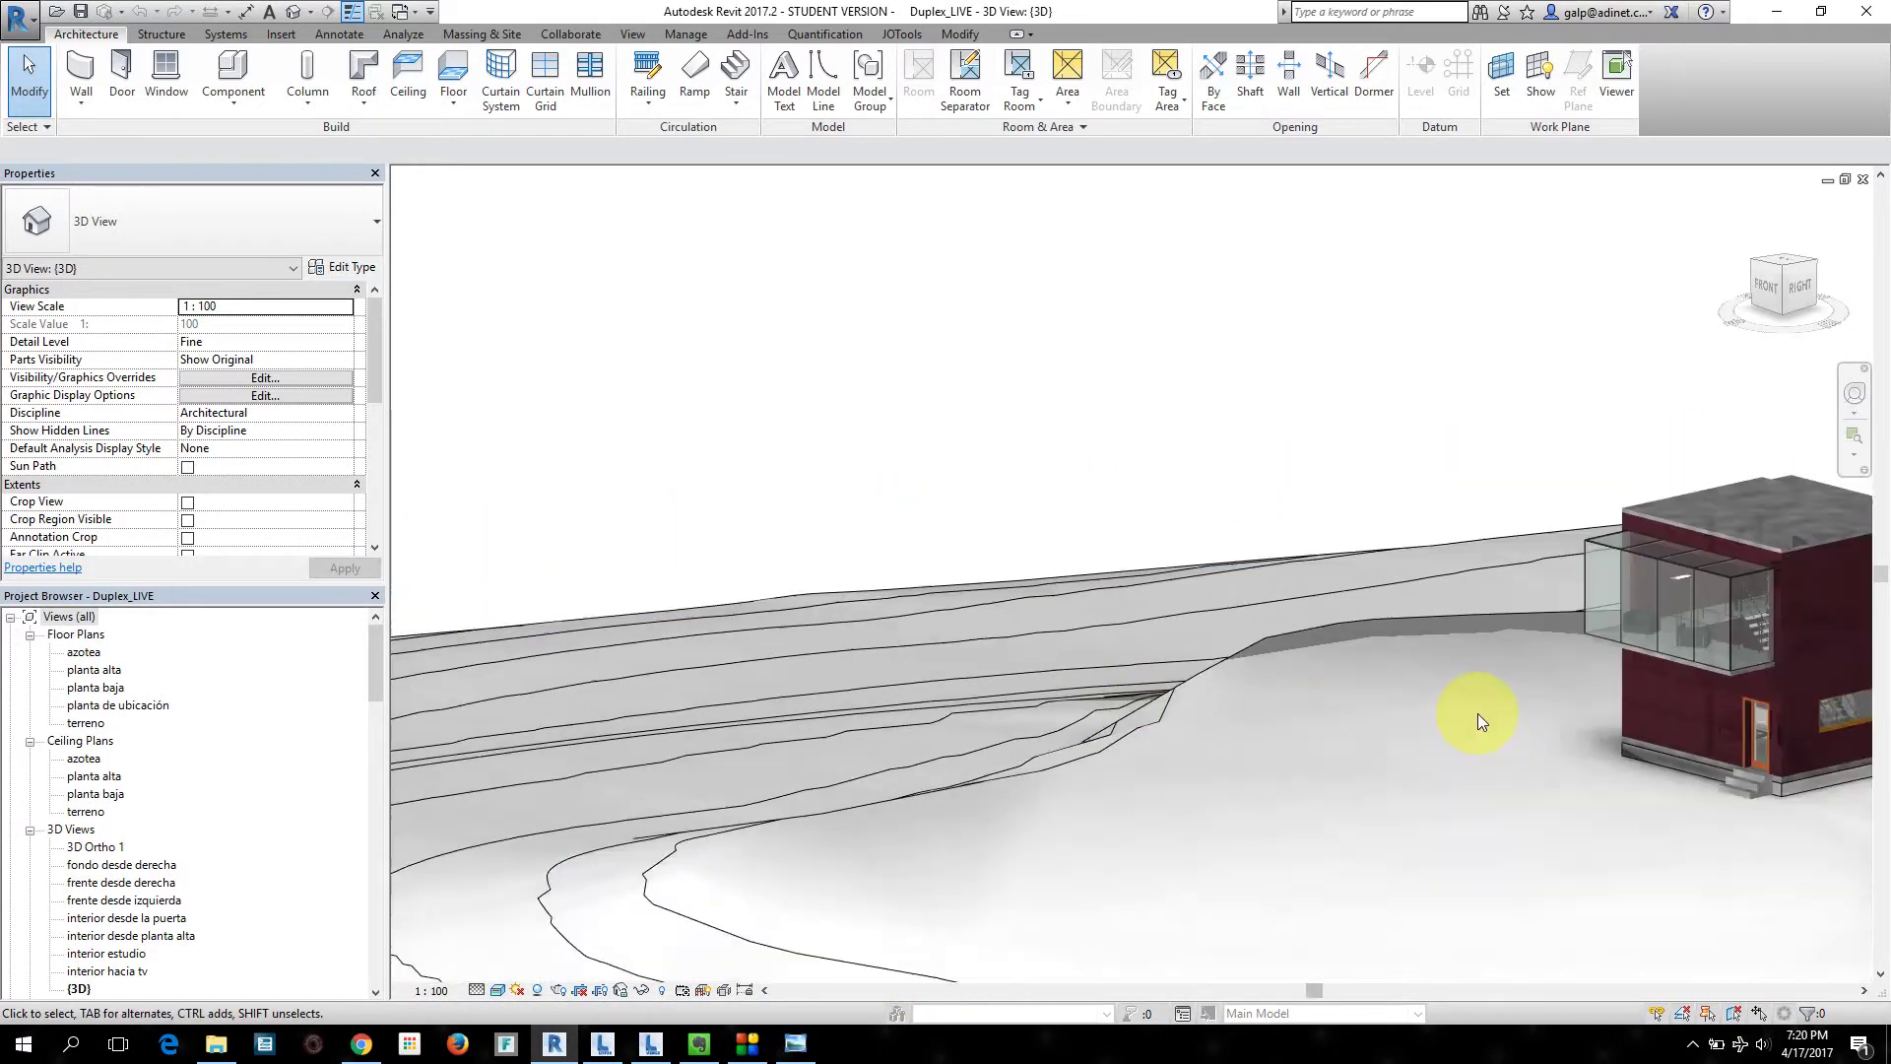
middle_drag(1477, 713, 1034, 676)
scroll(1450, 610, up, 4)
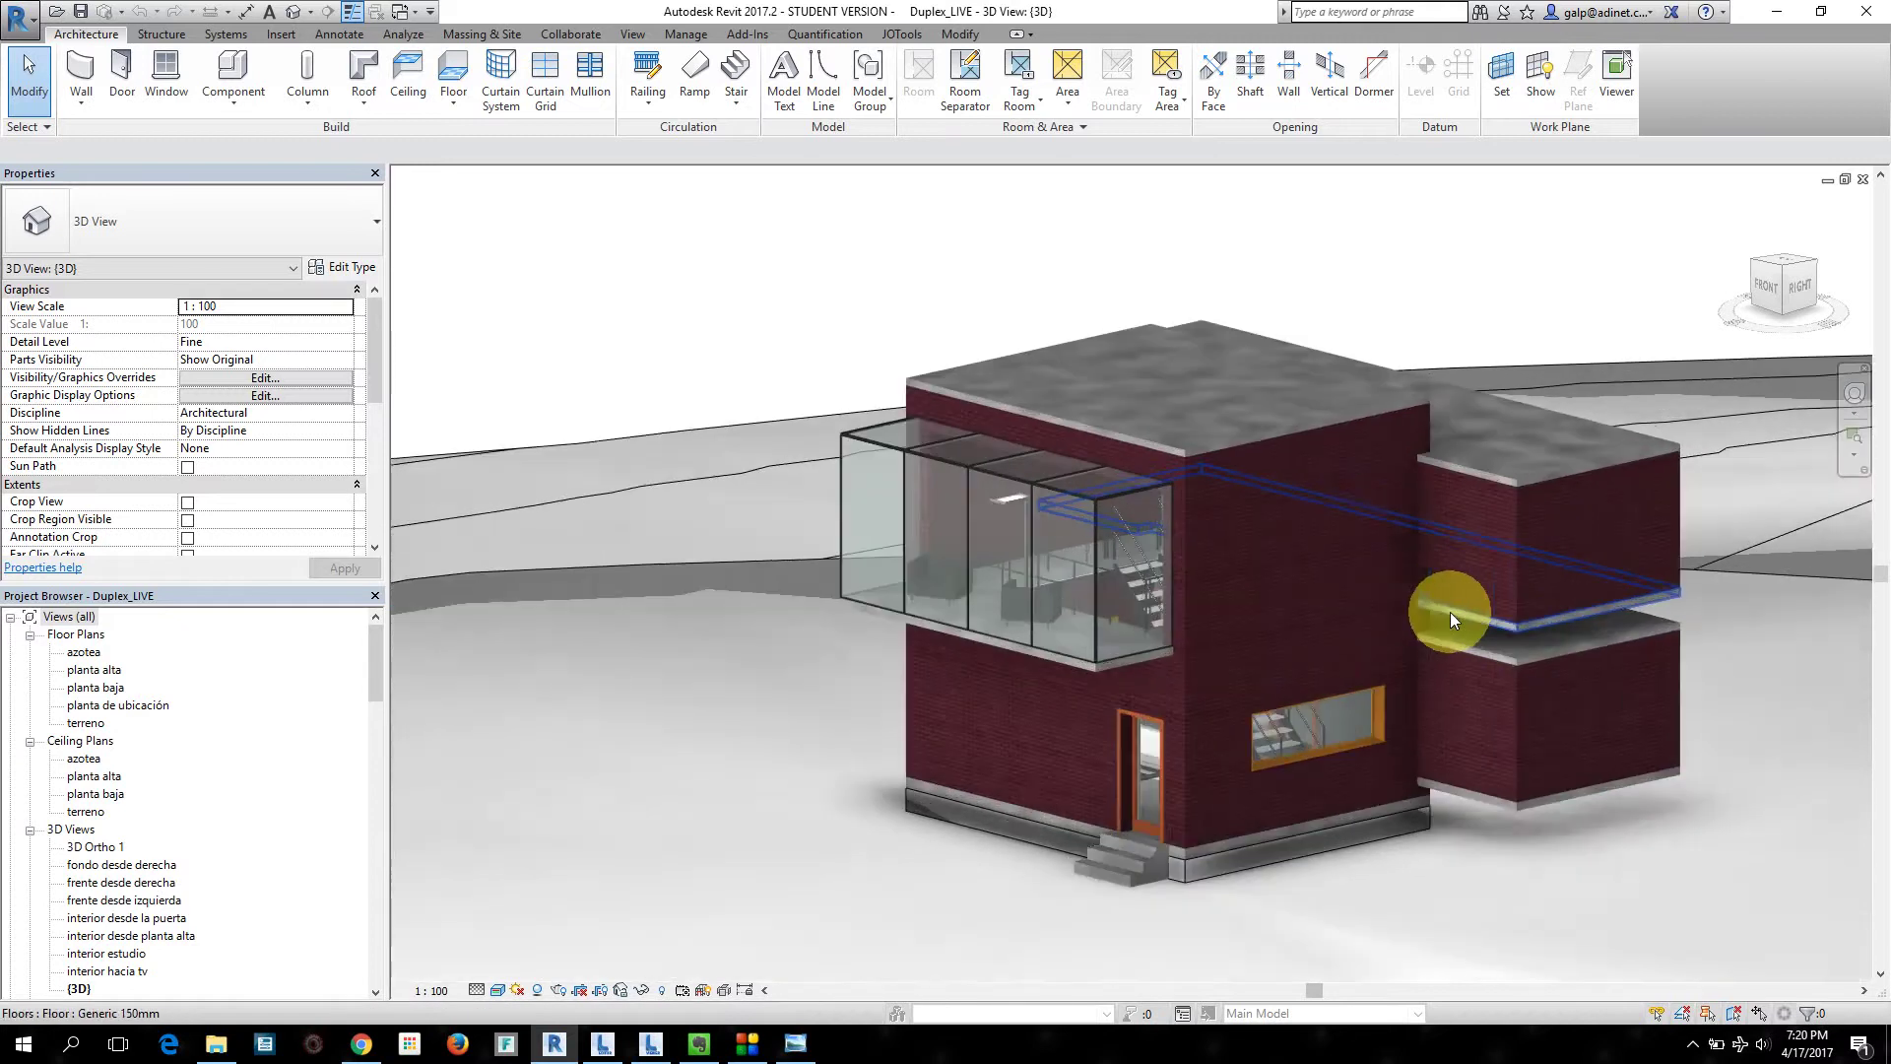
middle_drag(1320, 645, 1224, 654)
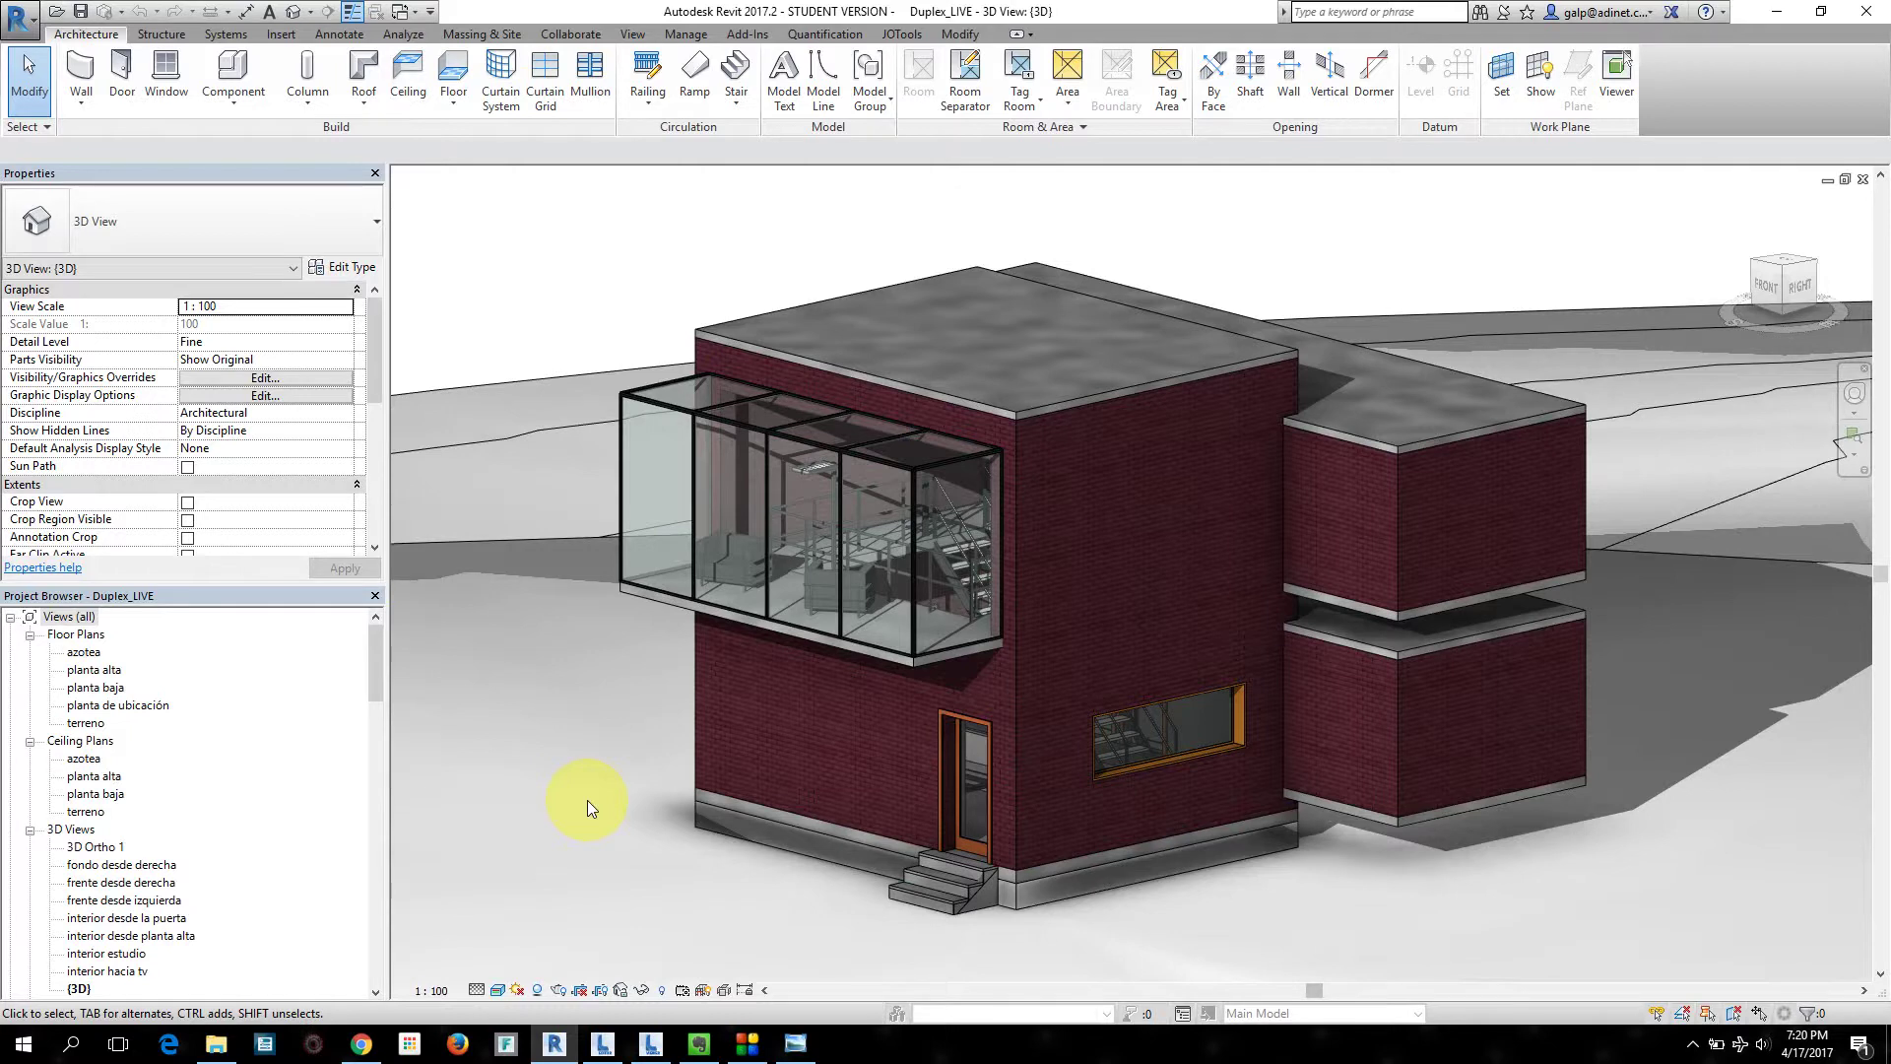
click(476, 990)
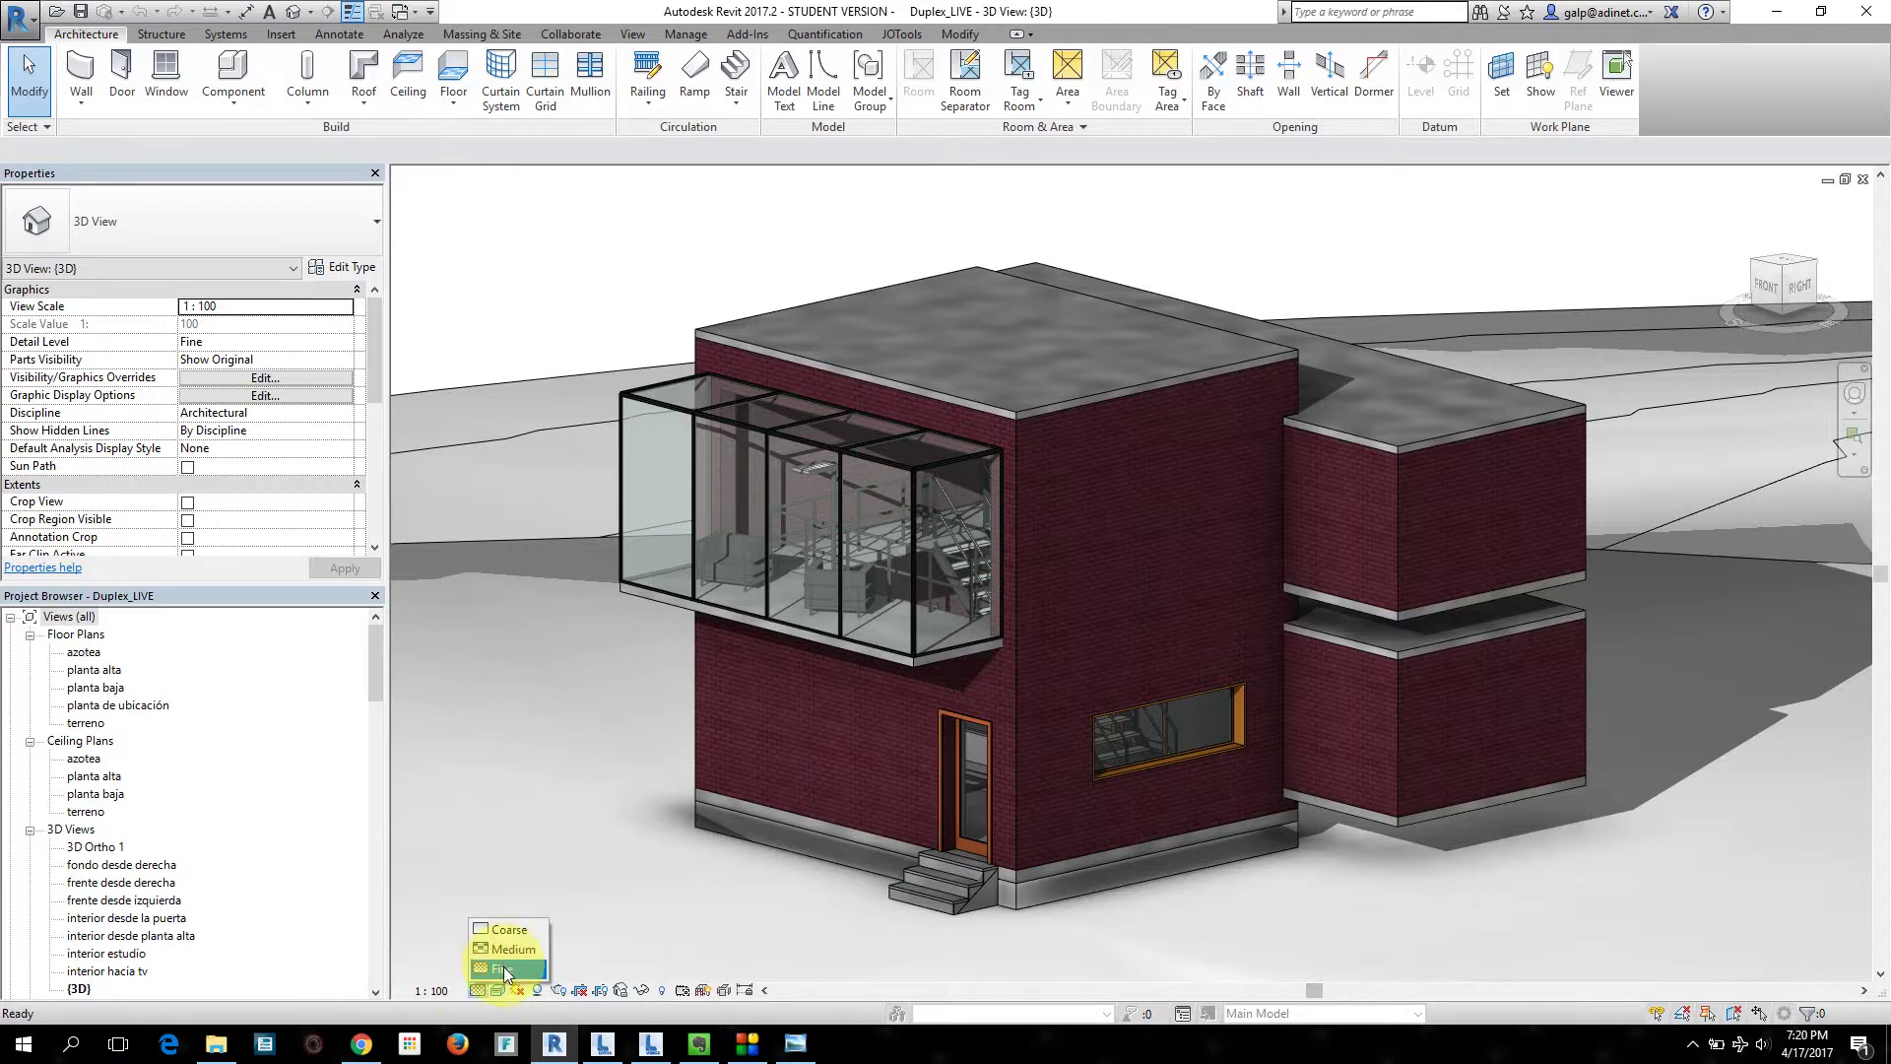
click(505, 965)
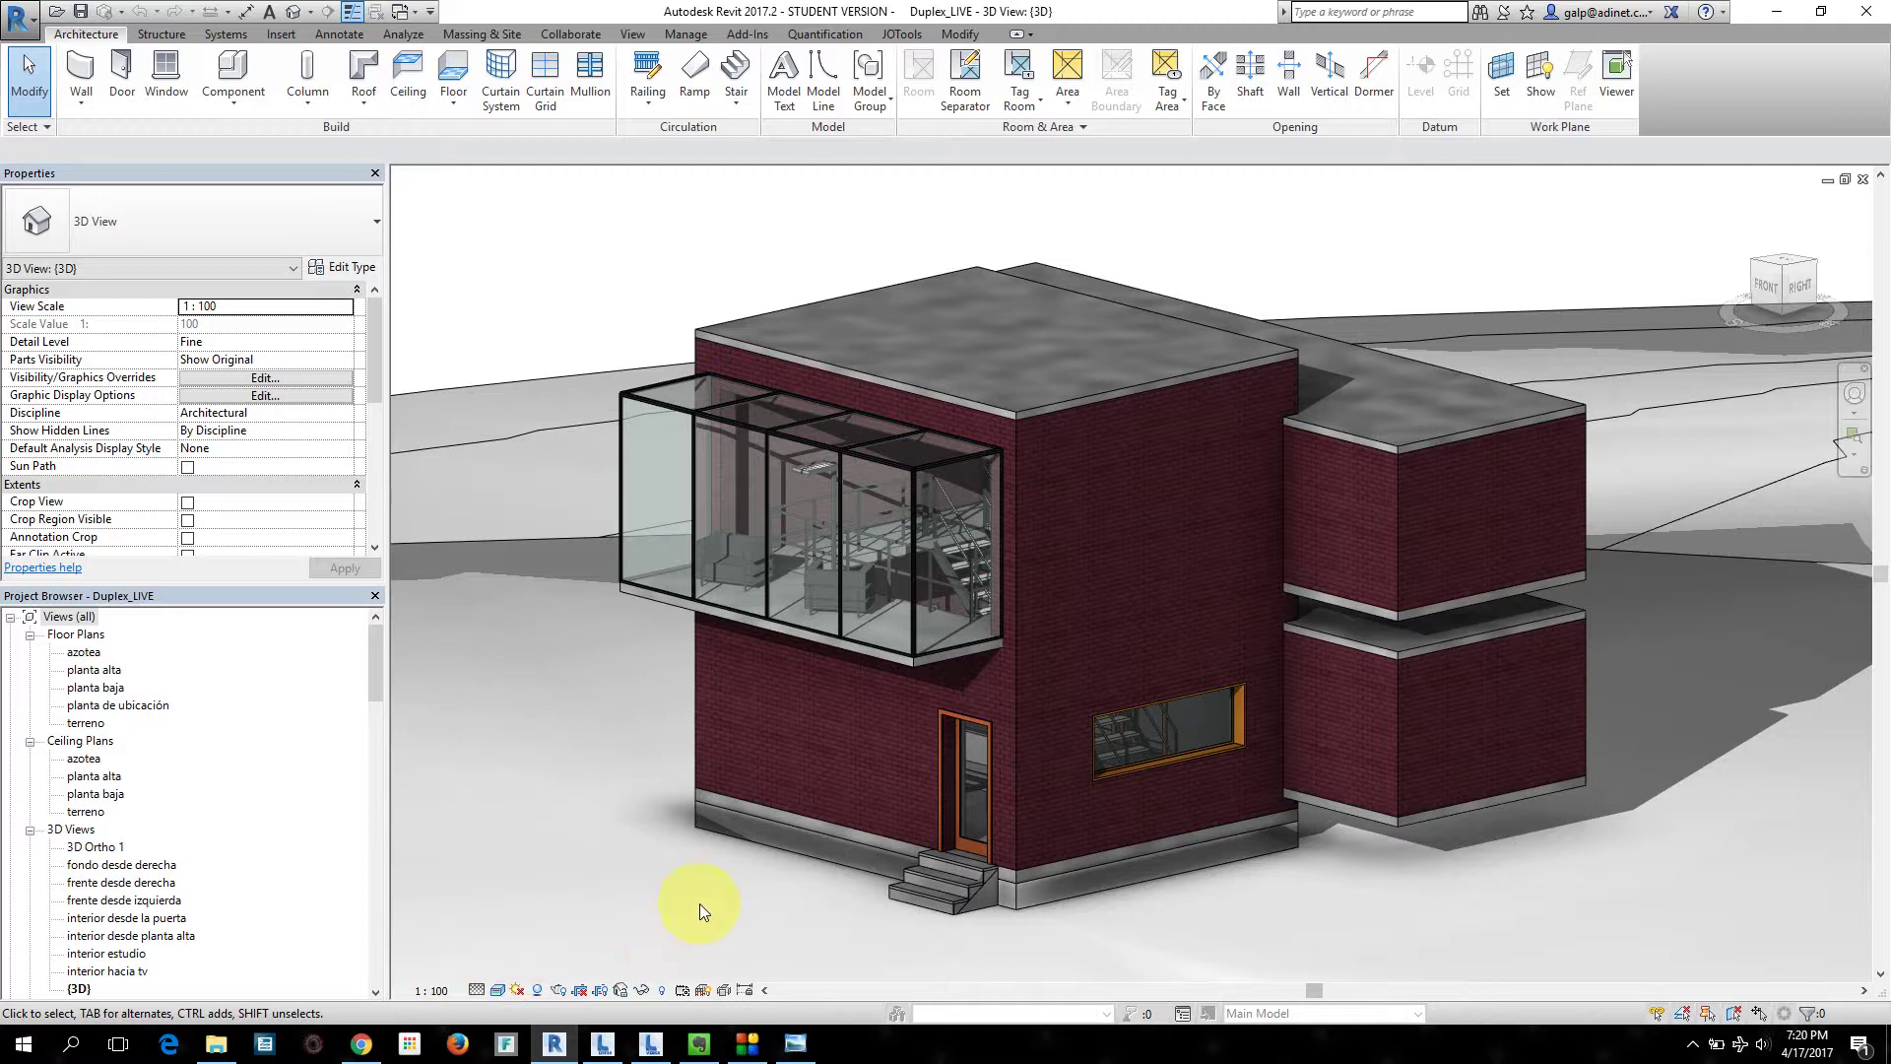
Step: Check the Autodesk Live note, then open Go LIVE from the Add-Ins tab
click(699, 1043)
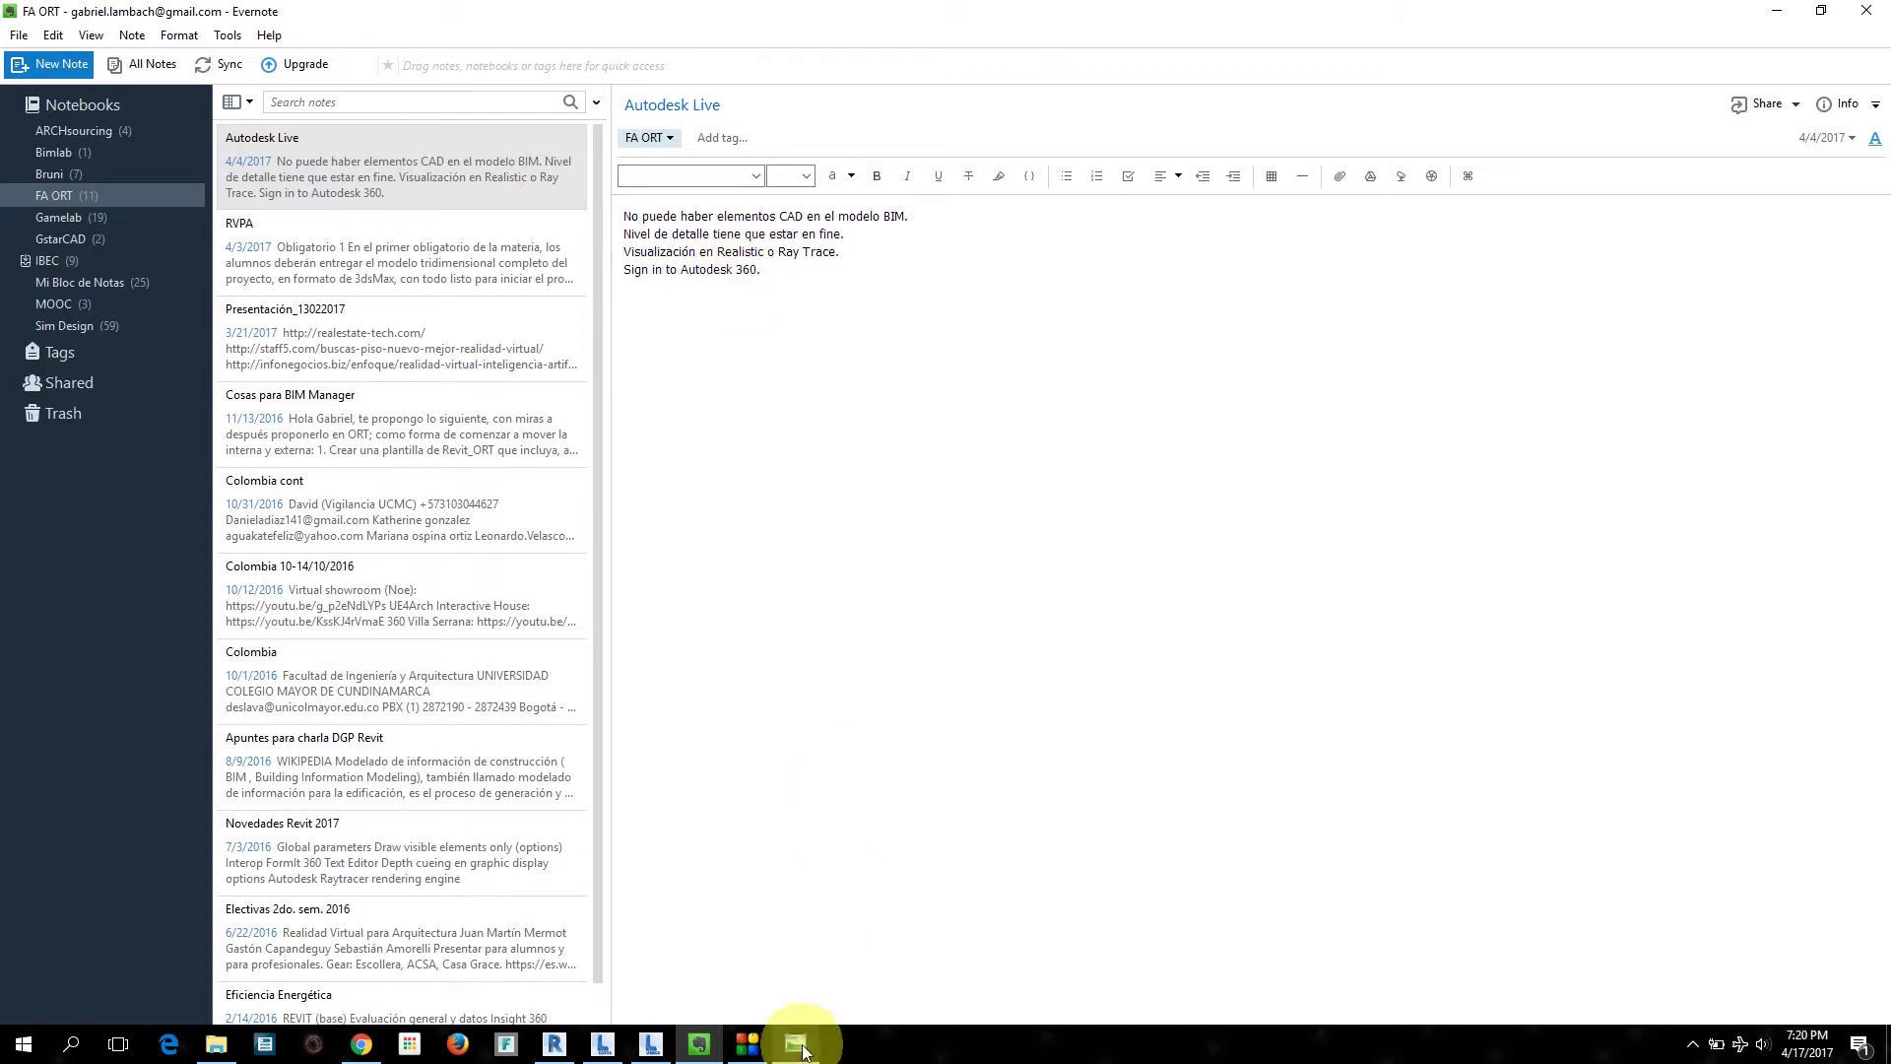
click(554, 1043)
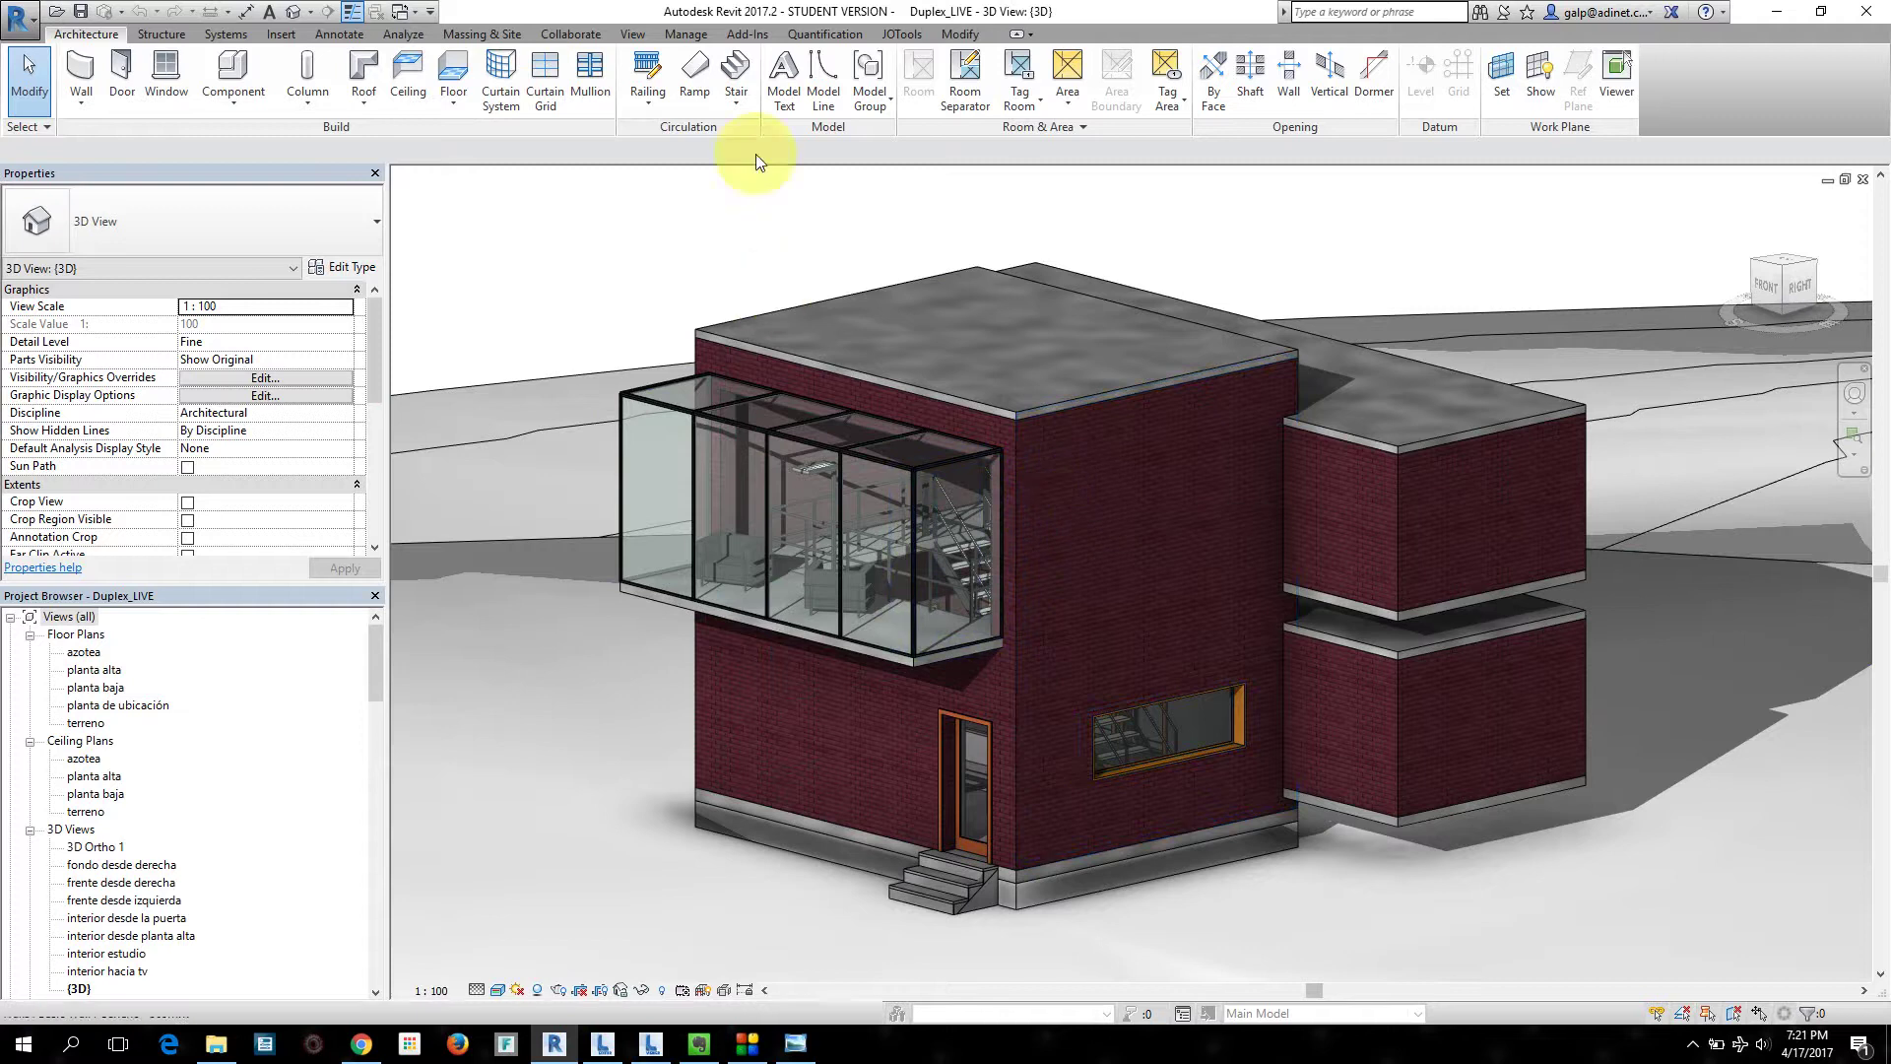
click(749, 32)
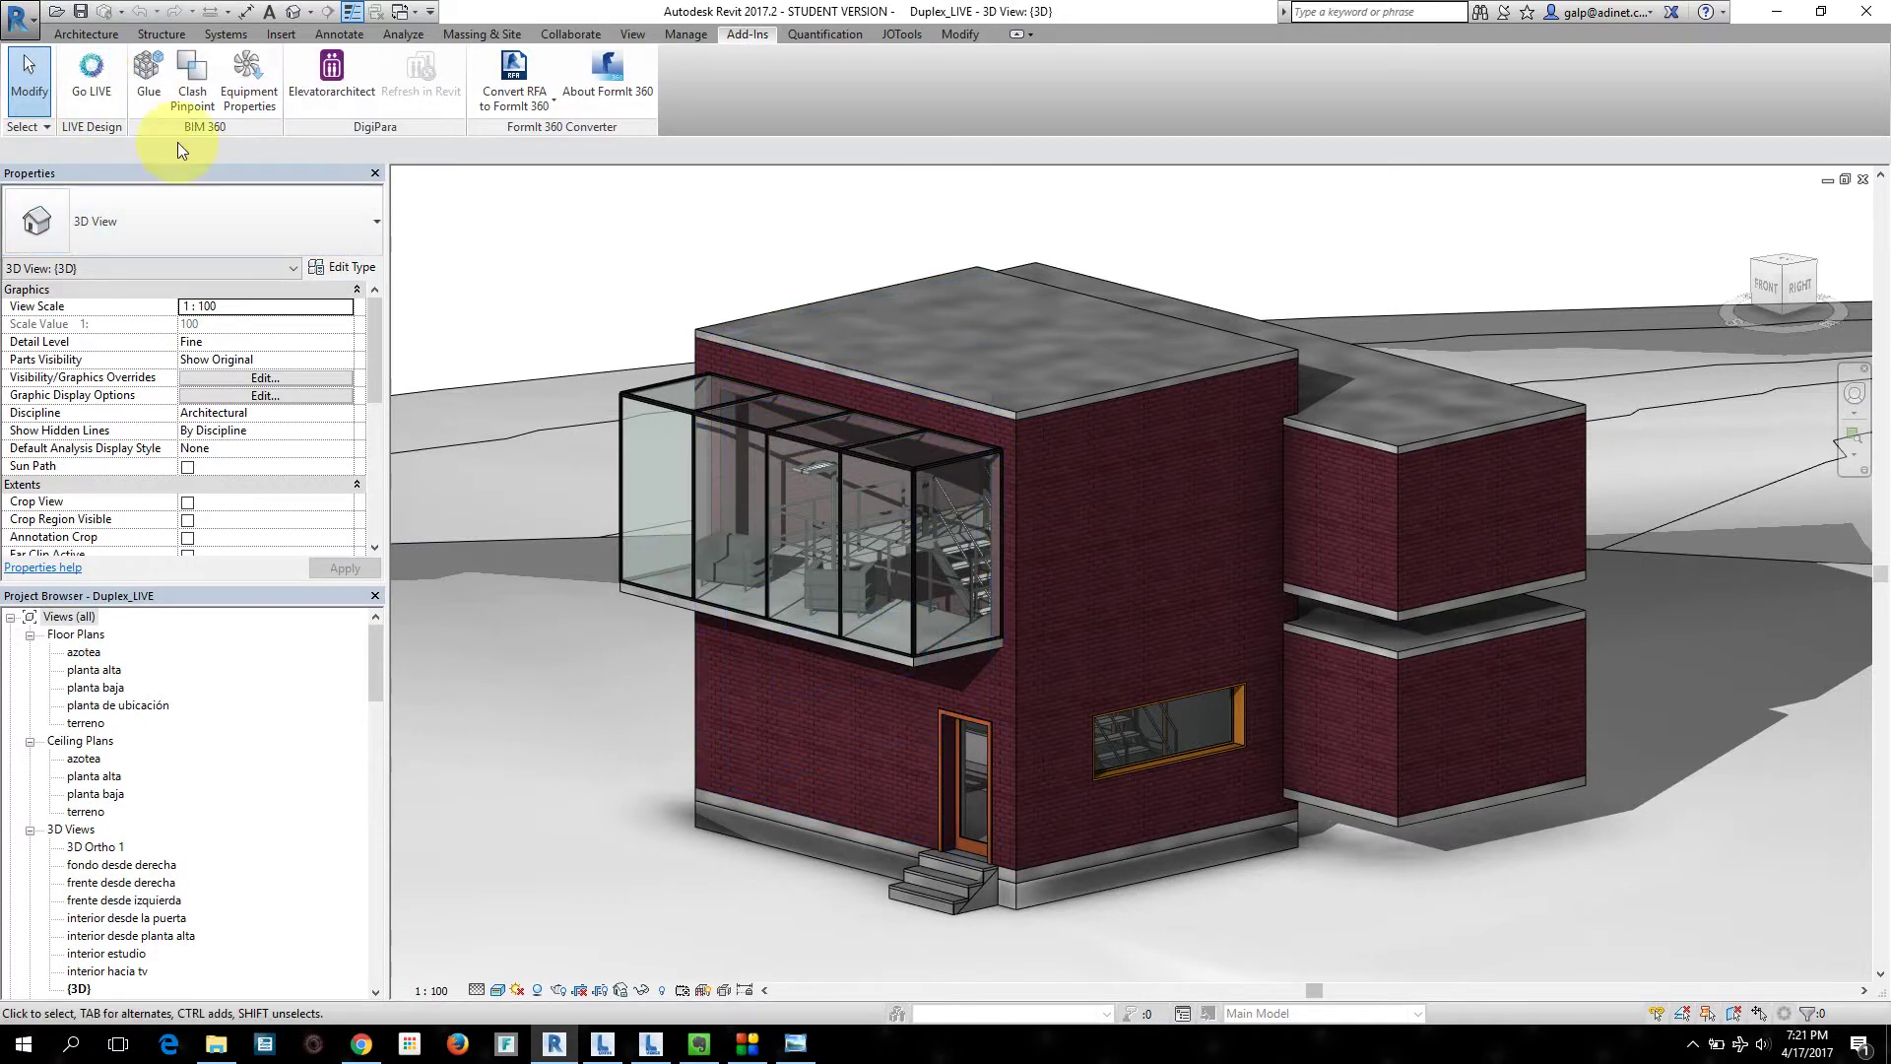
click(94, 87)
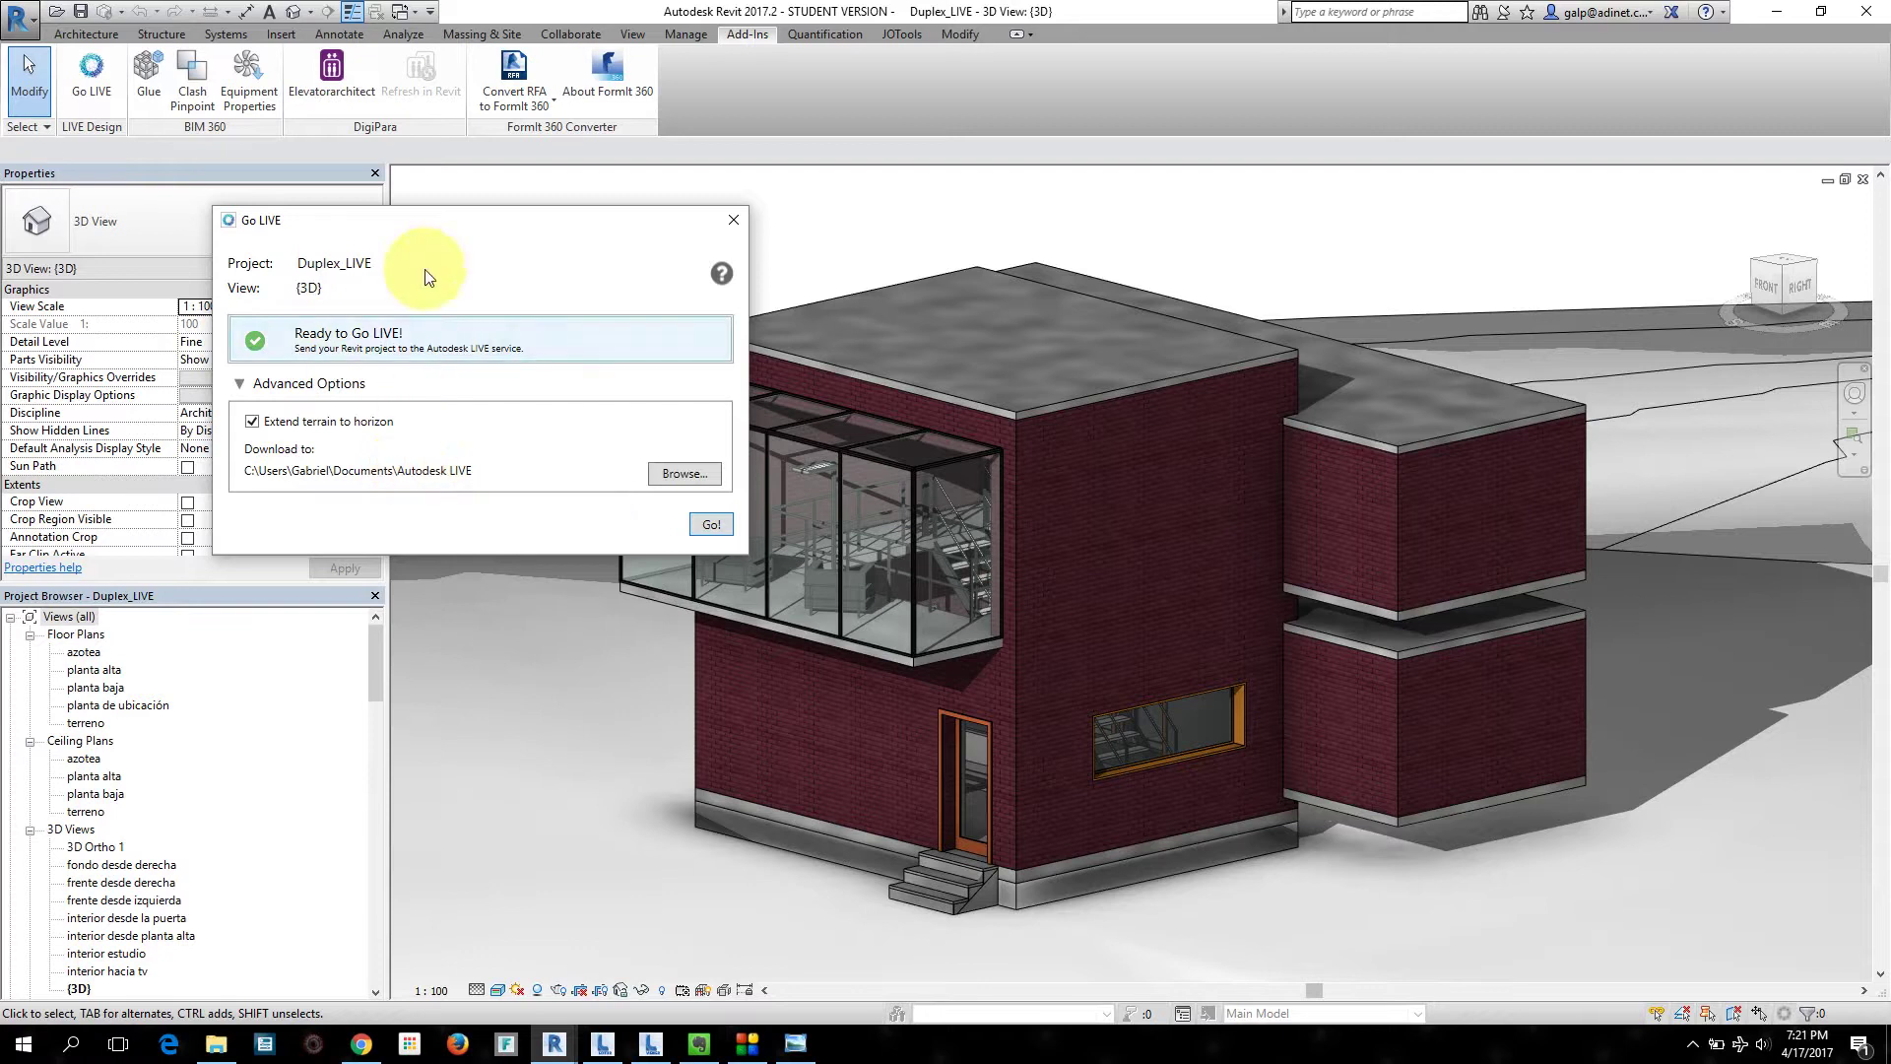
Step: Nudge the Go LIVE dialog up-left, then close it without publishing
mouse_move(444, 204)
mouse_down()
mouse_move(457, 181)
mouse_move(426, 177)
mouse_up()
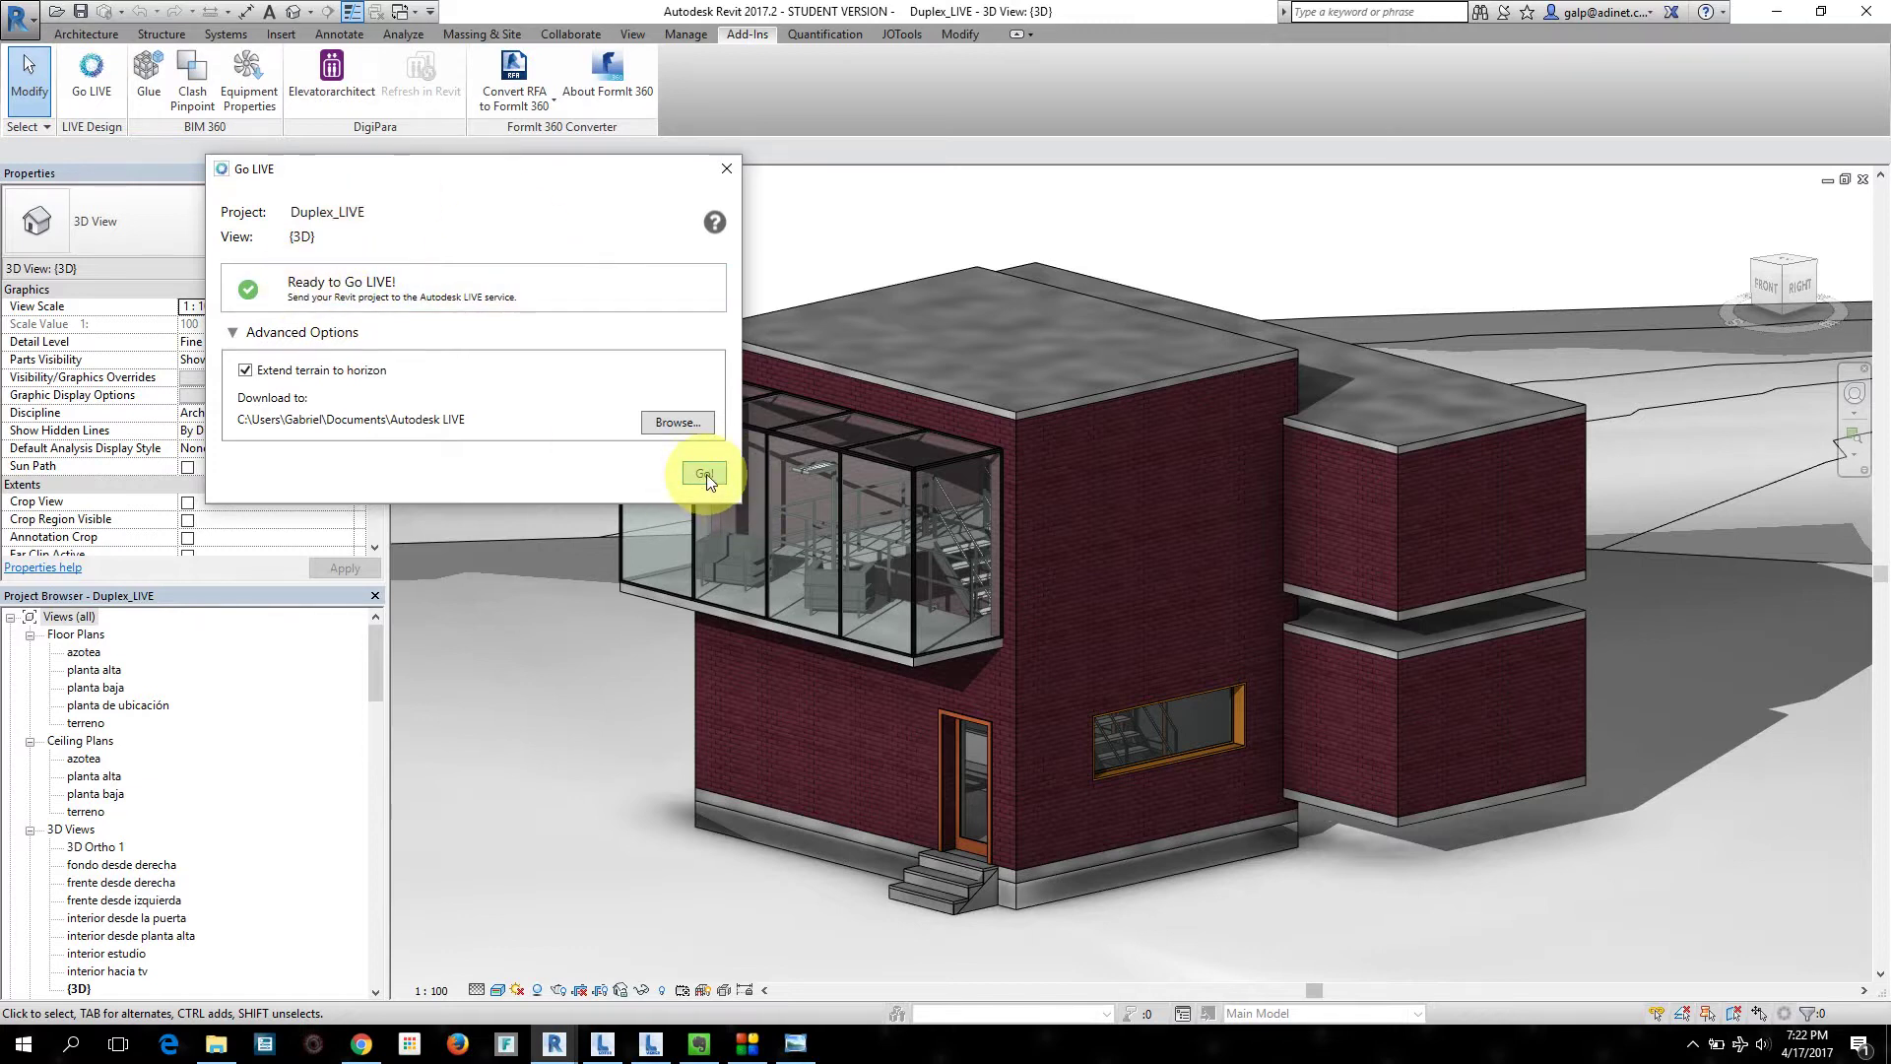
click(727, 174)
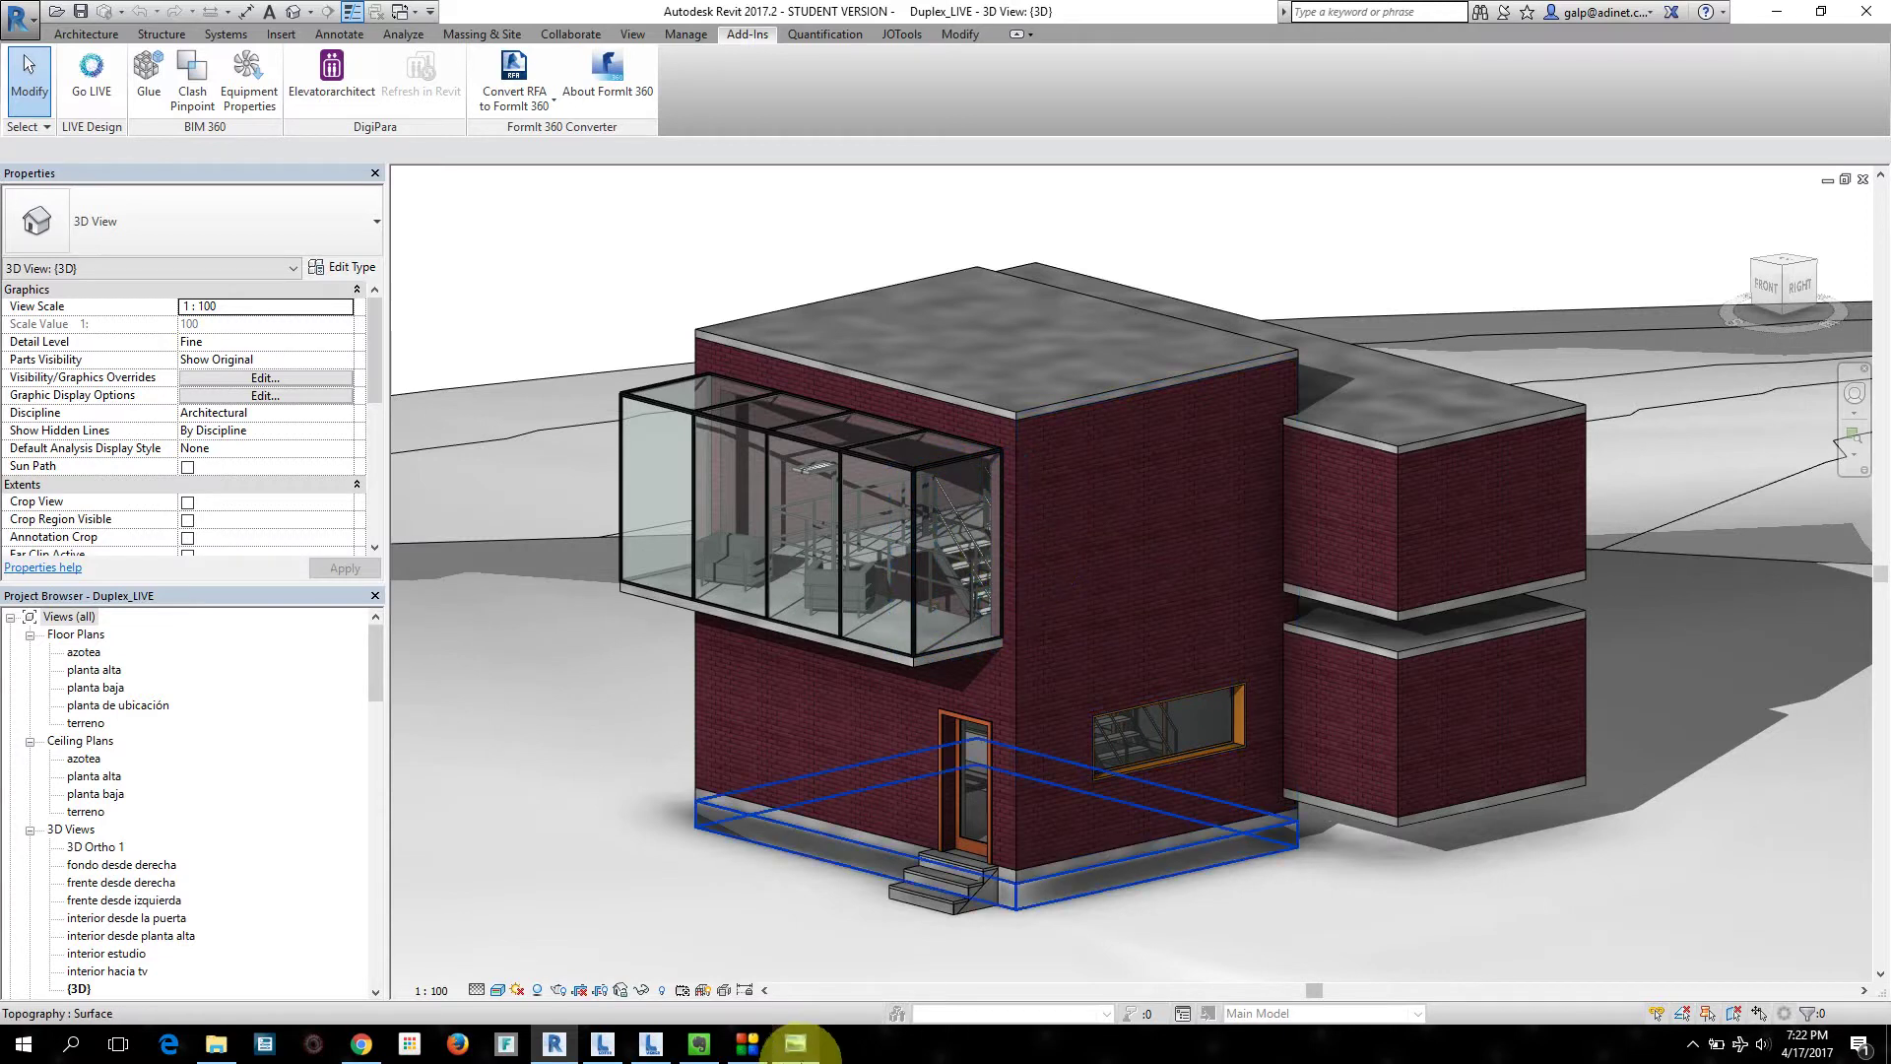
Step: Show the Go Live 02 screenshot of the completed upload in Photo Viewer
click(796, 1046)
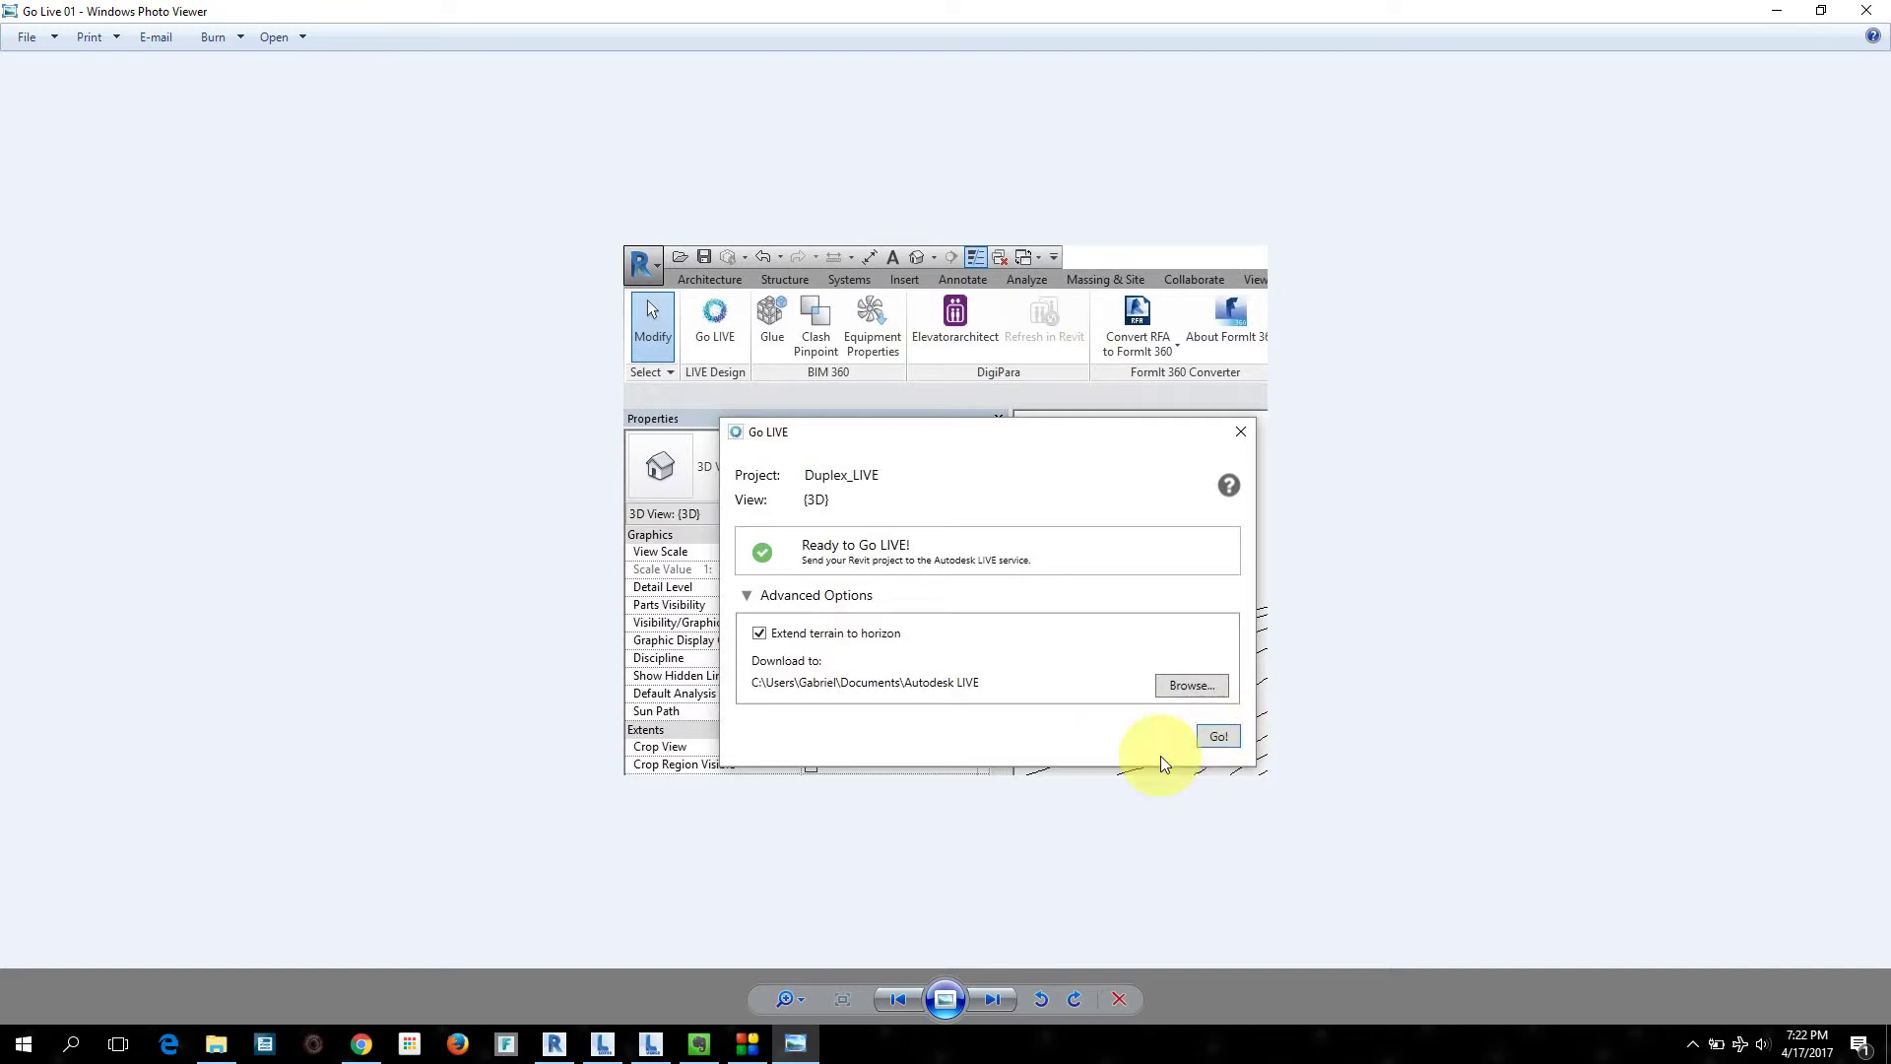
click(993, 998)
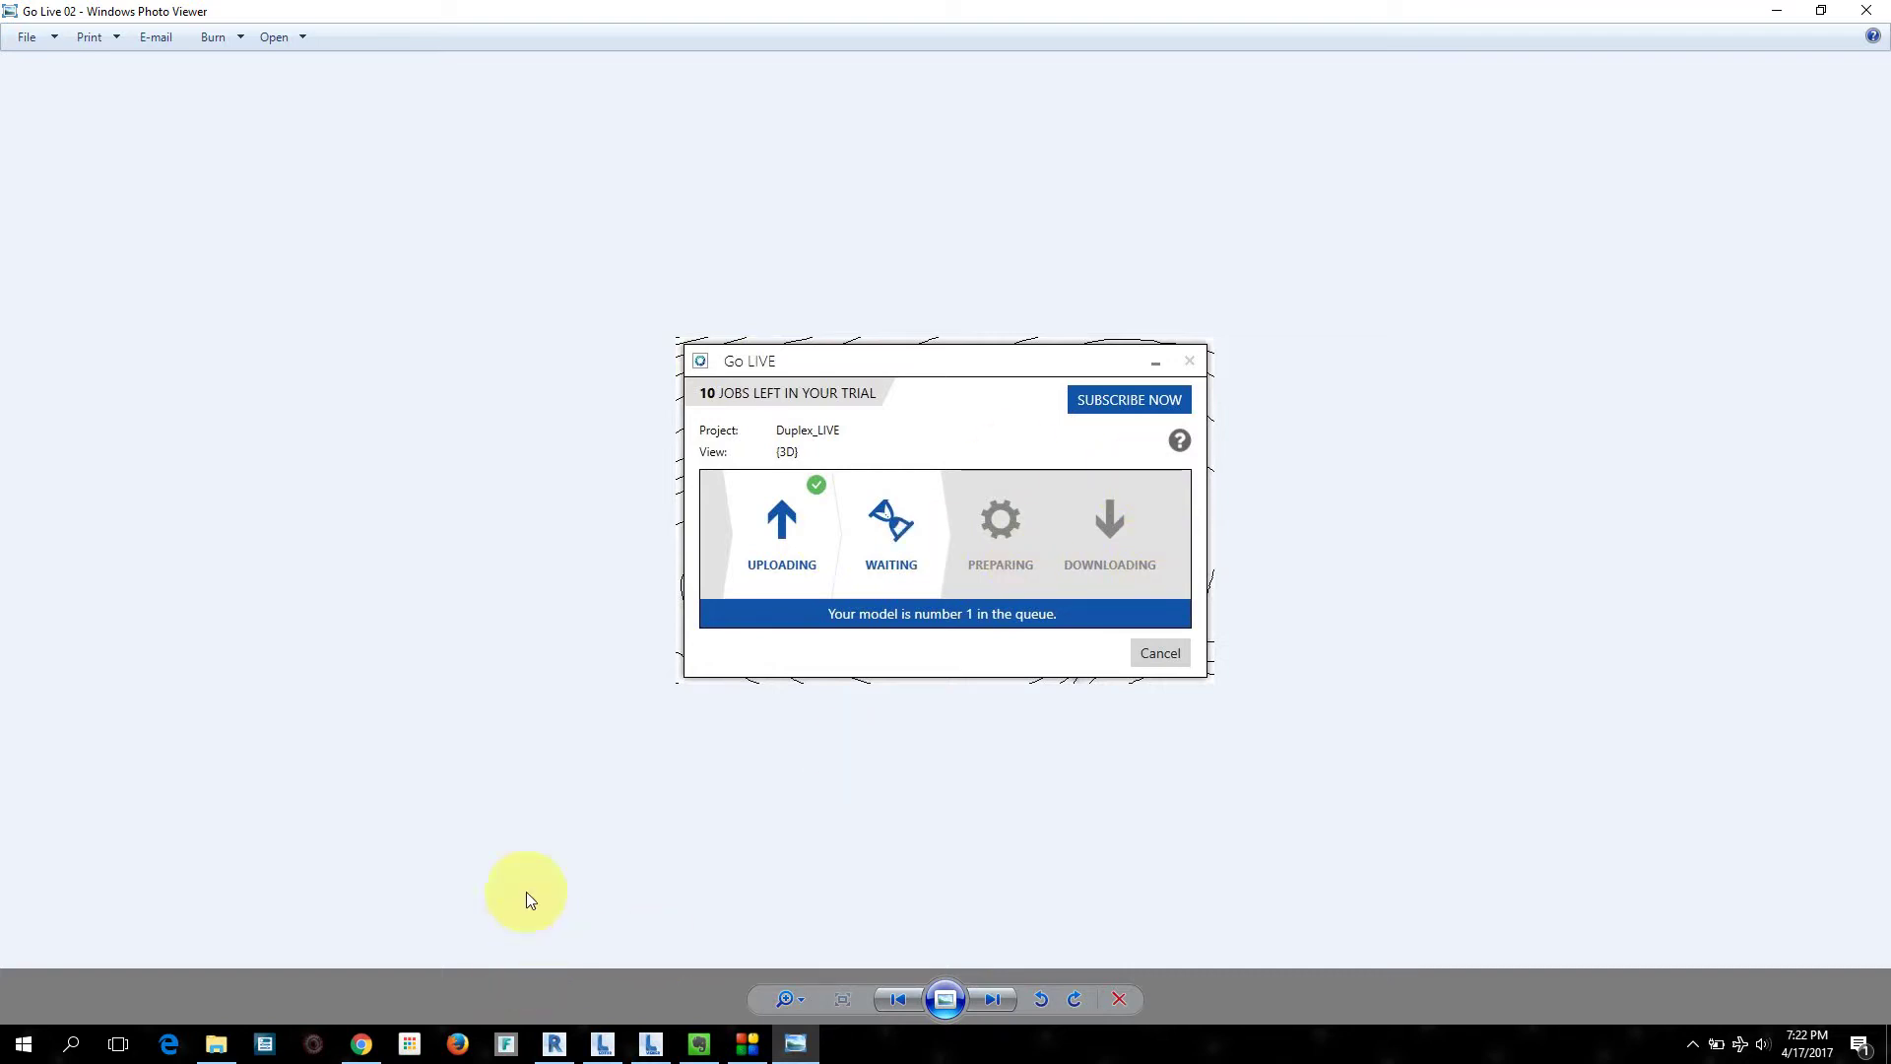
click(218, 1046)
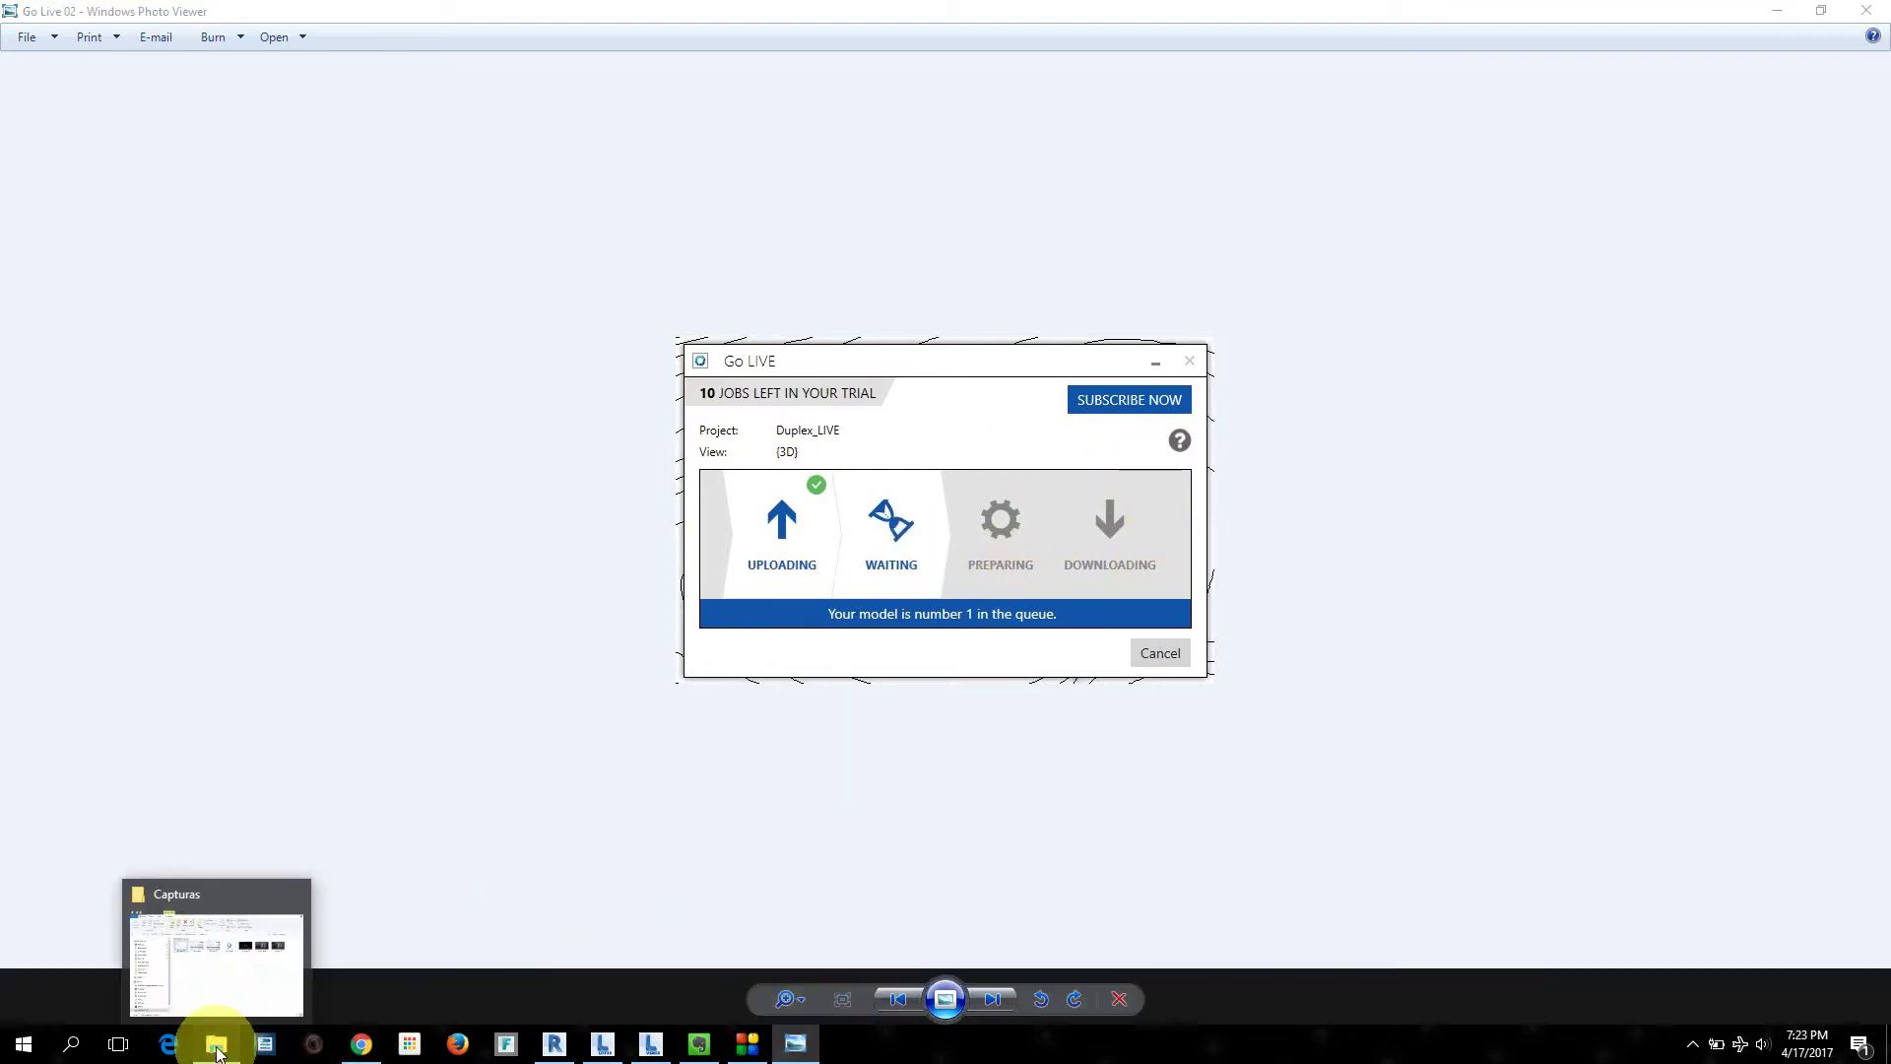
Step: Move up to the Autodesk Live folder and bring the Go Live 02 screenshot back
click(754, 338)
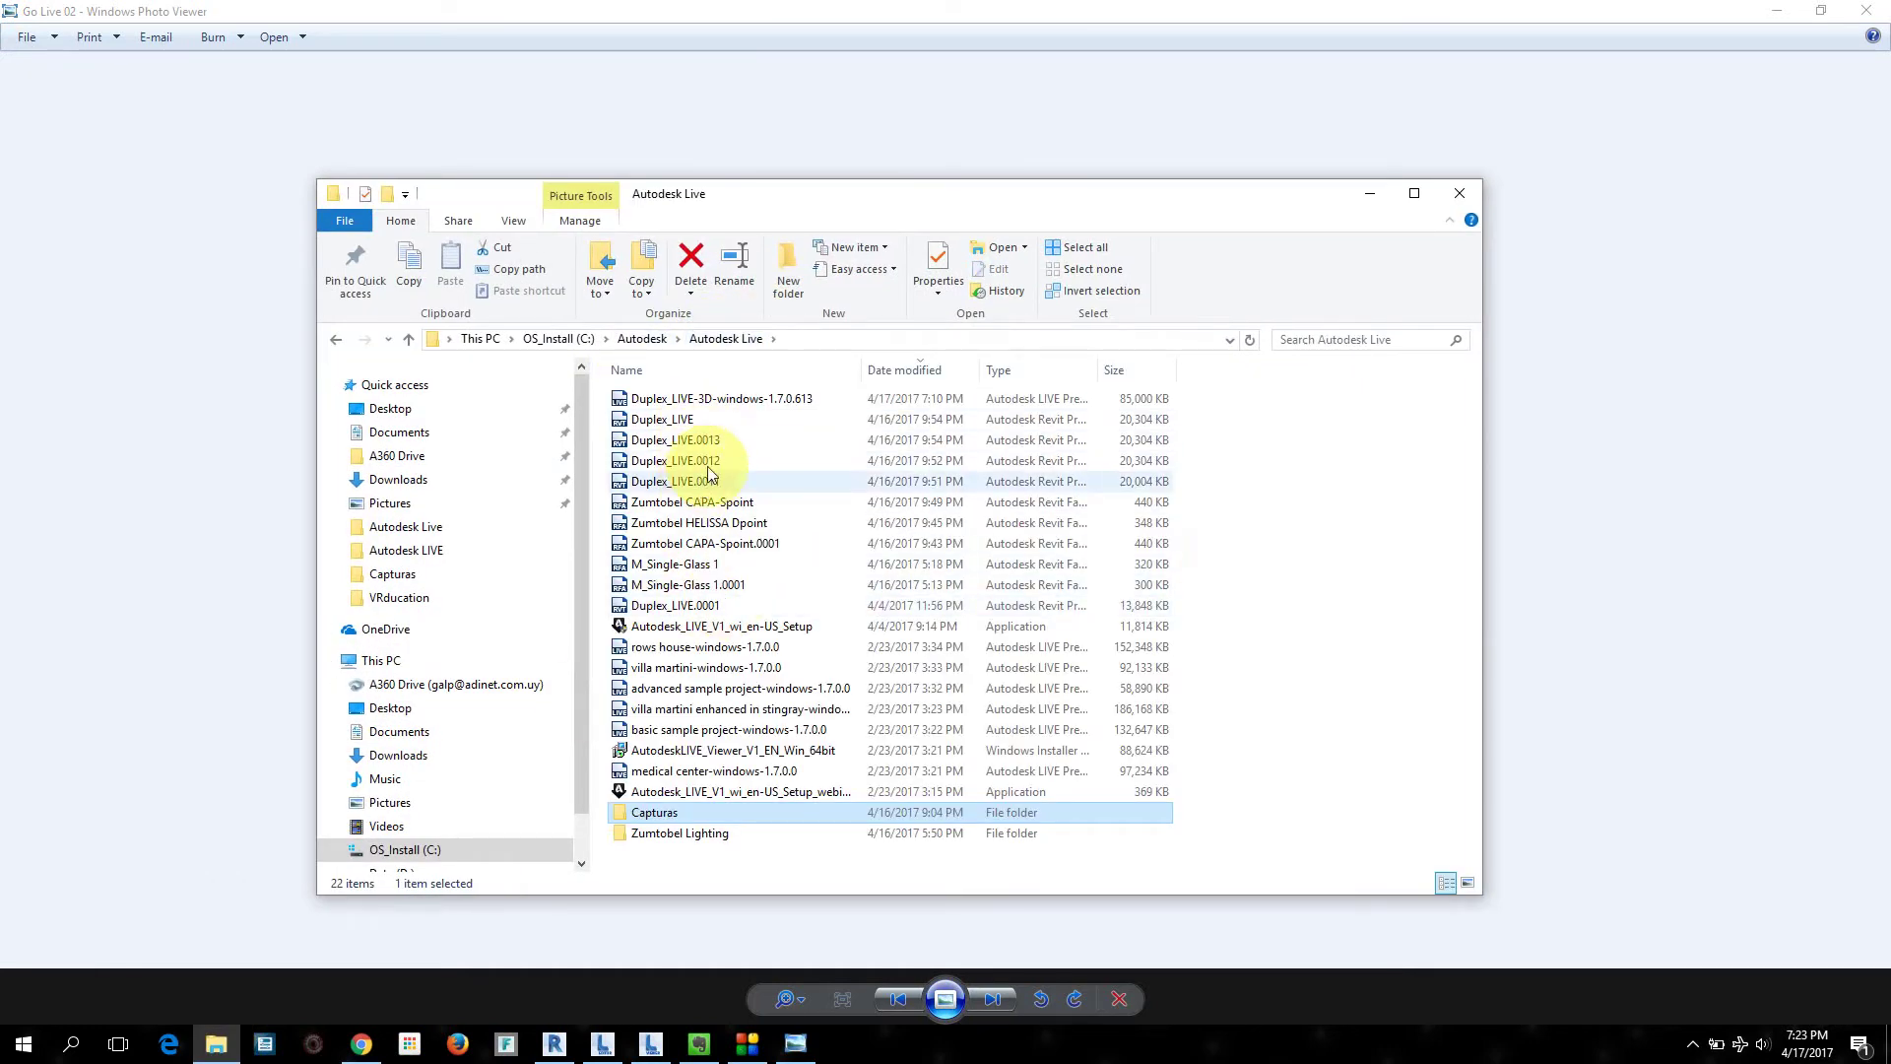
click(796, 6)
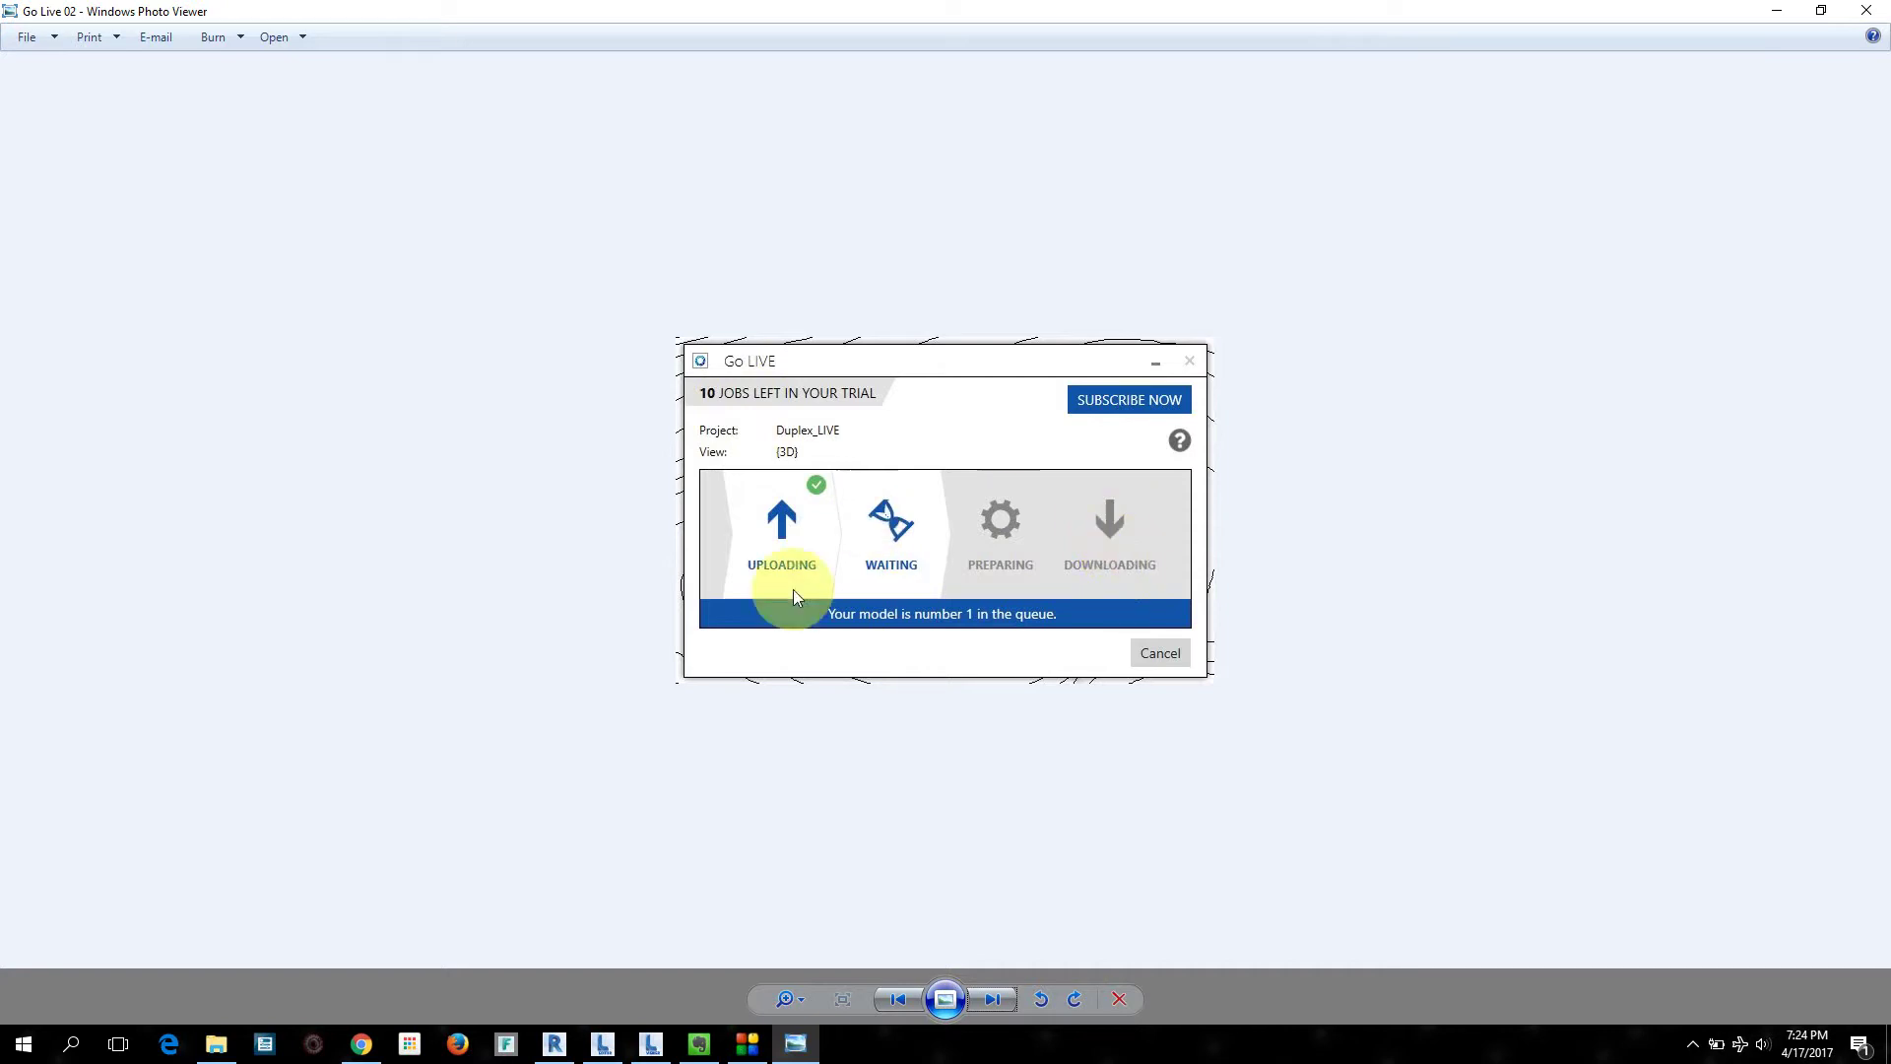
Step: Advance to the Go Live 03 screenshot showing all stages complete
click(995, 999)
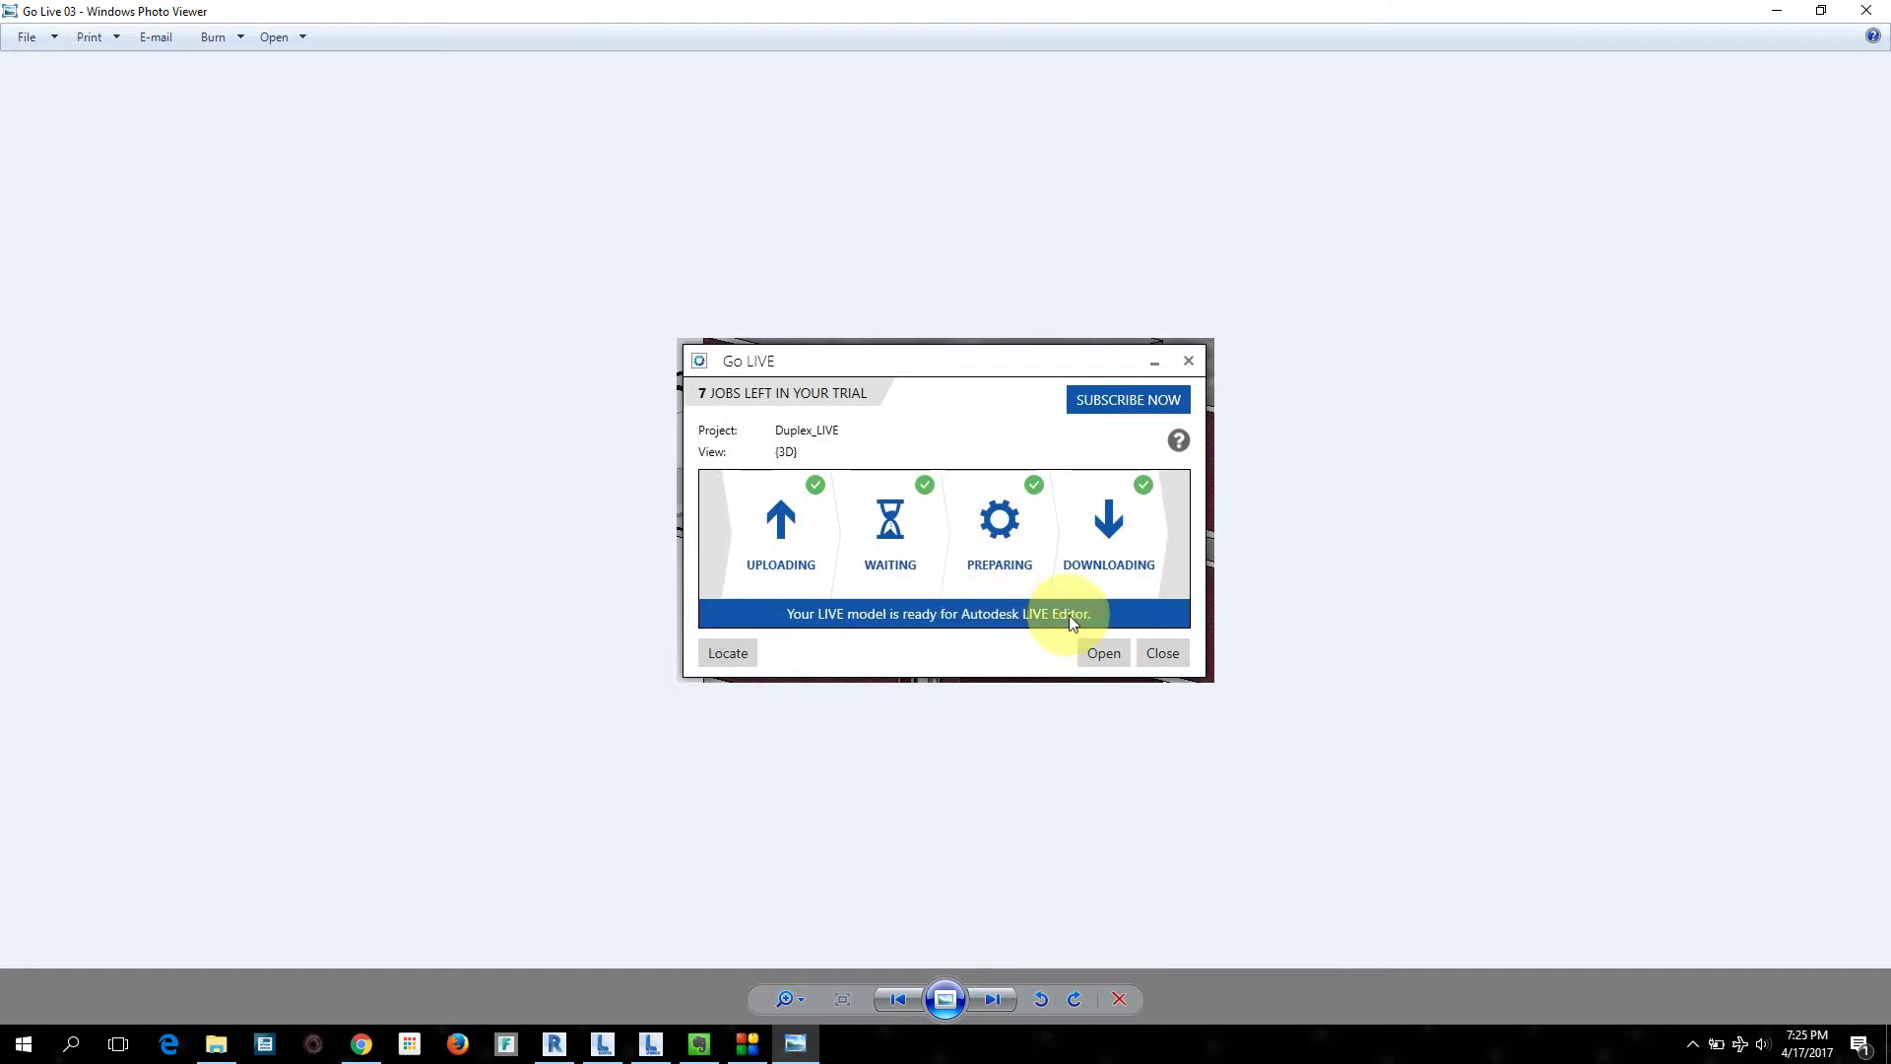
Step: Minimise Photo Viewer, Revit, Evernote and the Autodesk Live folder window
click(1777, 10)
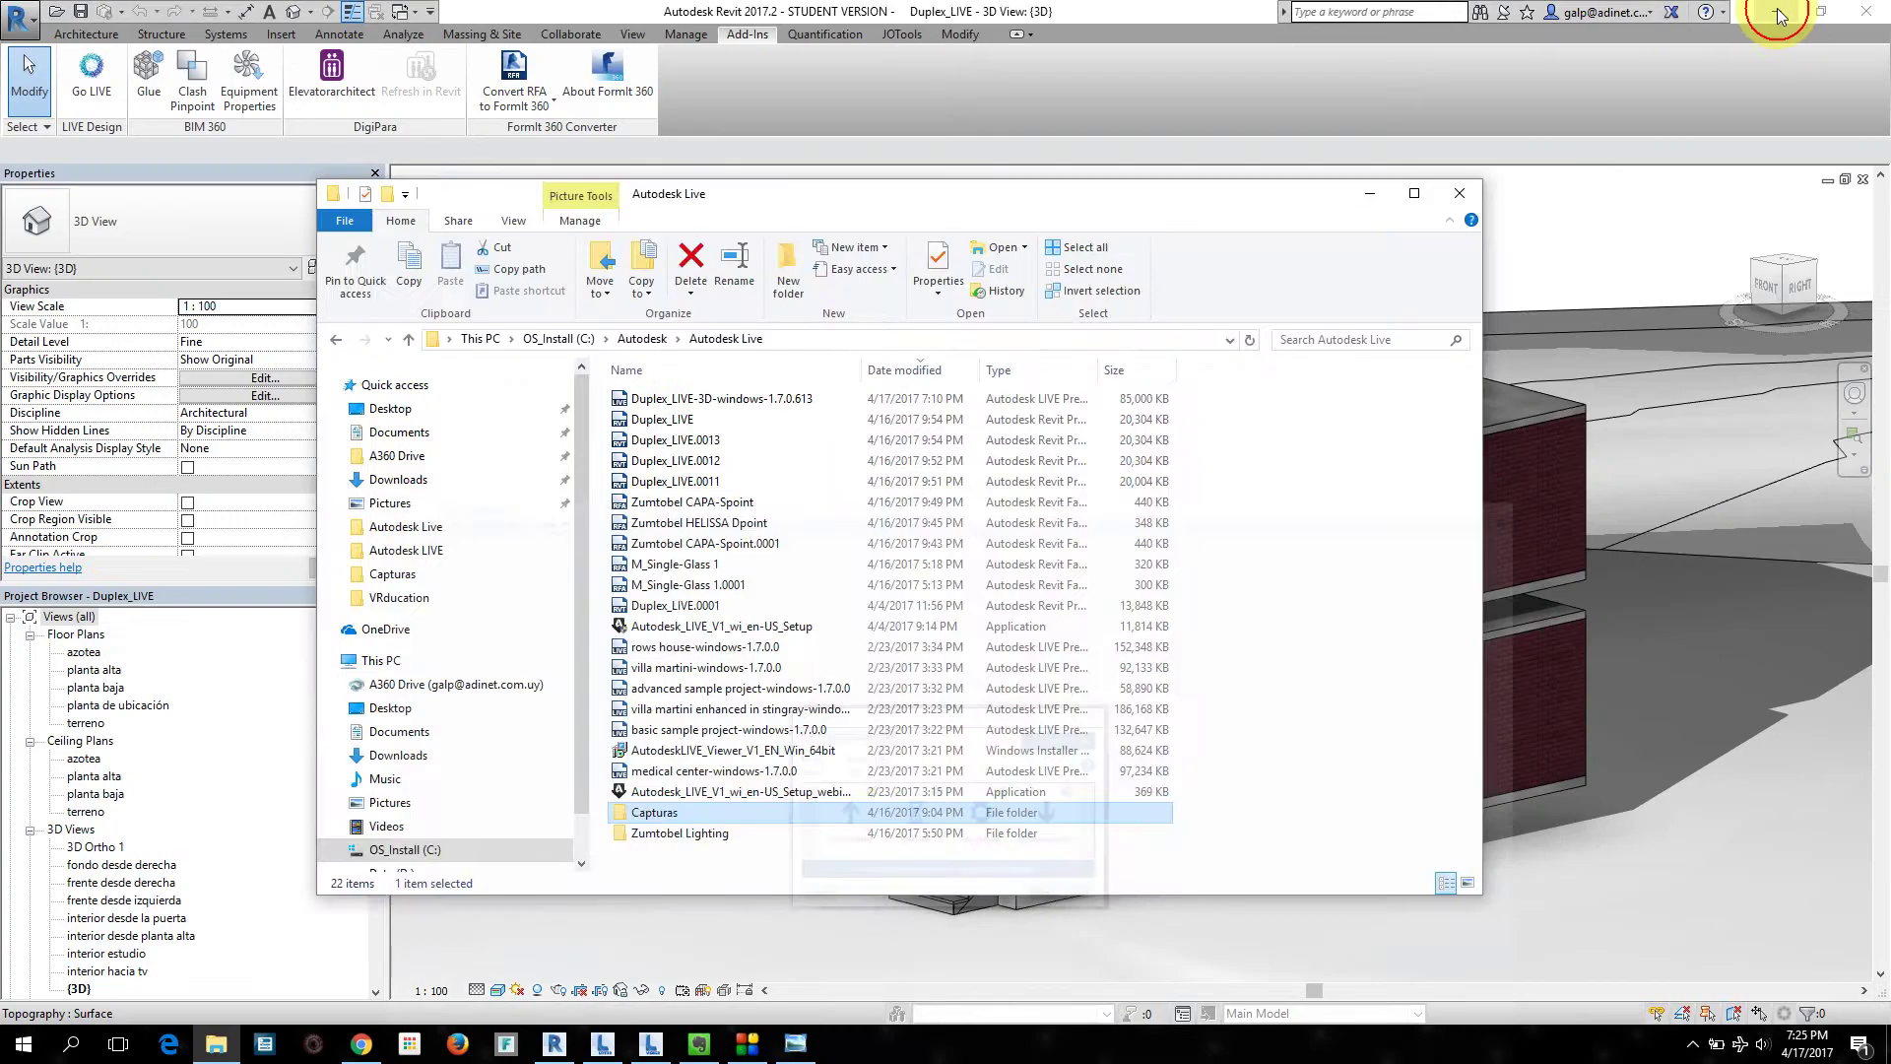
click(1779, 14)
click(1779, 14)
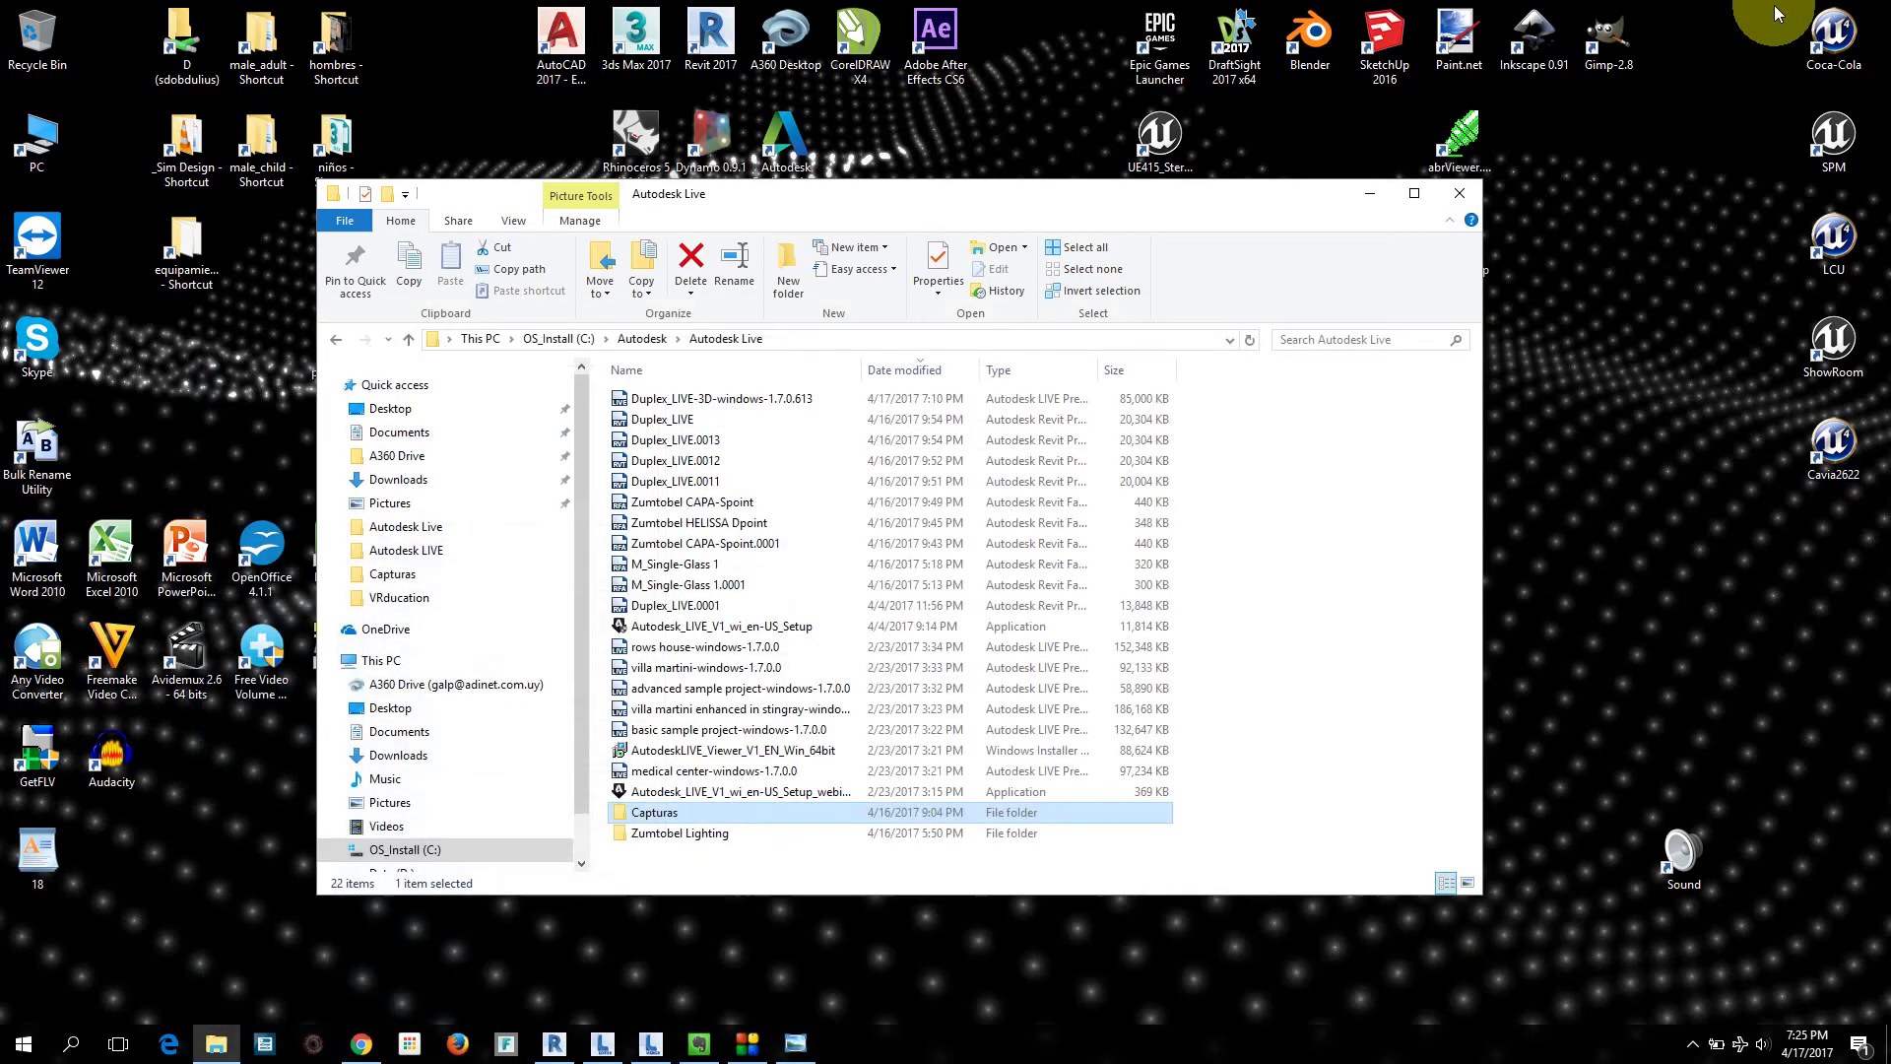
click(1369, 193)
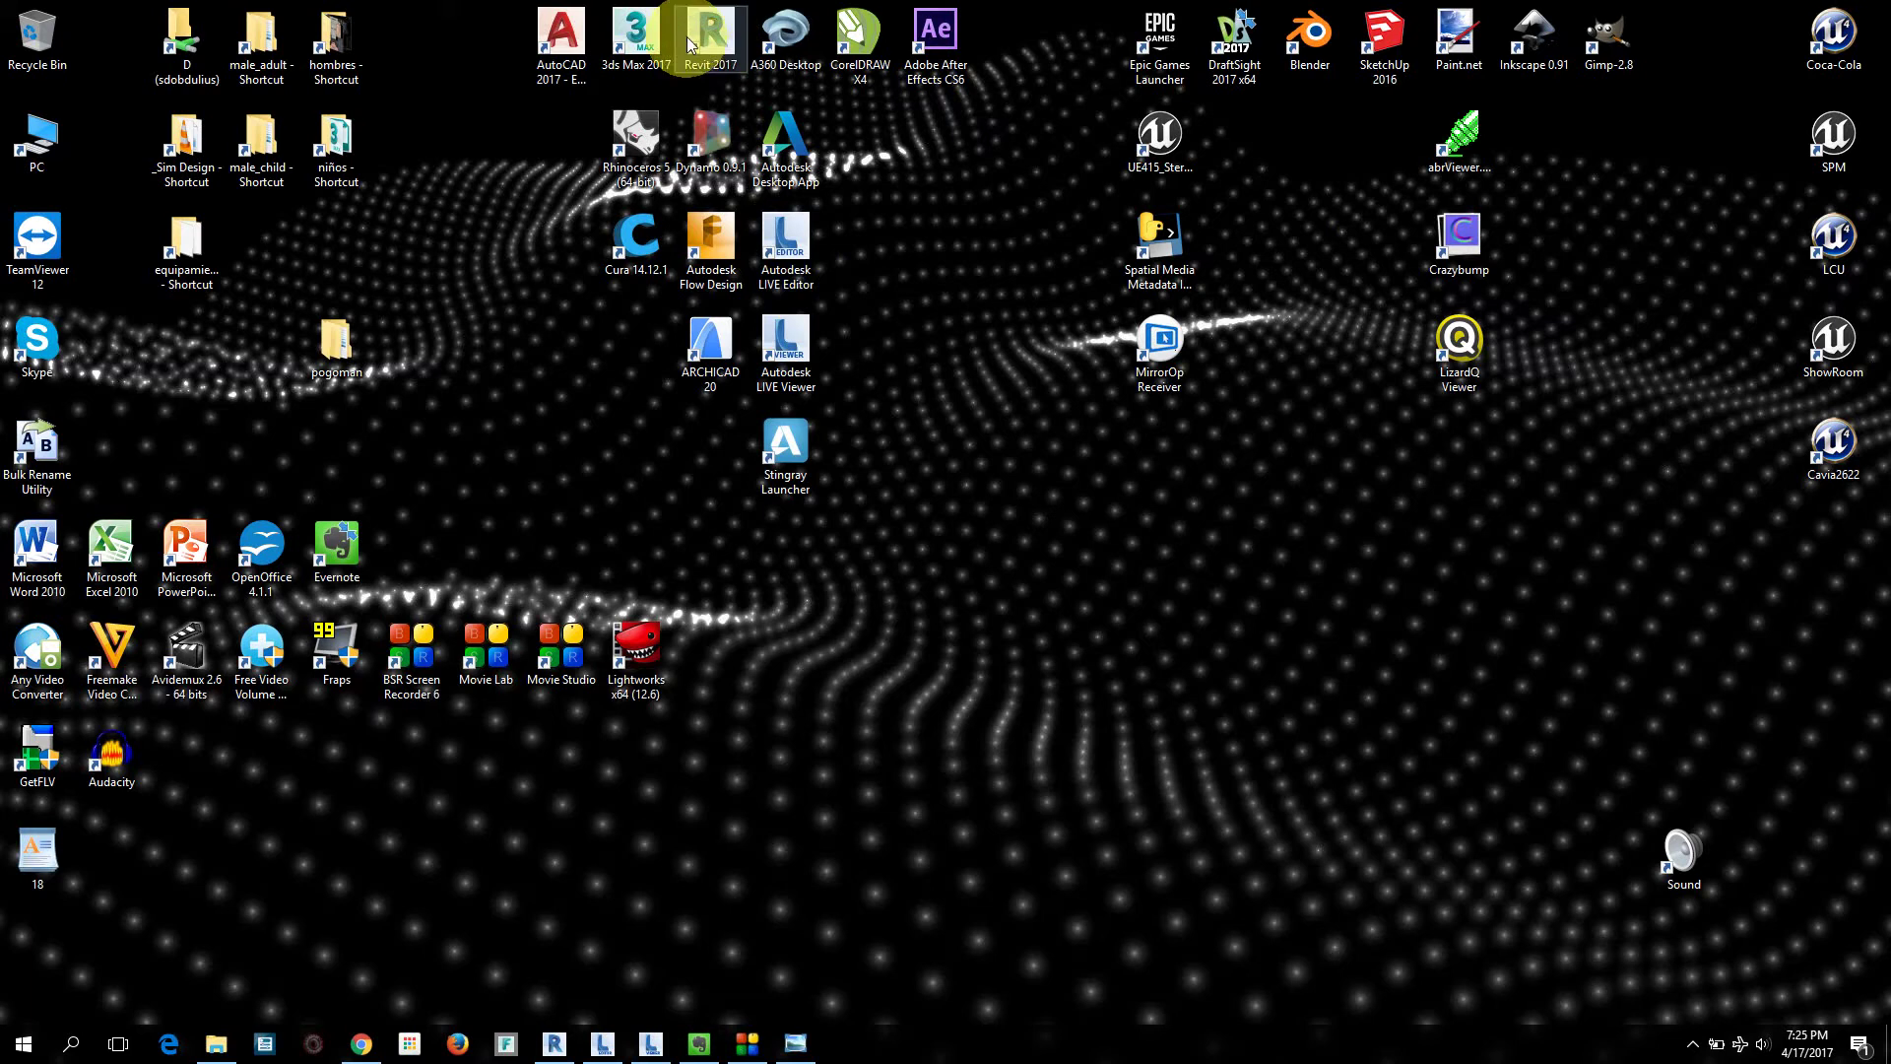
click(796, 241)
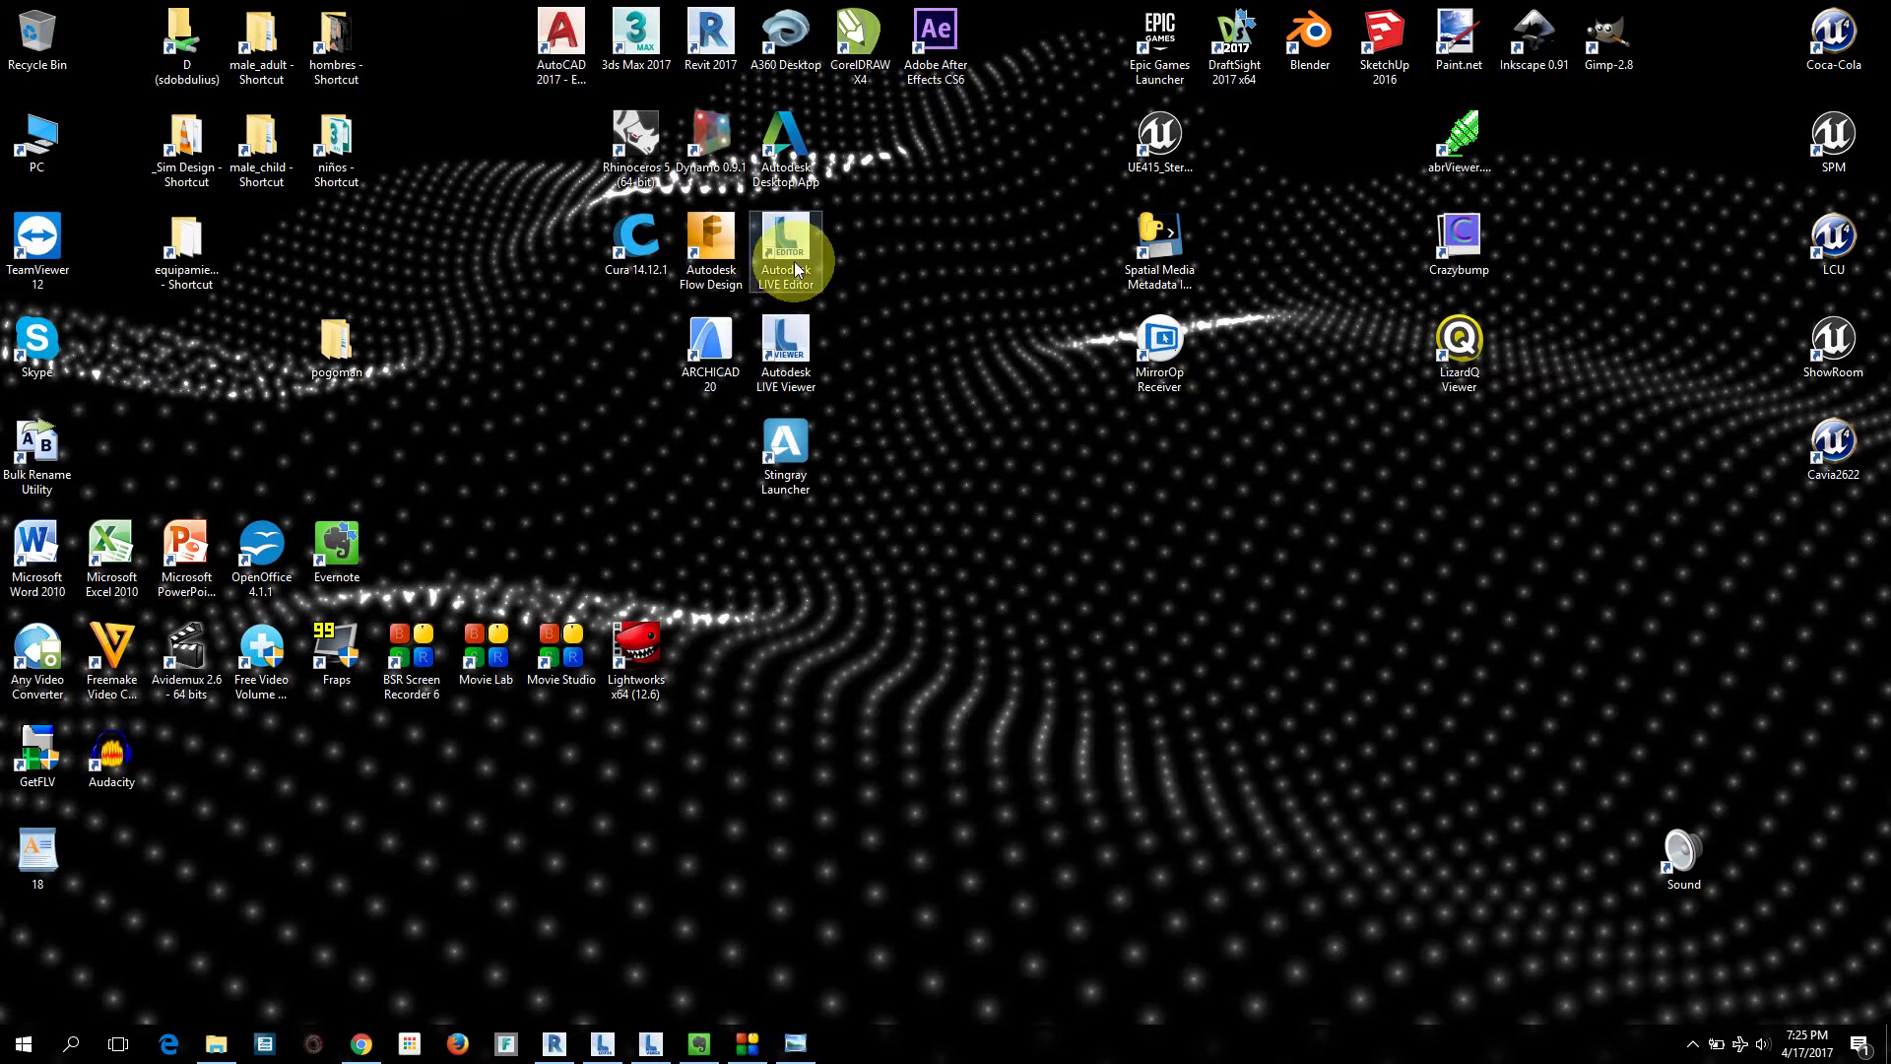
click(788, 344)
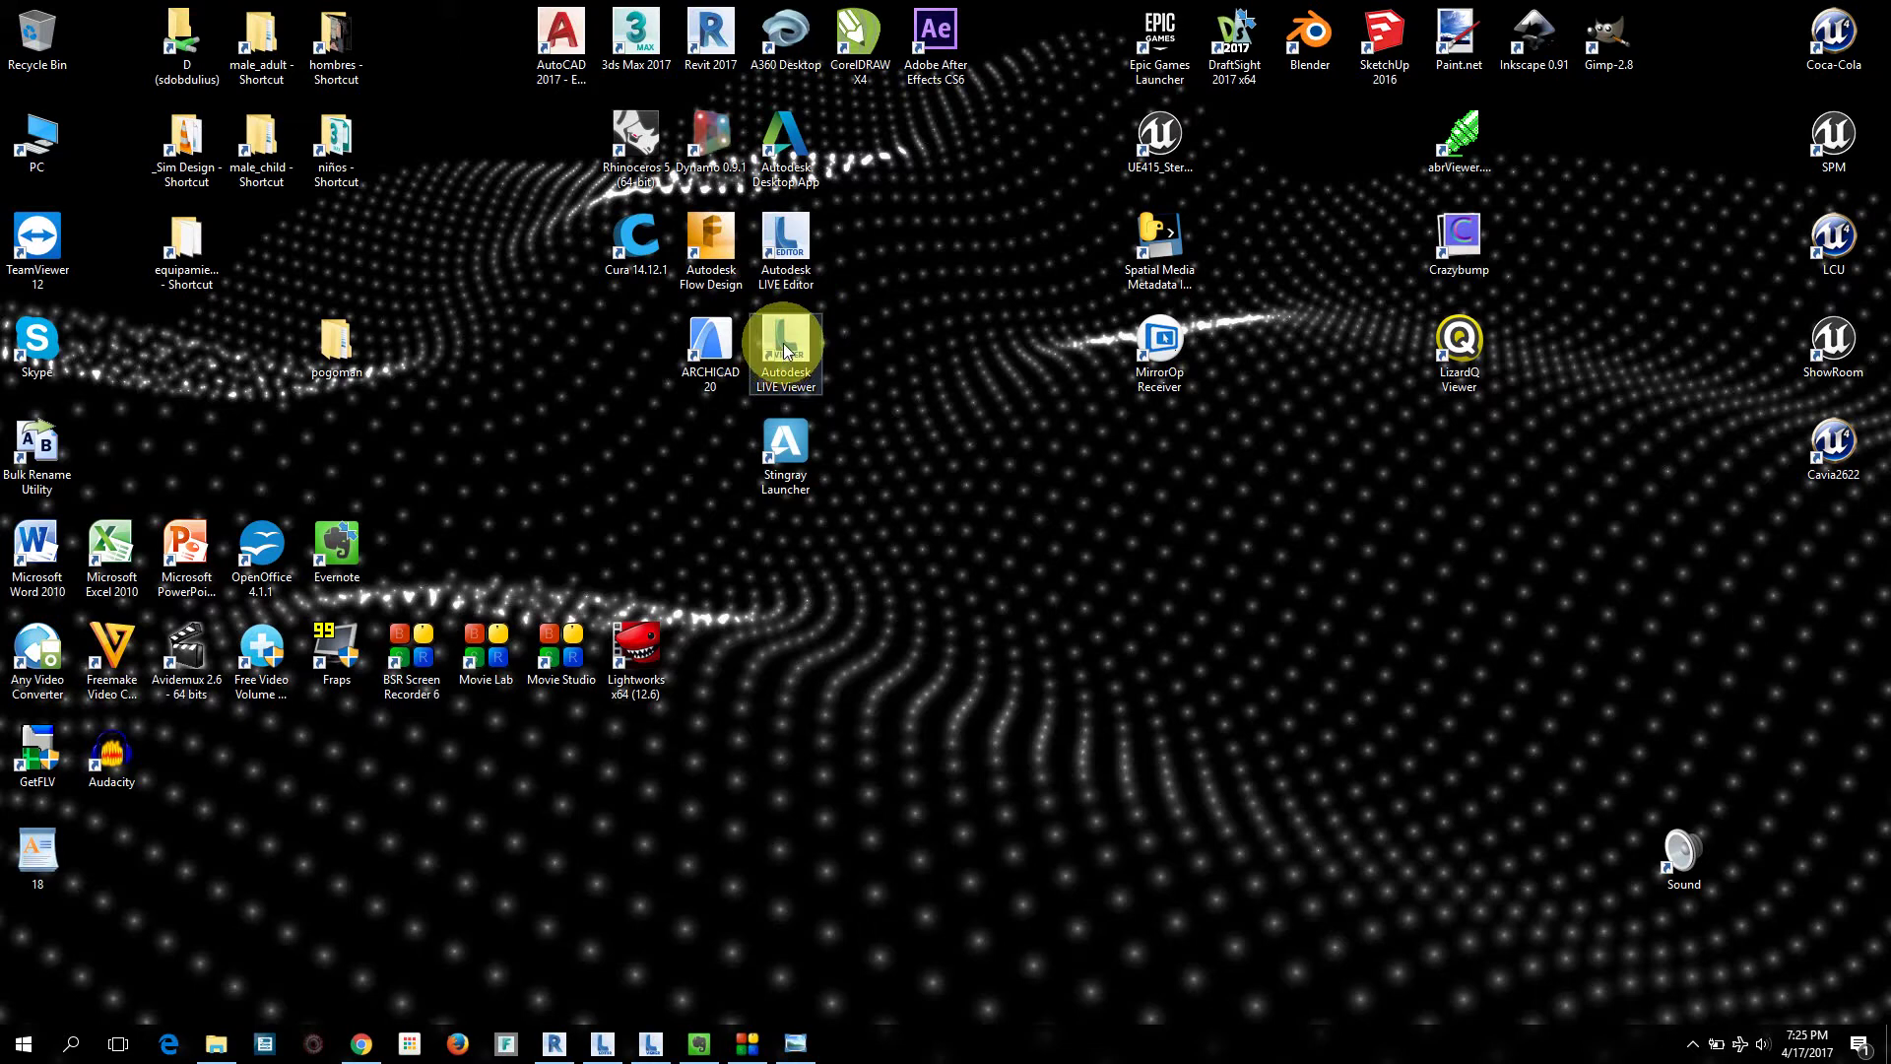
click(780, 248)
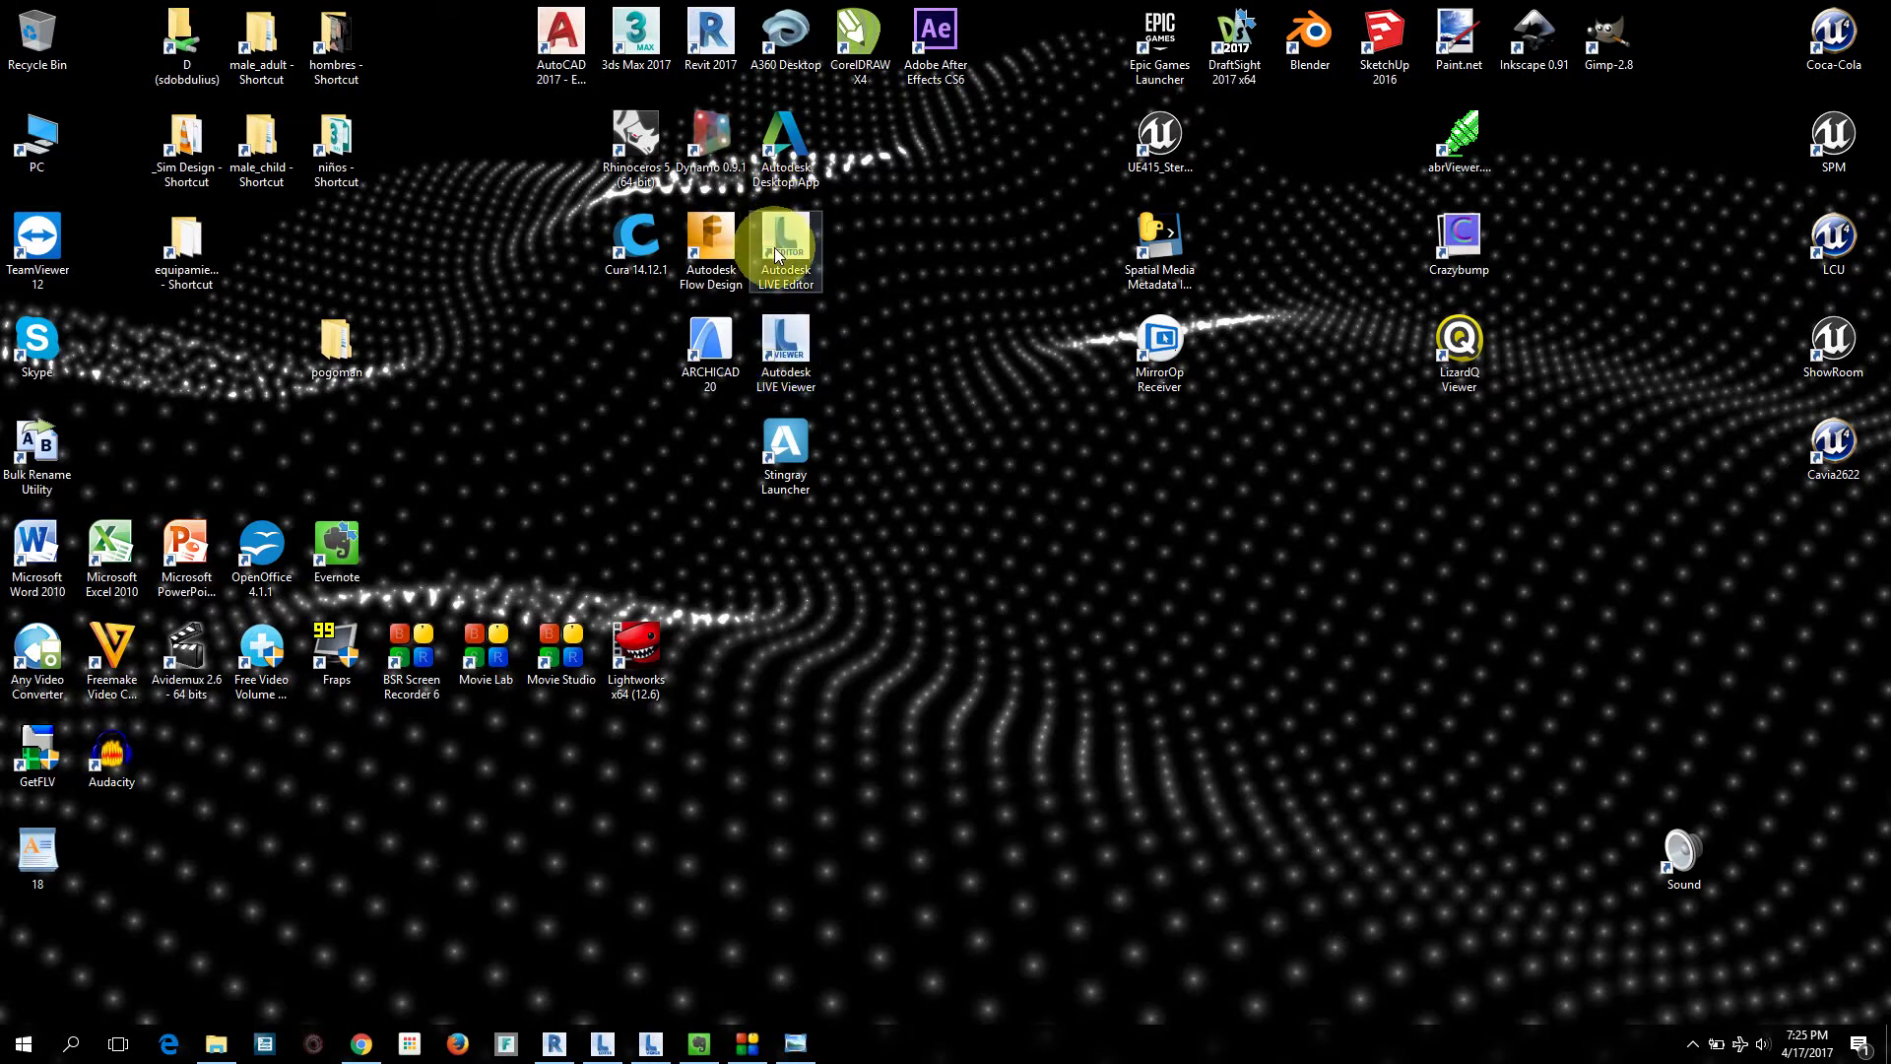
click(783, 440)
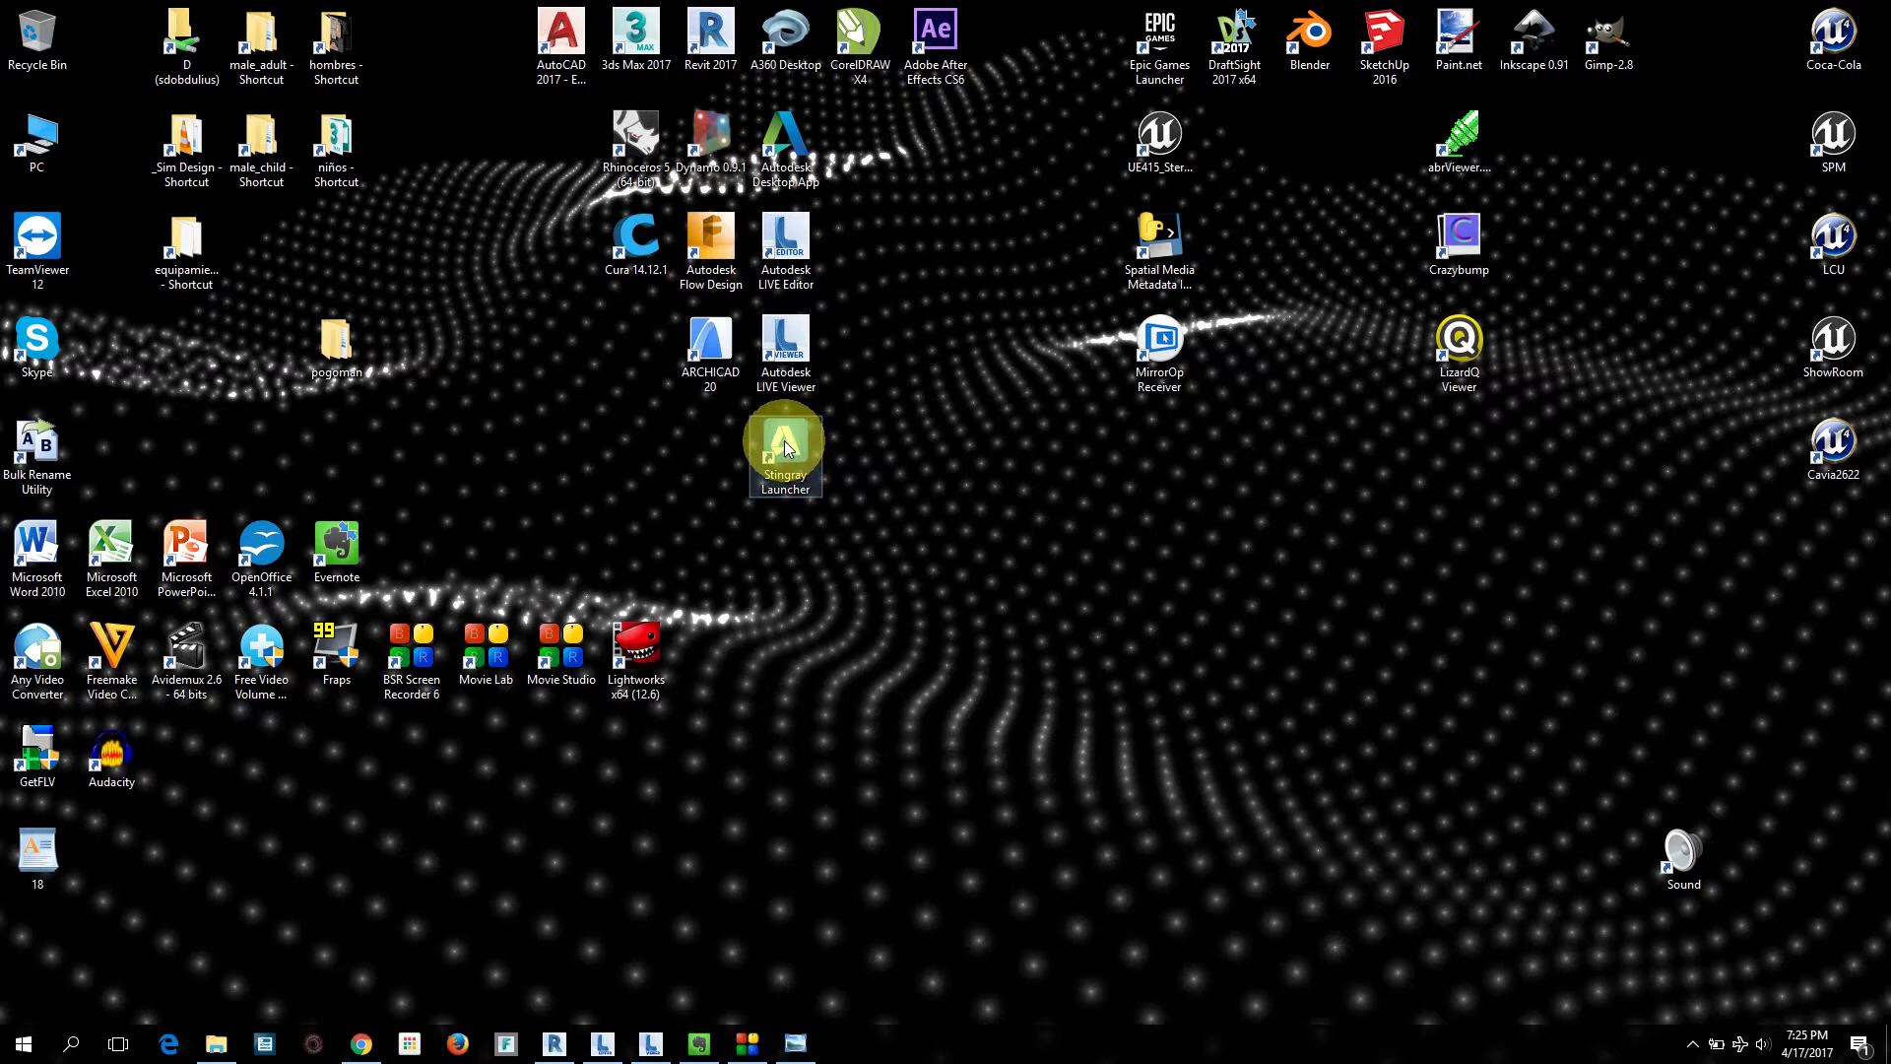
drag(784, 441, 789, 481)
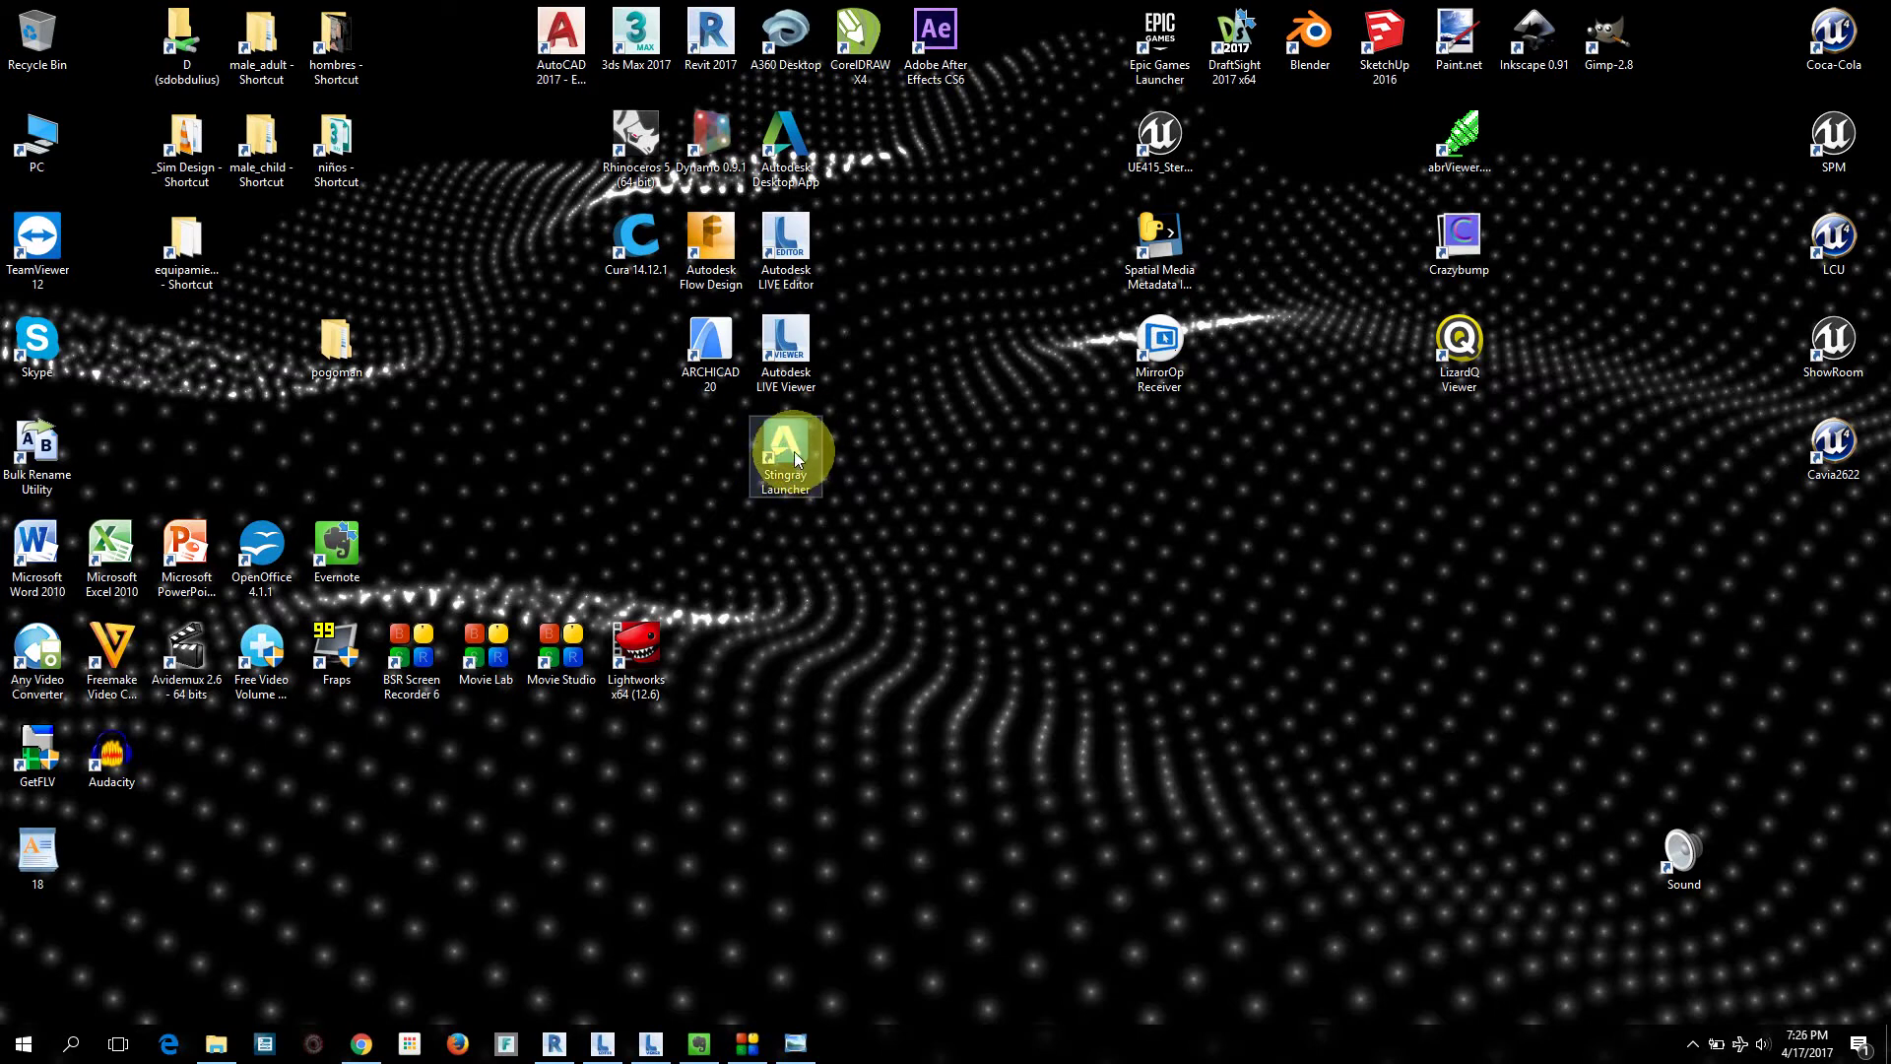
click(770, 503)
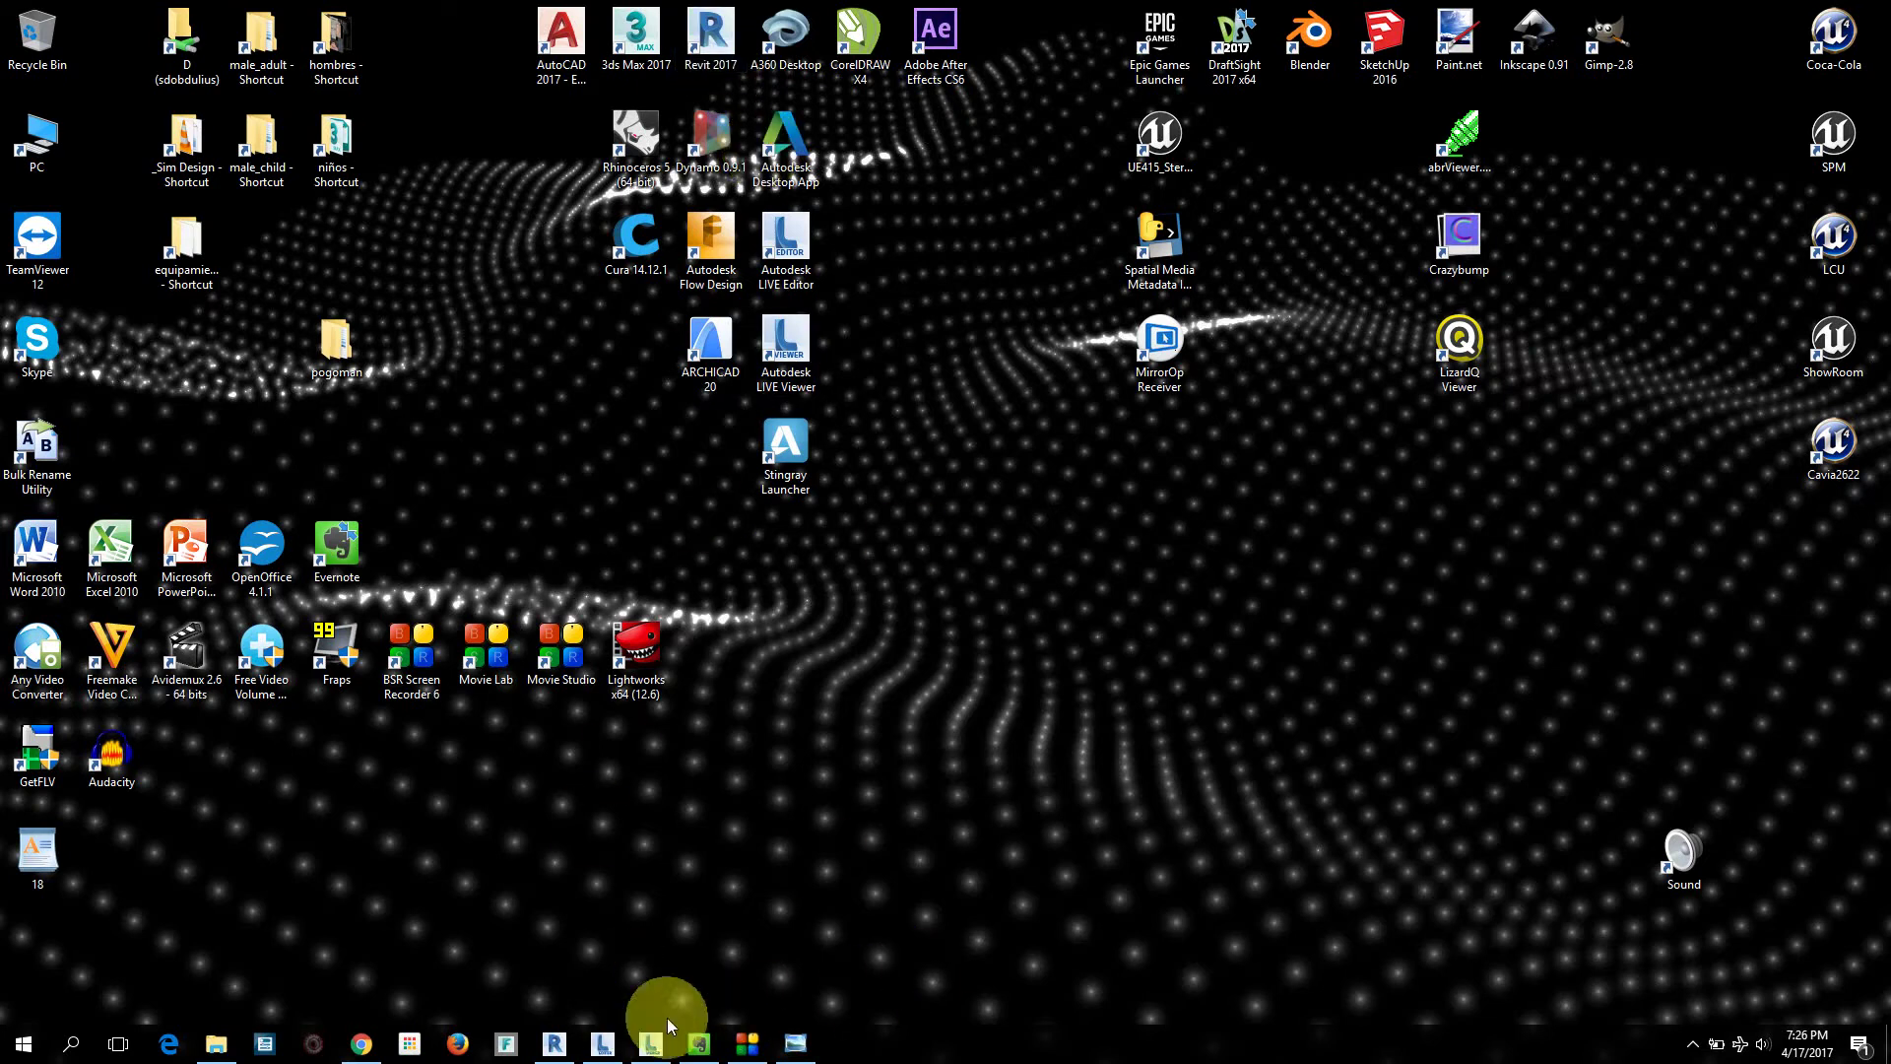
Step: Page forward through the Go LIVE slides to the LIVE Editor house scene slide
click(797, 1044)
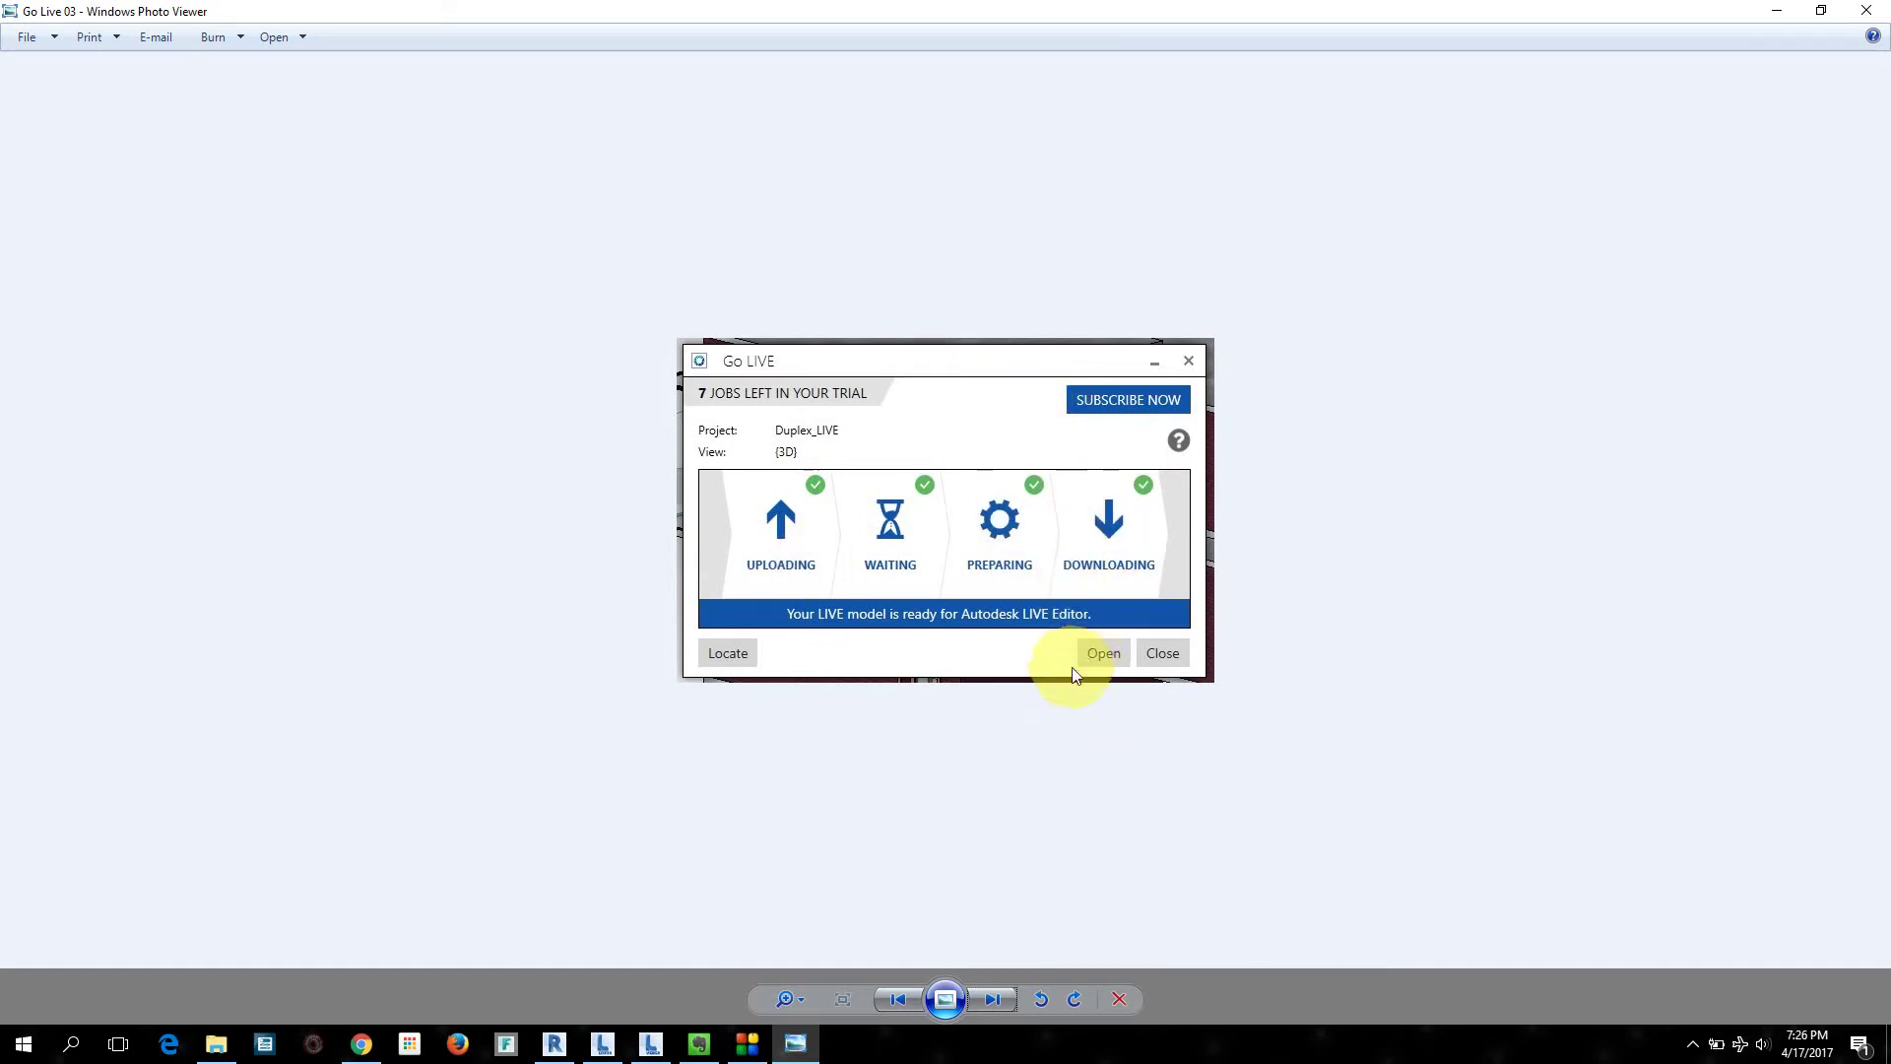
click(999, 1001)
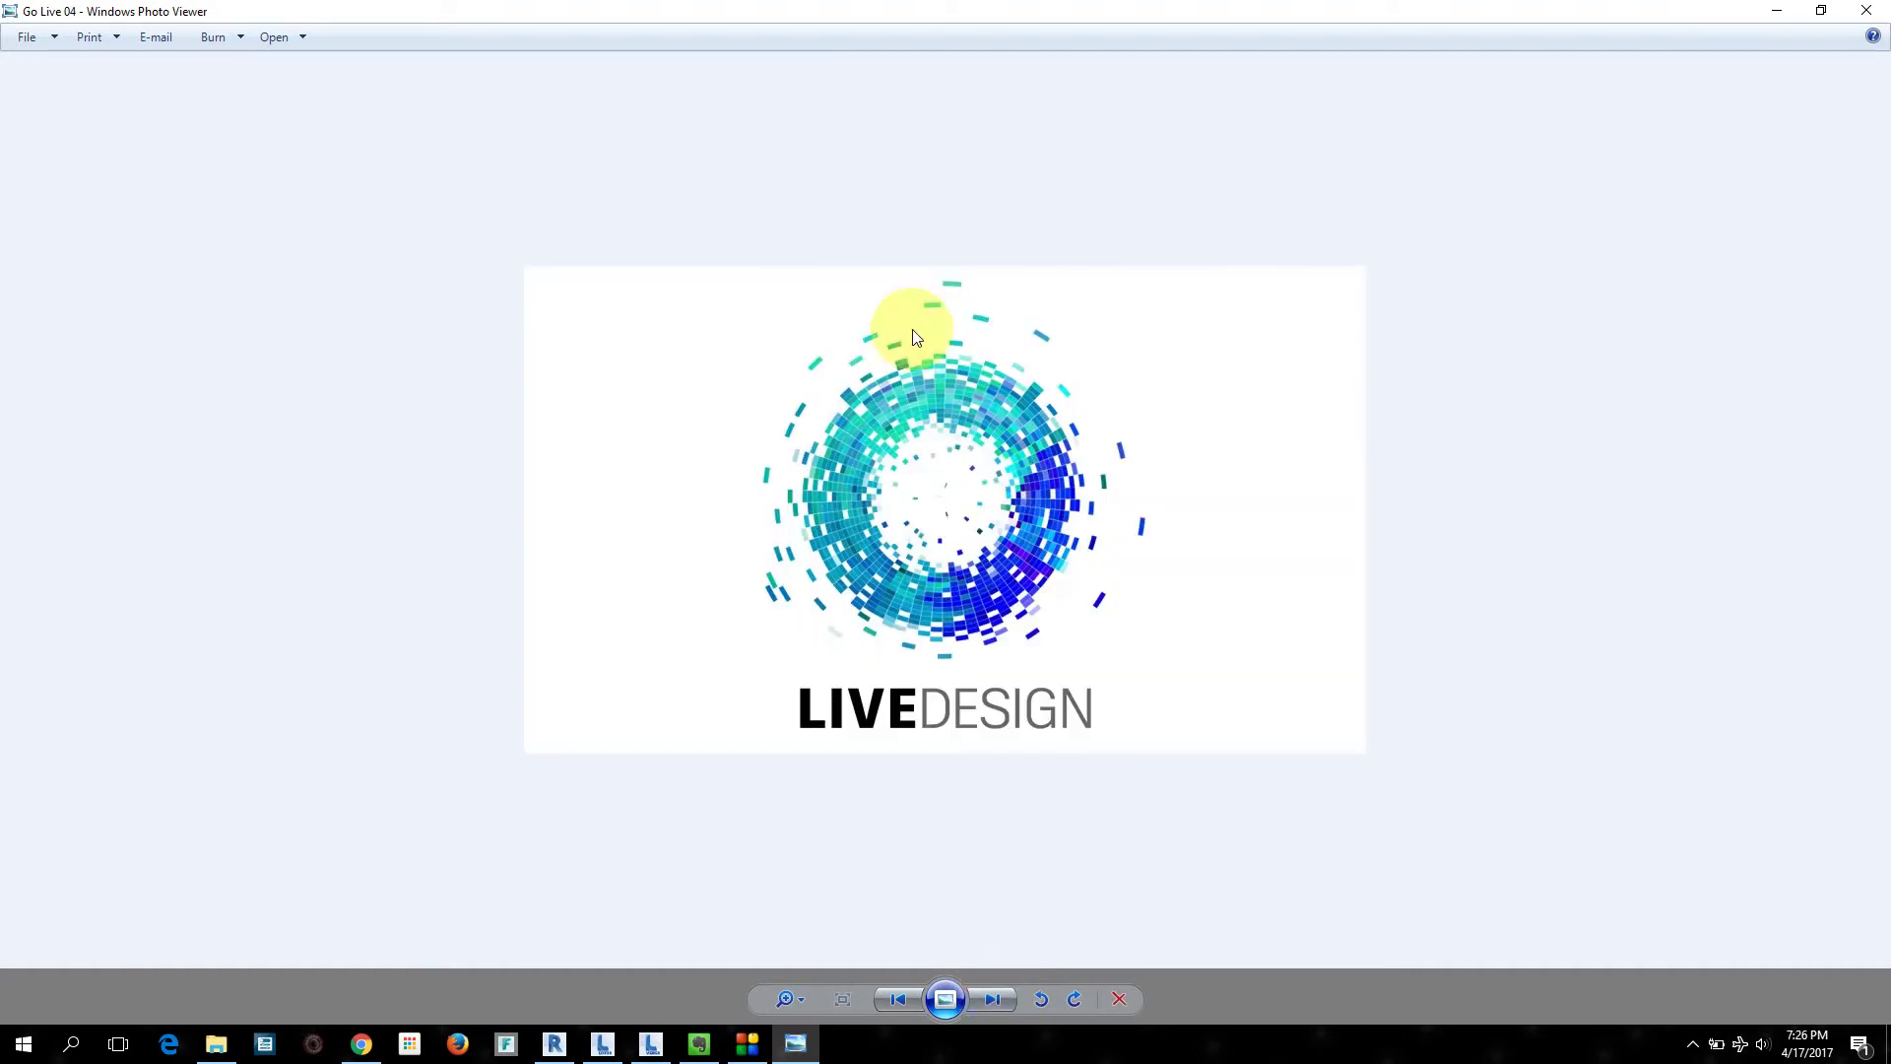
click(997, 1000)
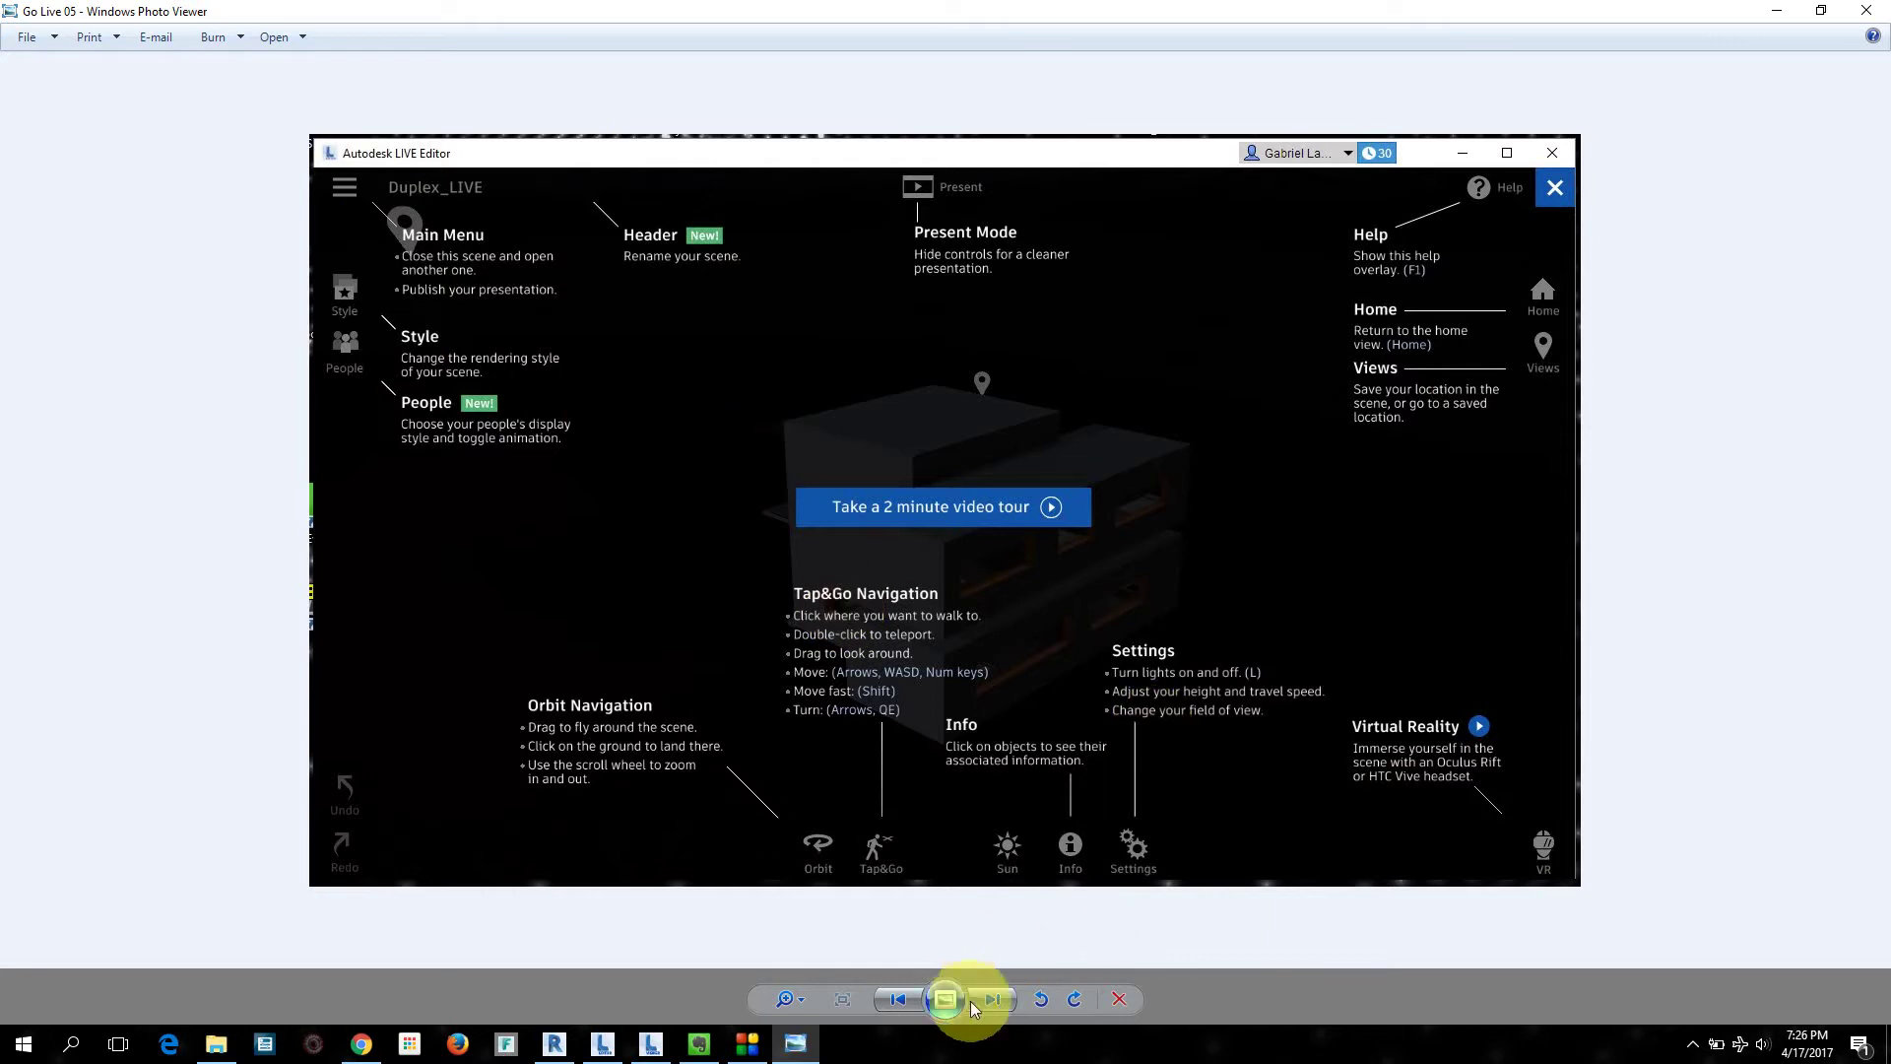
click(997, 1001)
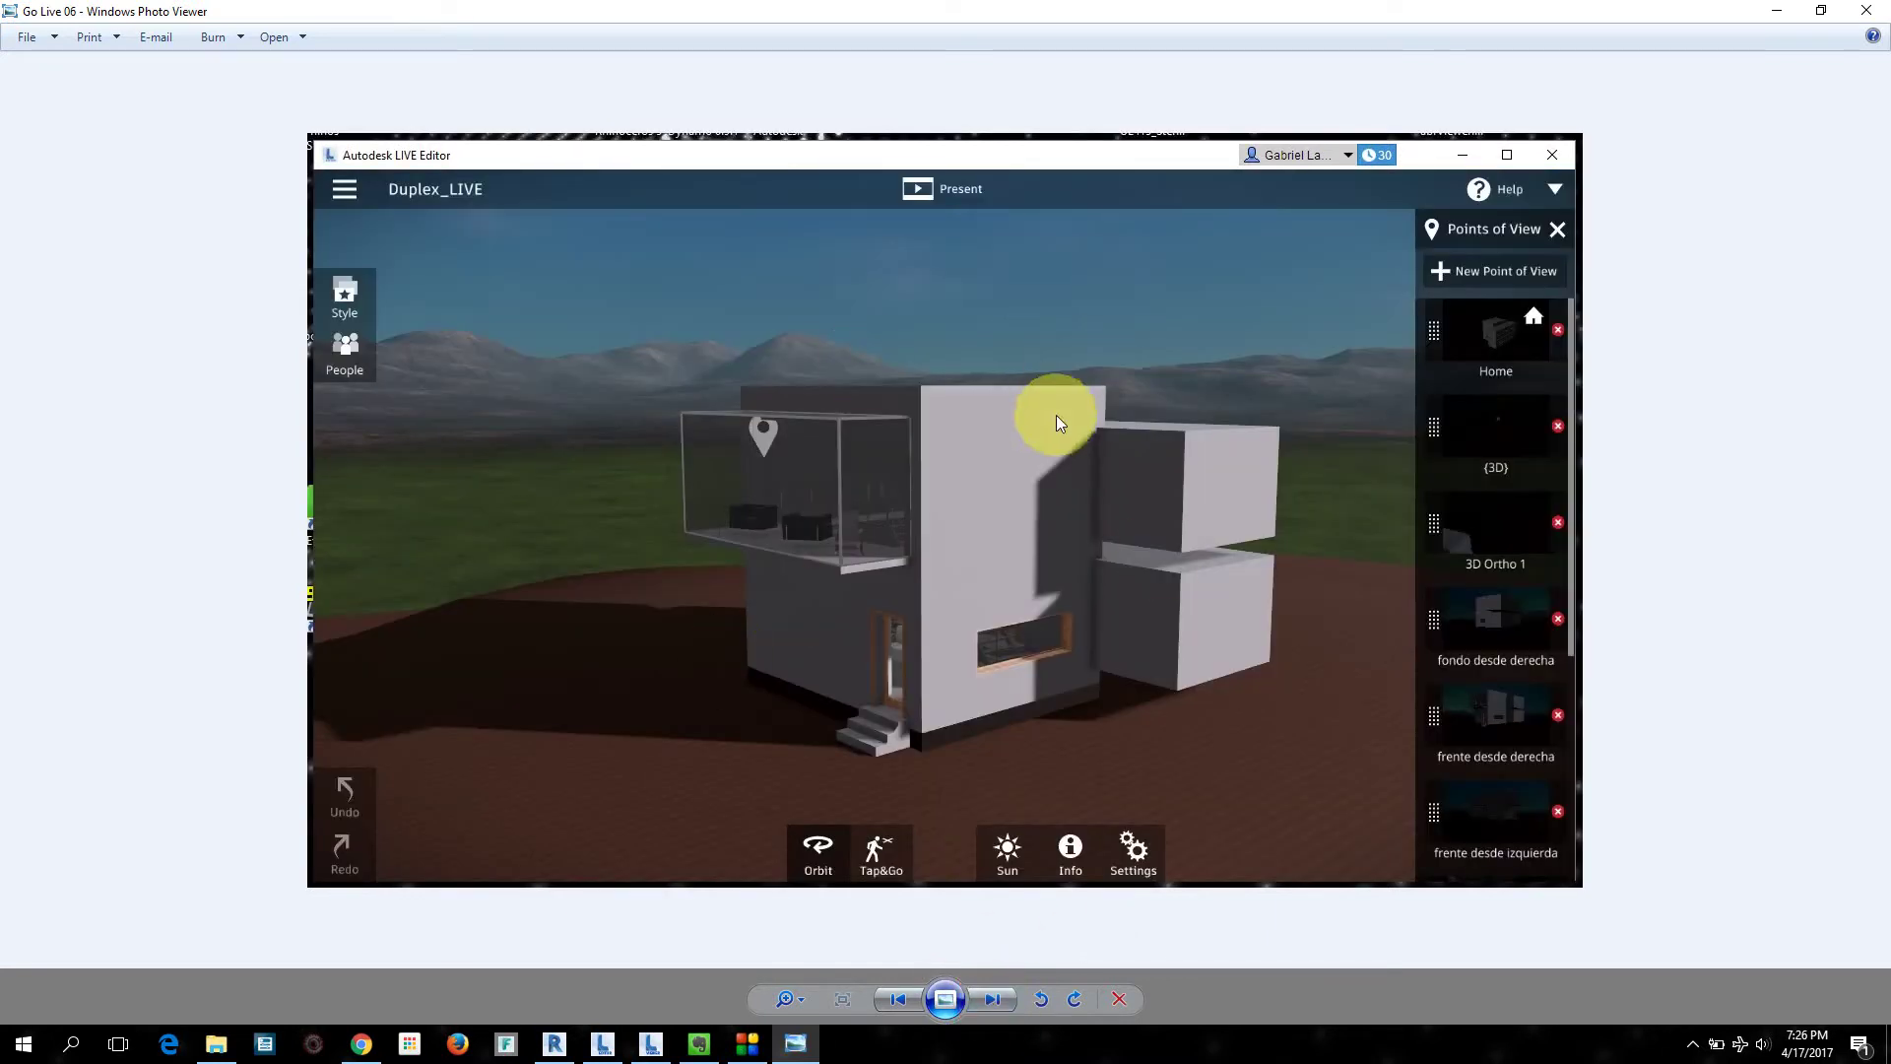
click(1865, 10)
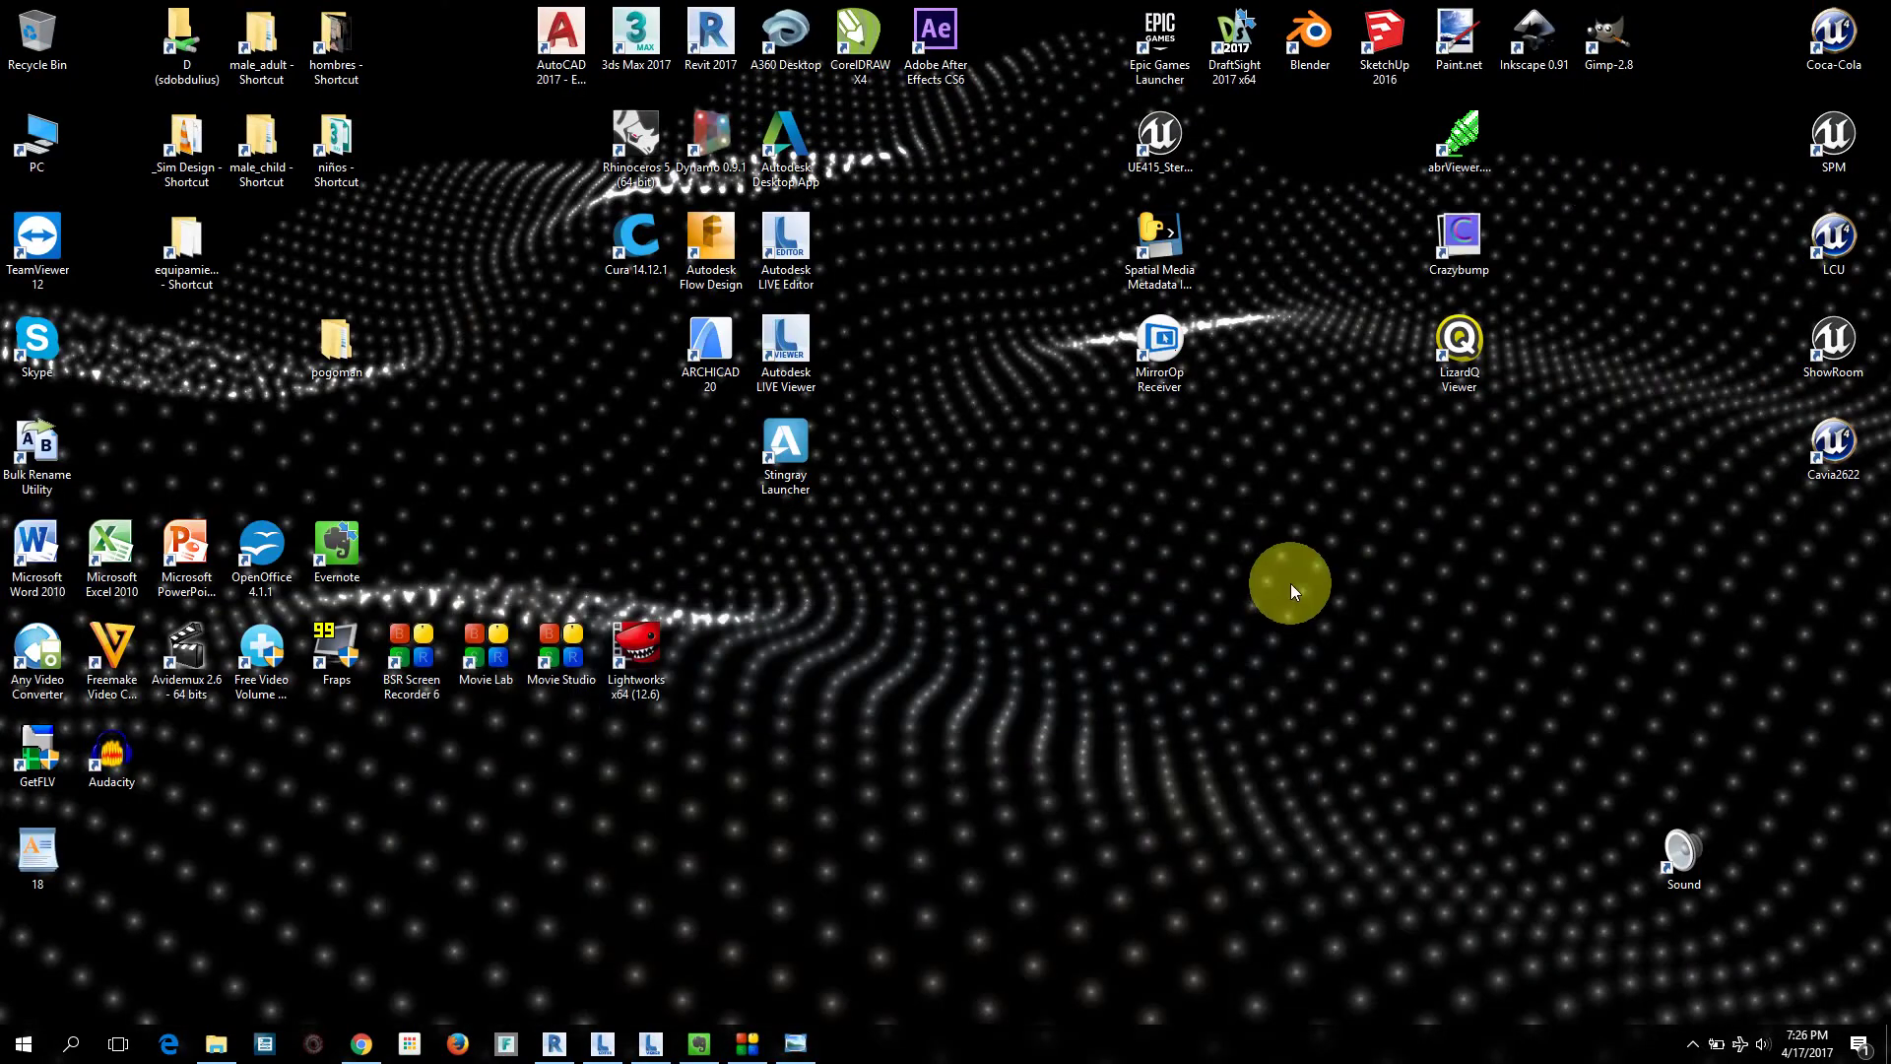
Step: Review the main menu and points of view slides, then restore the Duplex_LIVE editor window
click(796, 1042)
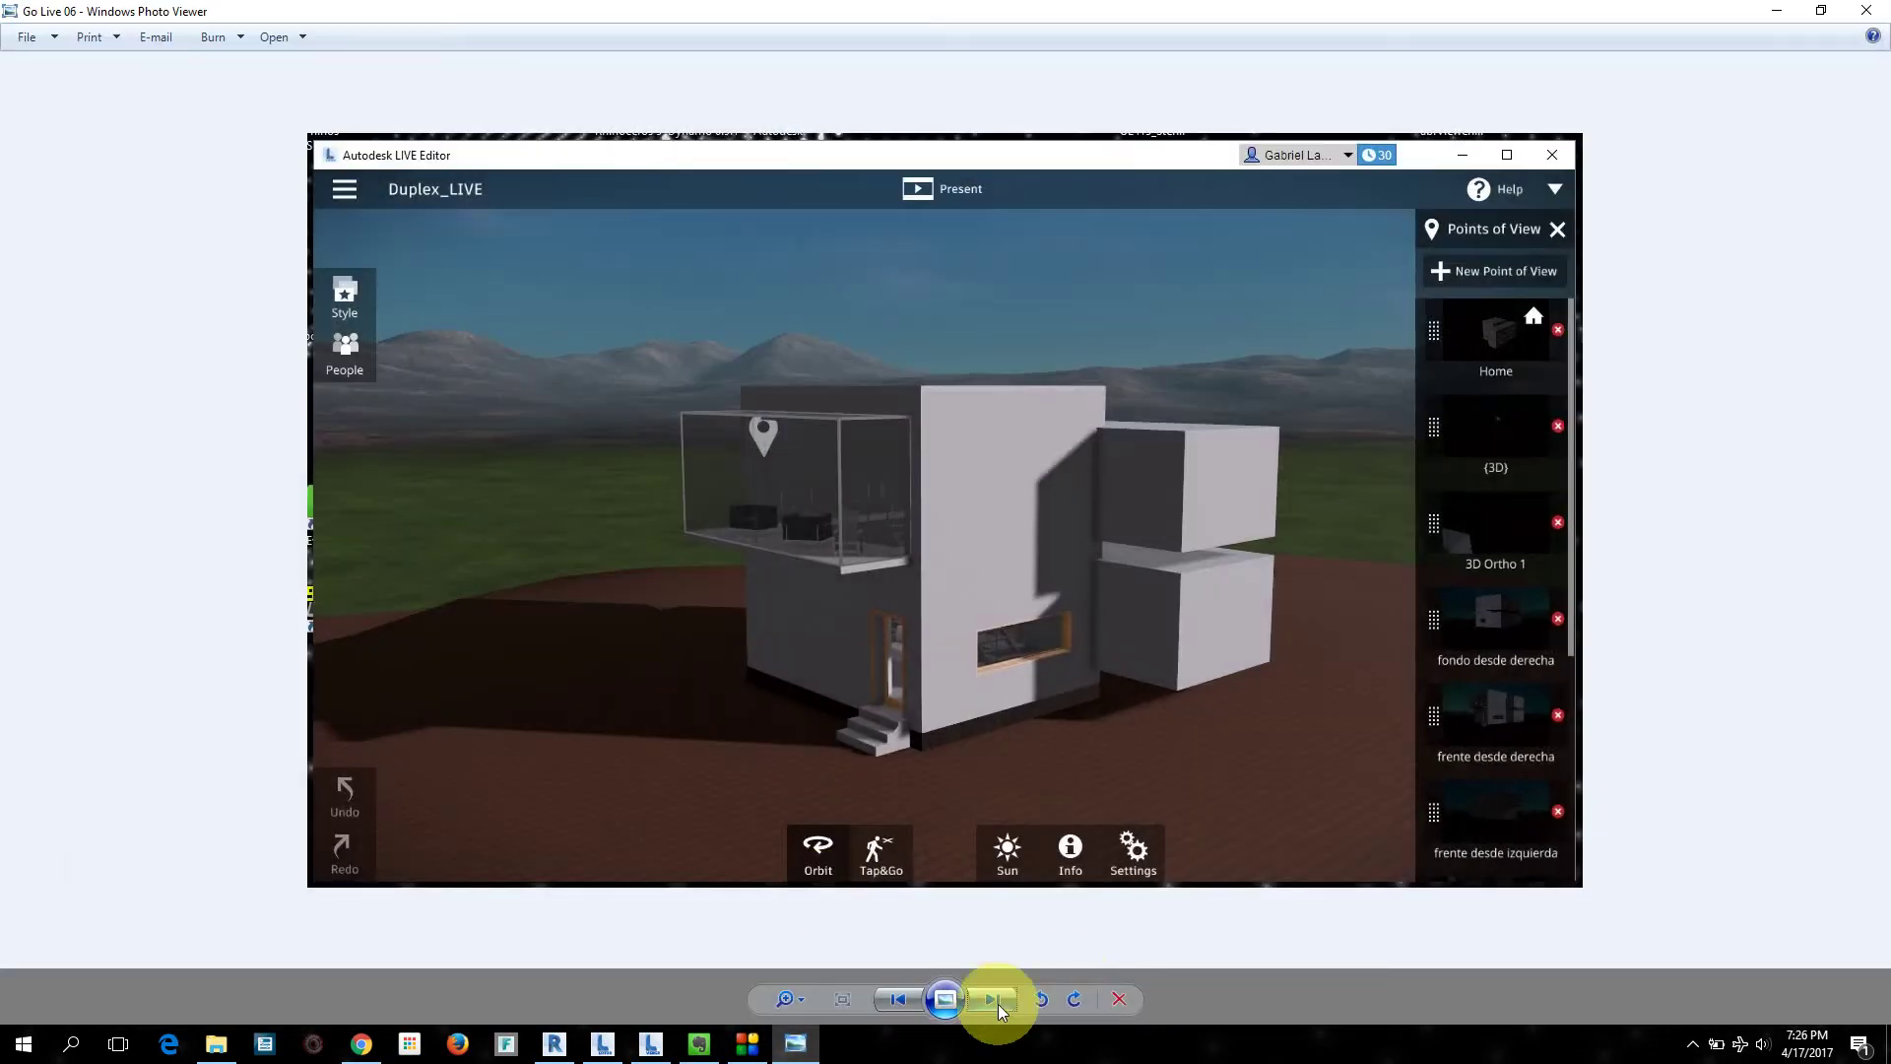
click(995, 1003)
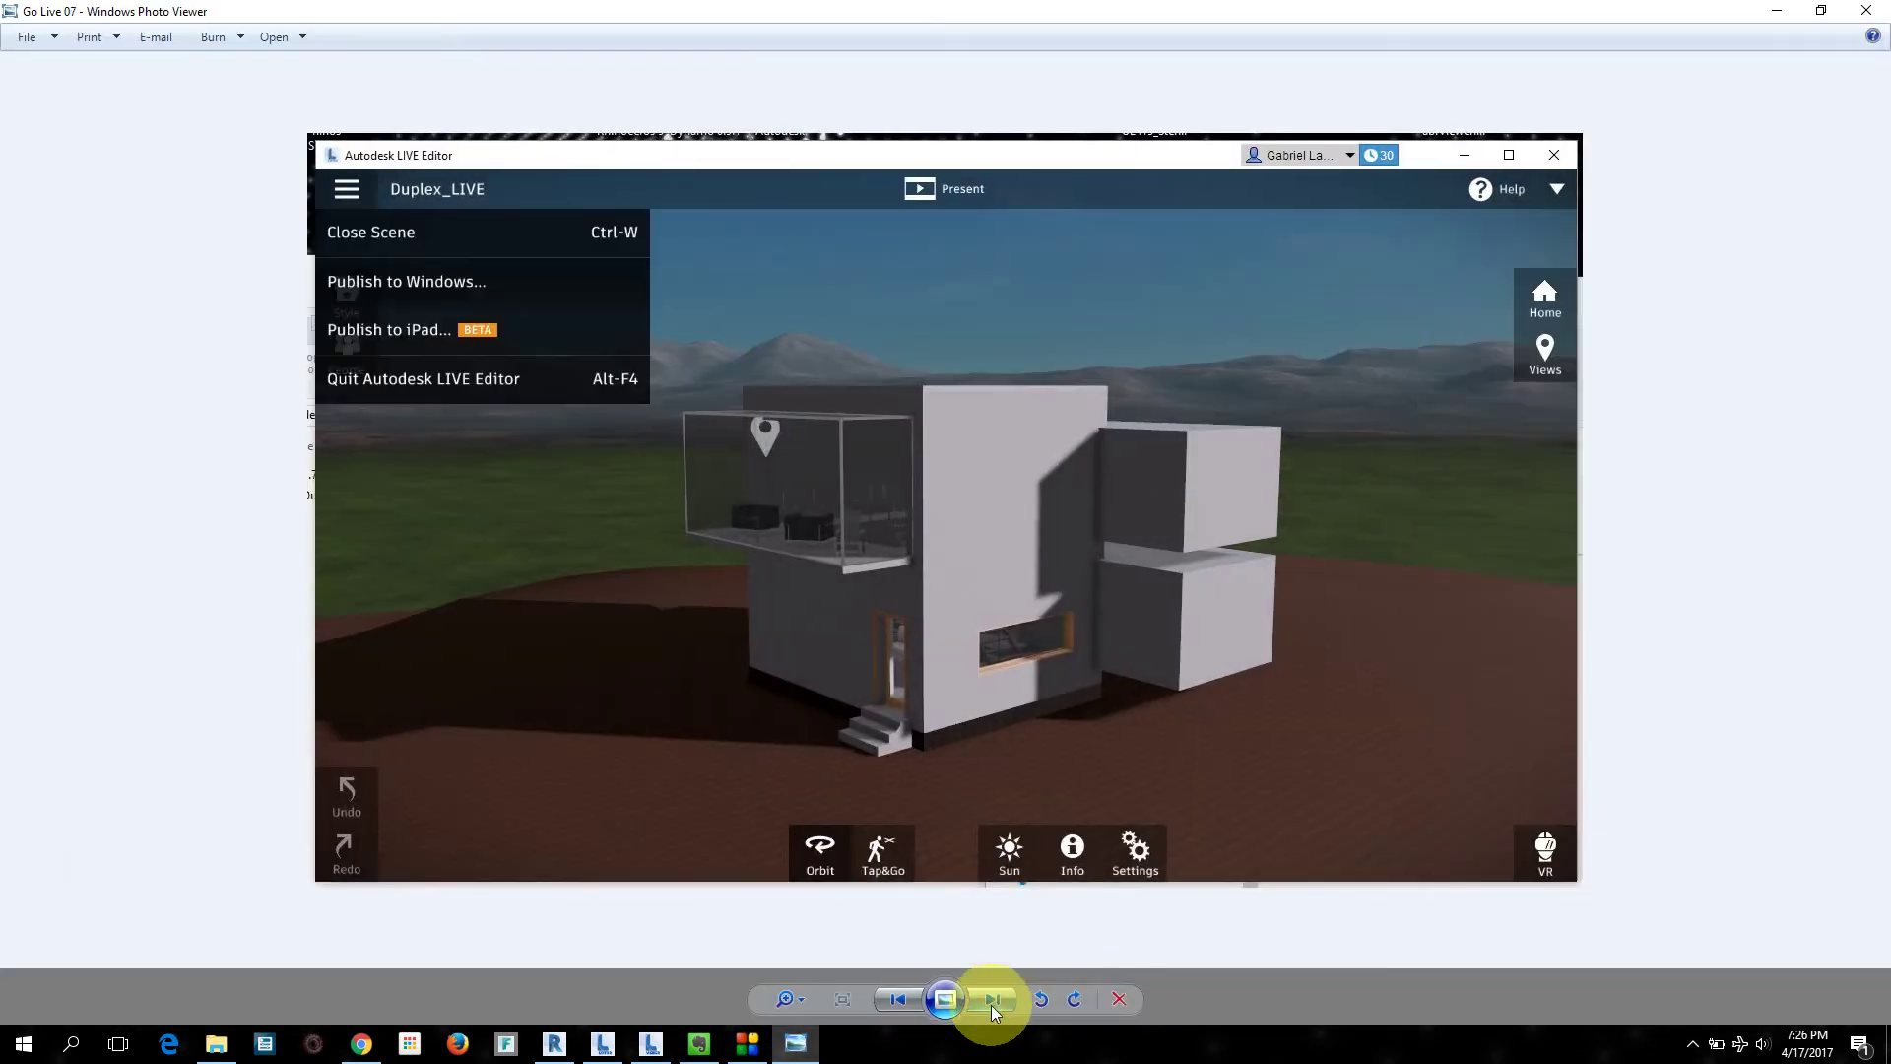
click(898, 997)
click(1781, 13)
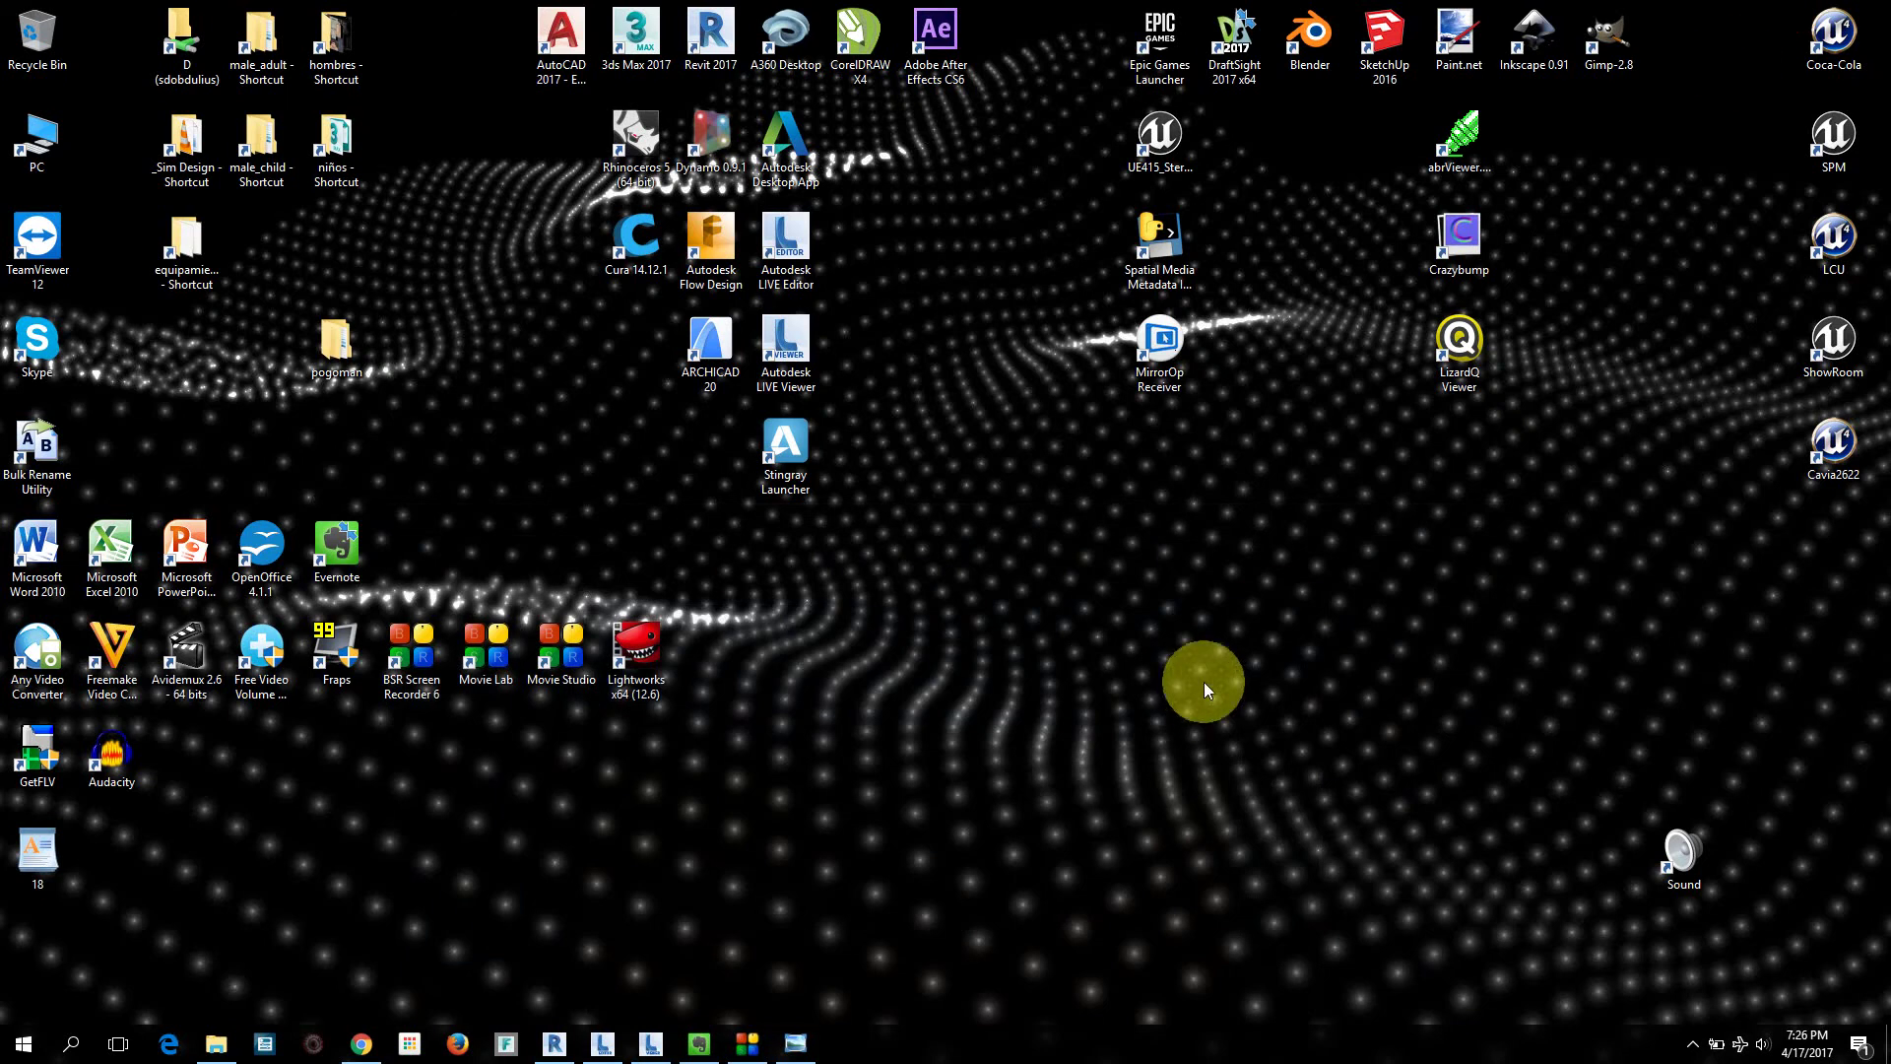
click(621, 1056)
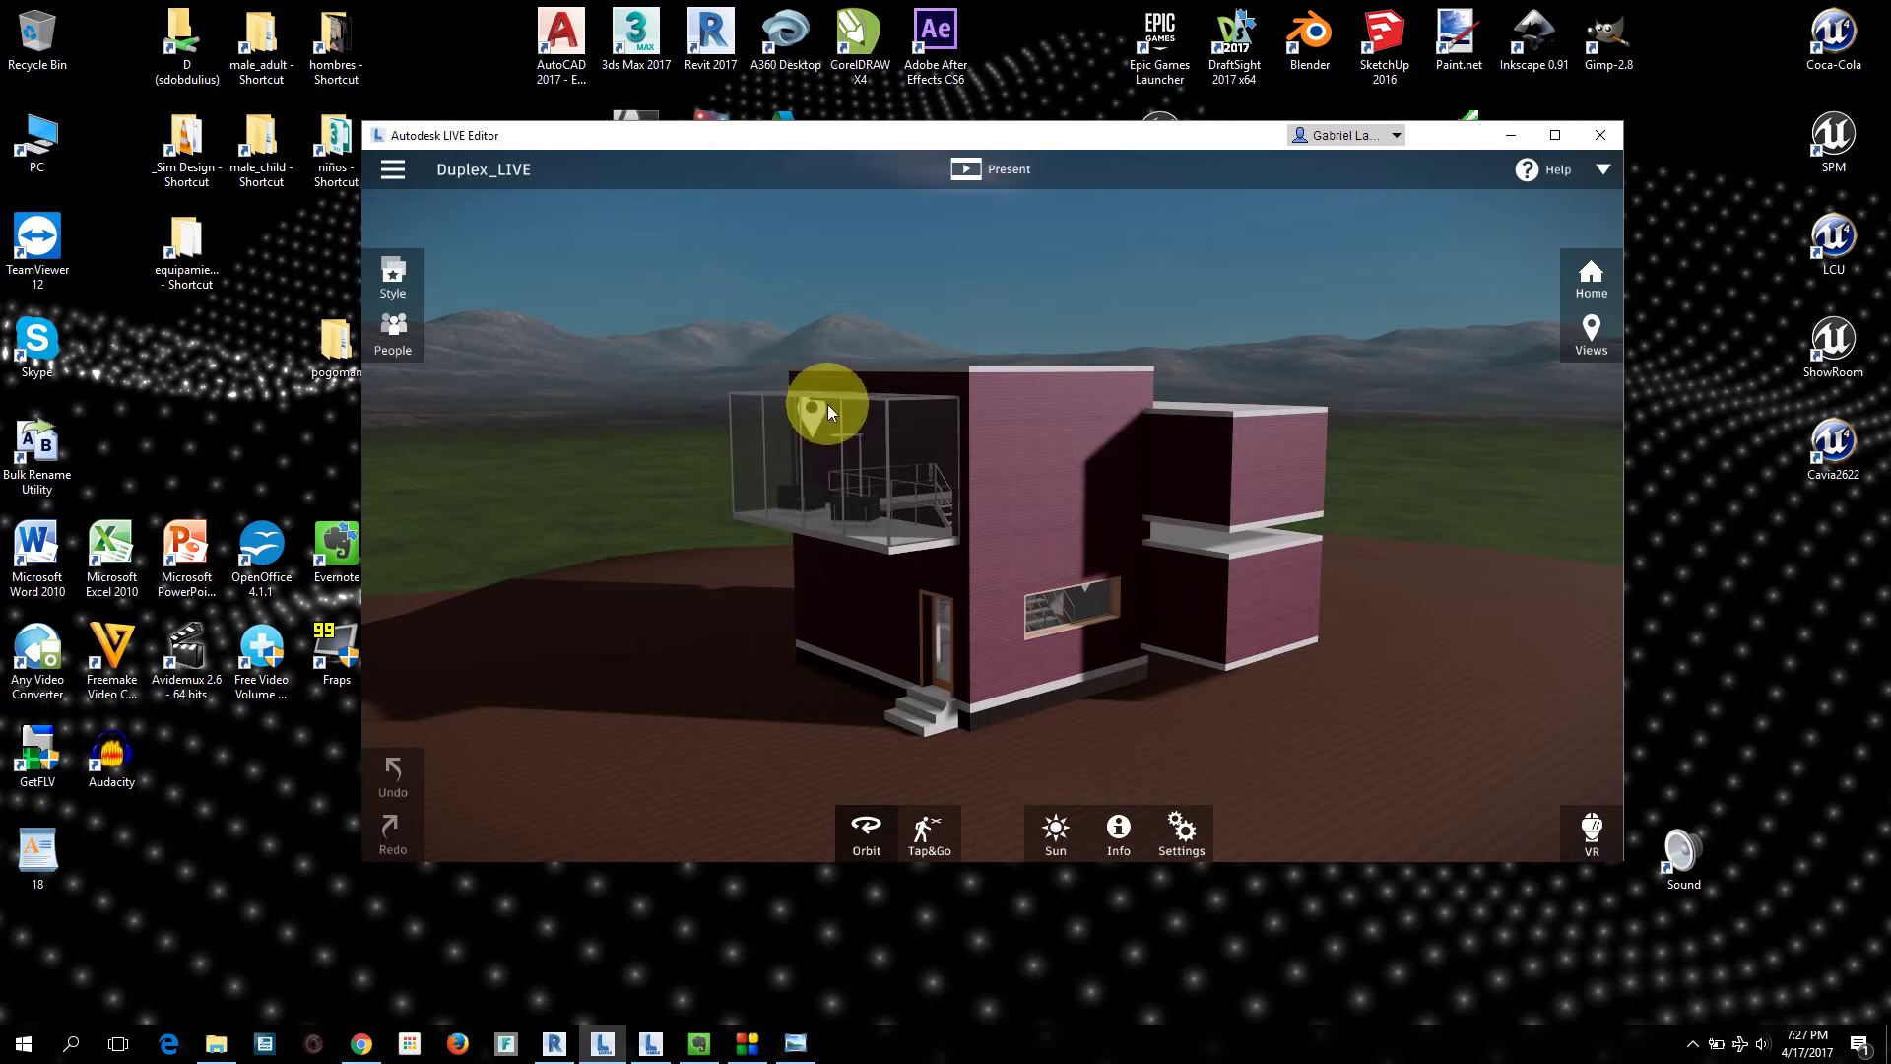
Step: Show the Points of View panel with Home, {3D}, 3D Ortho 1 and saved views
click(1591, 335)
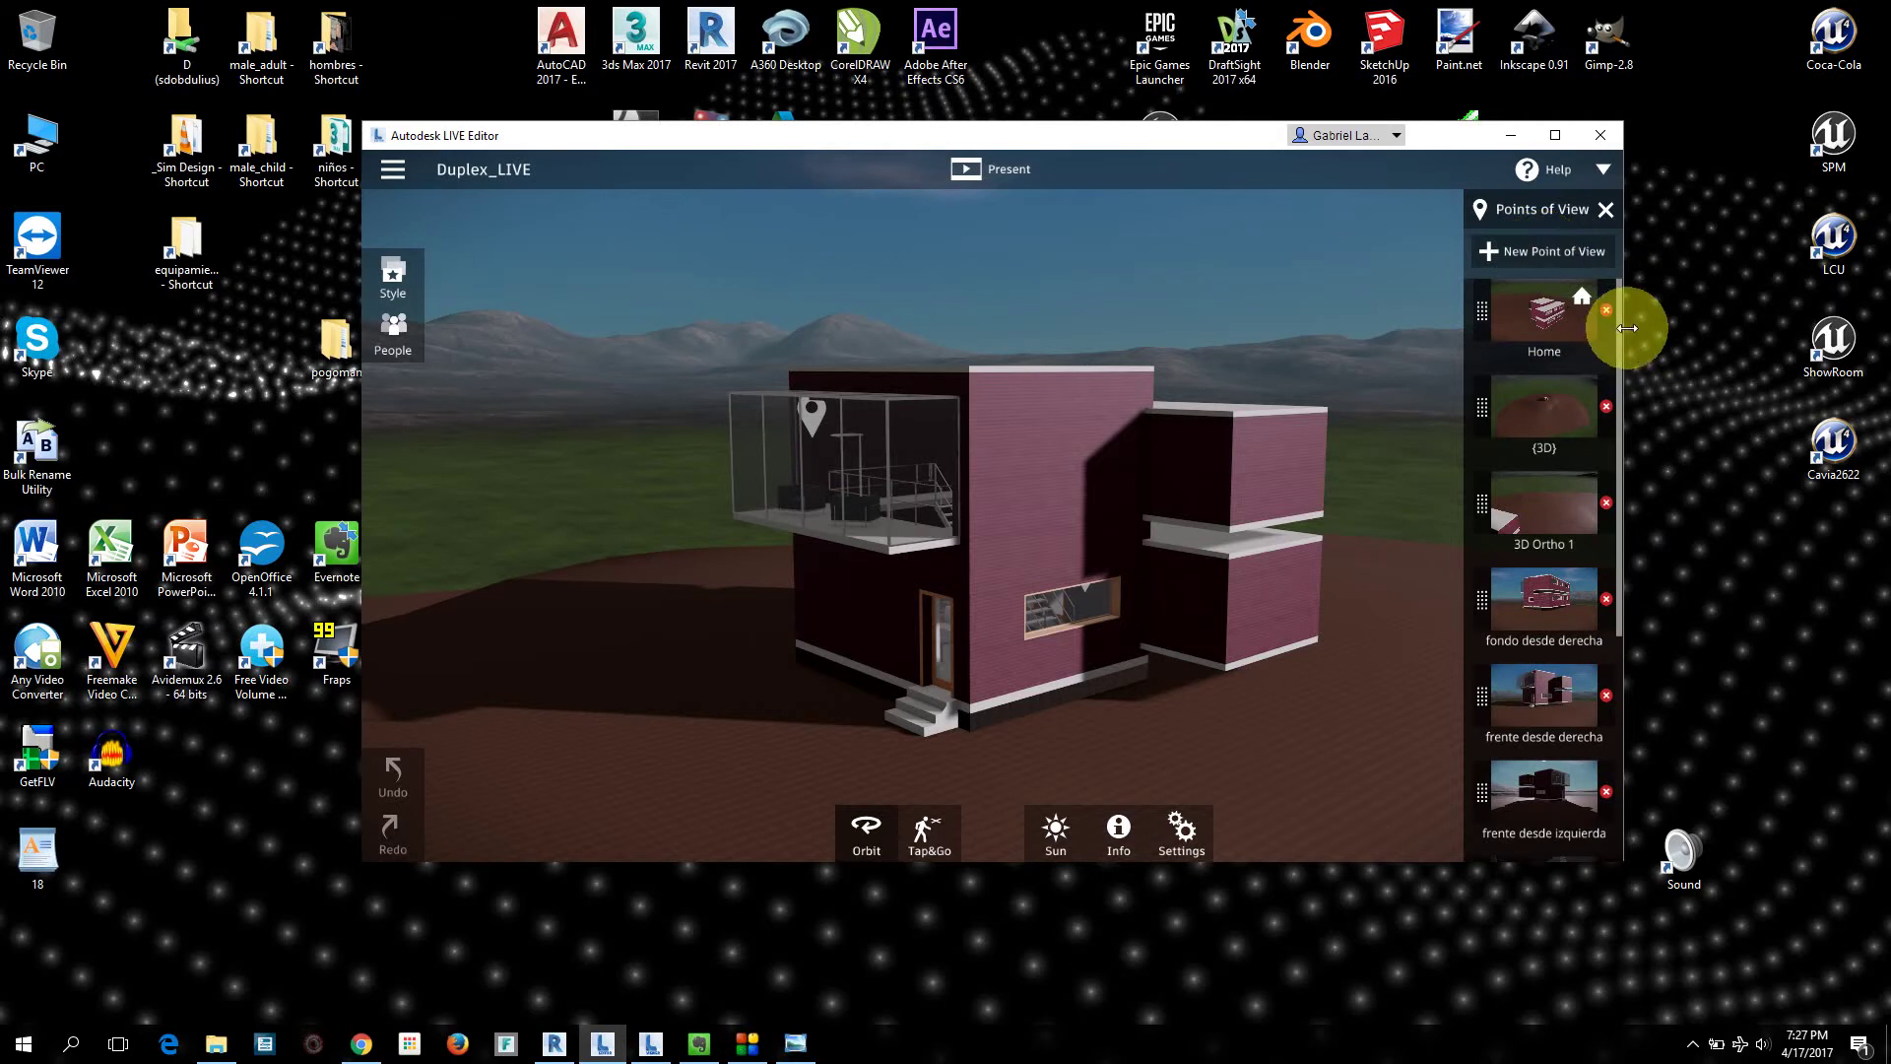
Step: Visit 'interior desde la puerta' and 'frente desde derecha', then fly to the balcony pin
click(1621, 362)
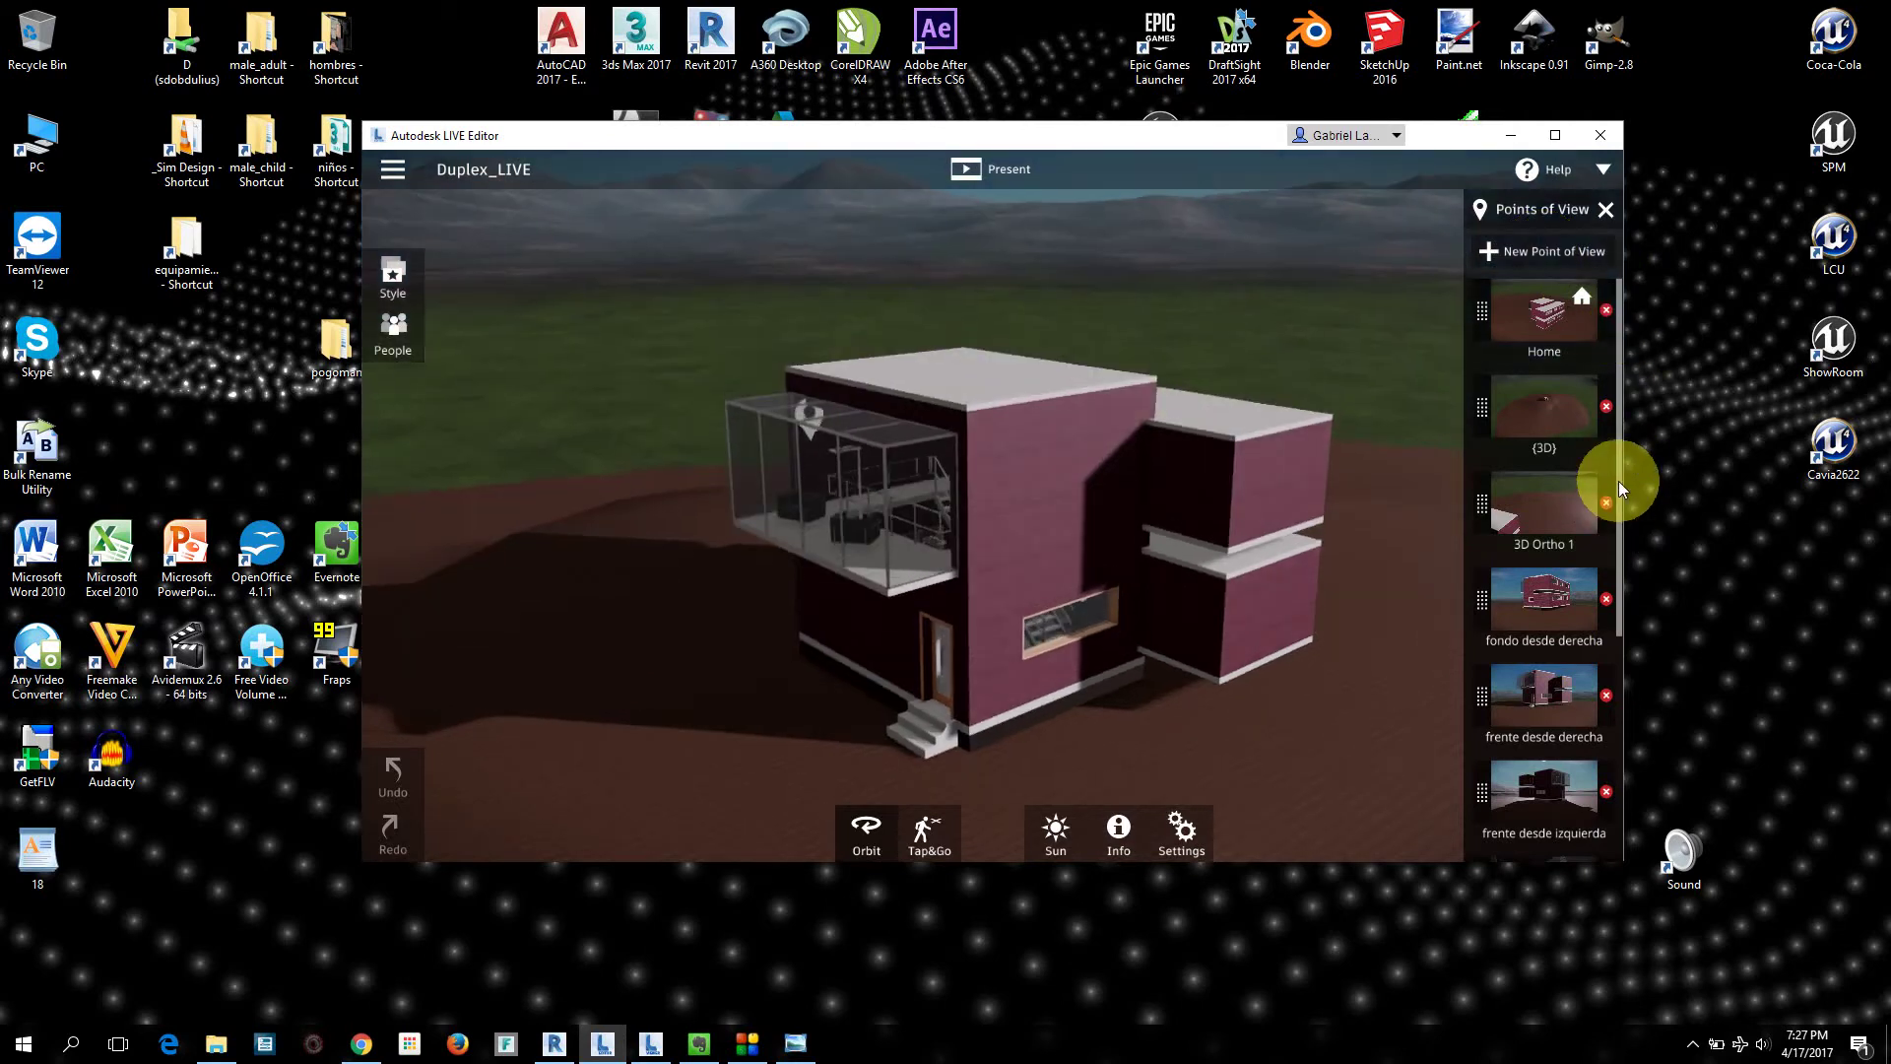
scroll(1608, 432, down, 1)
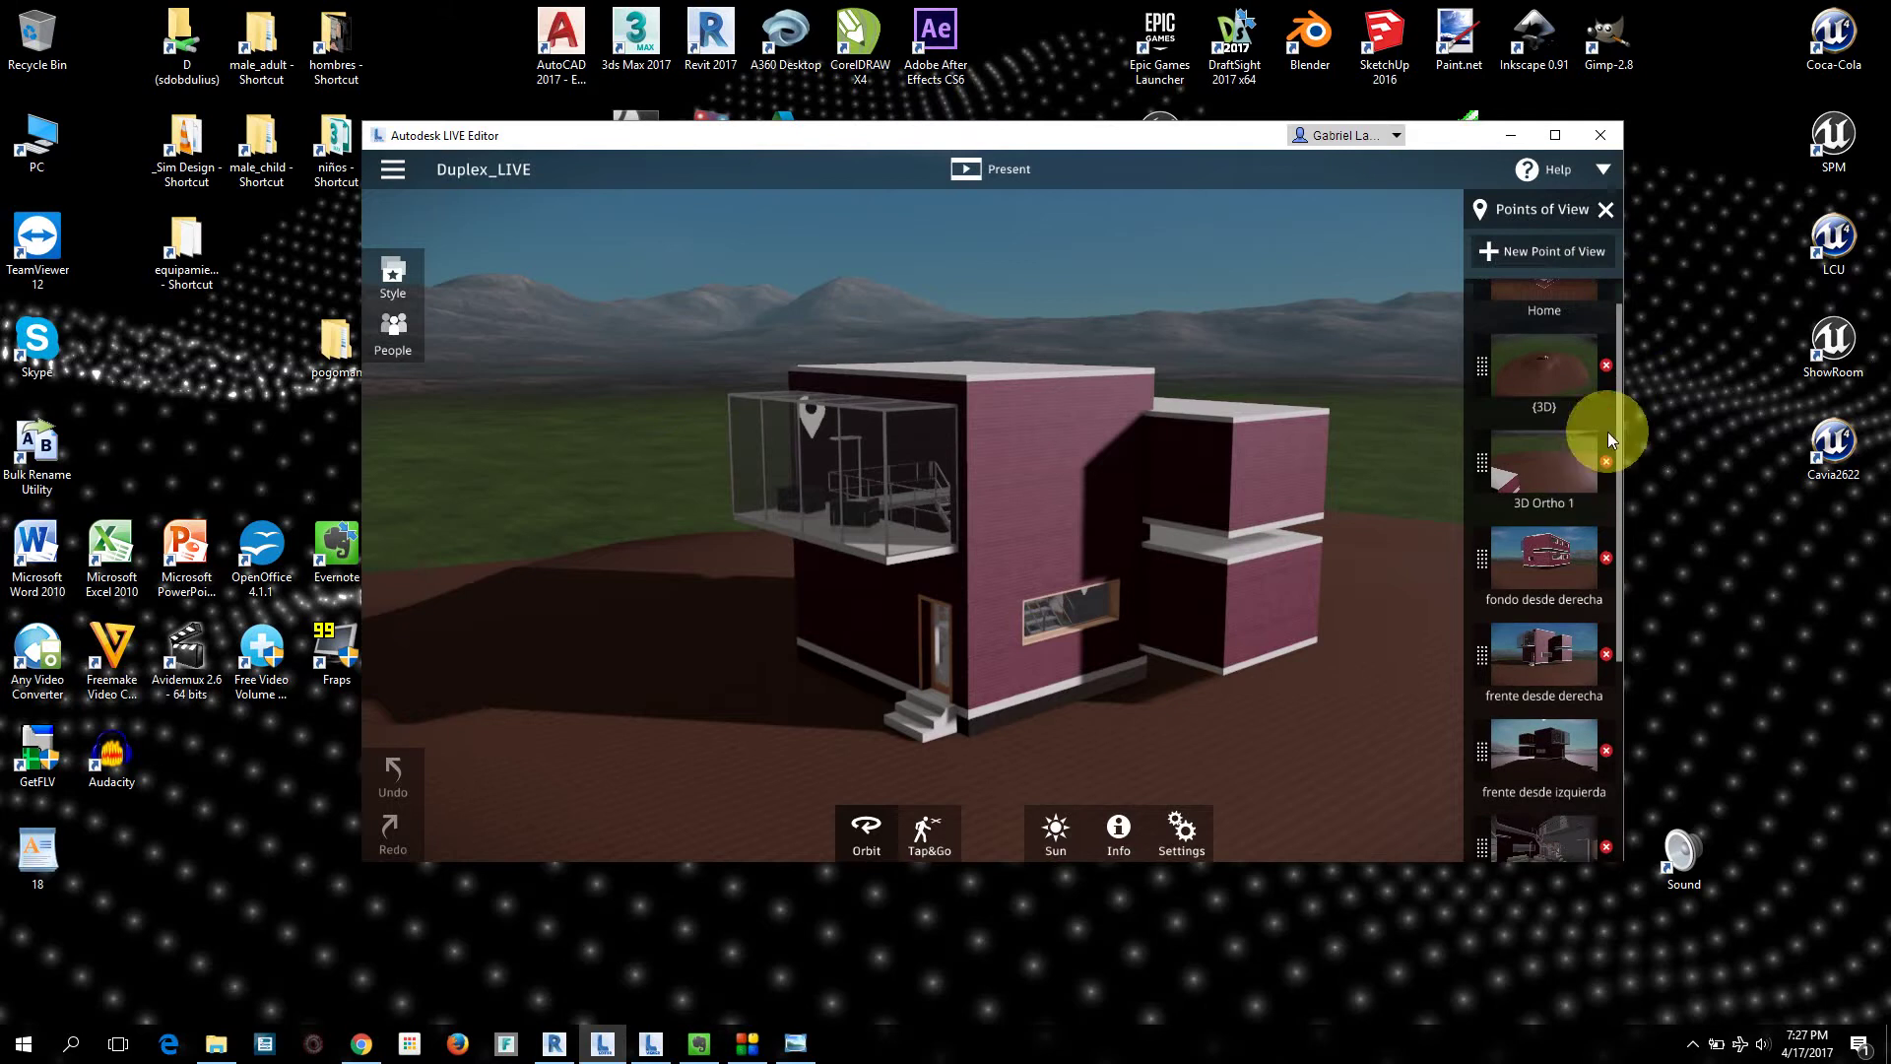
scroll(1551, 536, down, 2)
scroll(1552, 546, down, 2)
scroll(1556, 546, down, 2)
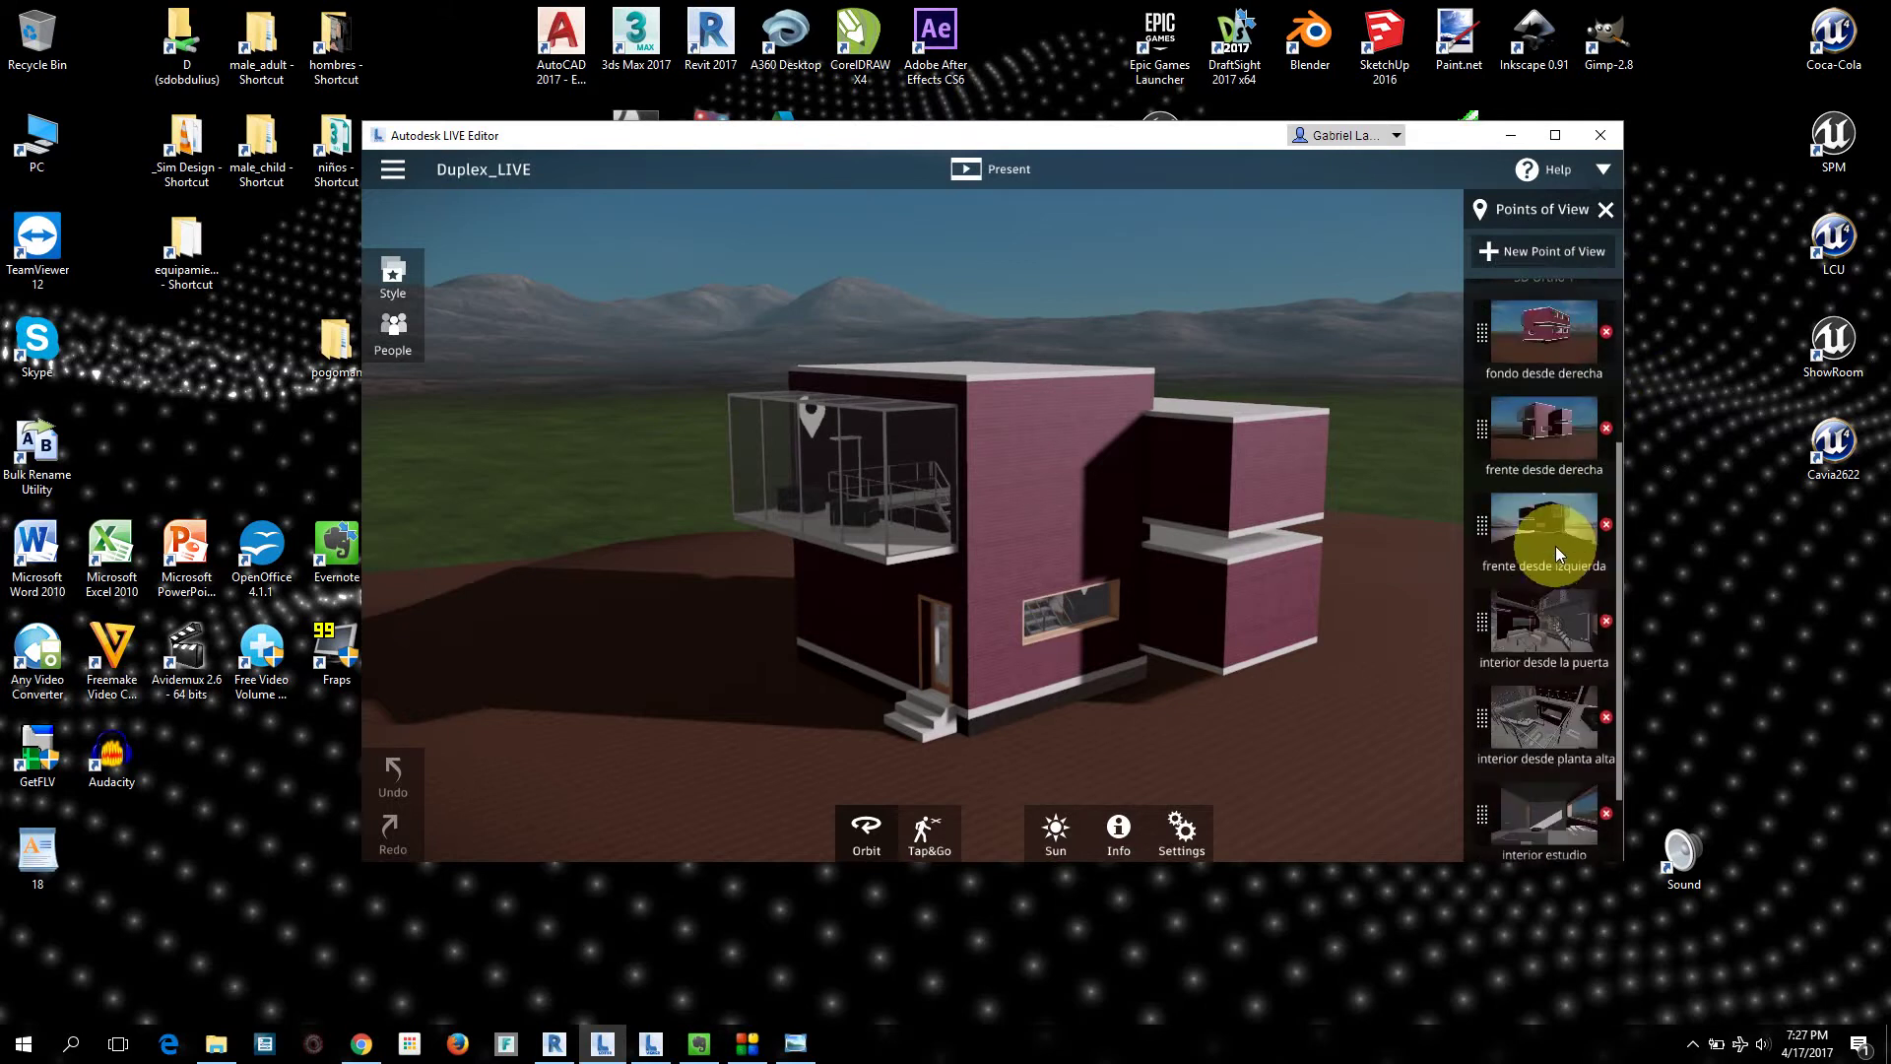
scroll(1567, 572, down, 1)
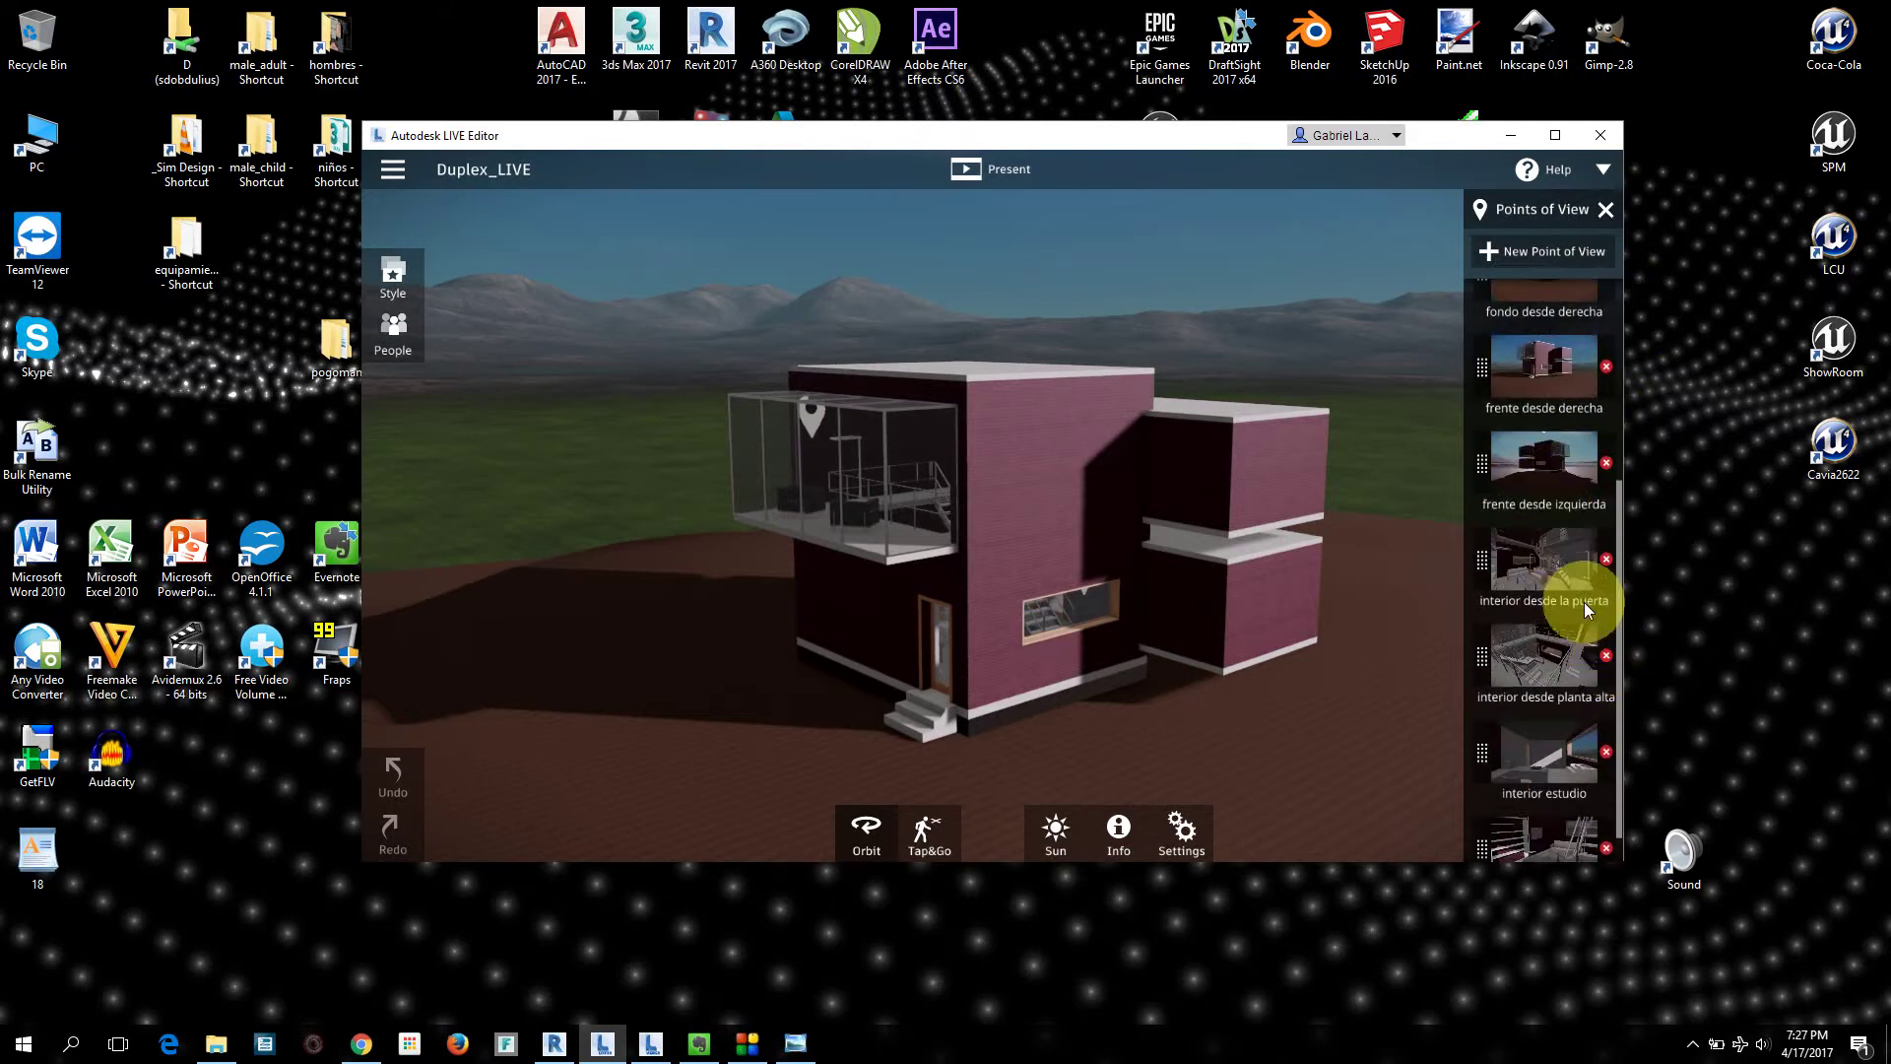
click(1545, 560)
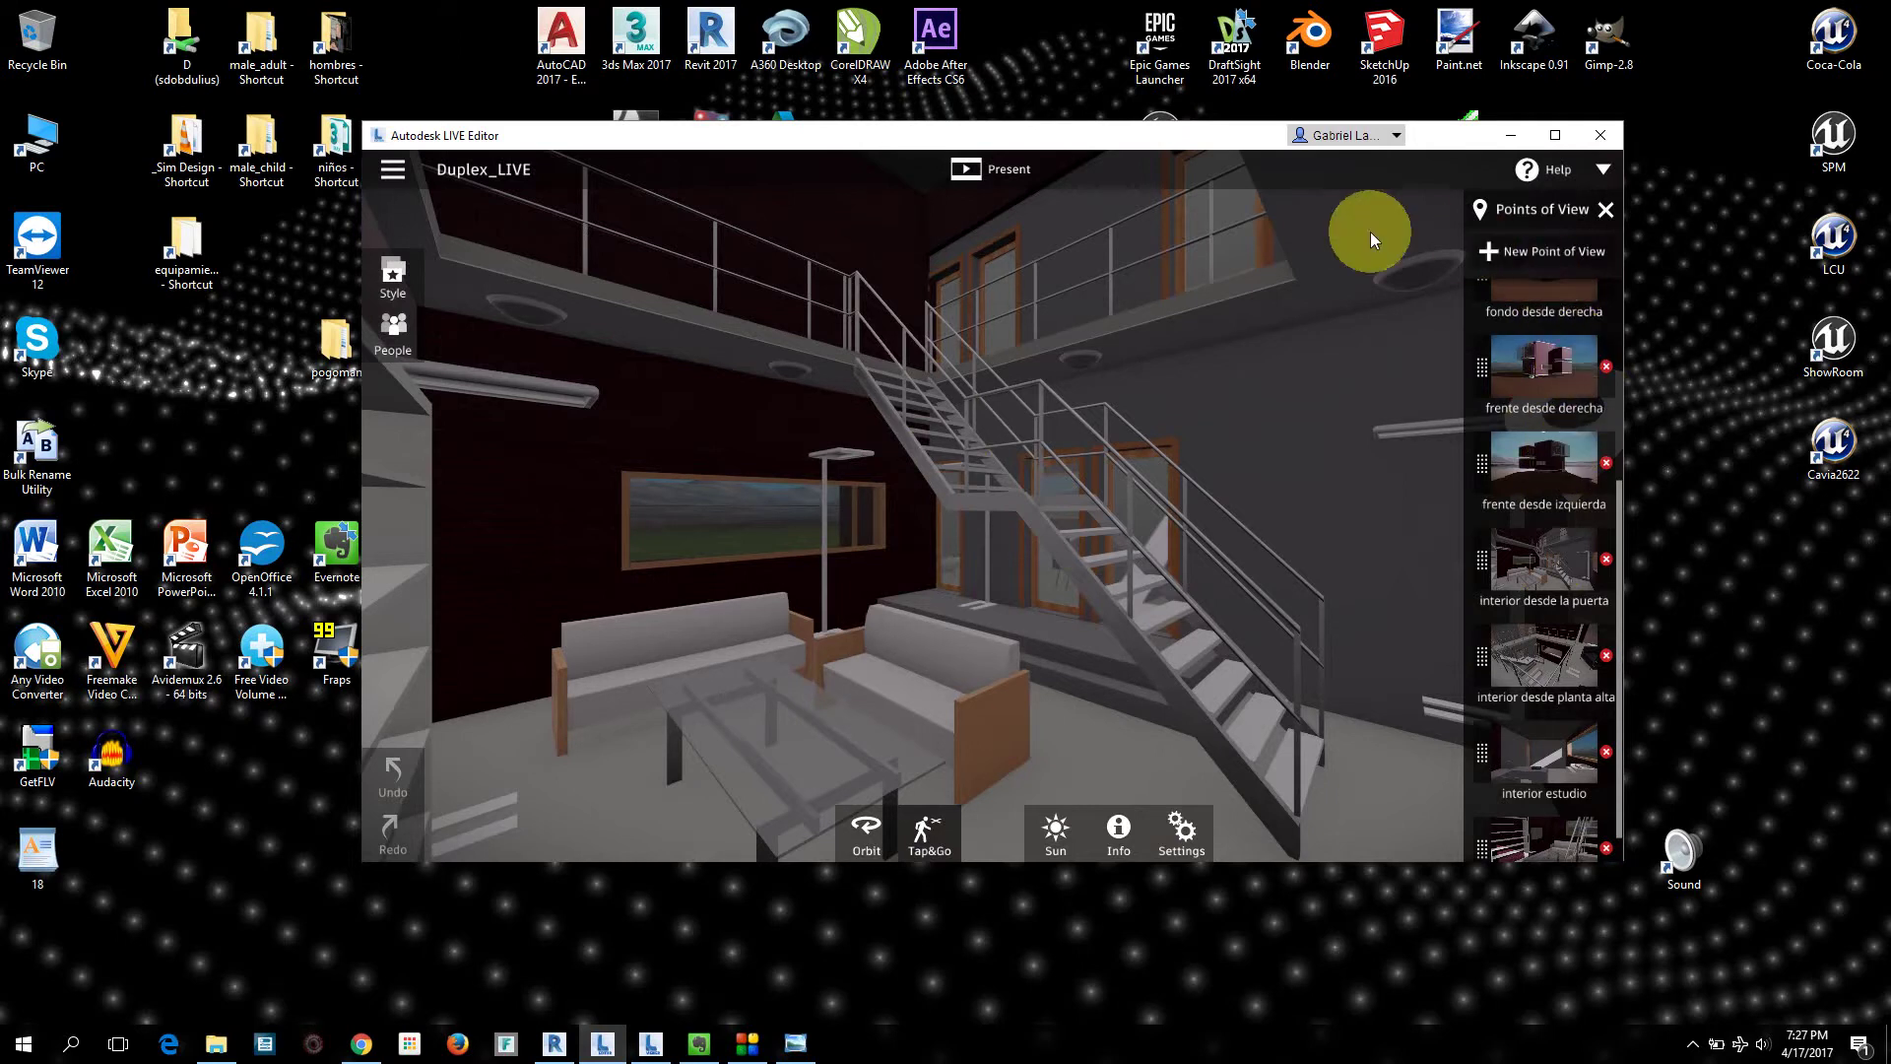
click(1529, 369)
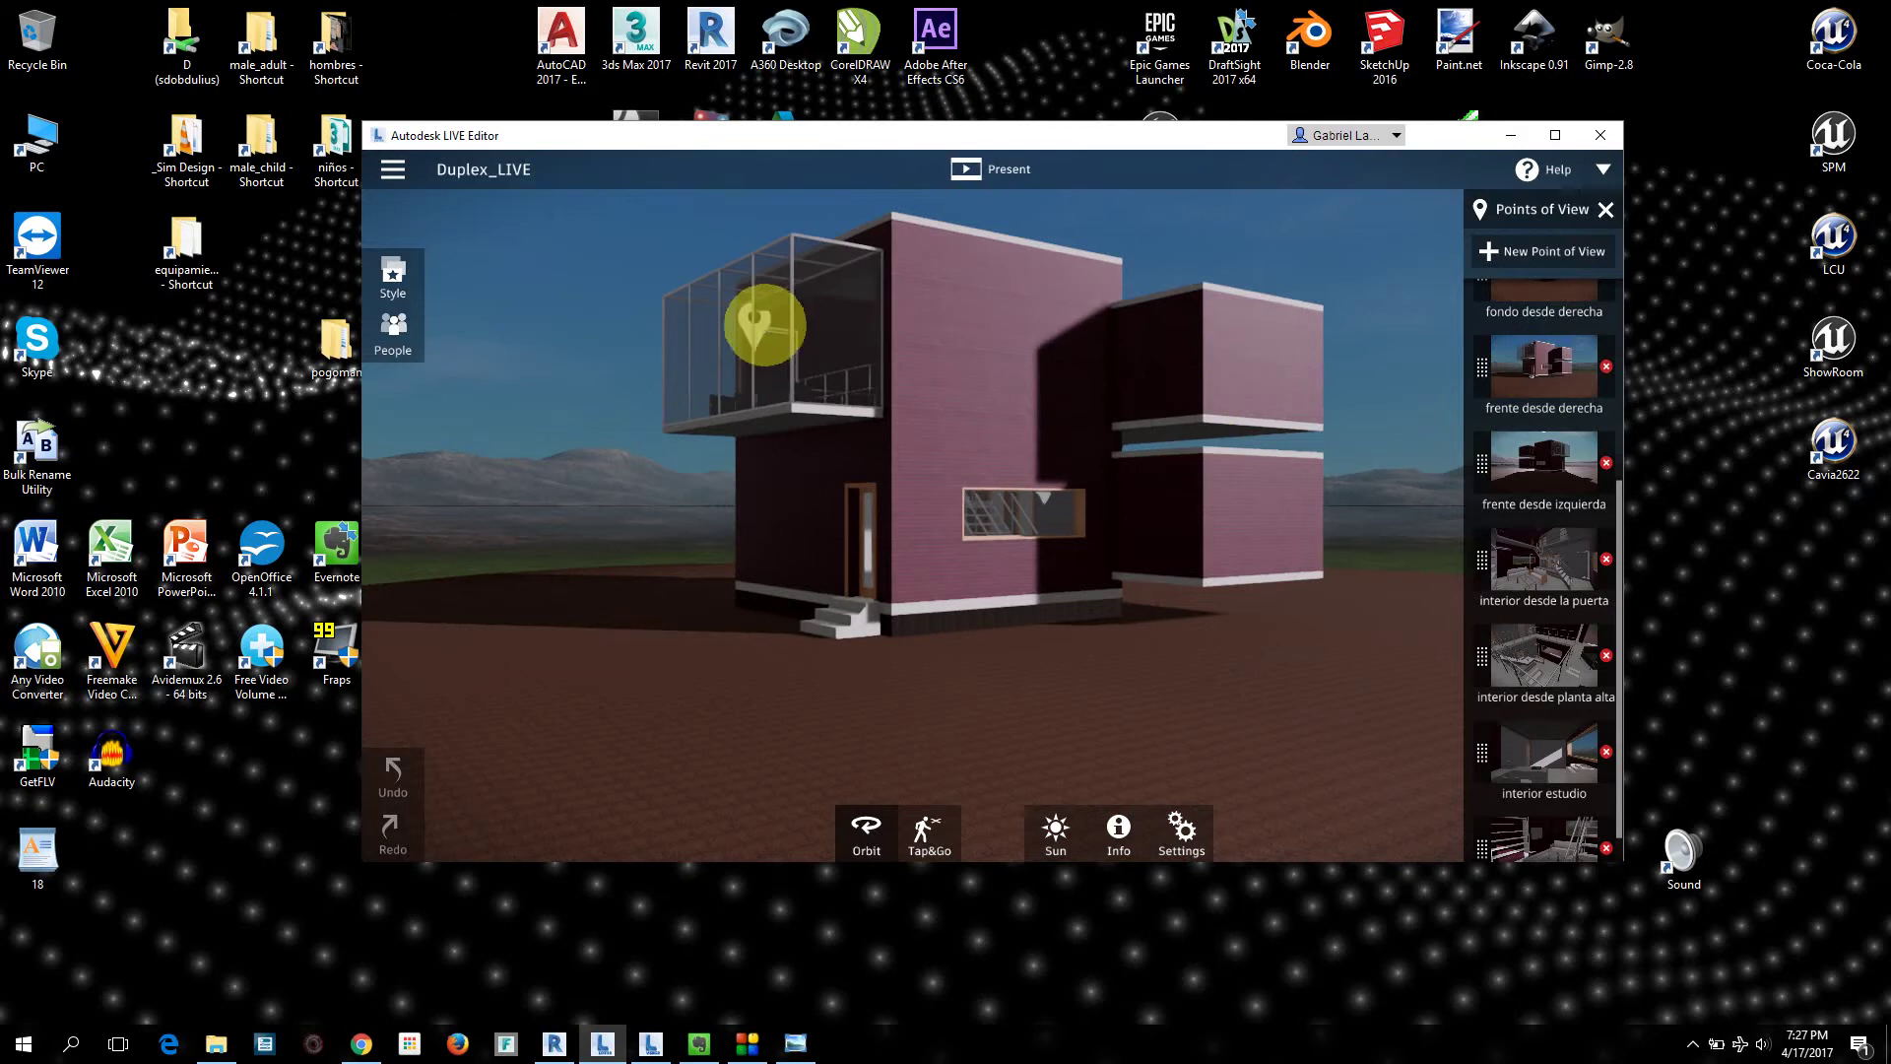
click(758, 329)
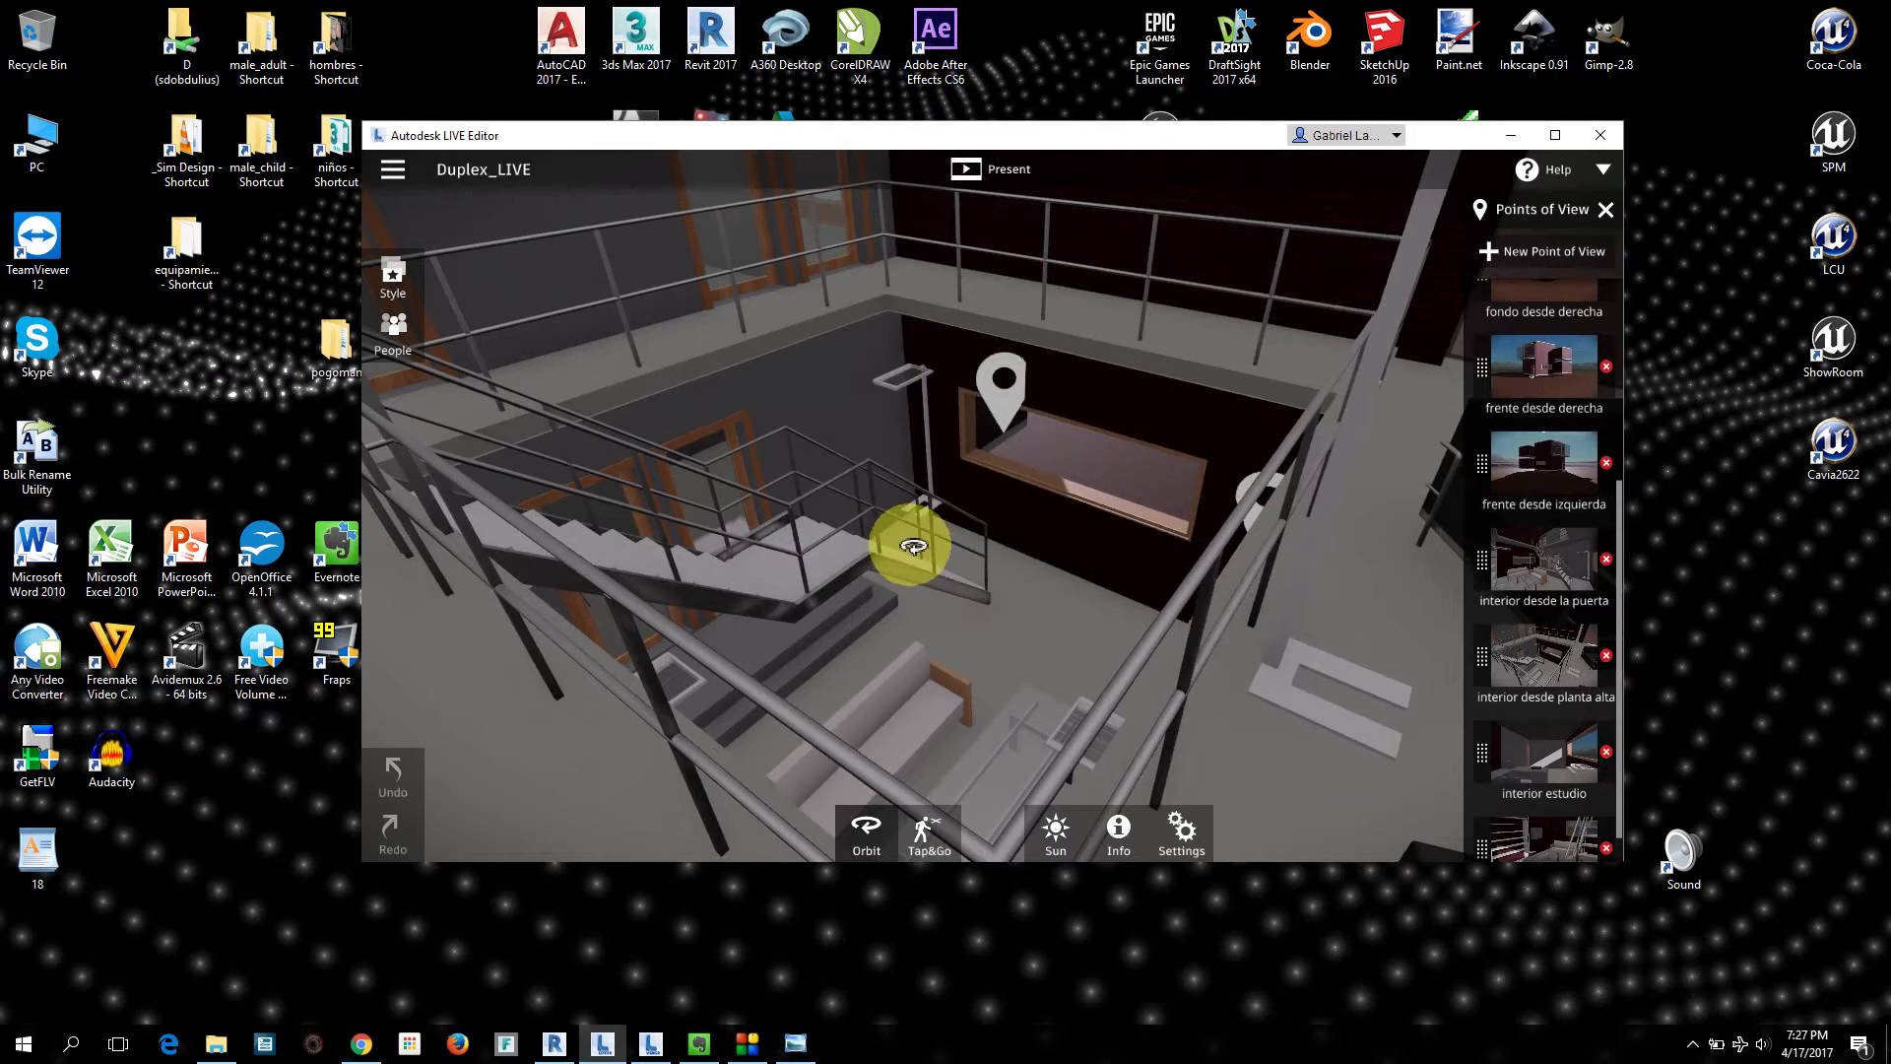
Step: Switch to eye-level walking and move between the window, staircase and door frame
click(932, 835)
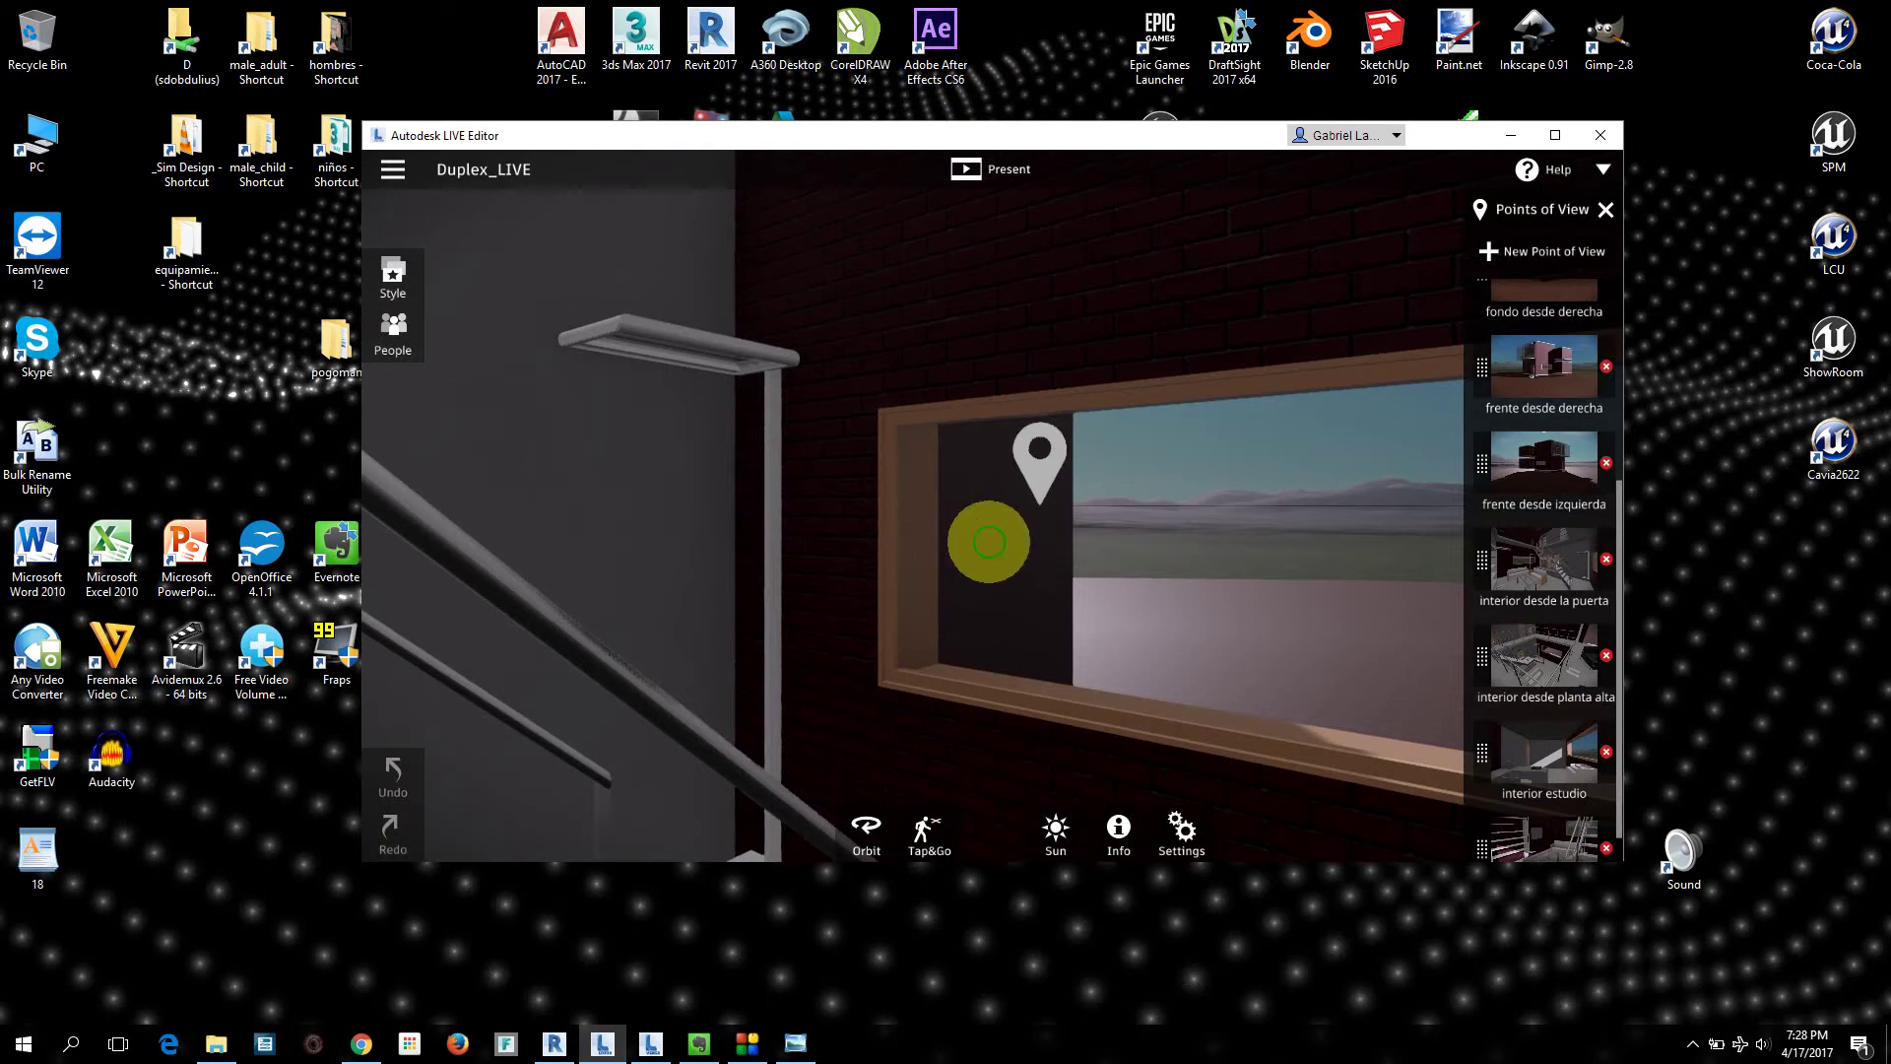
click(992, 504)
click(1562, 560)
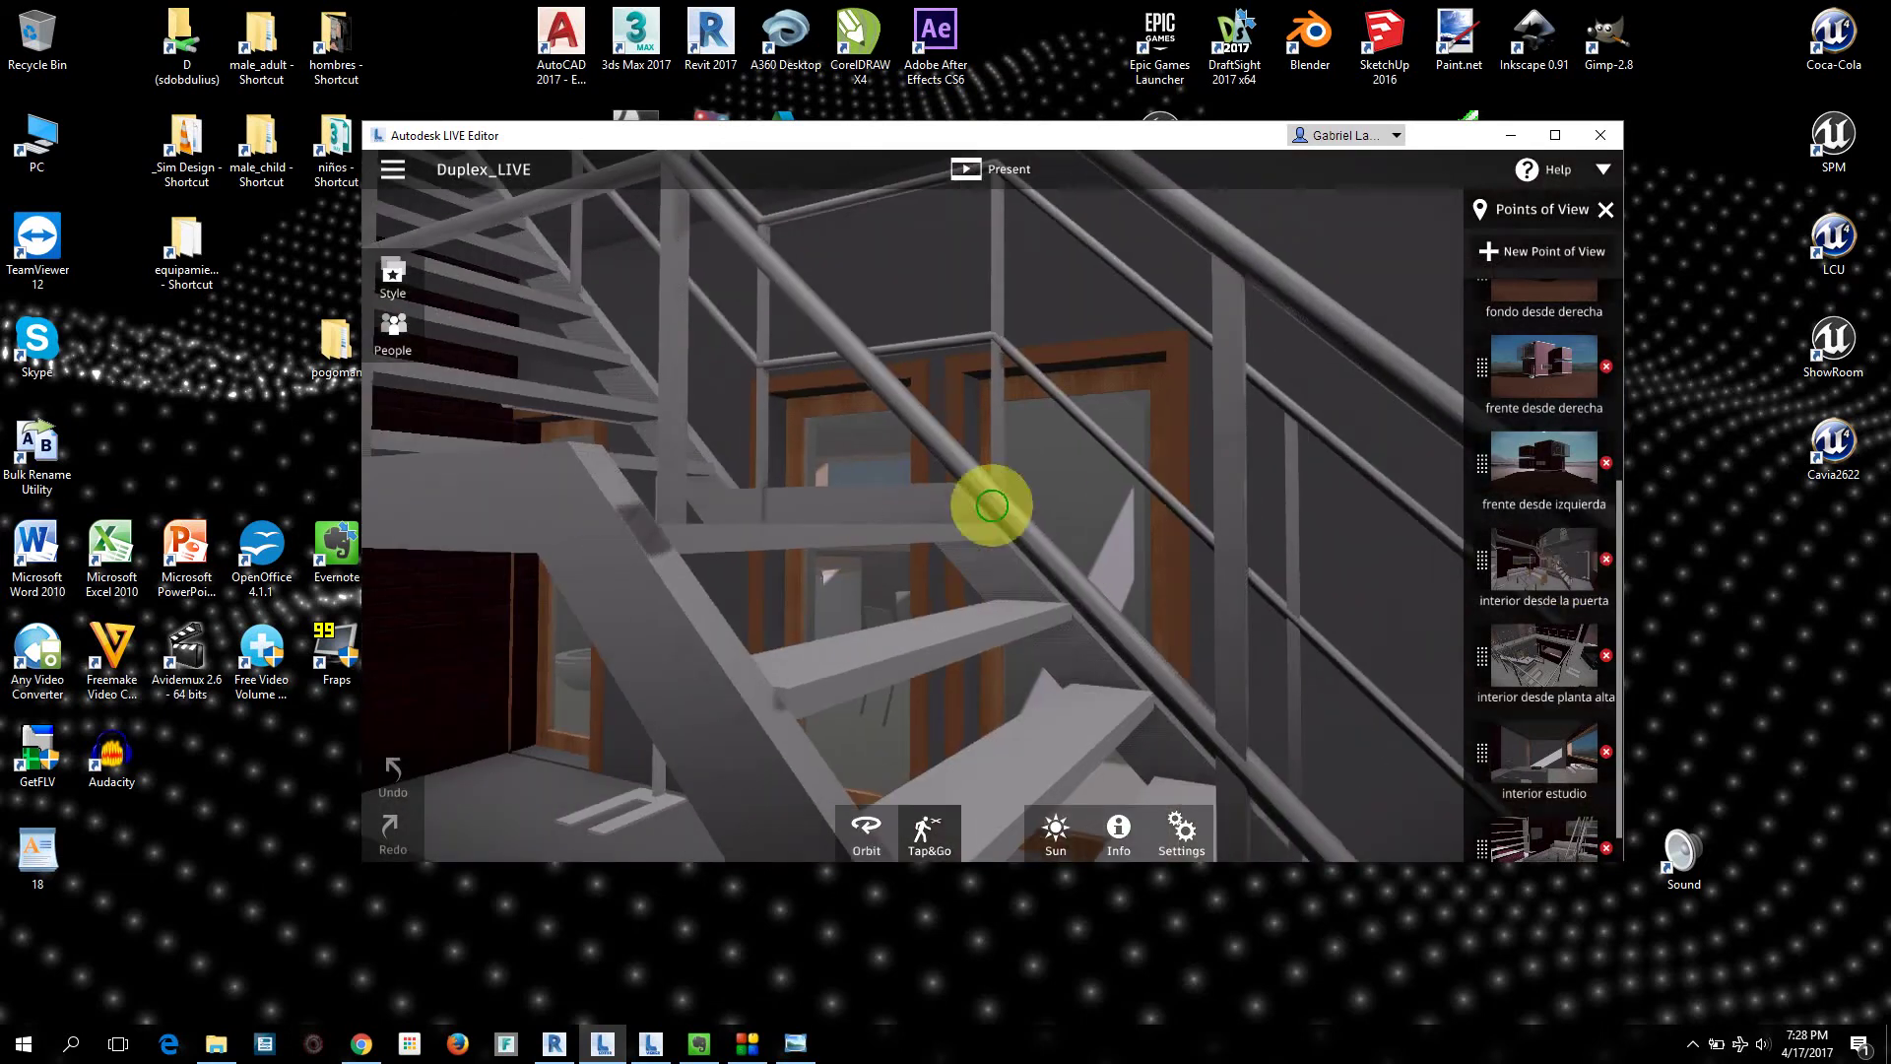
click(992, 504)
click(1550, 537)
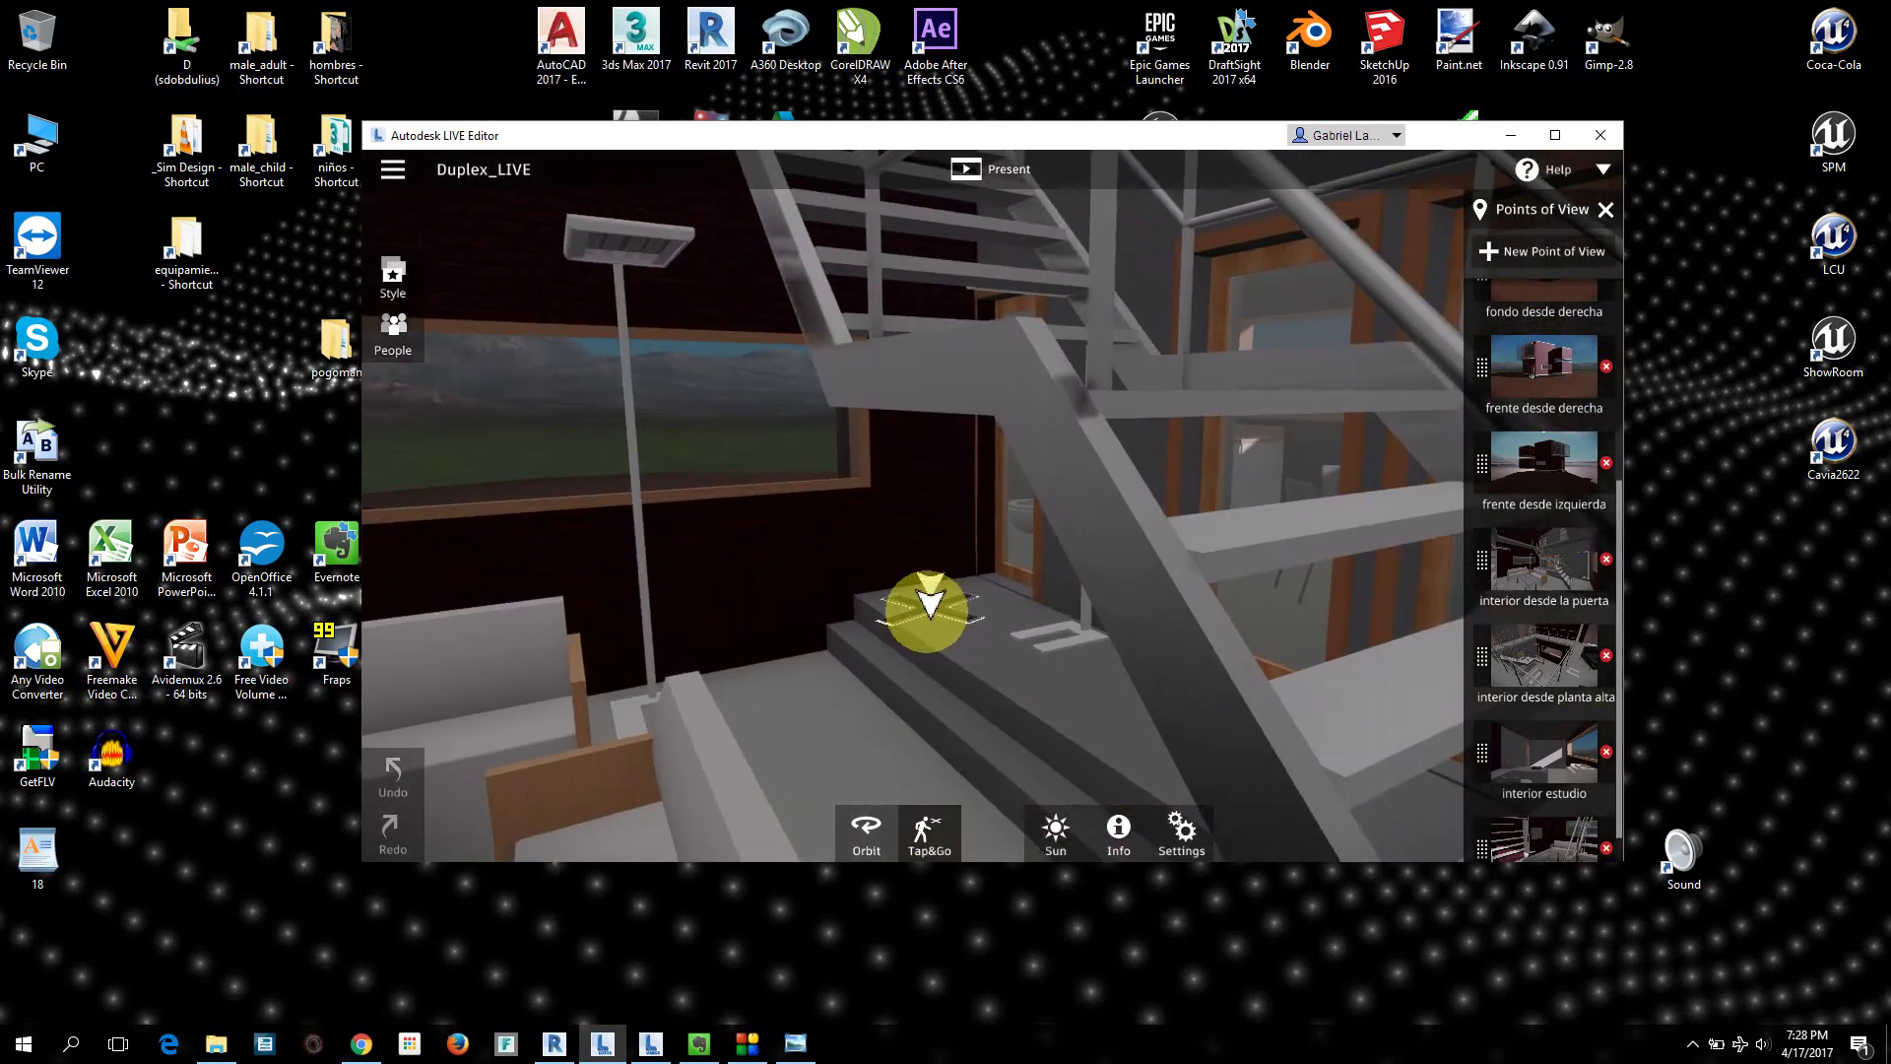
click(992, 504)
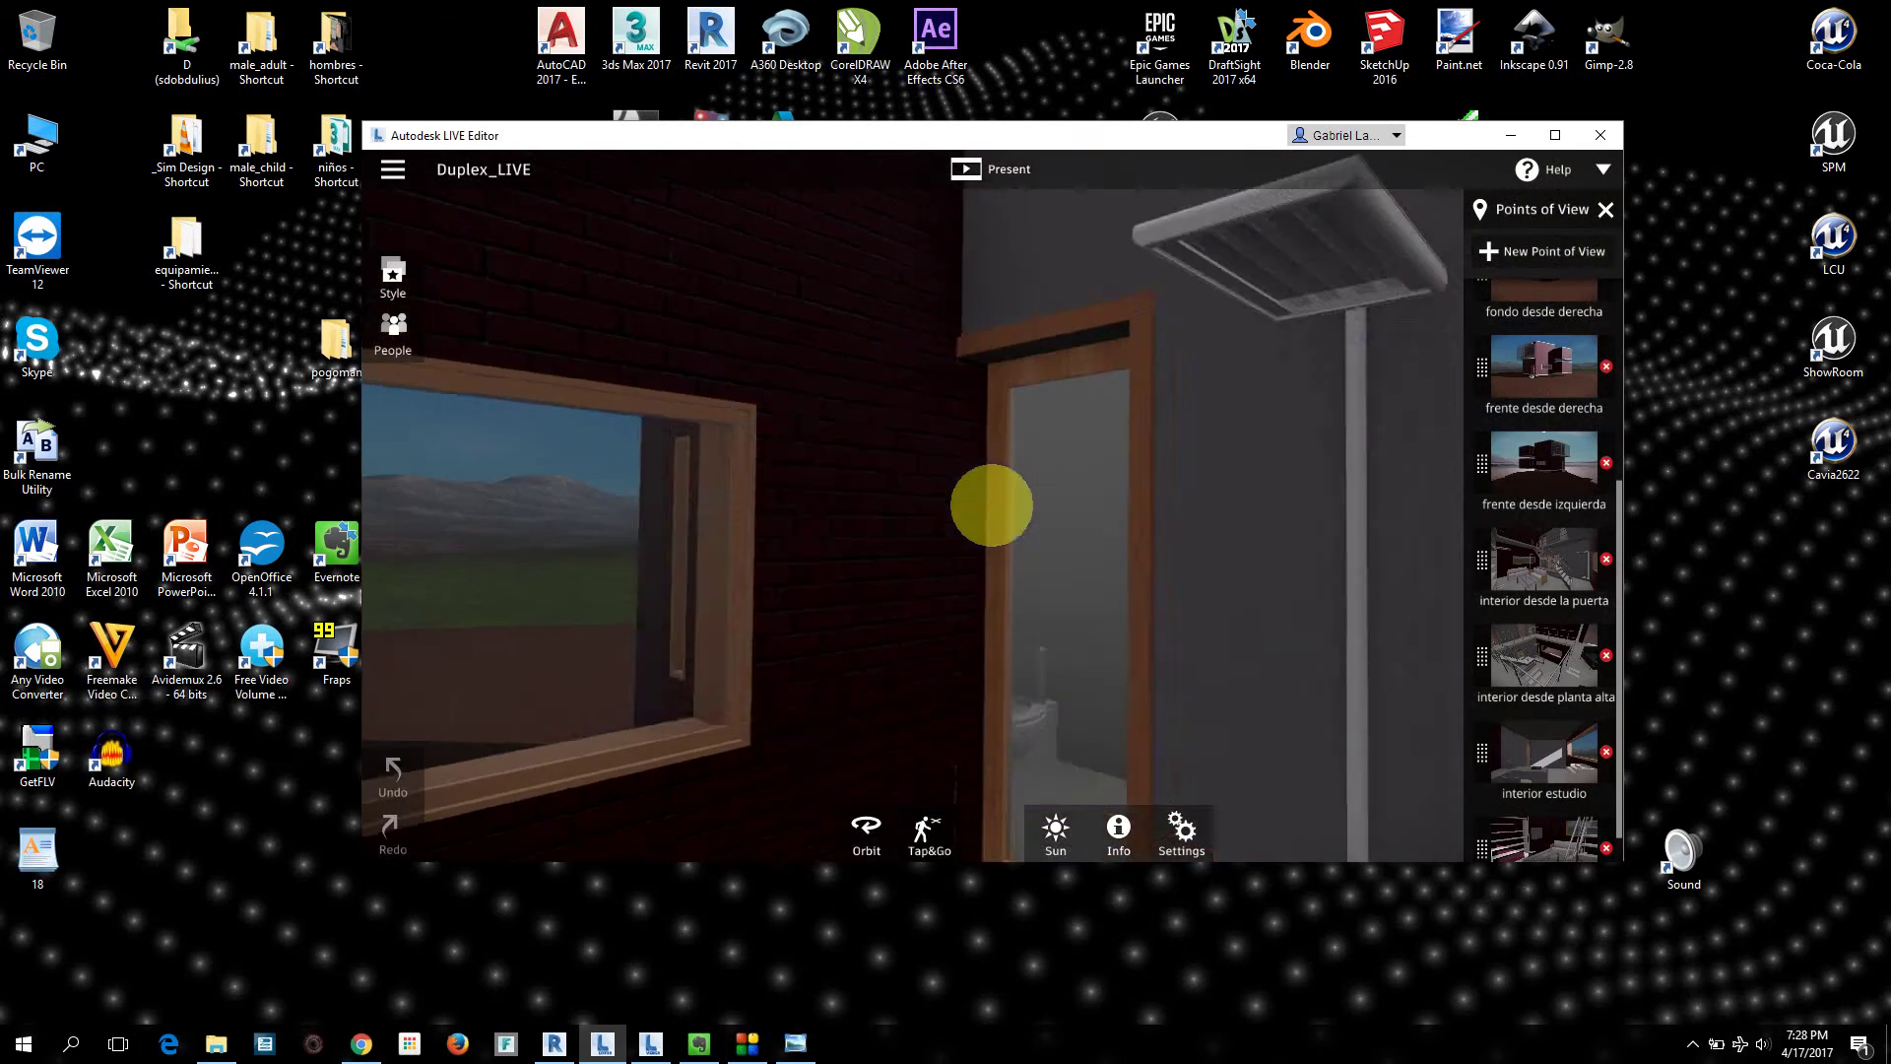
Step: Look around the room, walk under the stairs, and climb to the upper landing
mouse_move(929, 602)
mouse_down()
mouse_move(1238, 633)
mouse_move(802, 540)
mouse_move(992, 504)
mouse_move(798, 532)
mouse_up()
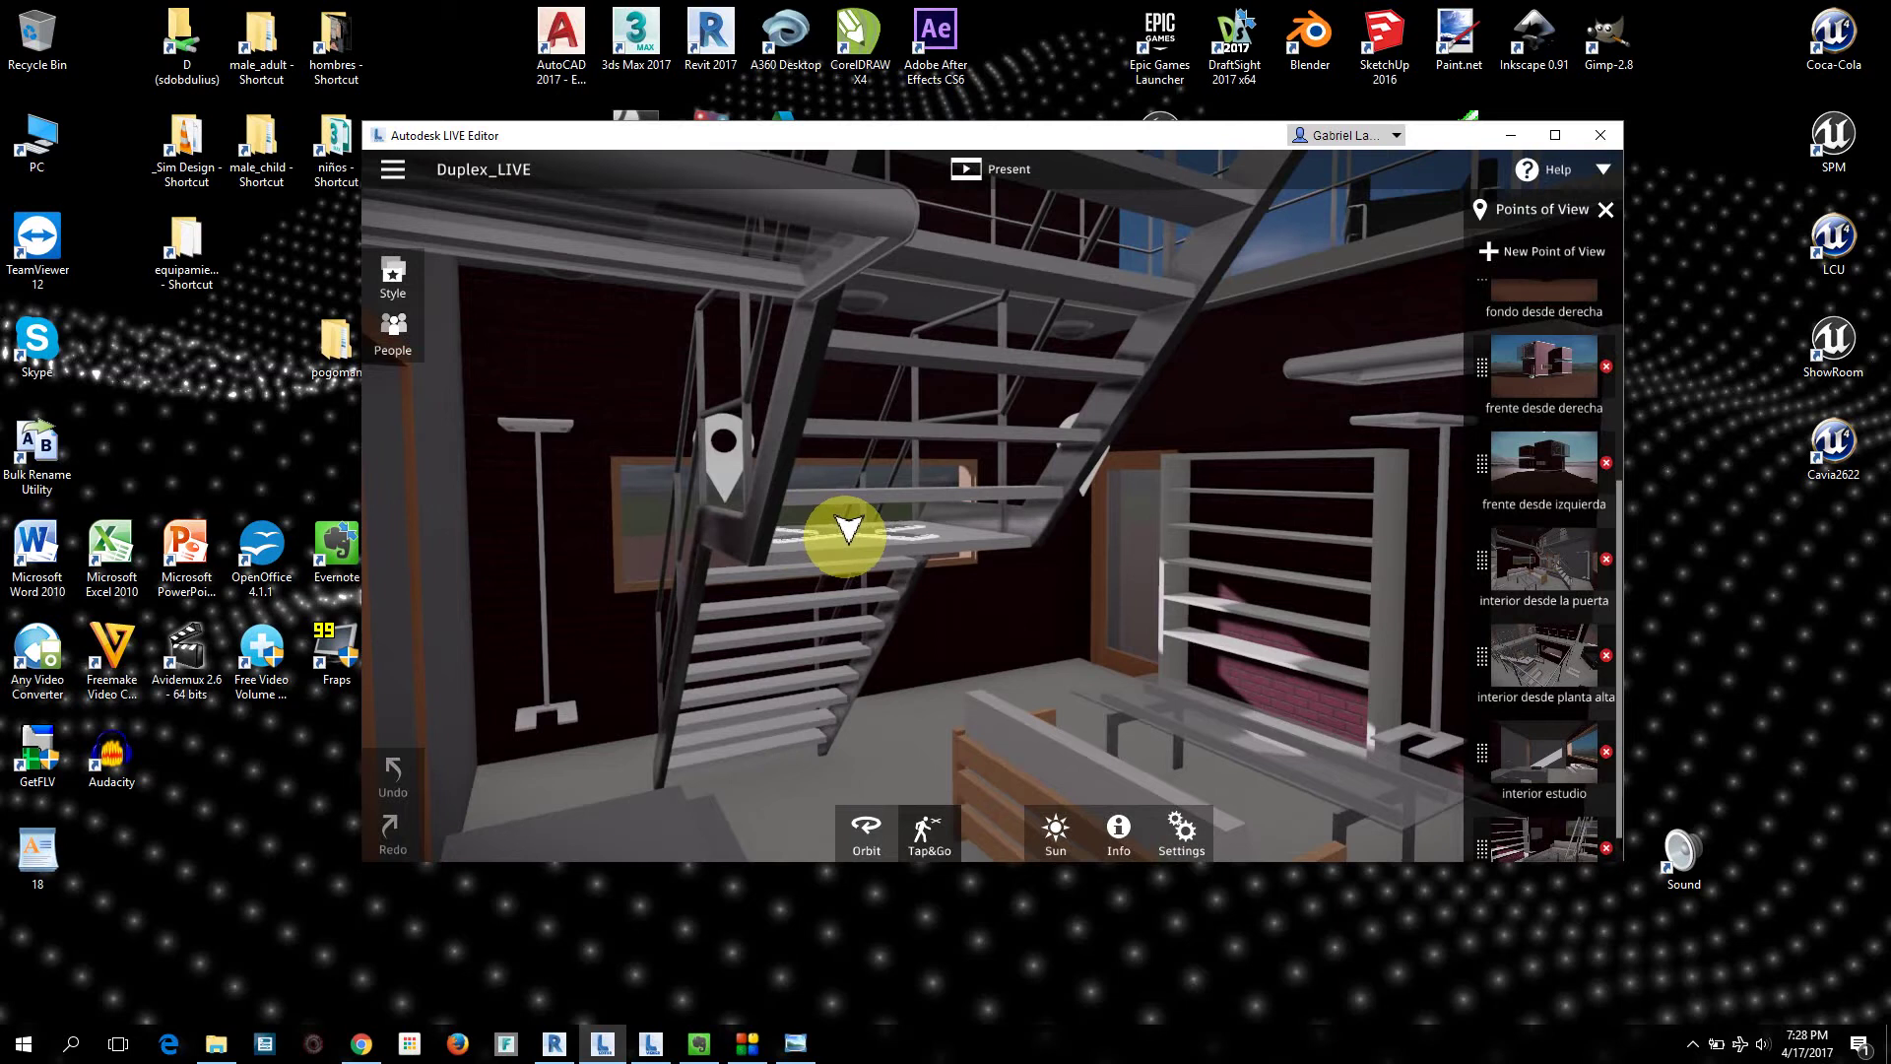
click(991, 505)
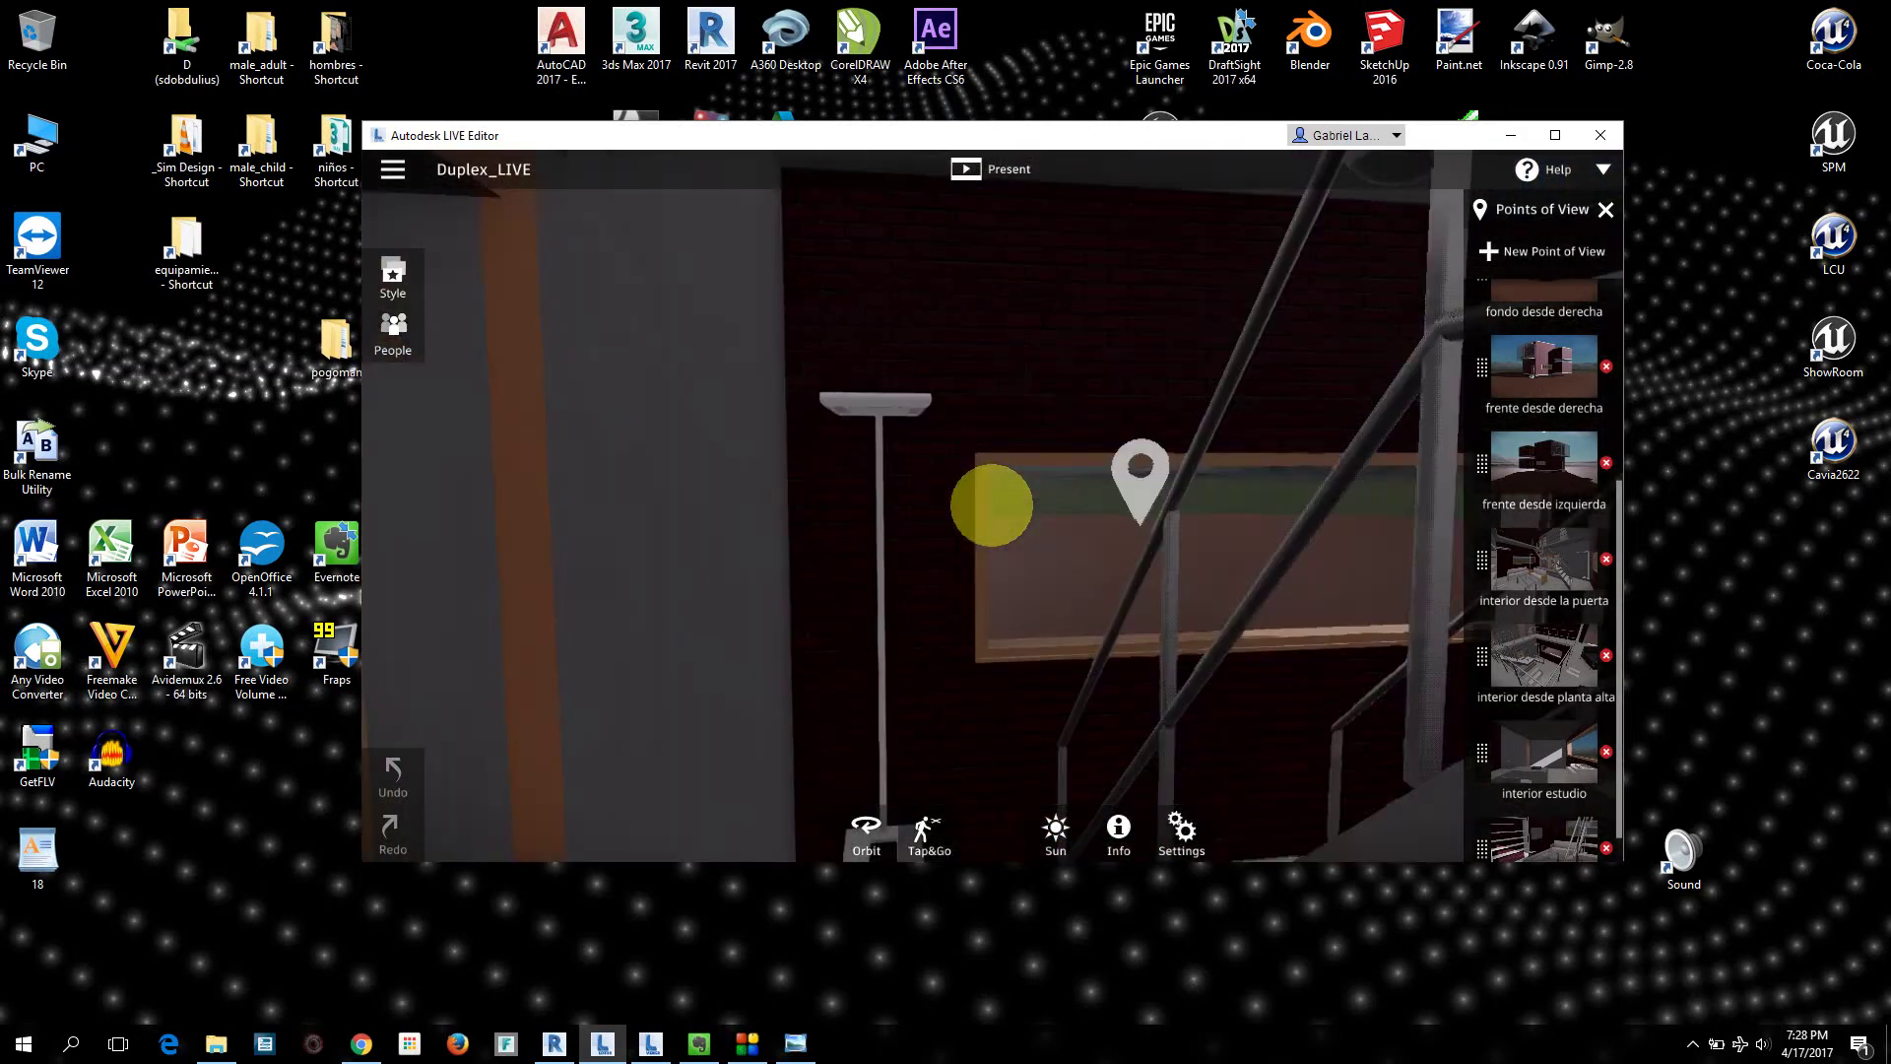
mouse_move(990, 503)
mouse_down()
mouse_move(844, 536)
mouse_move(992, 503)
mouse_move(920, 519)
mouse_move(992, 504)
mouse_move(920, 521)
mouse_move(943, 621)
mouse_up()
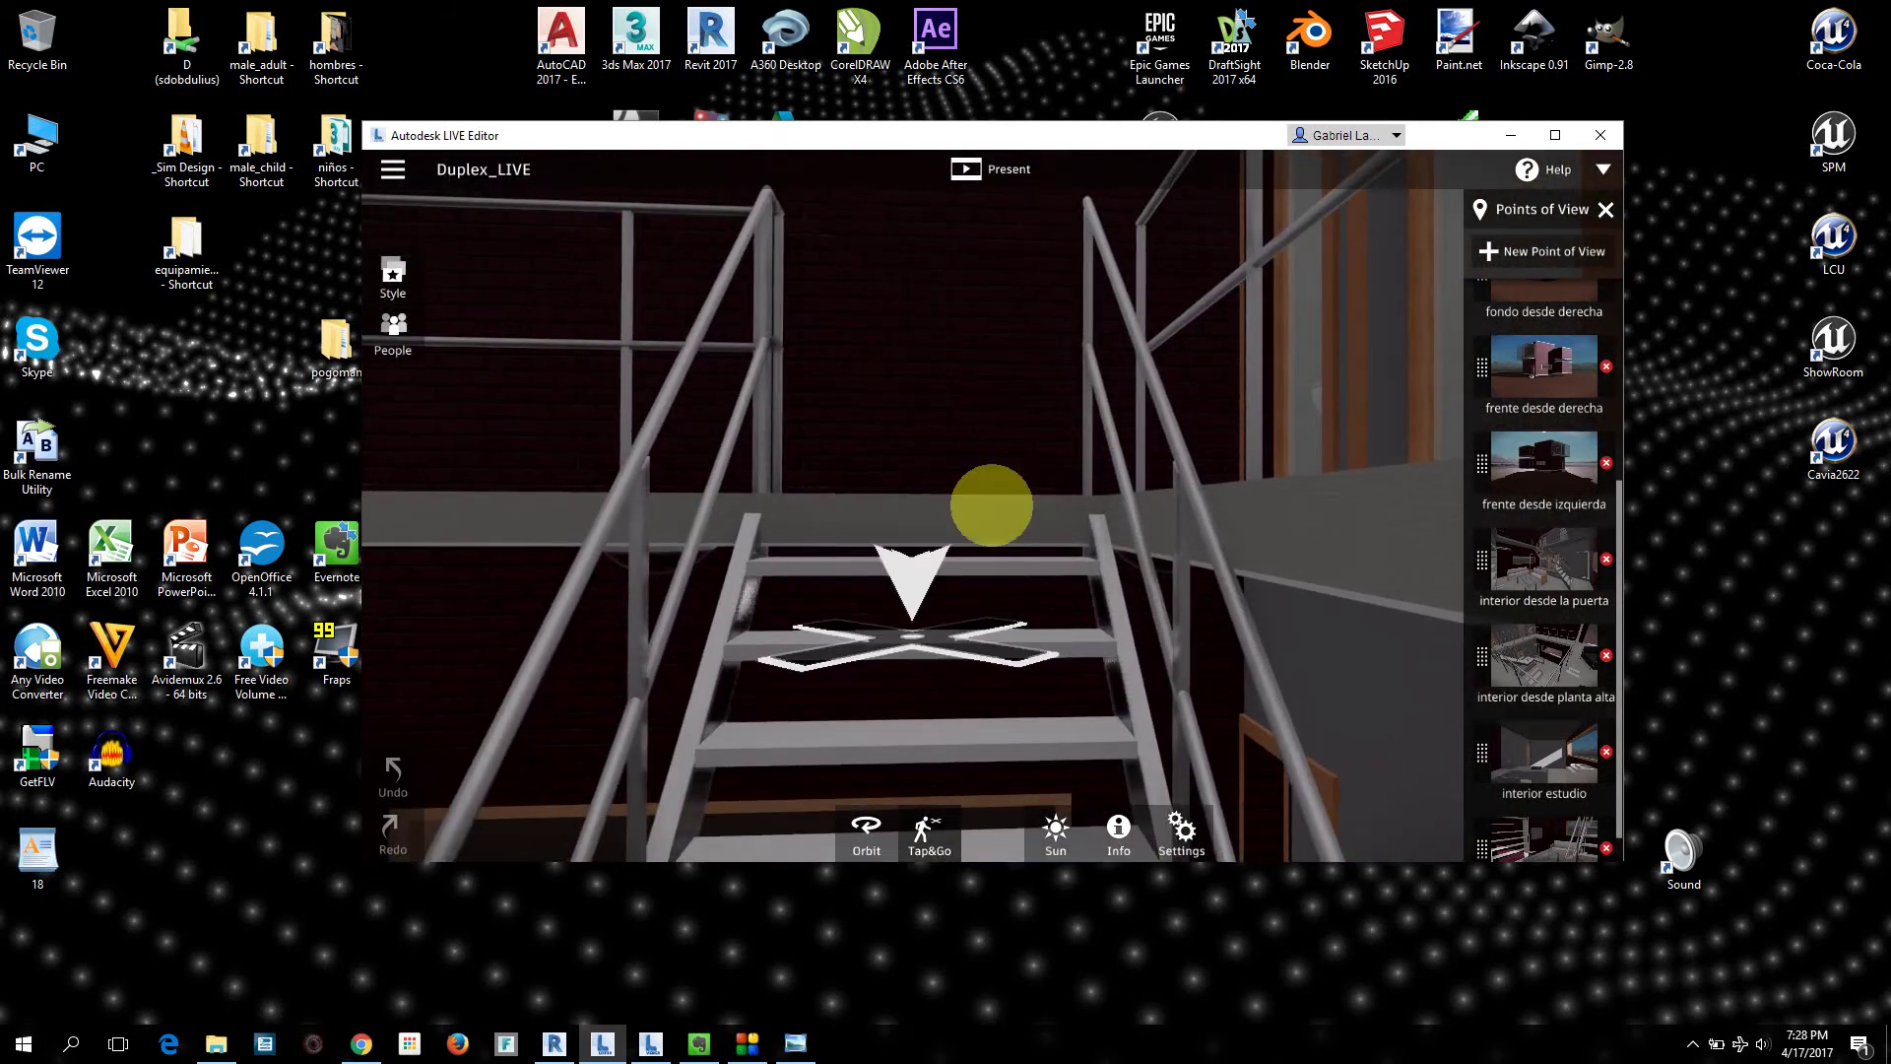
click(991, 505)
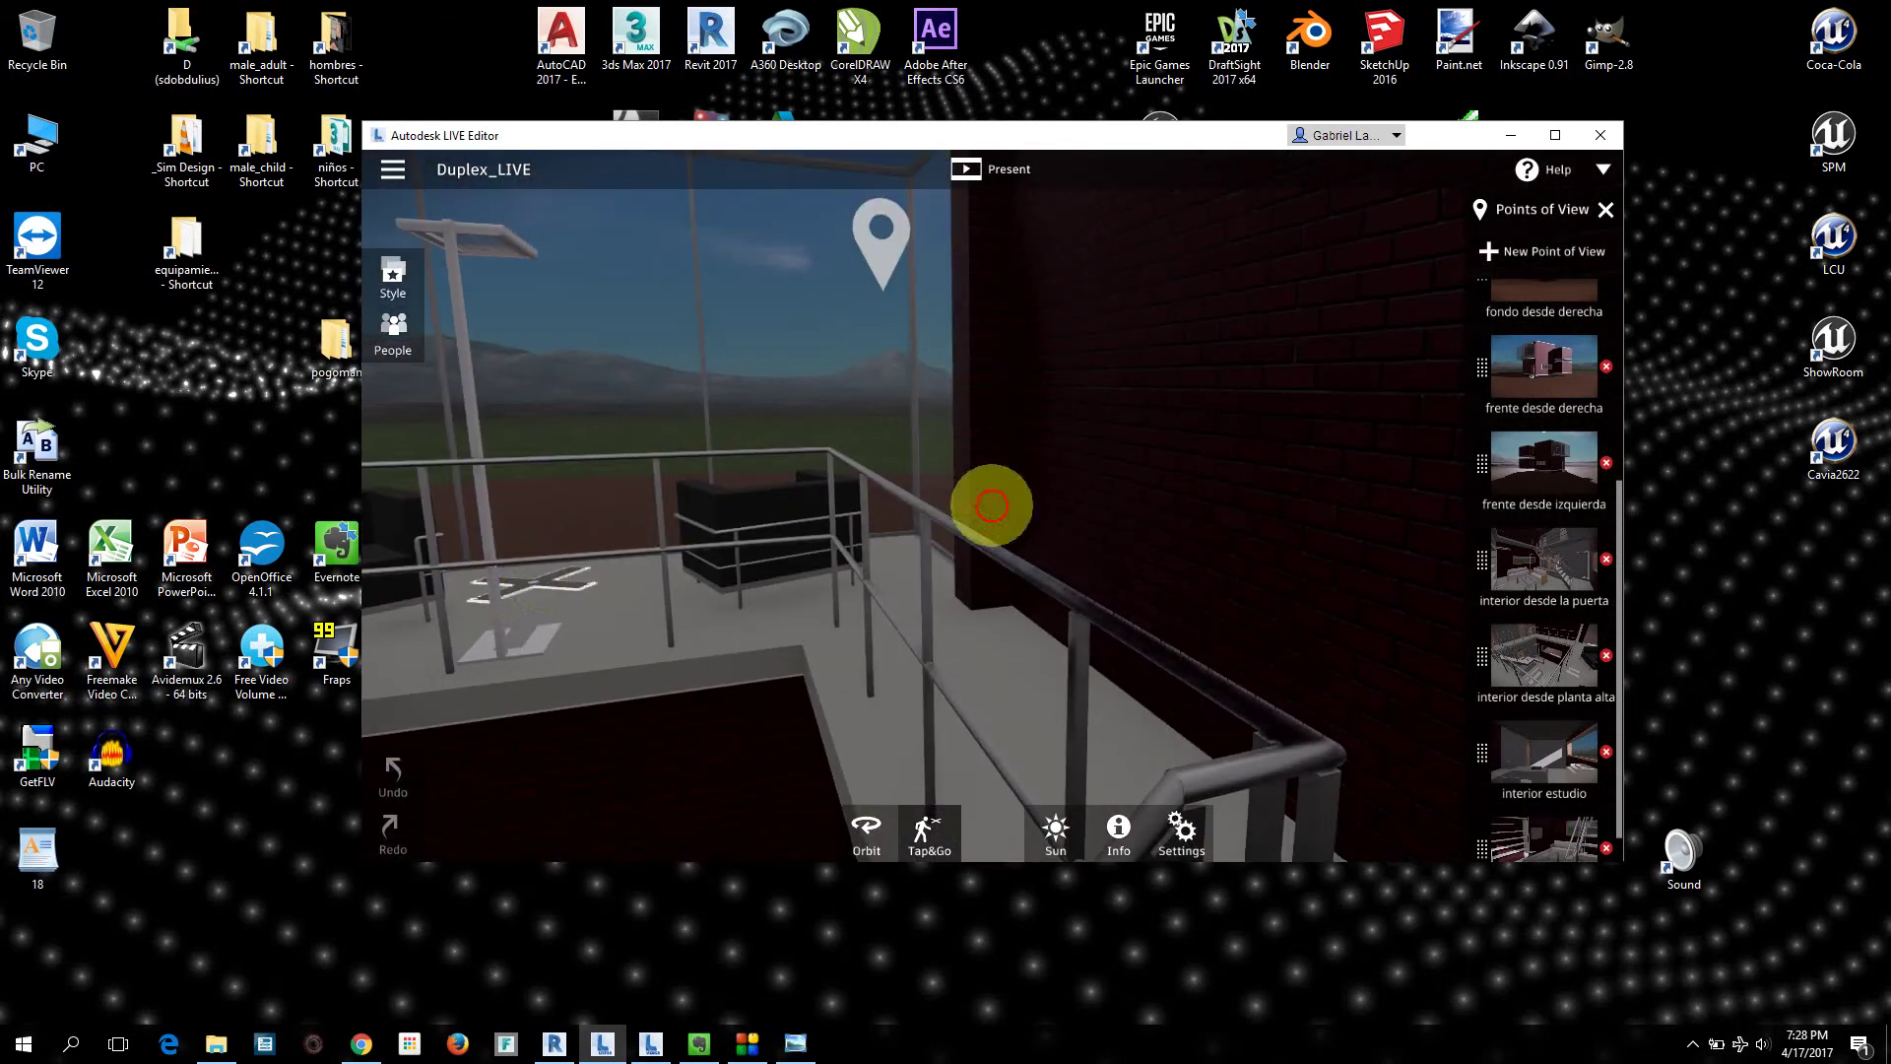
Step: Walk from the glass balcony via the stairs, out the window and across the terrain to the house front
drag(991, 506, 541, 591)
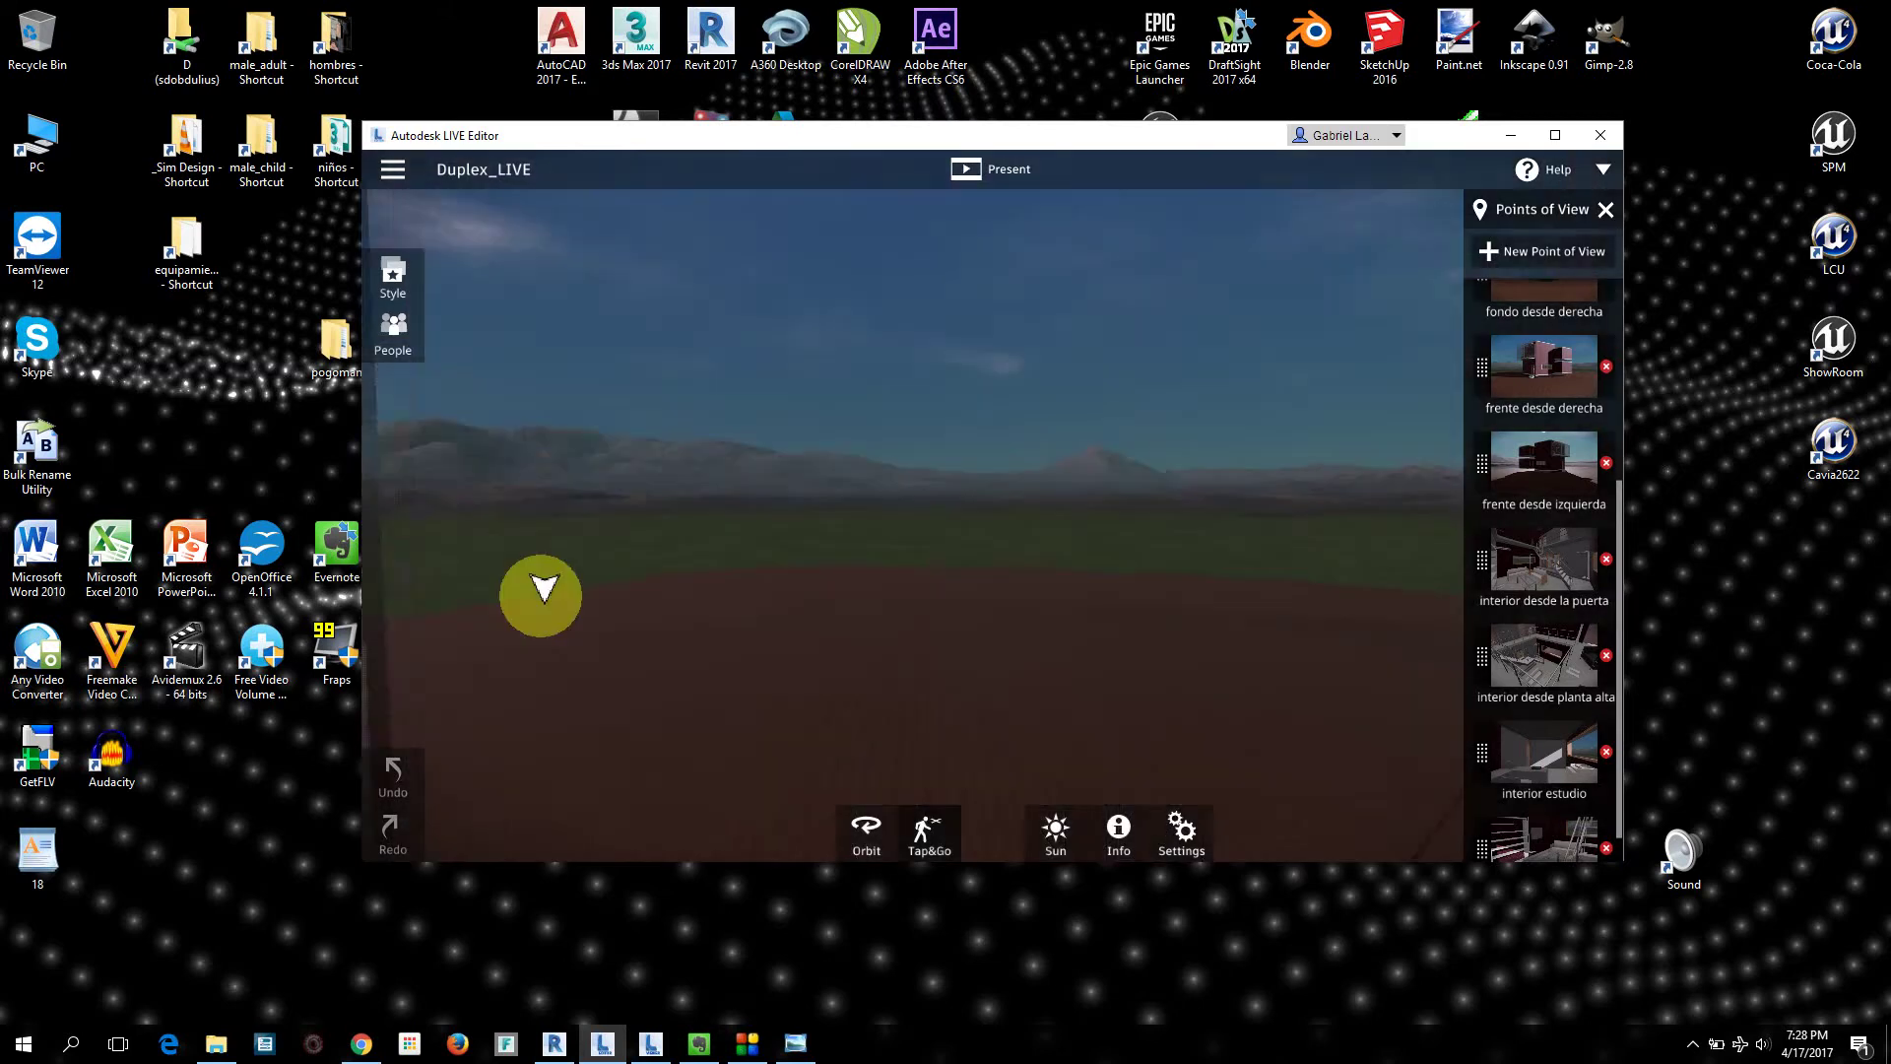
click(523, 512)
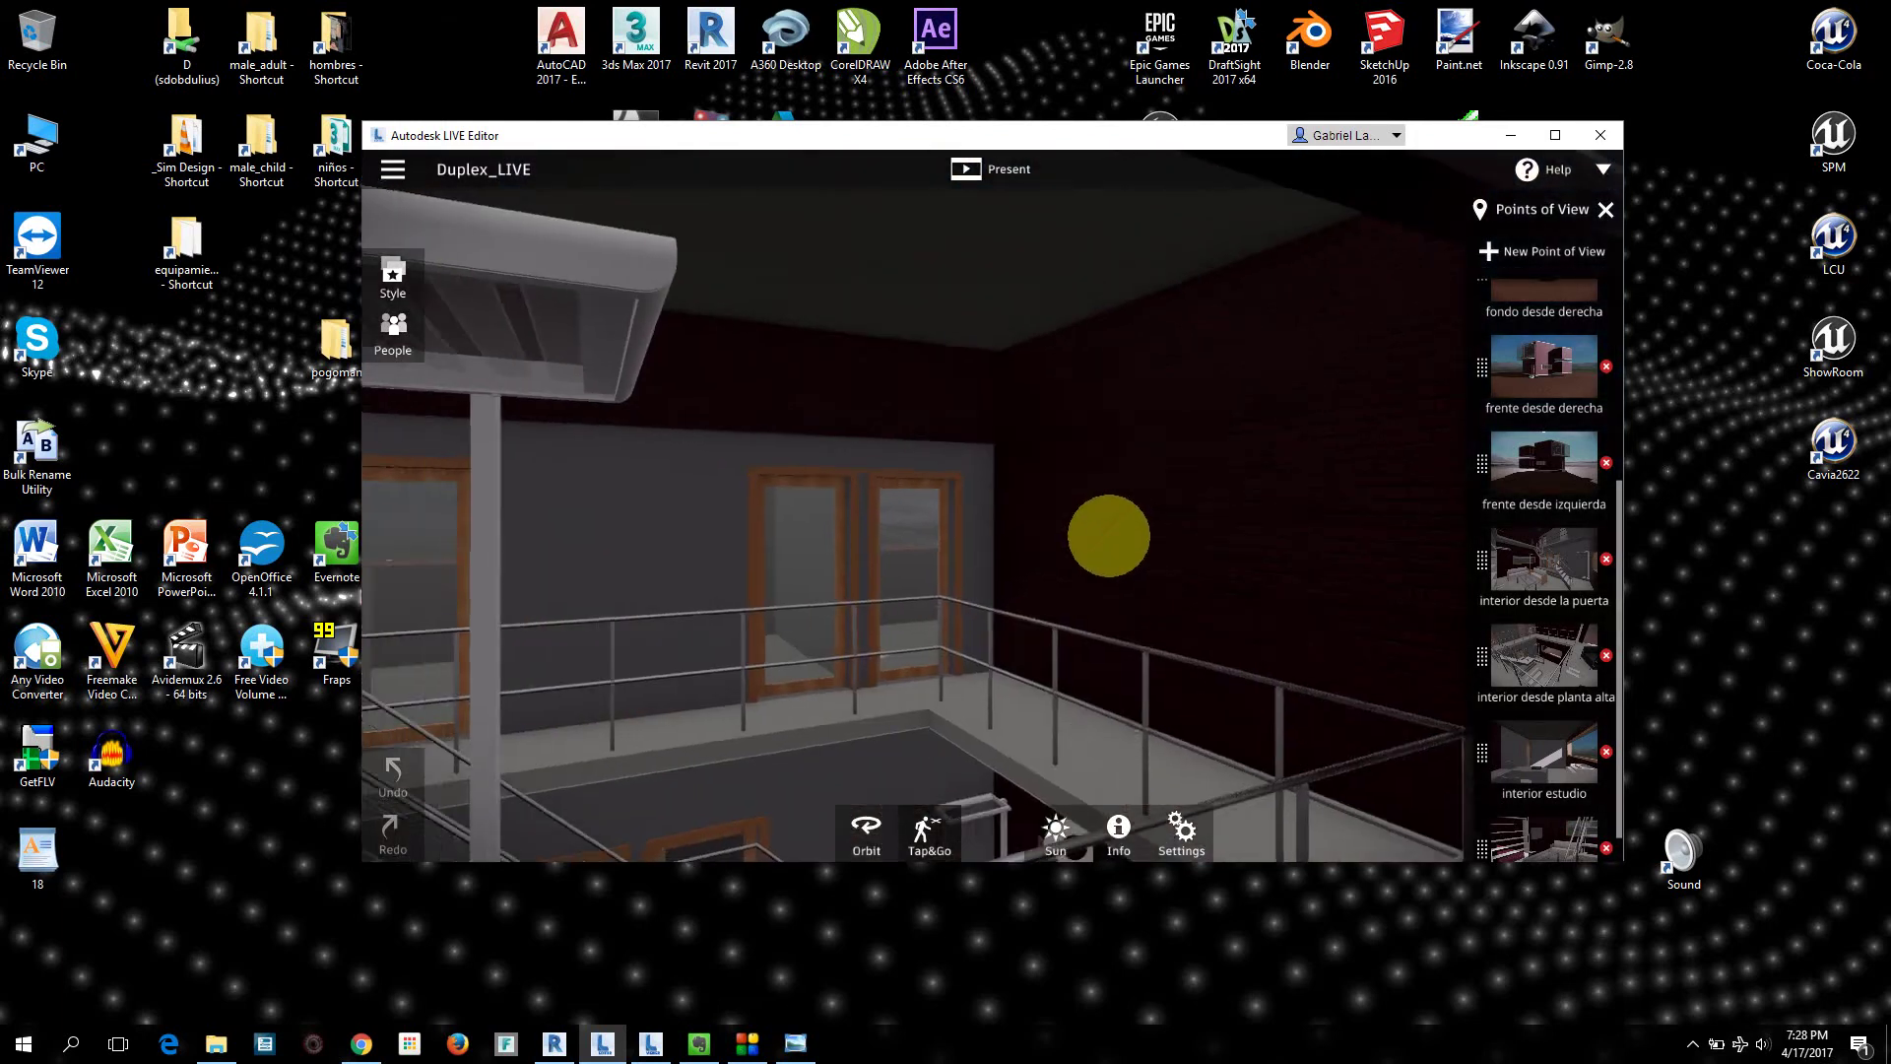
mouse_move(1106, 532)
mouse_down()
mouse_move(991, 505)
mouse_move(1106, 532)
mouse_up()
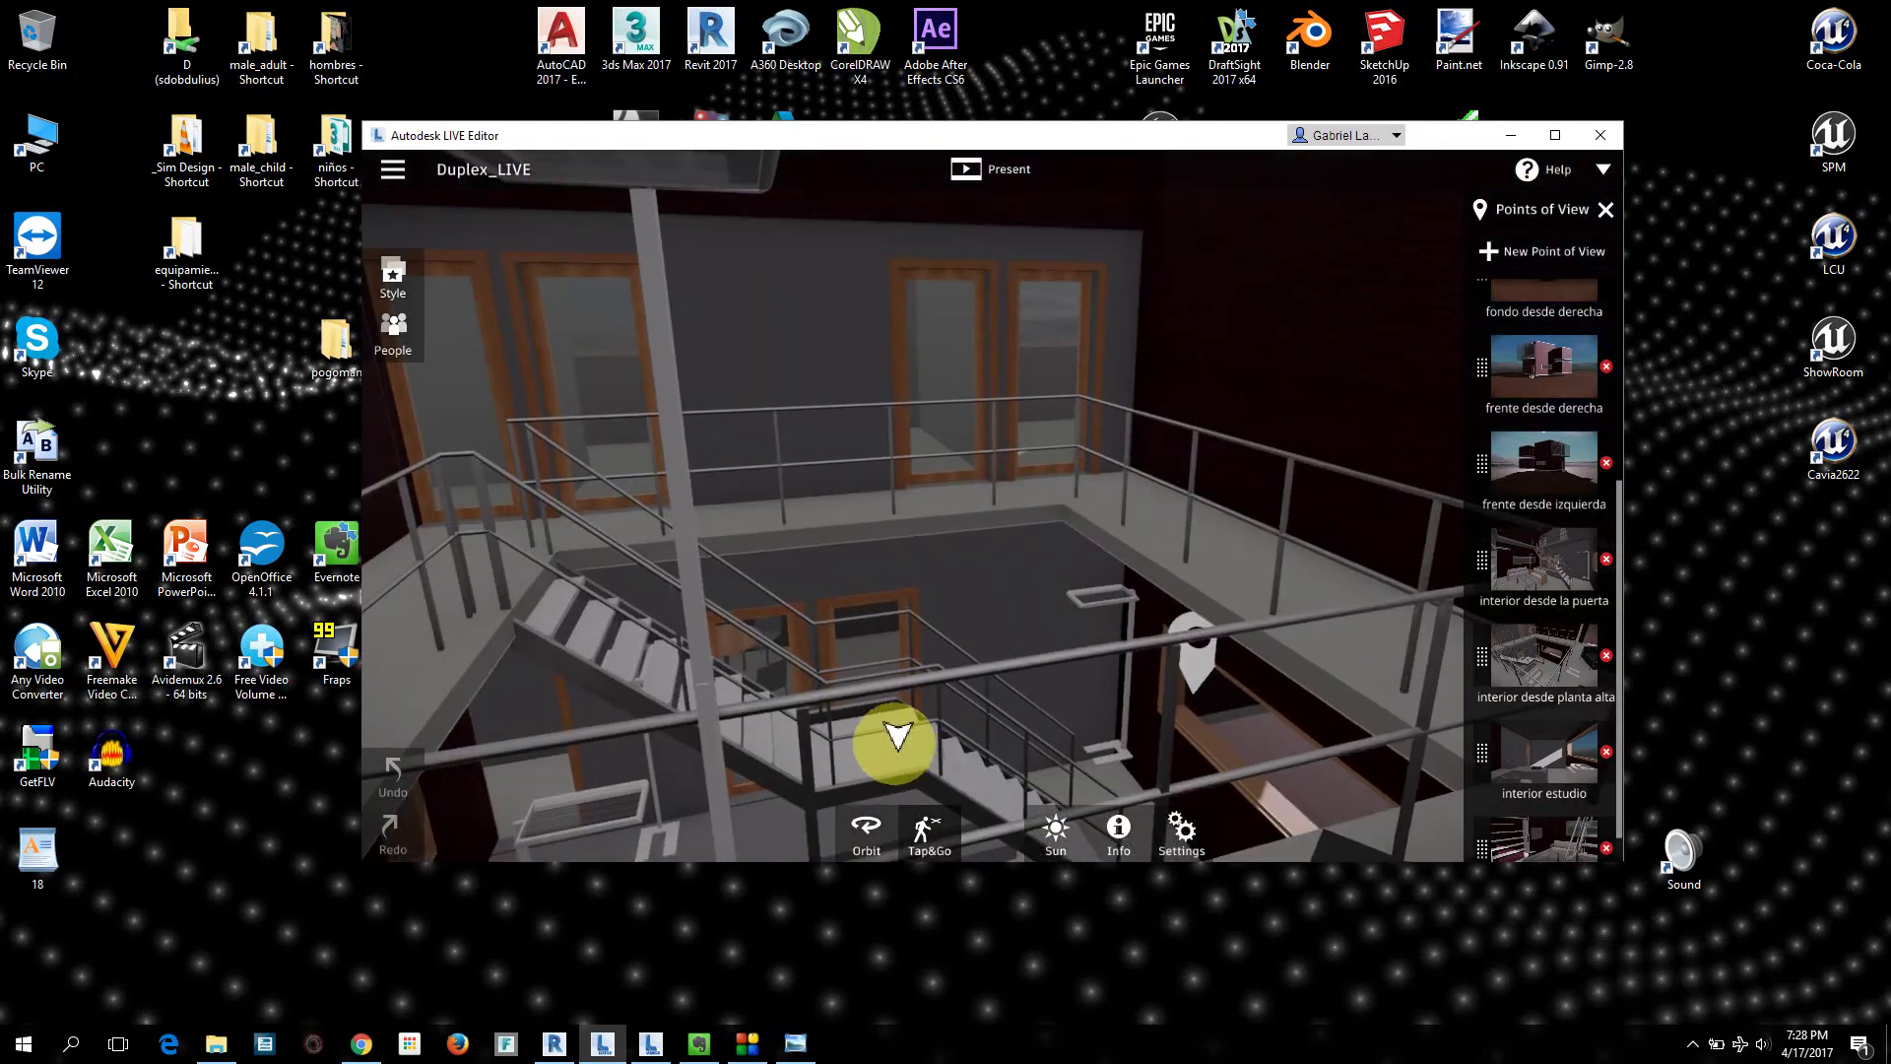
click(875, 744)
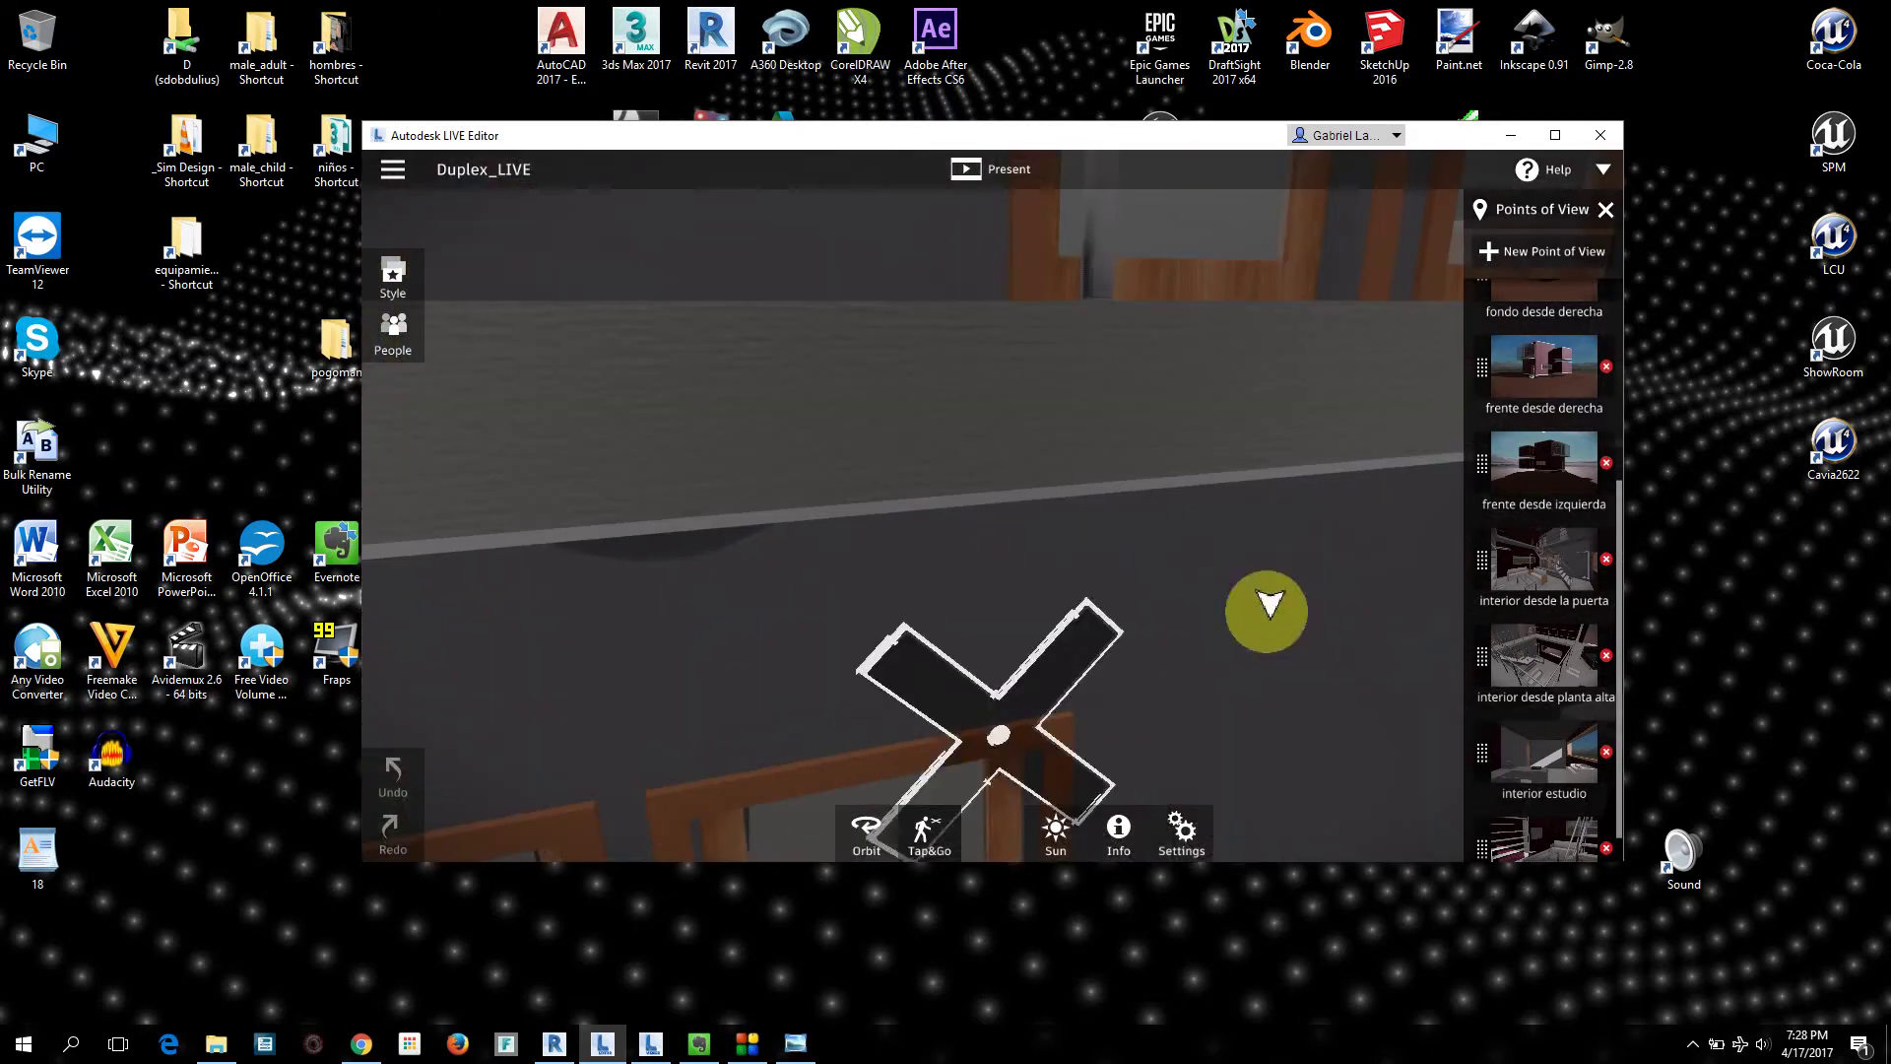
click(1263, 611)
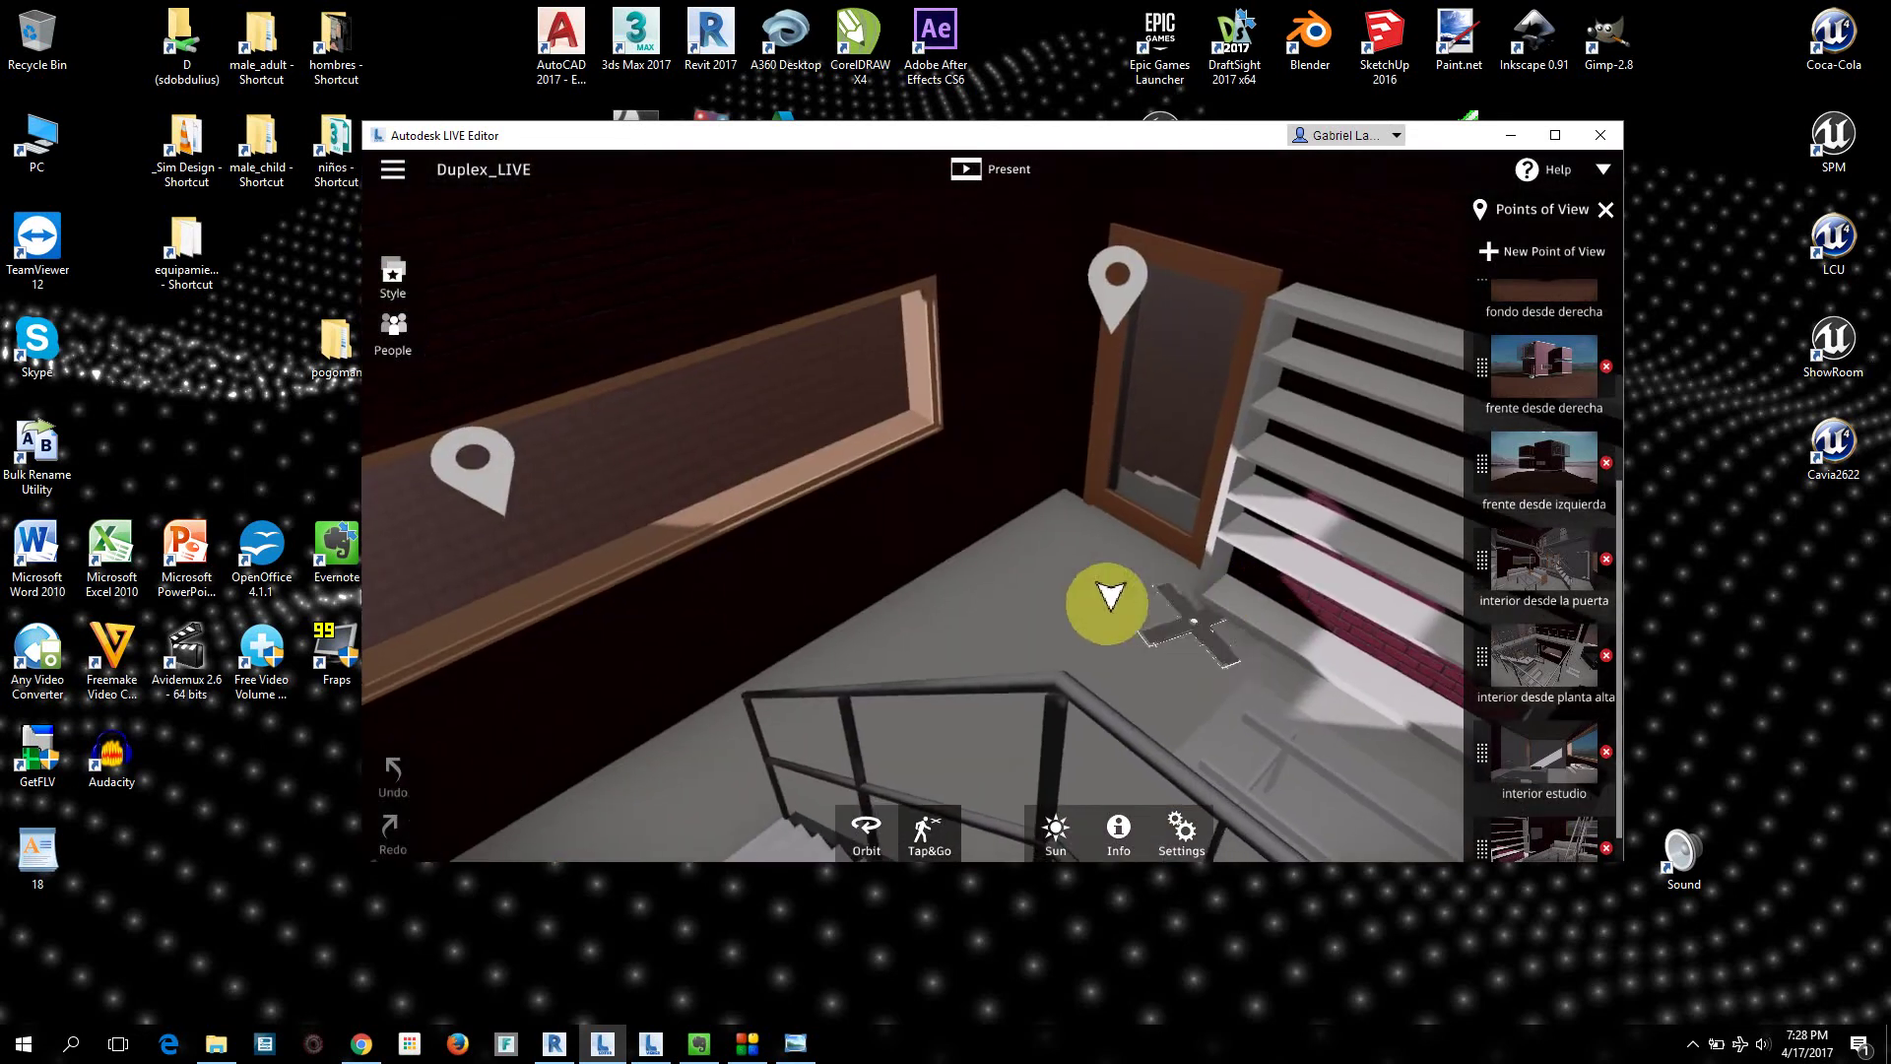
click(1044, 593)
click(993, 506)
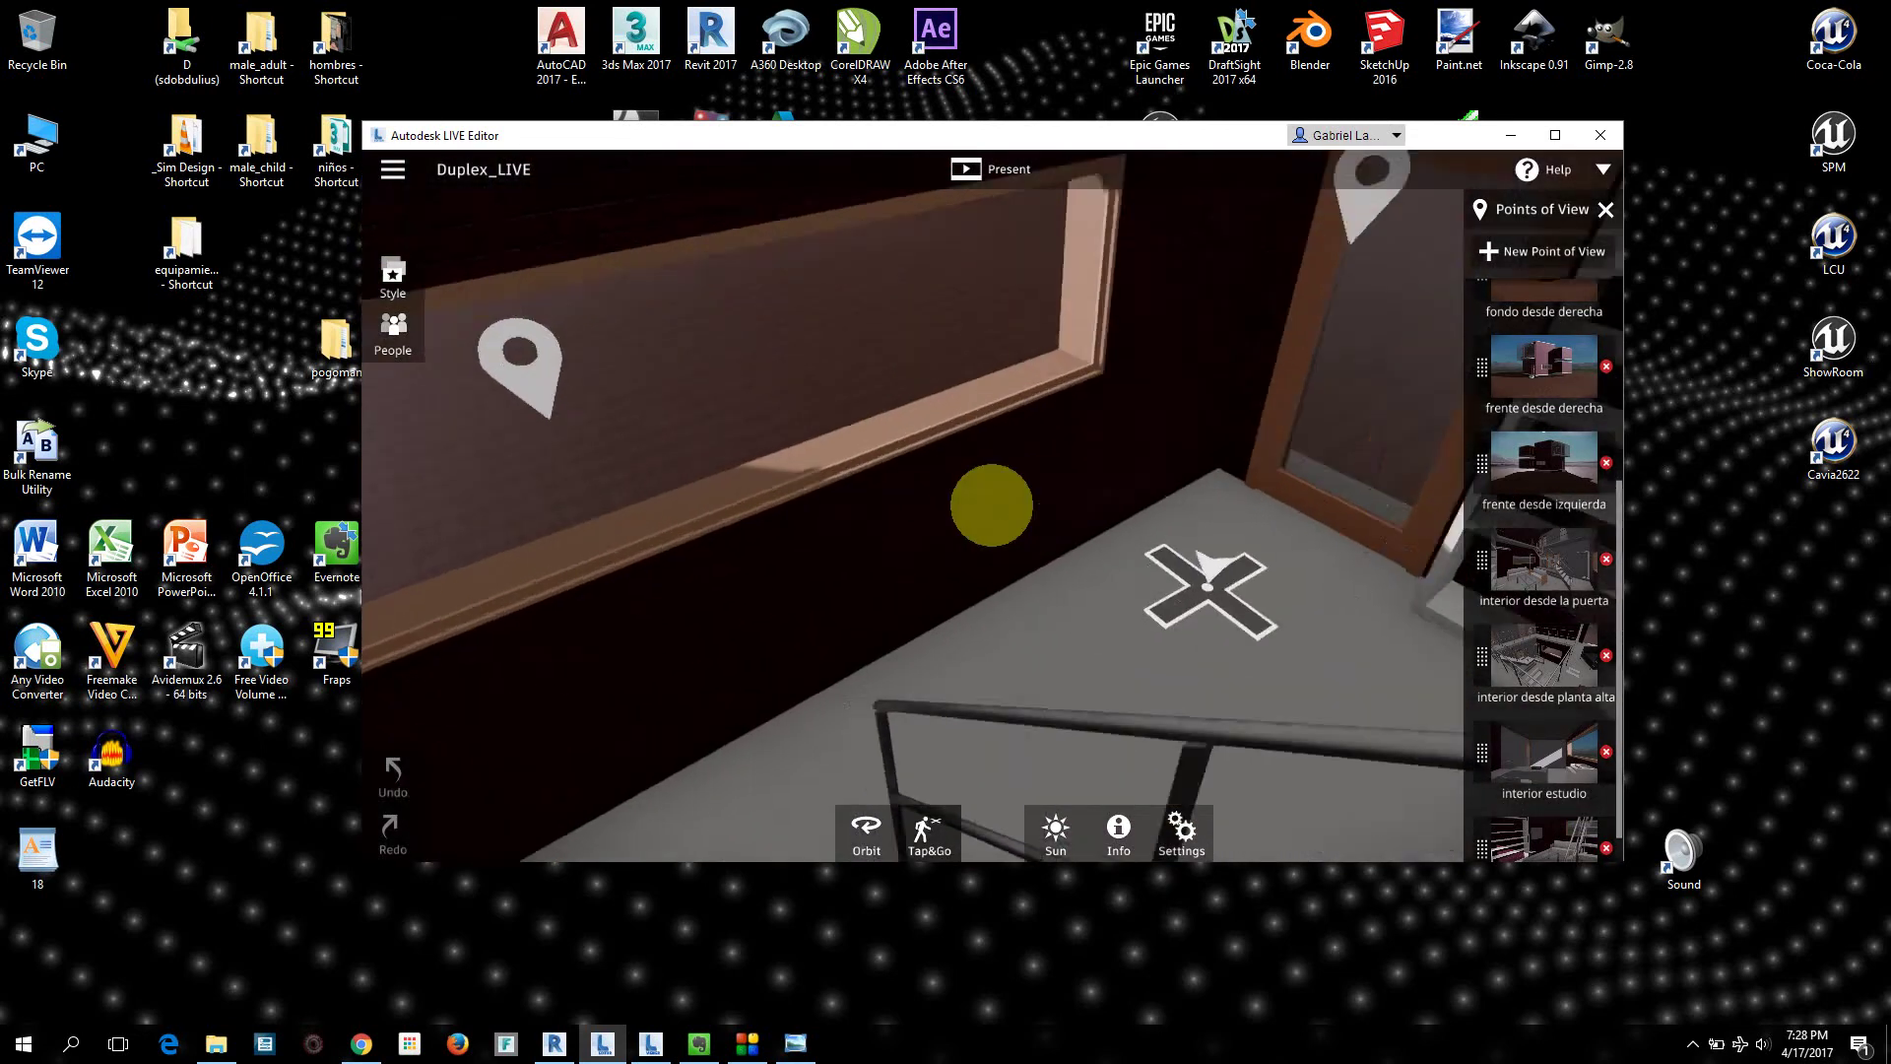
click(992, 505)
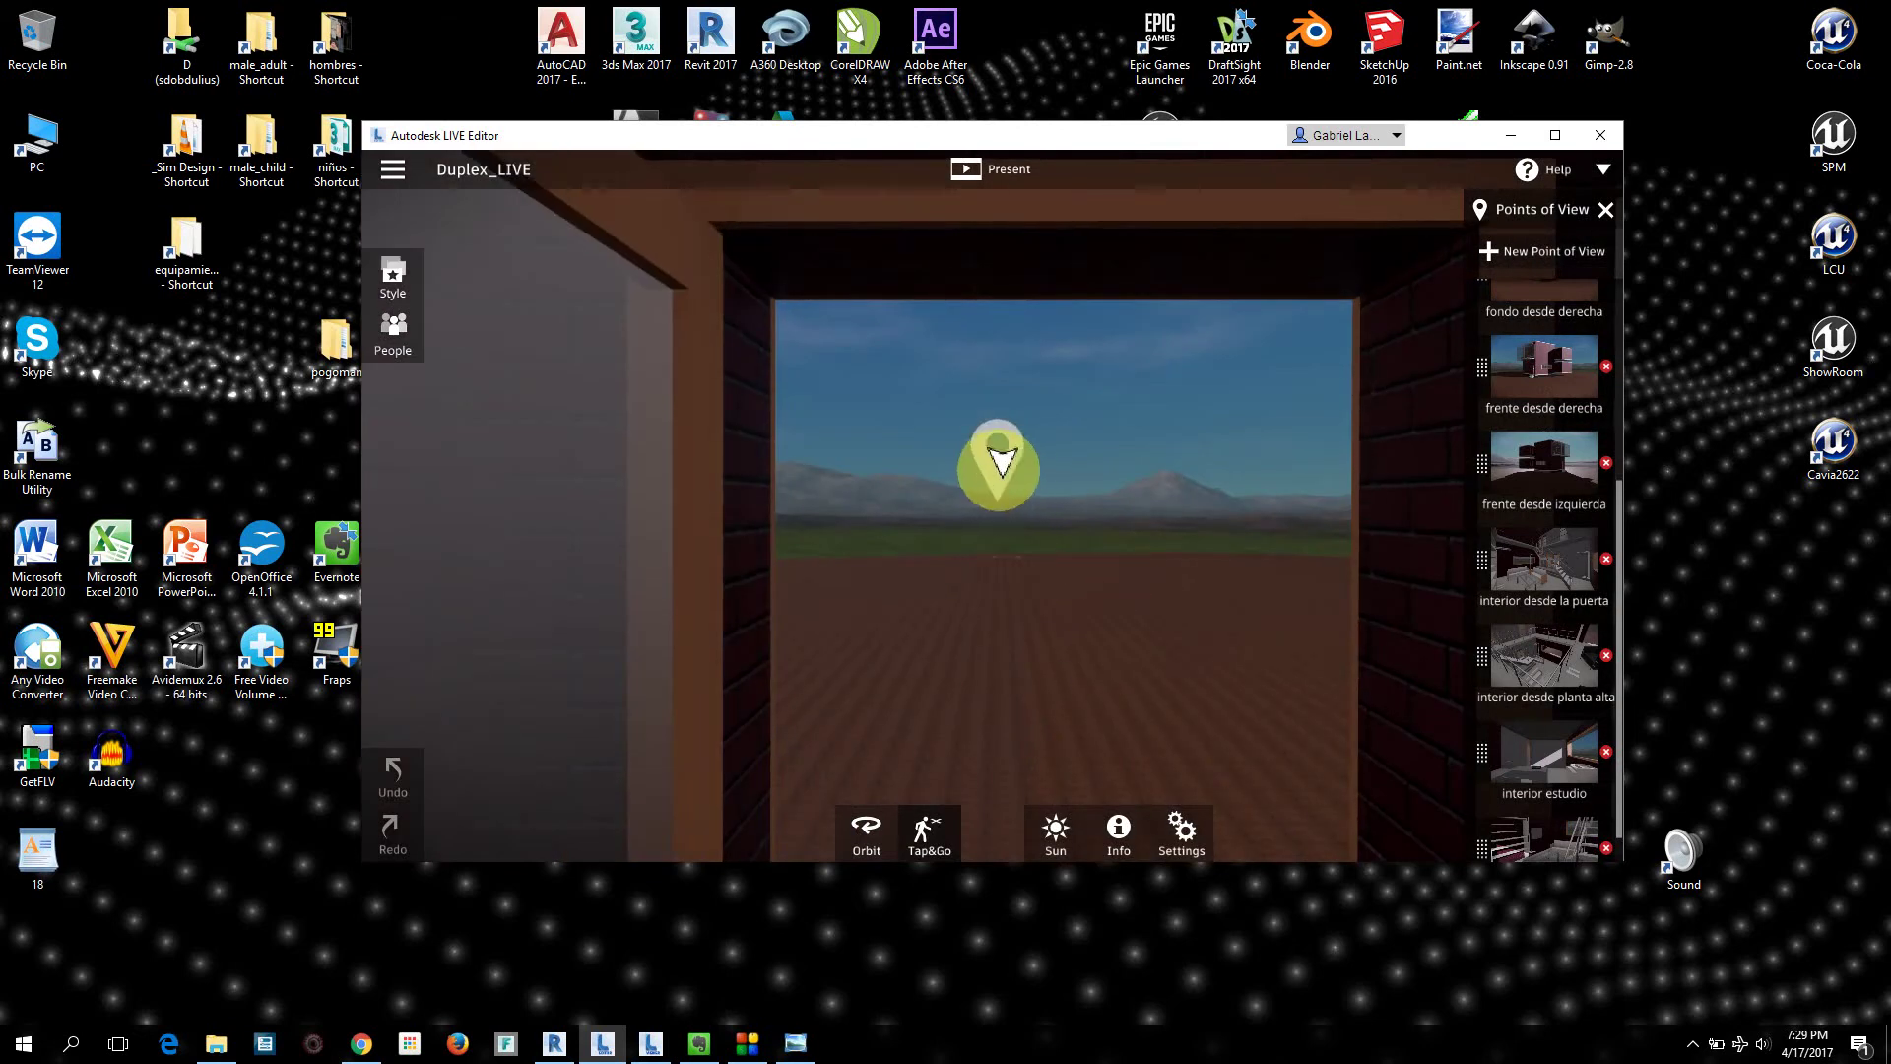
click(1113, 643)
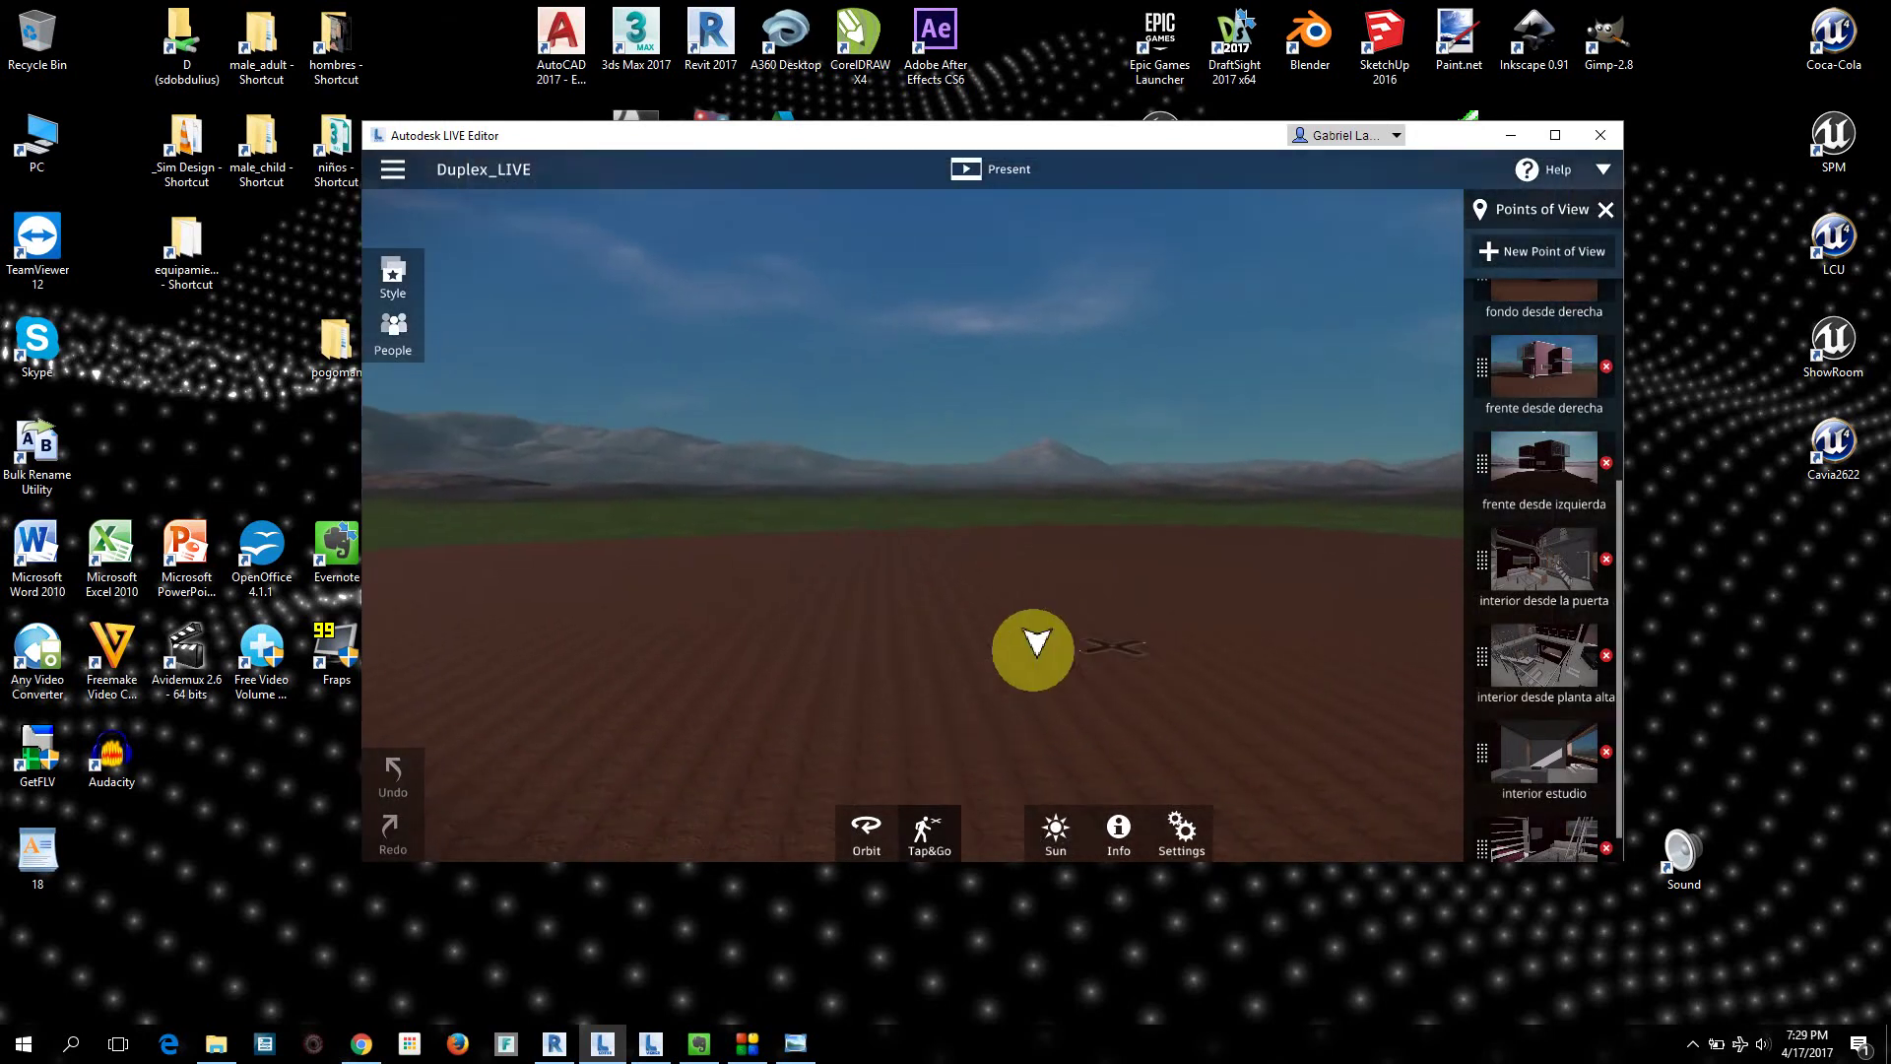
click(835, 627)
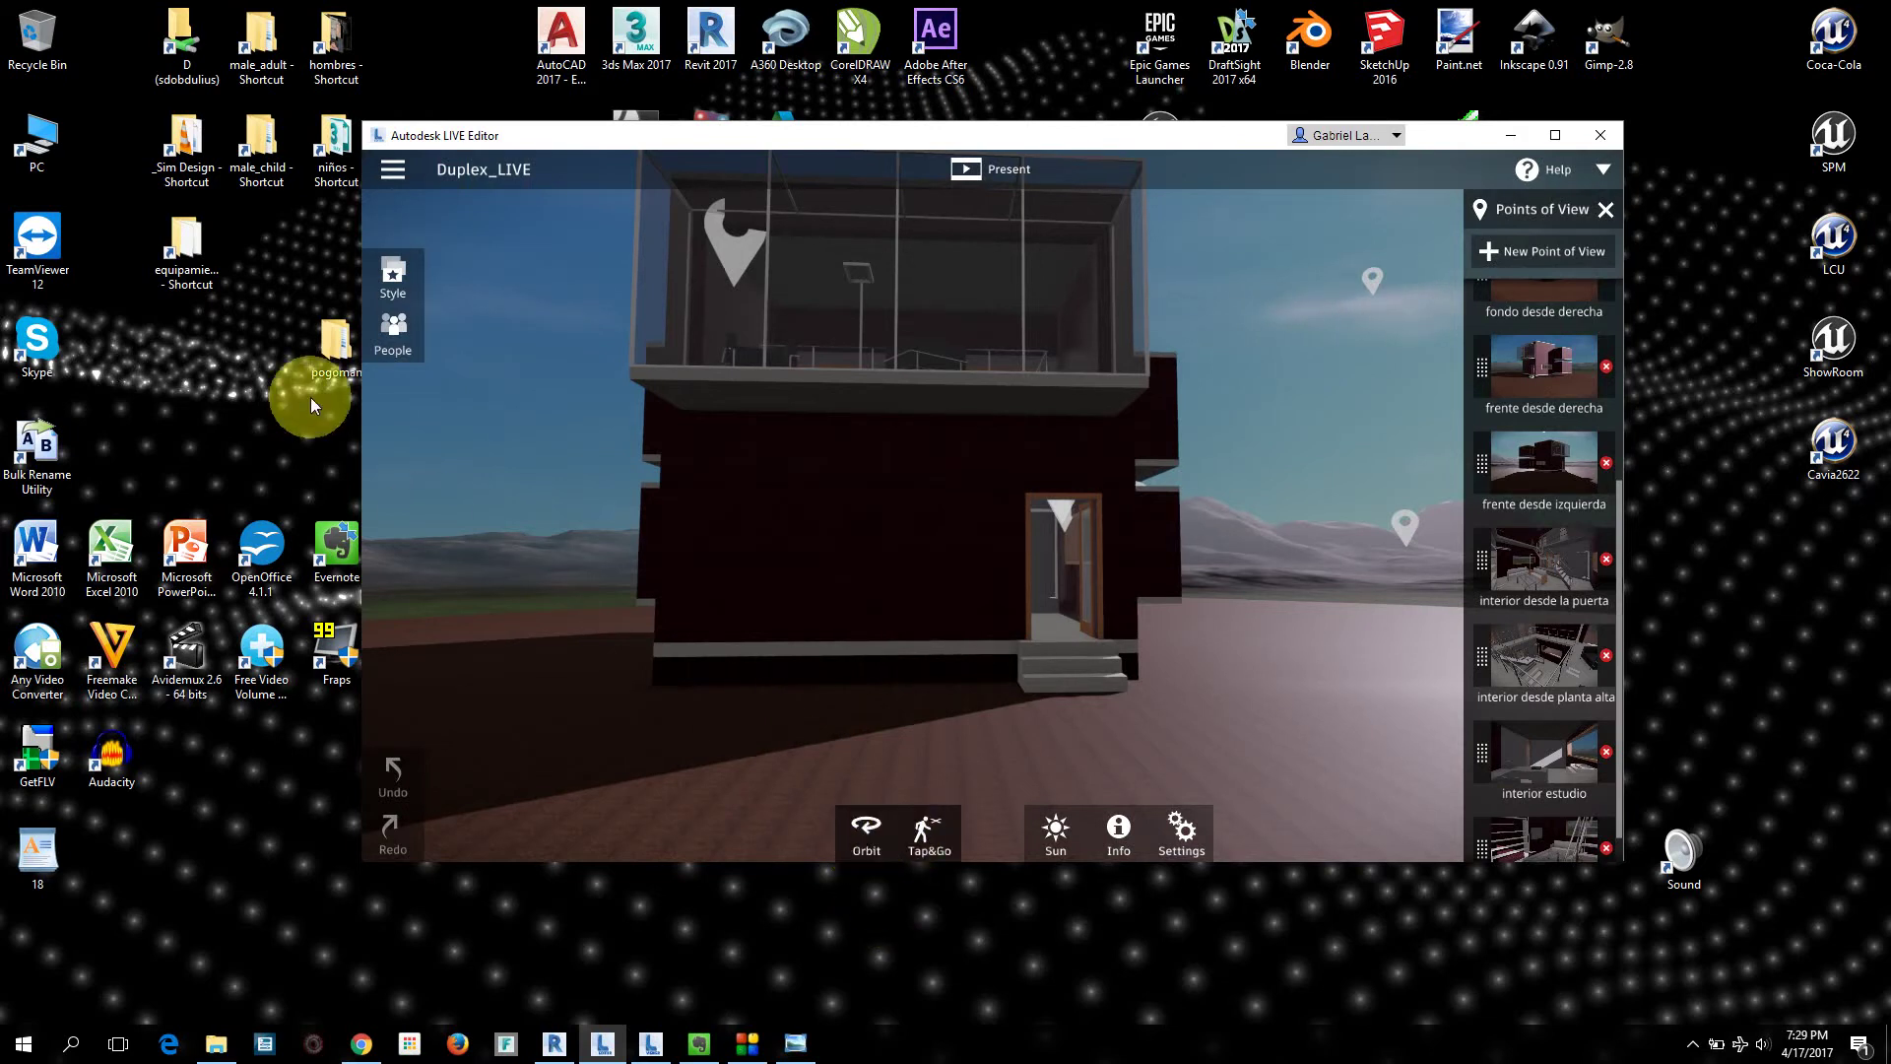
click(392, 338)
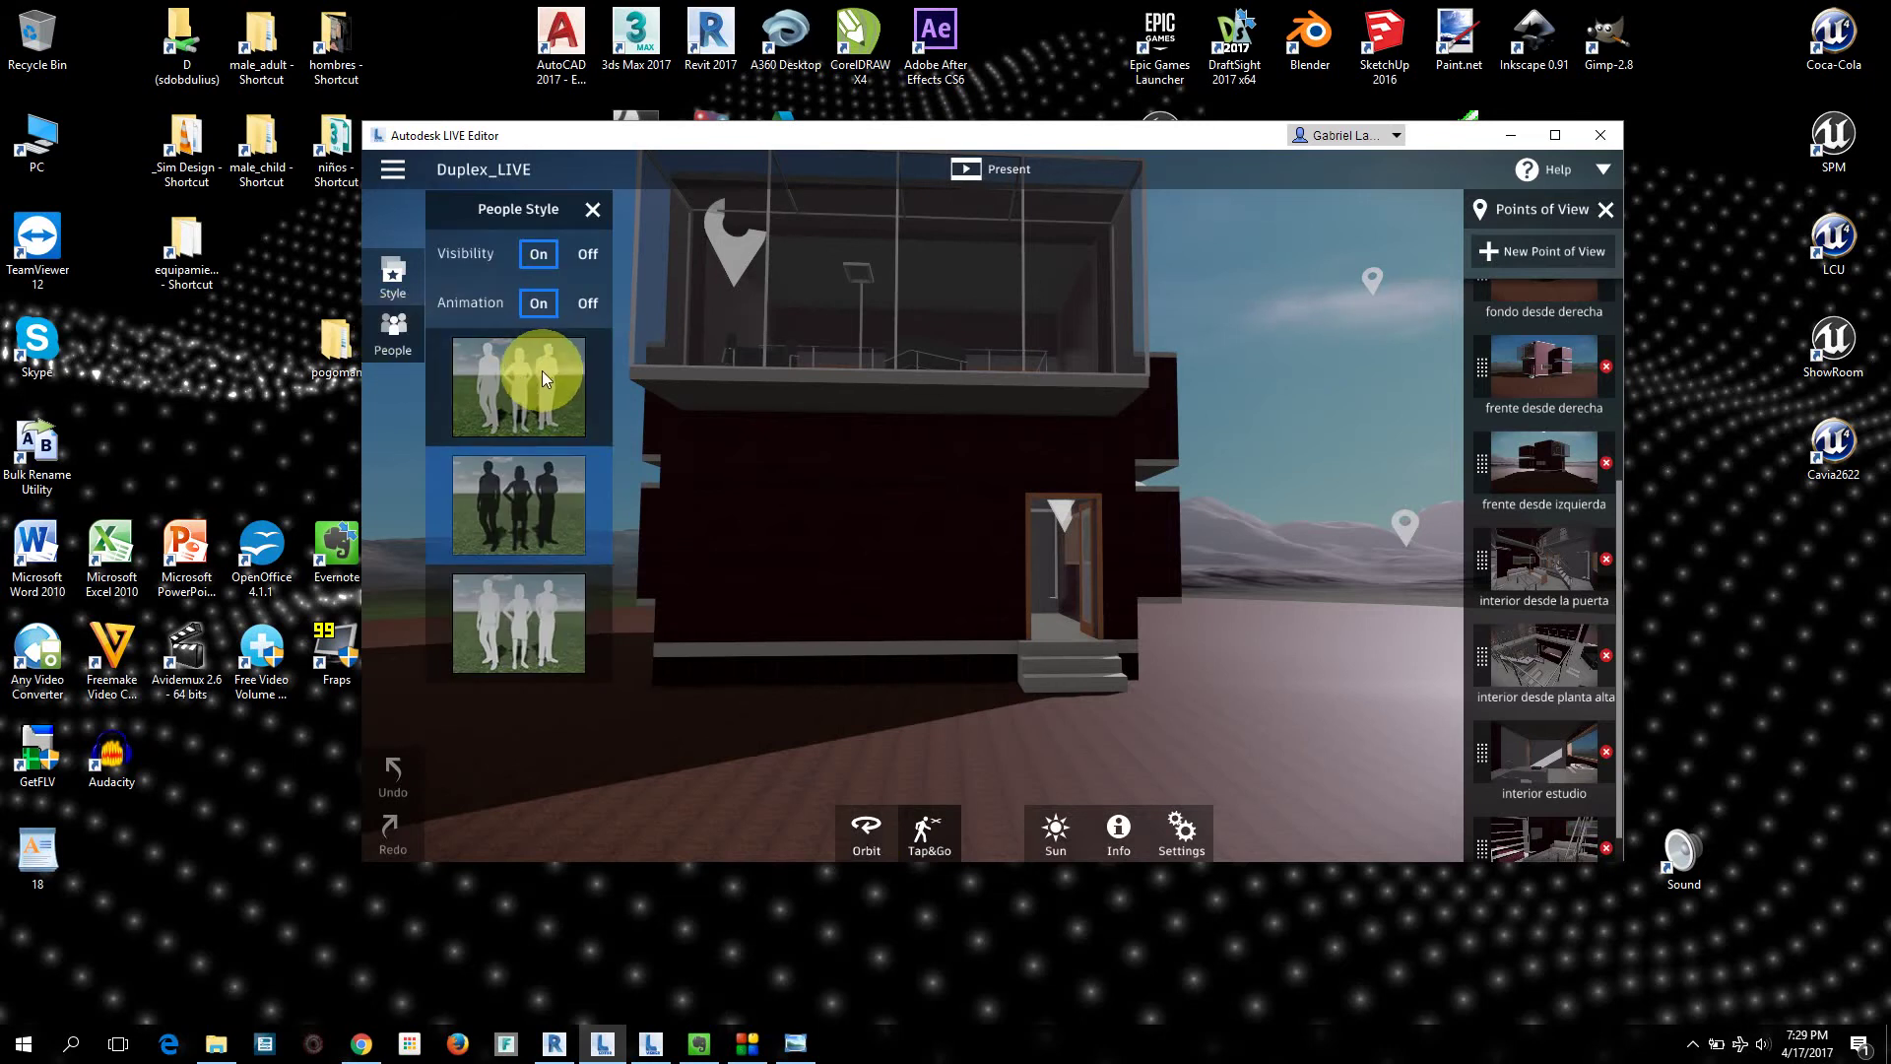
click(390, 277)
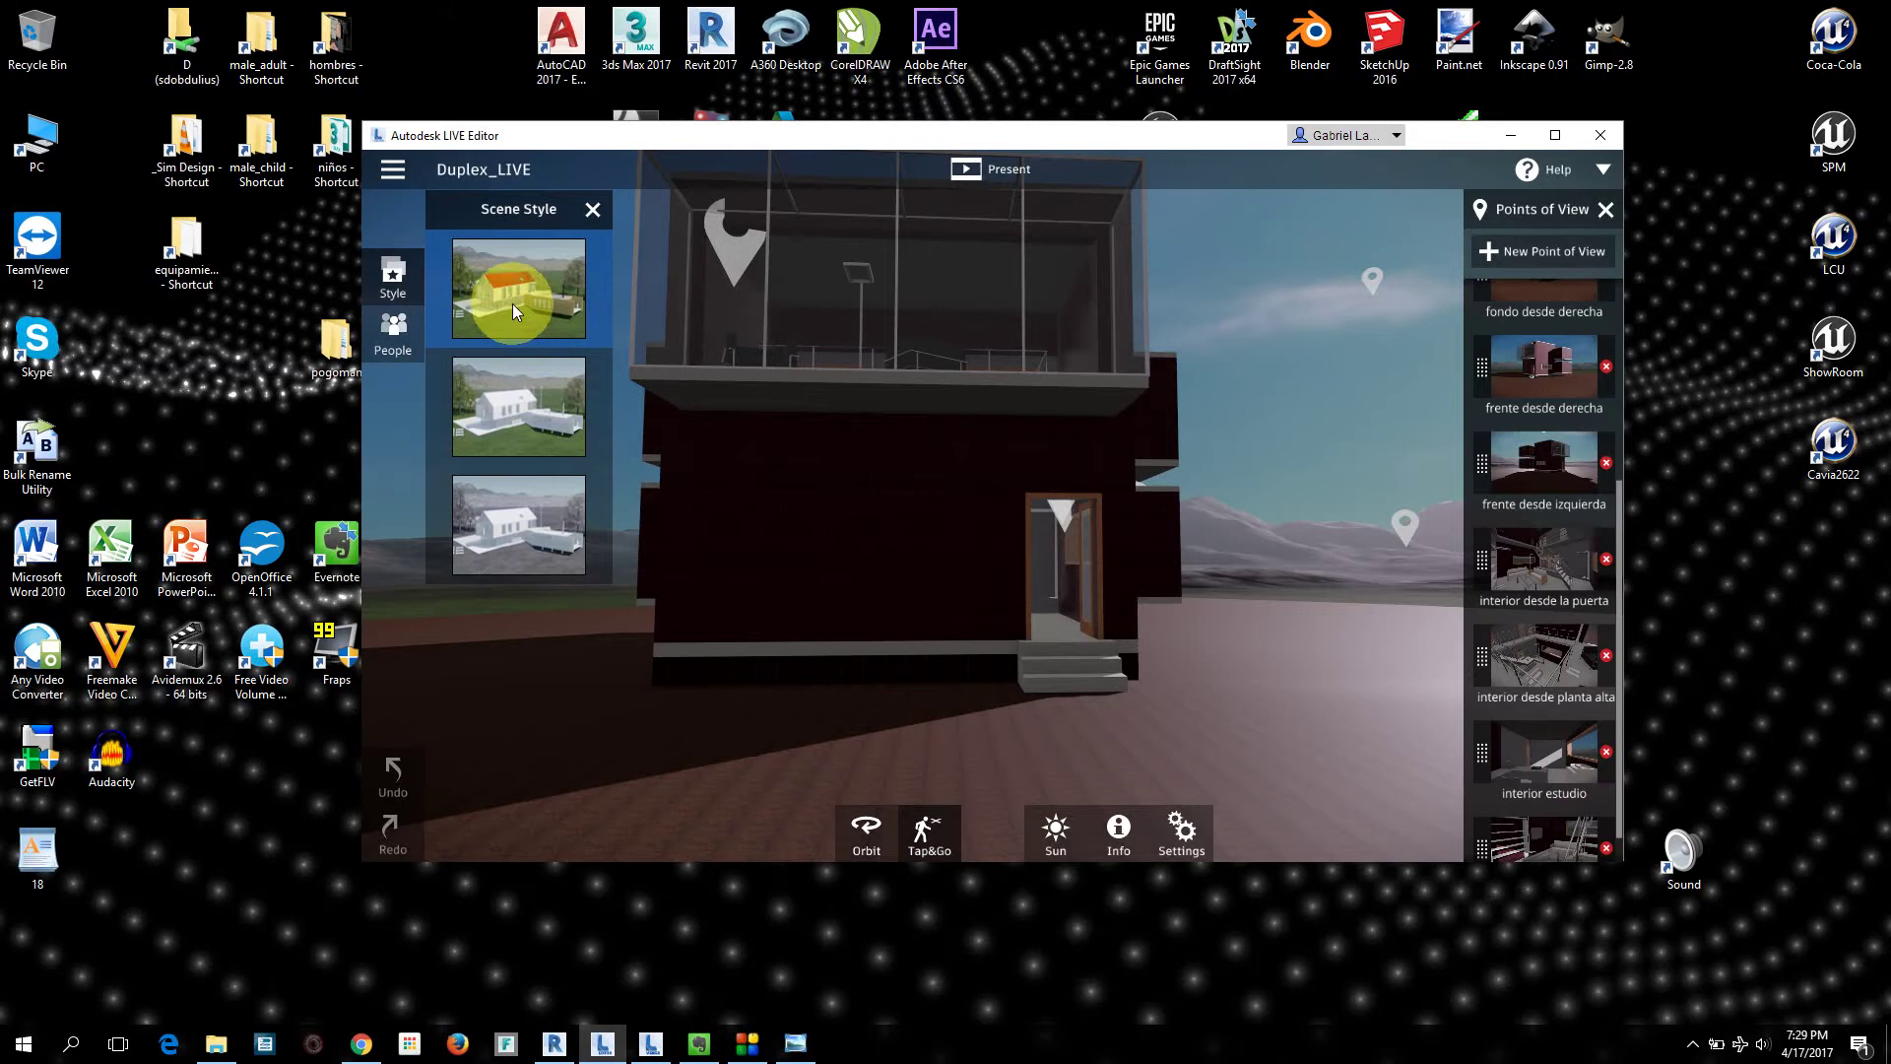
click(593, 210)
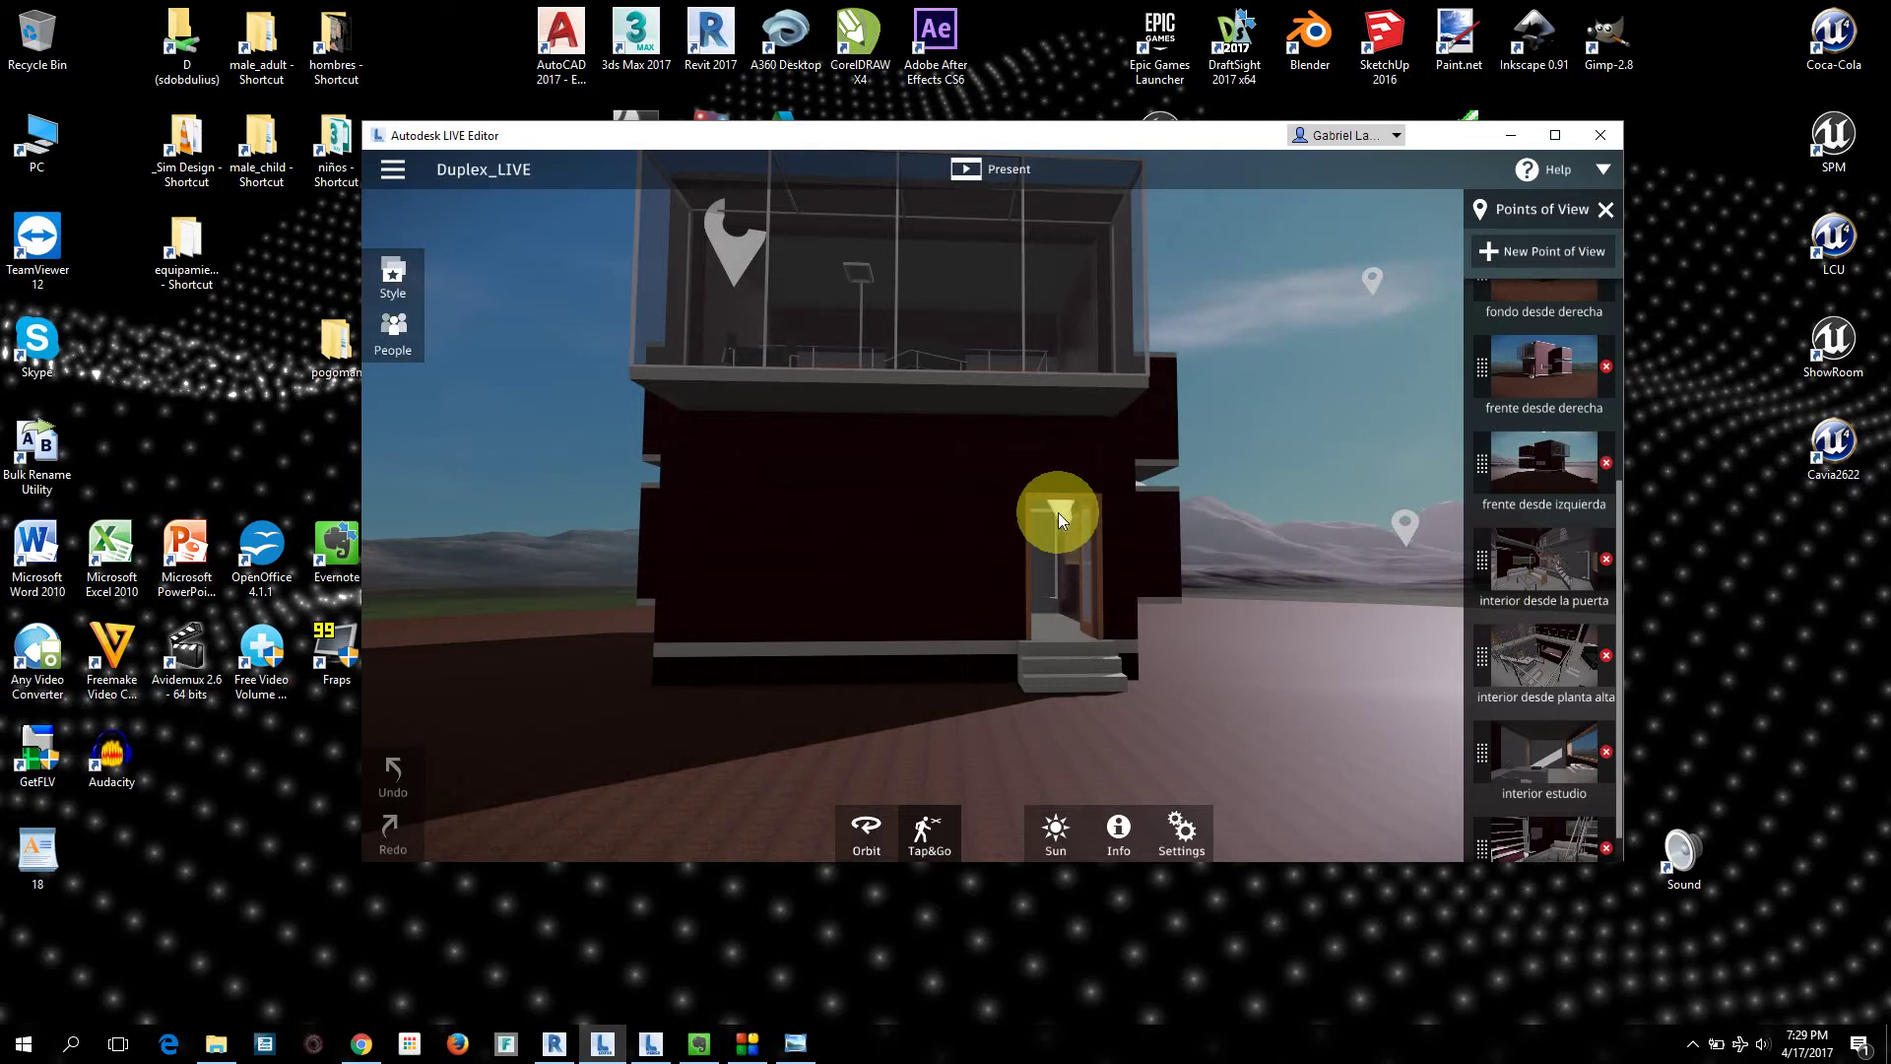
Step: Walk in through the front door, check an exterior orbit, then return to 'interior desde la puerta'
click(1058, 512)
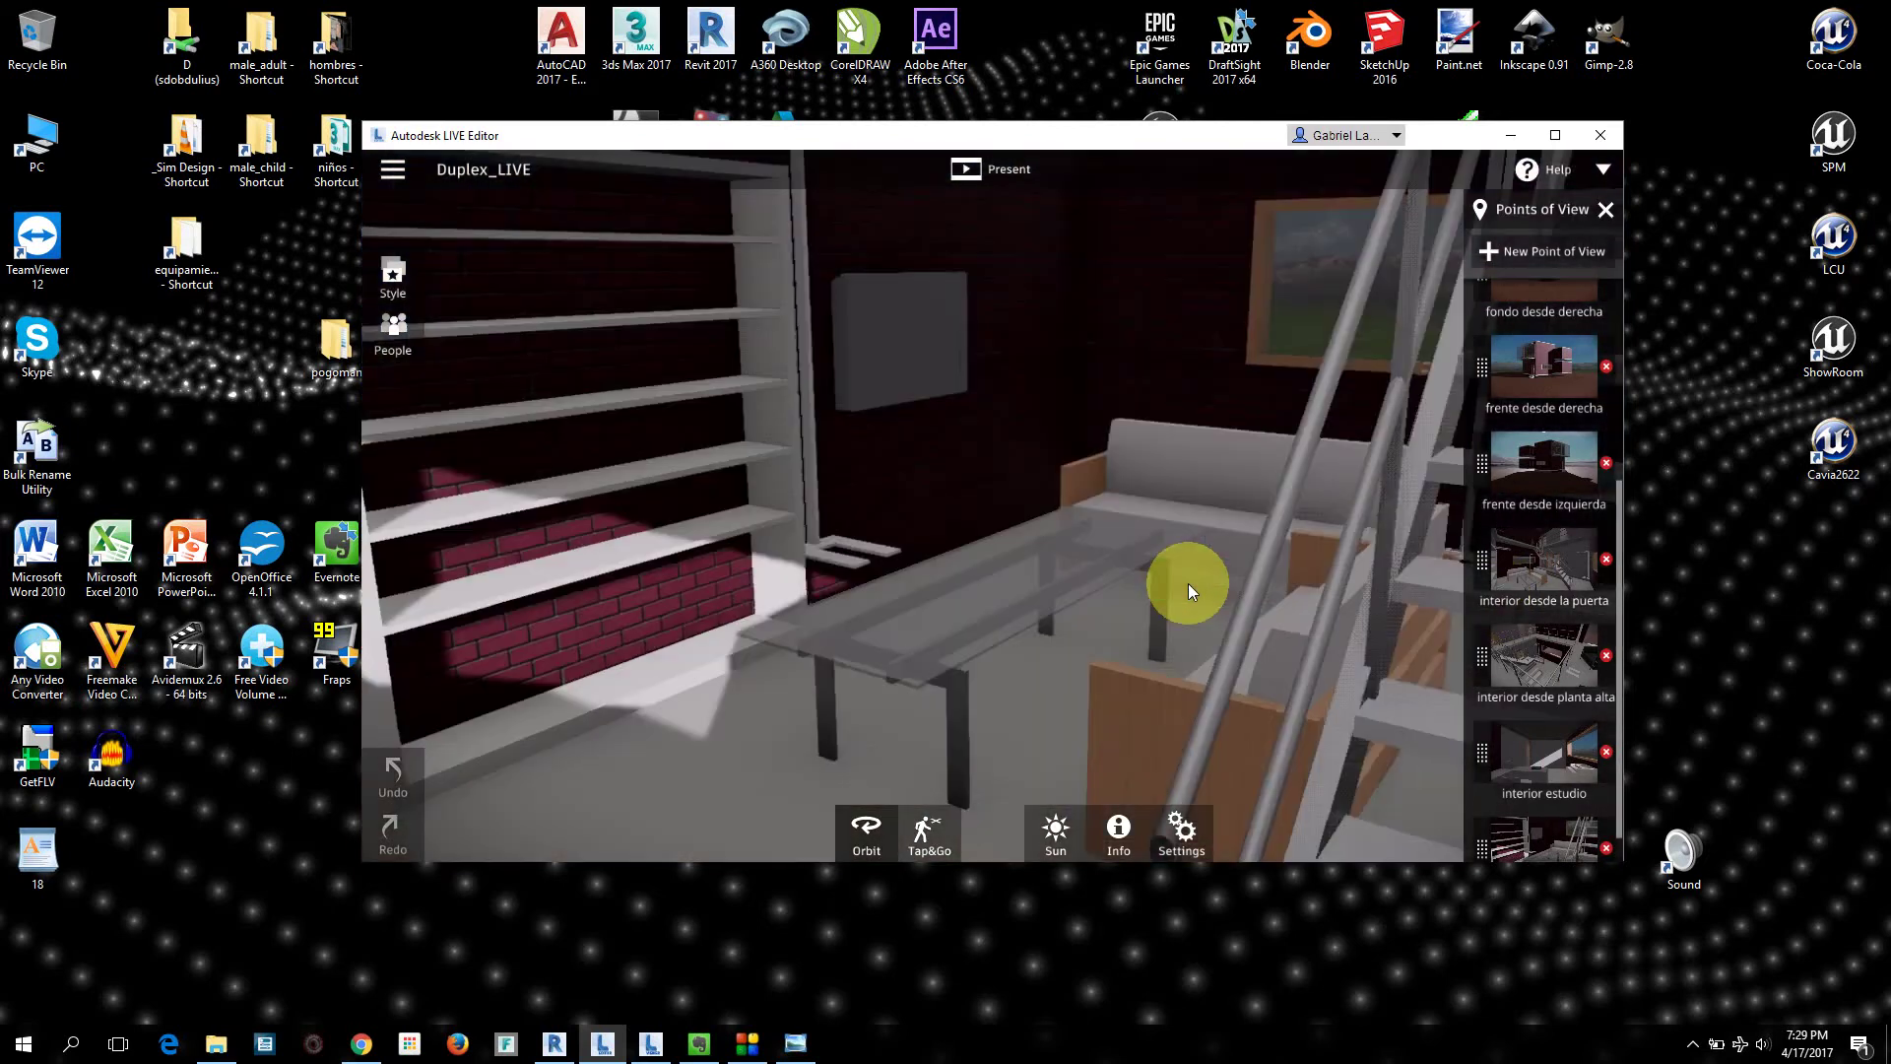
mouse_move(852, 551)
mouse_down()
mouse_move(629, 490)
mouse_move(993, 377)
mouse_up()
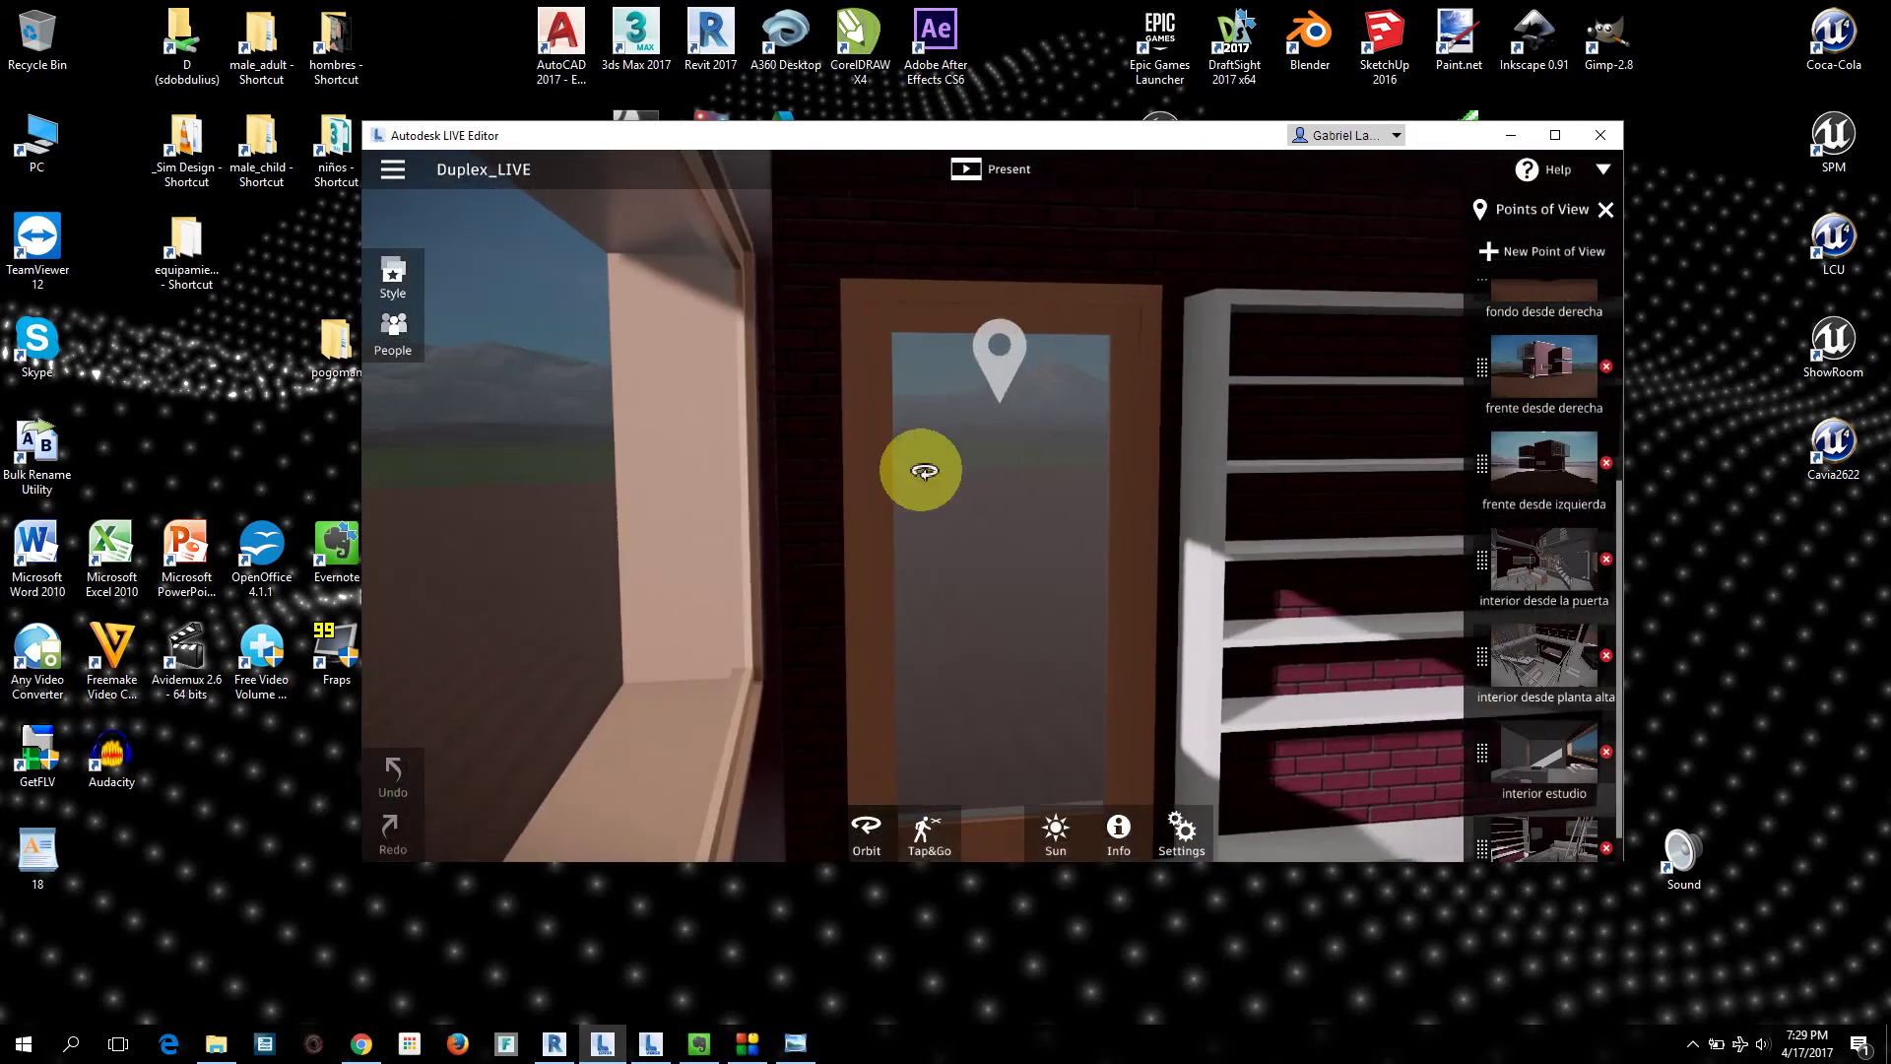
click(993, 374)
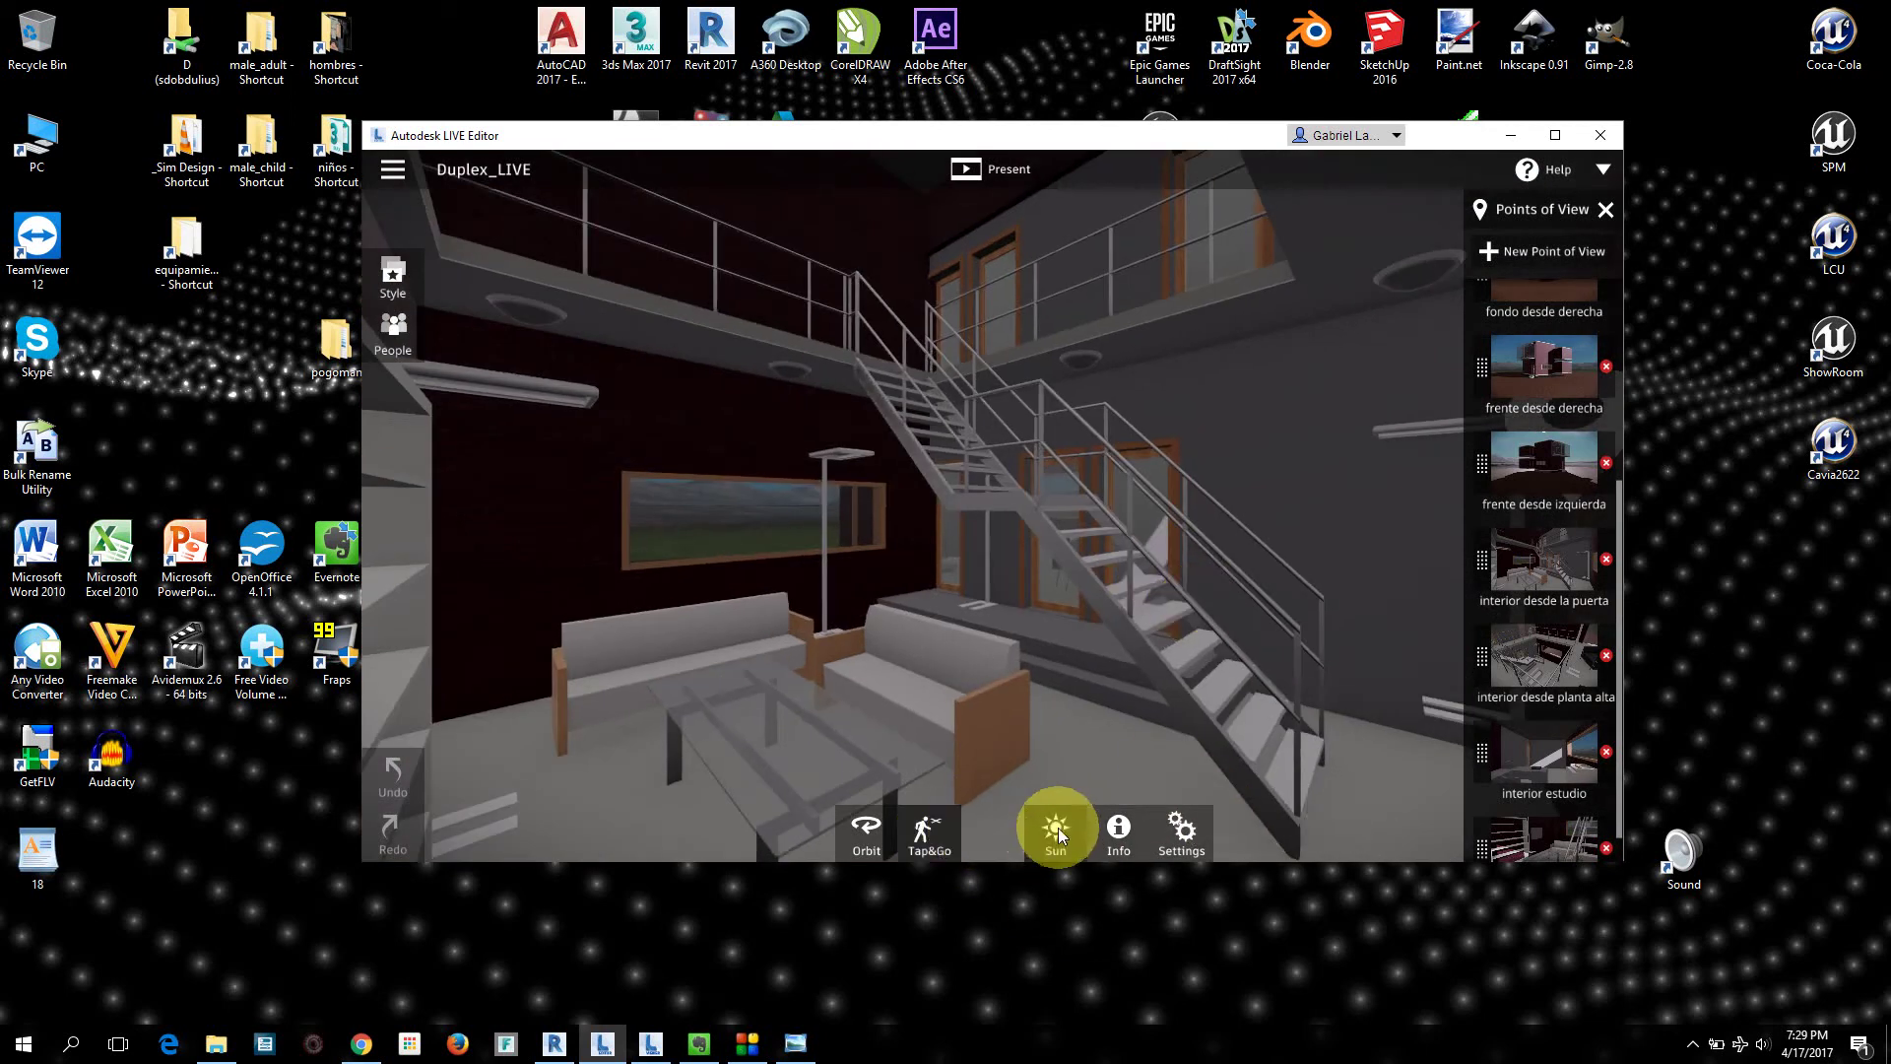
click(866, 835)
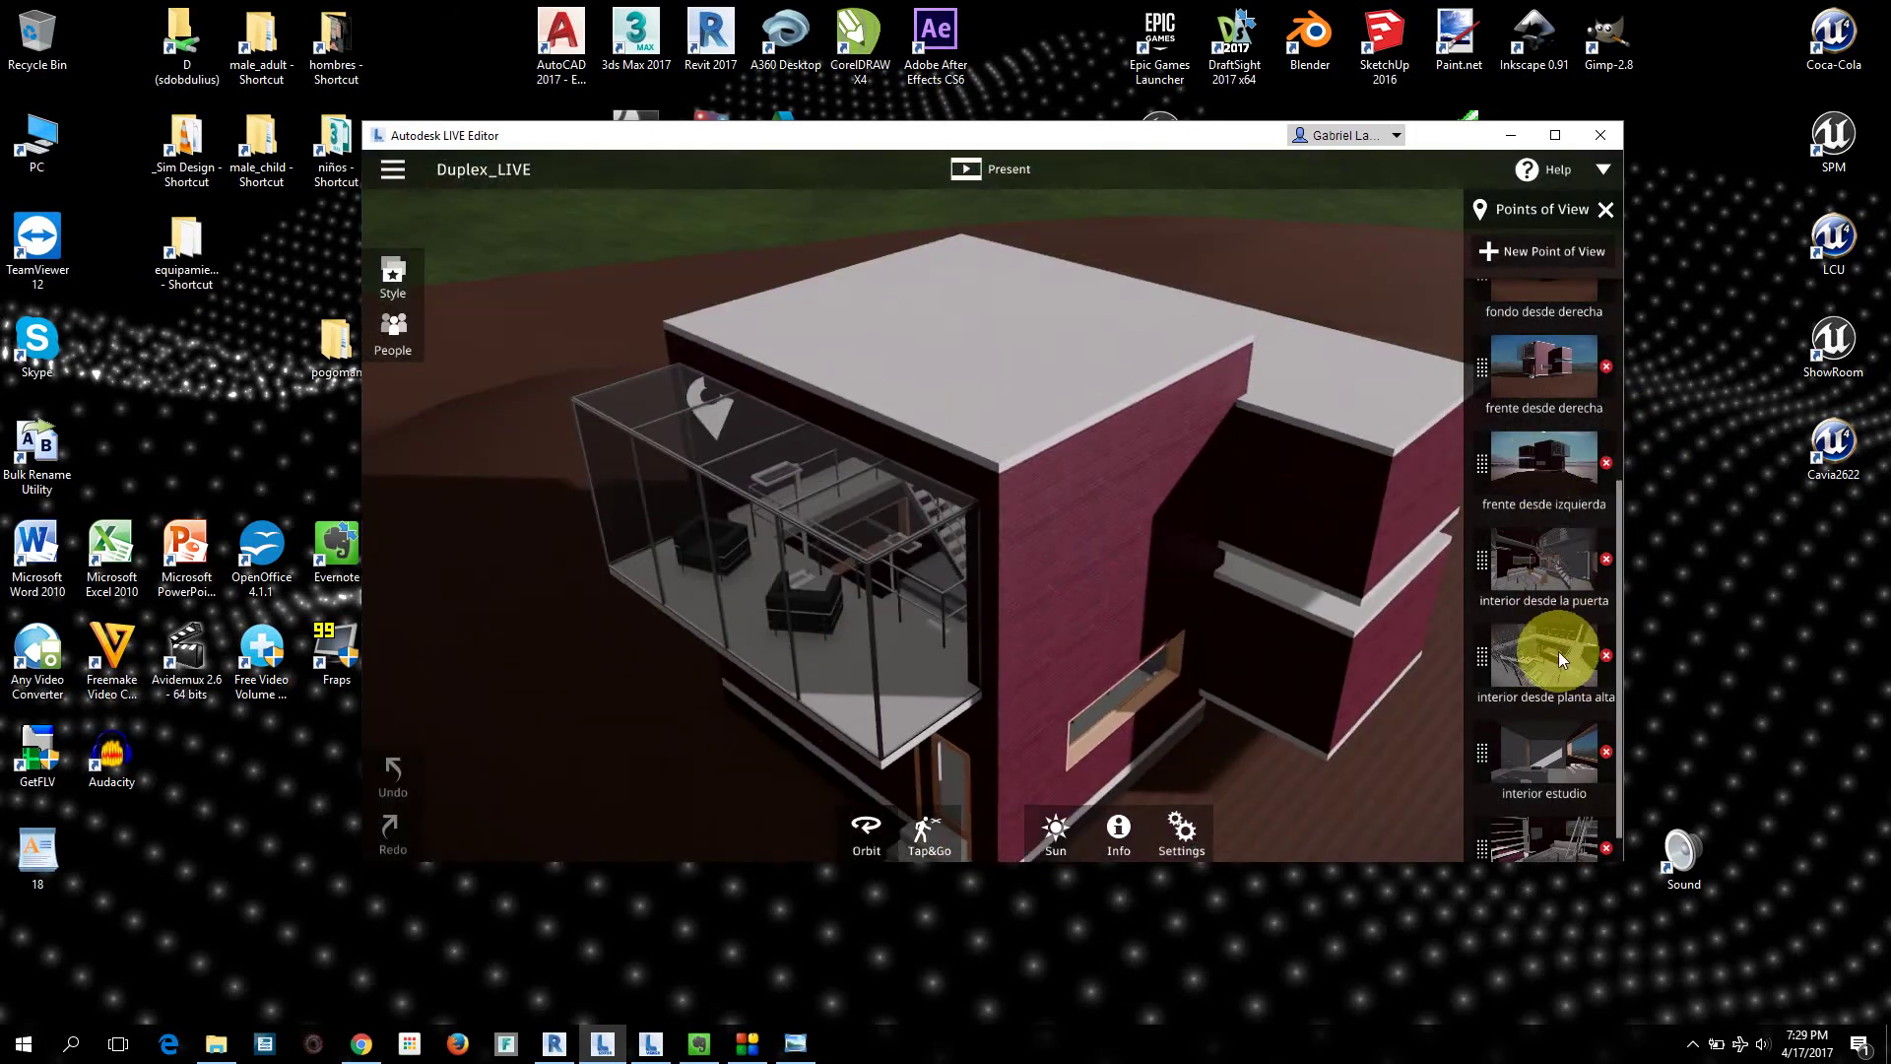
click(1545, 561)
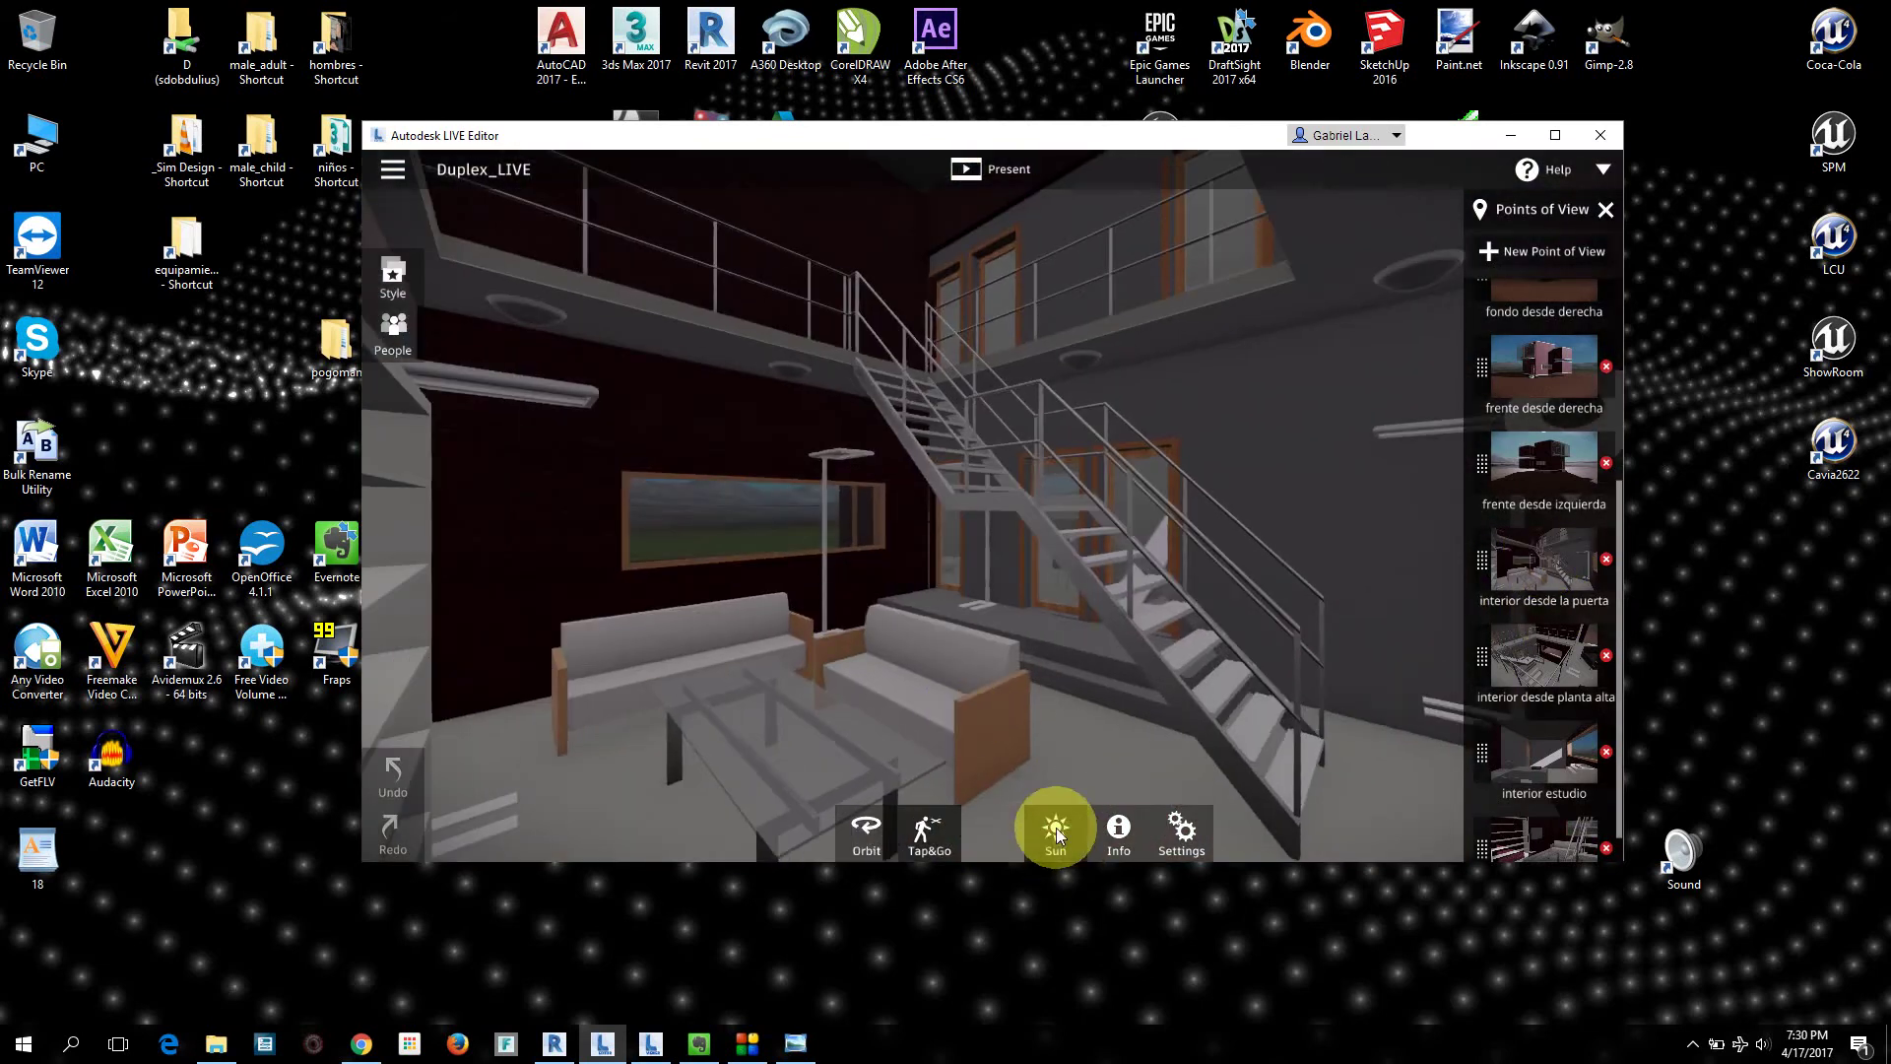
Step: Reposition in the living room near the staircase and set the sun time to 06:52 PM, May 10
click(1057, 832)
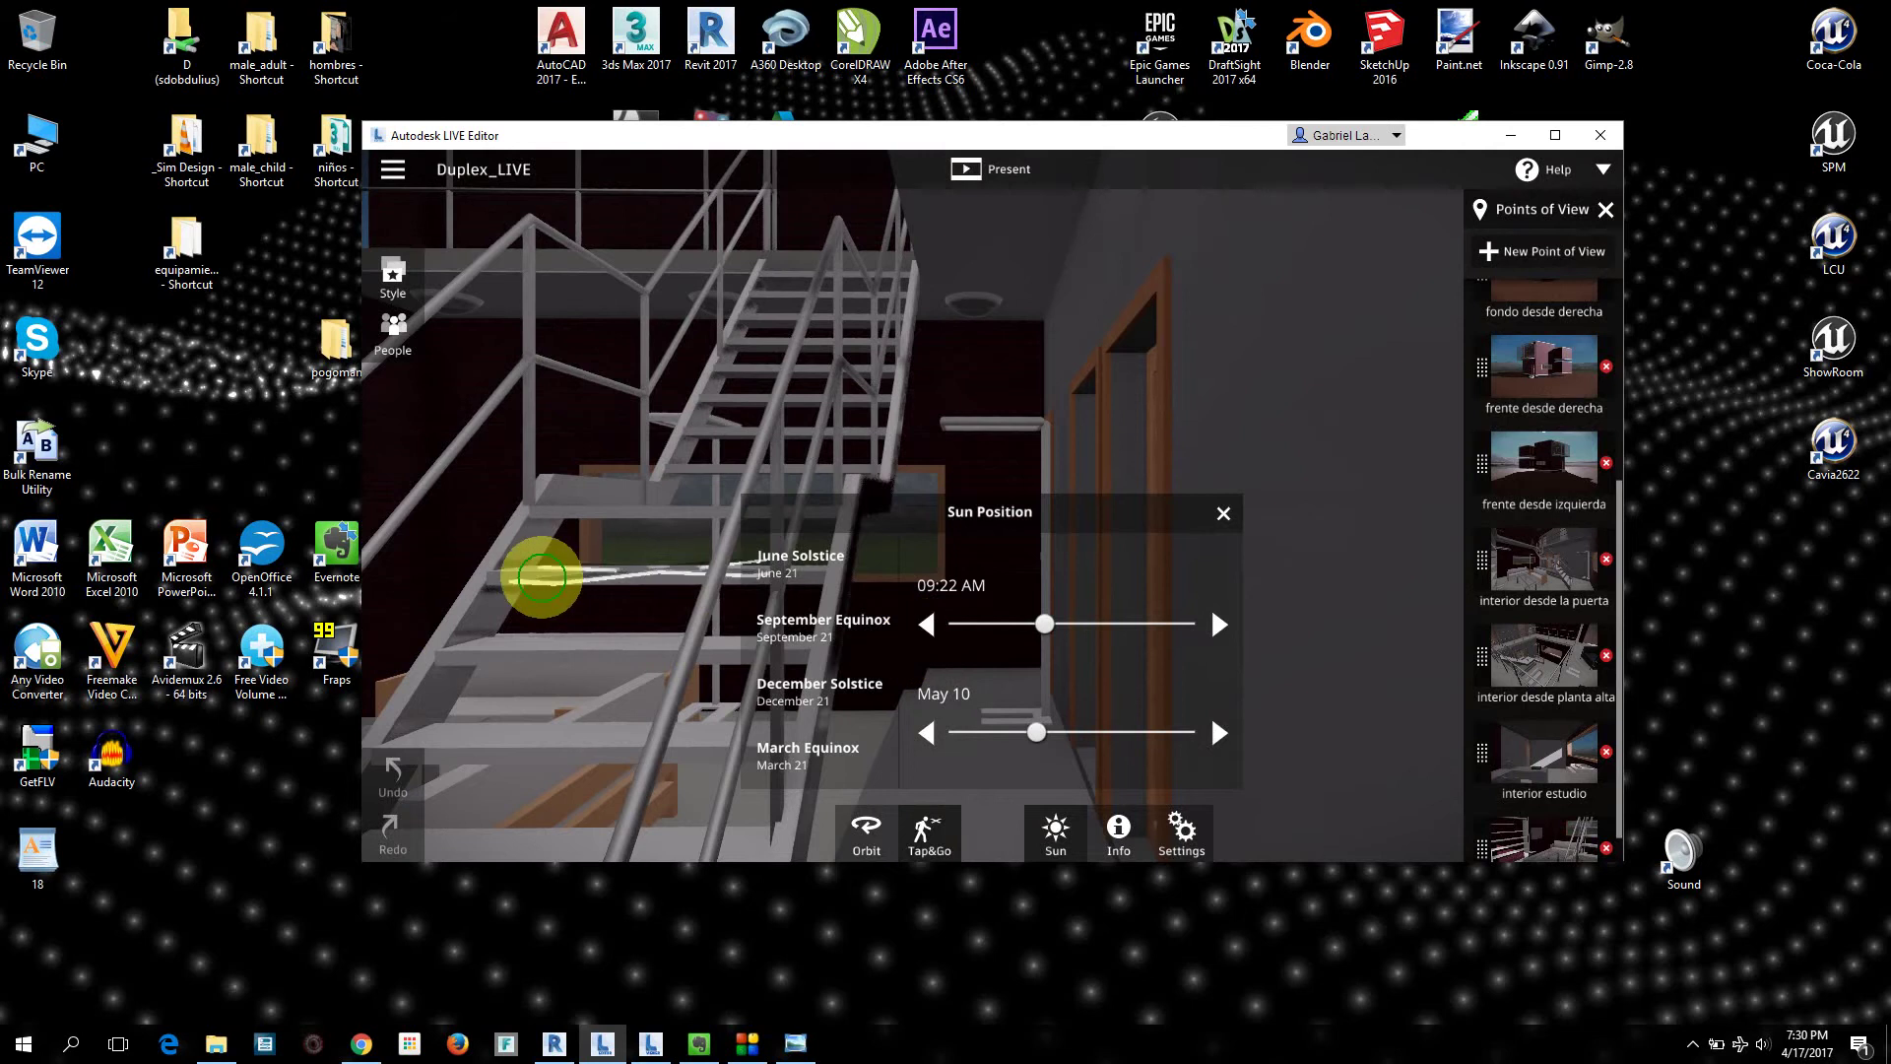
click(540, 577)
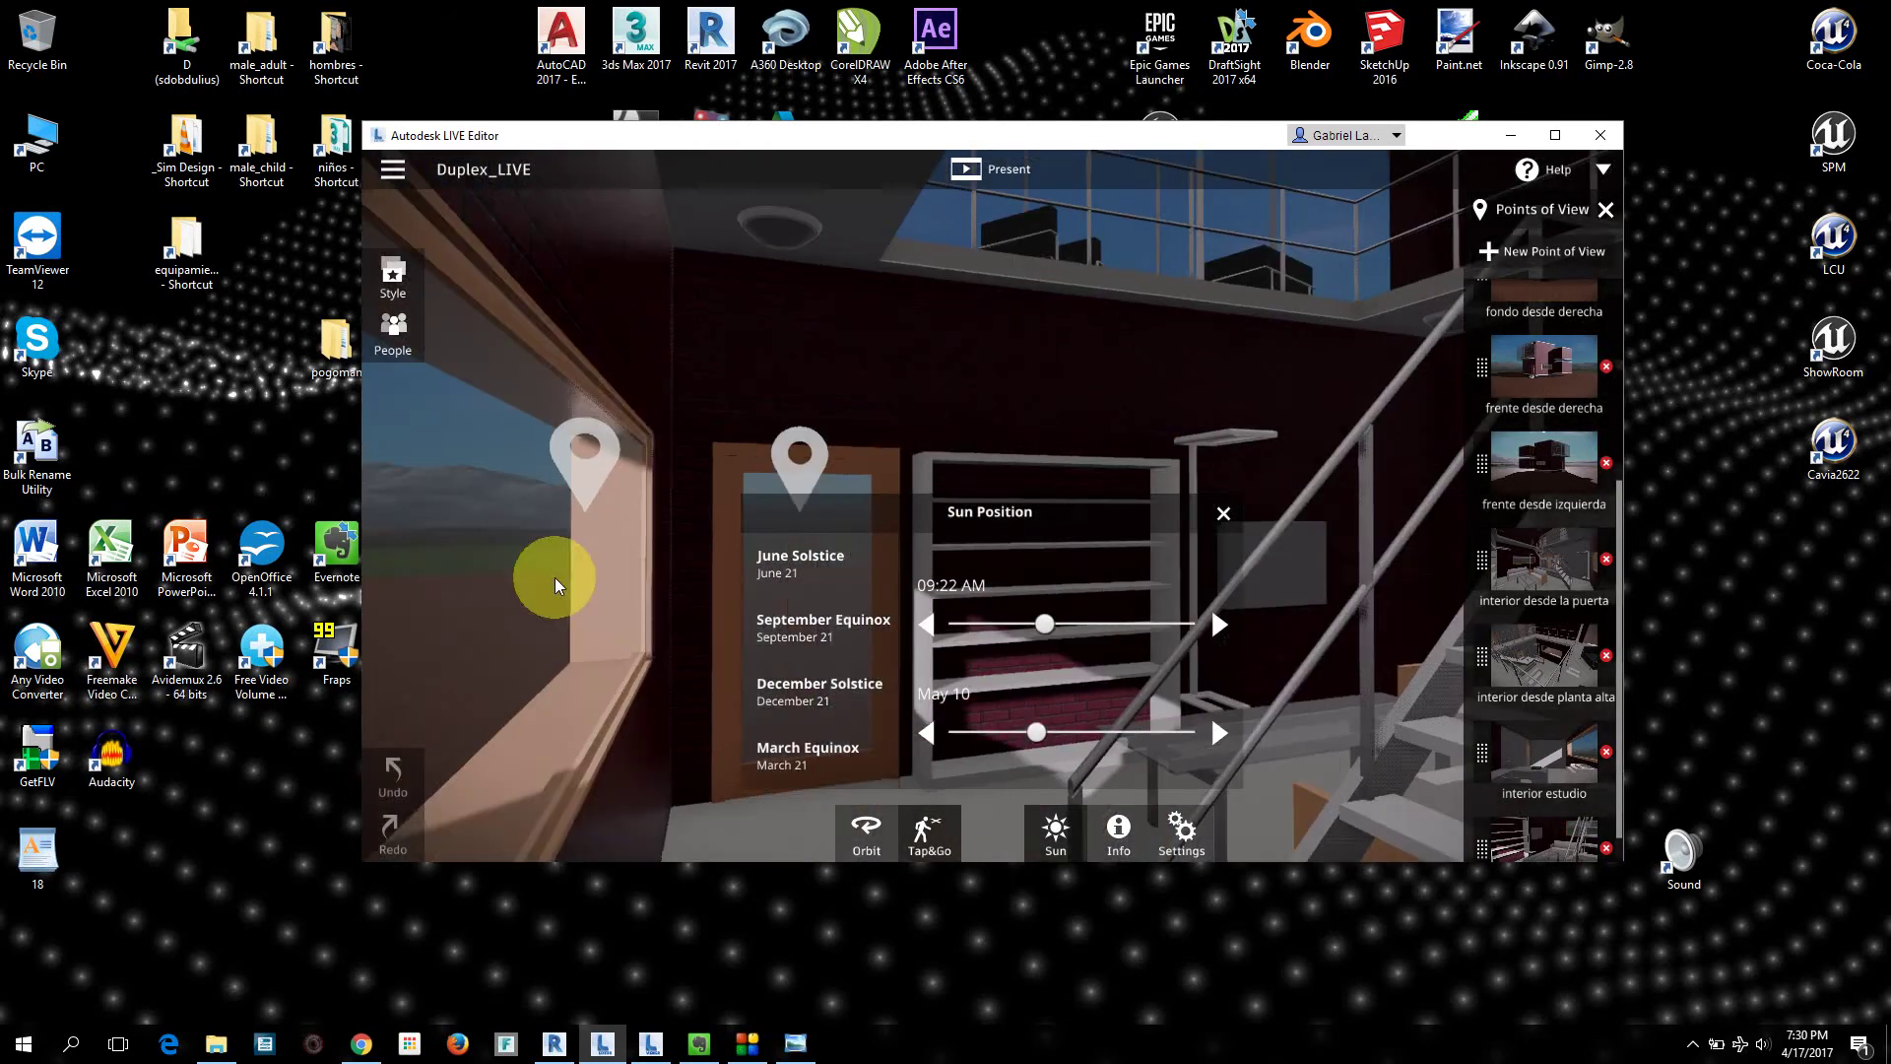
click(851, 487)
click(845, 461)
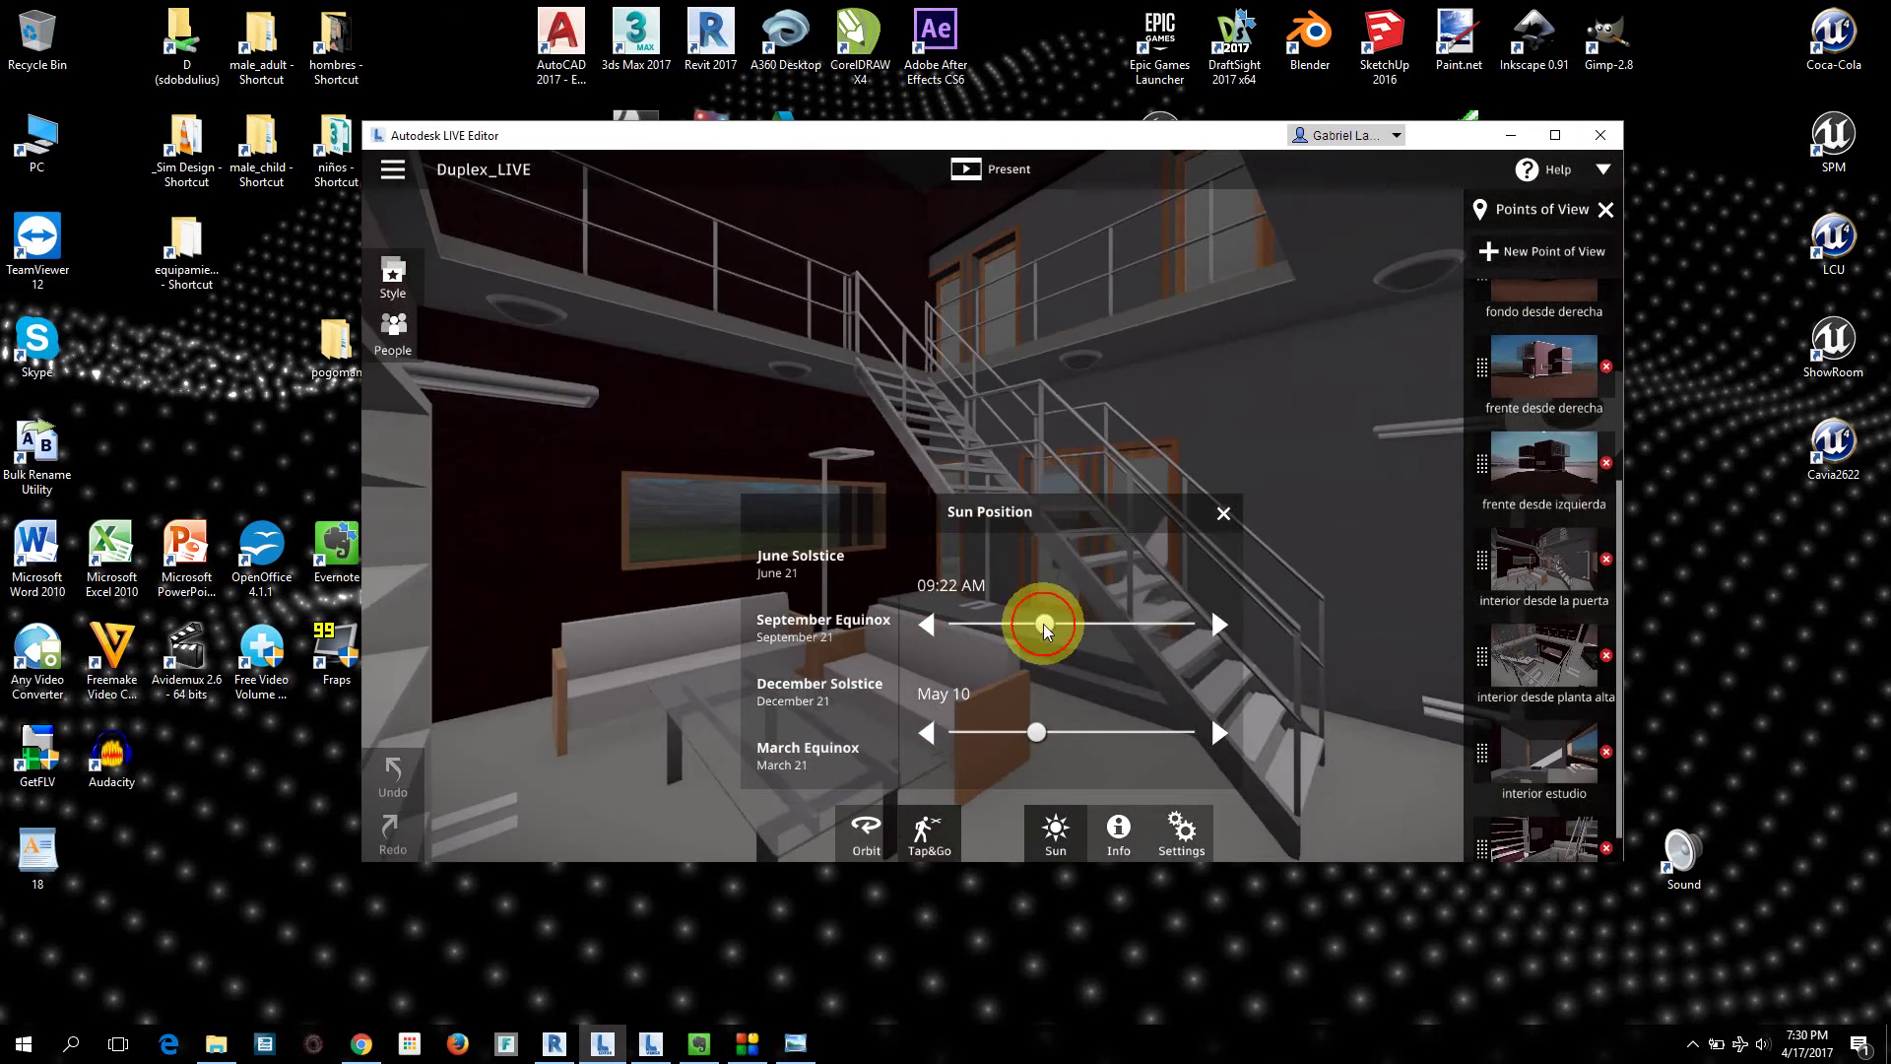
drag(1043, 624, 1132, 629)
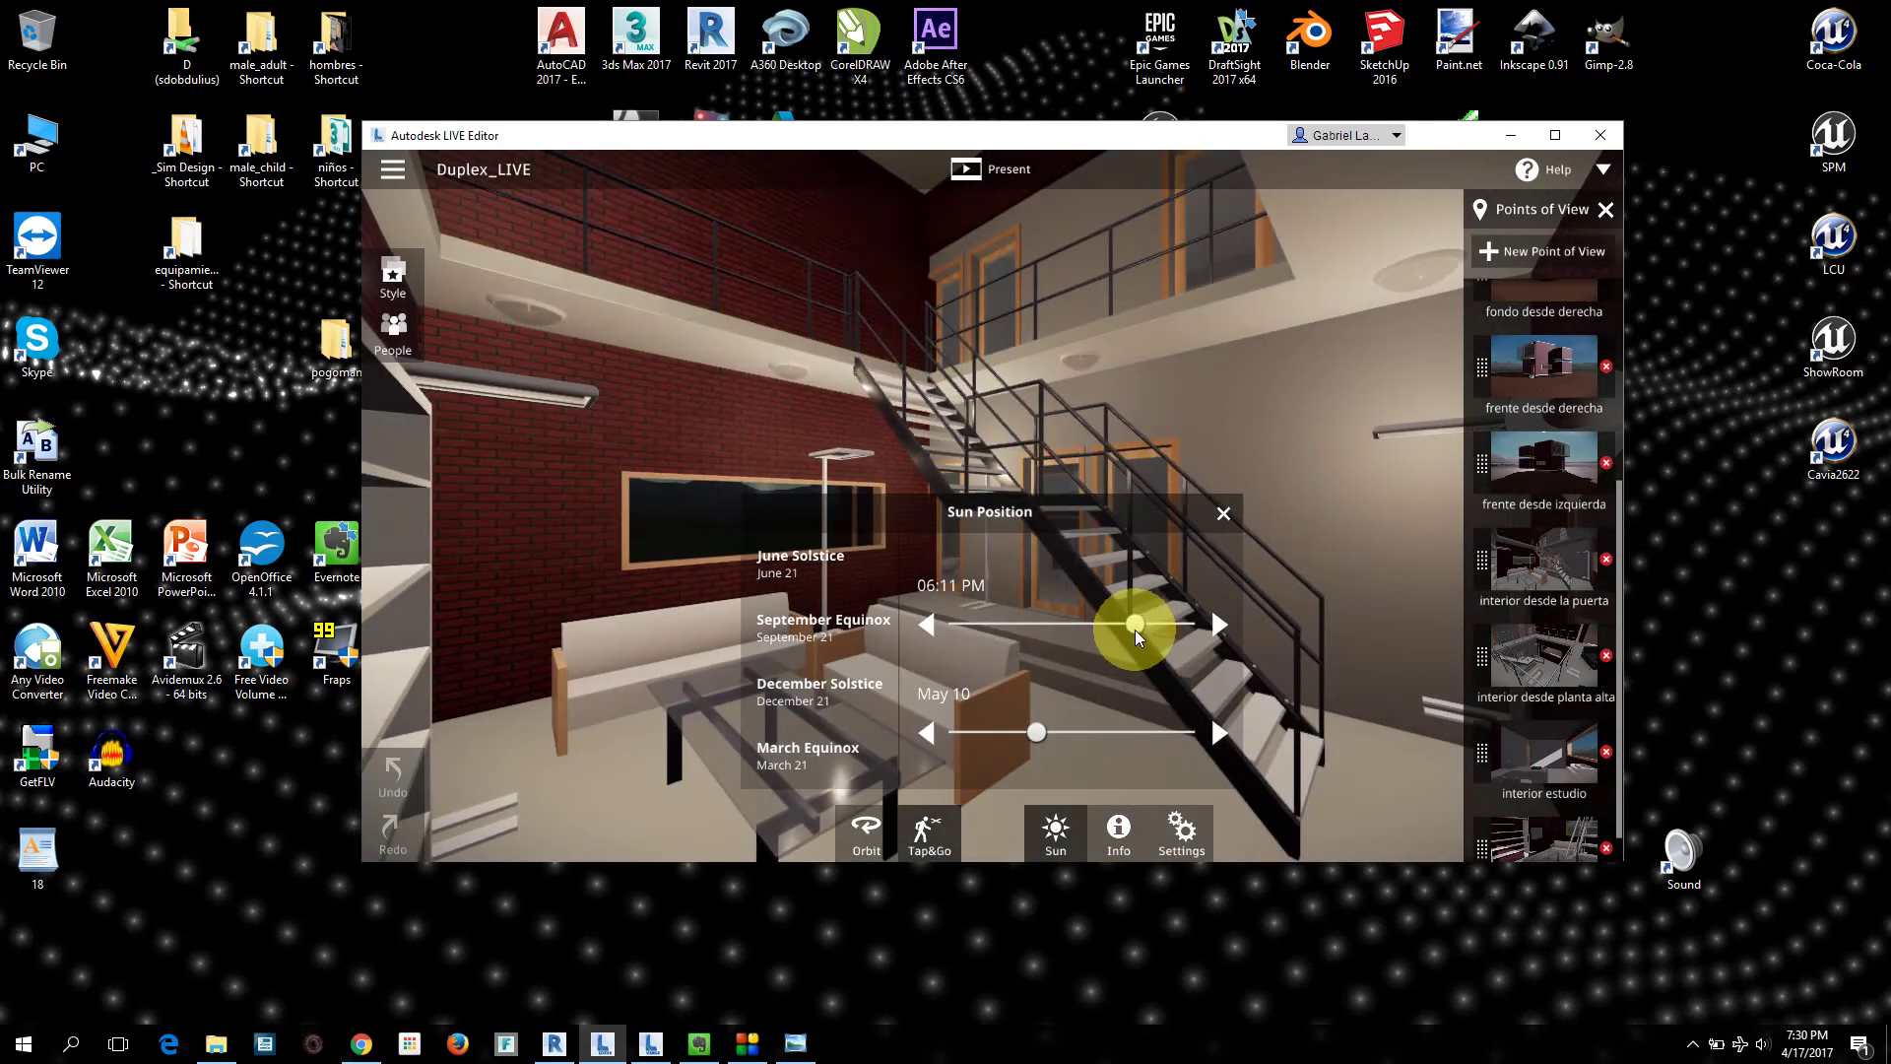
drag(1133, 630, 1140, 630)
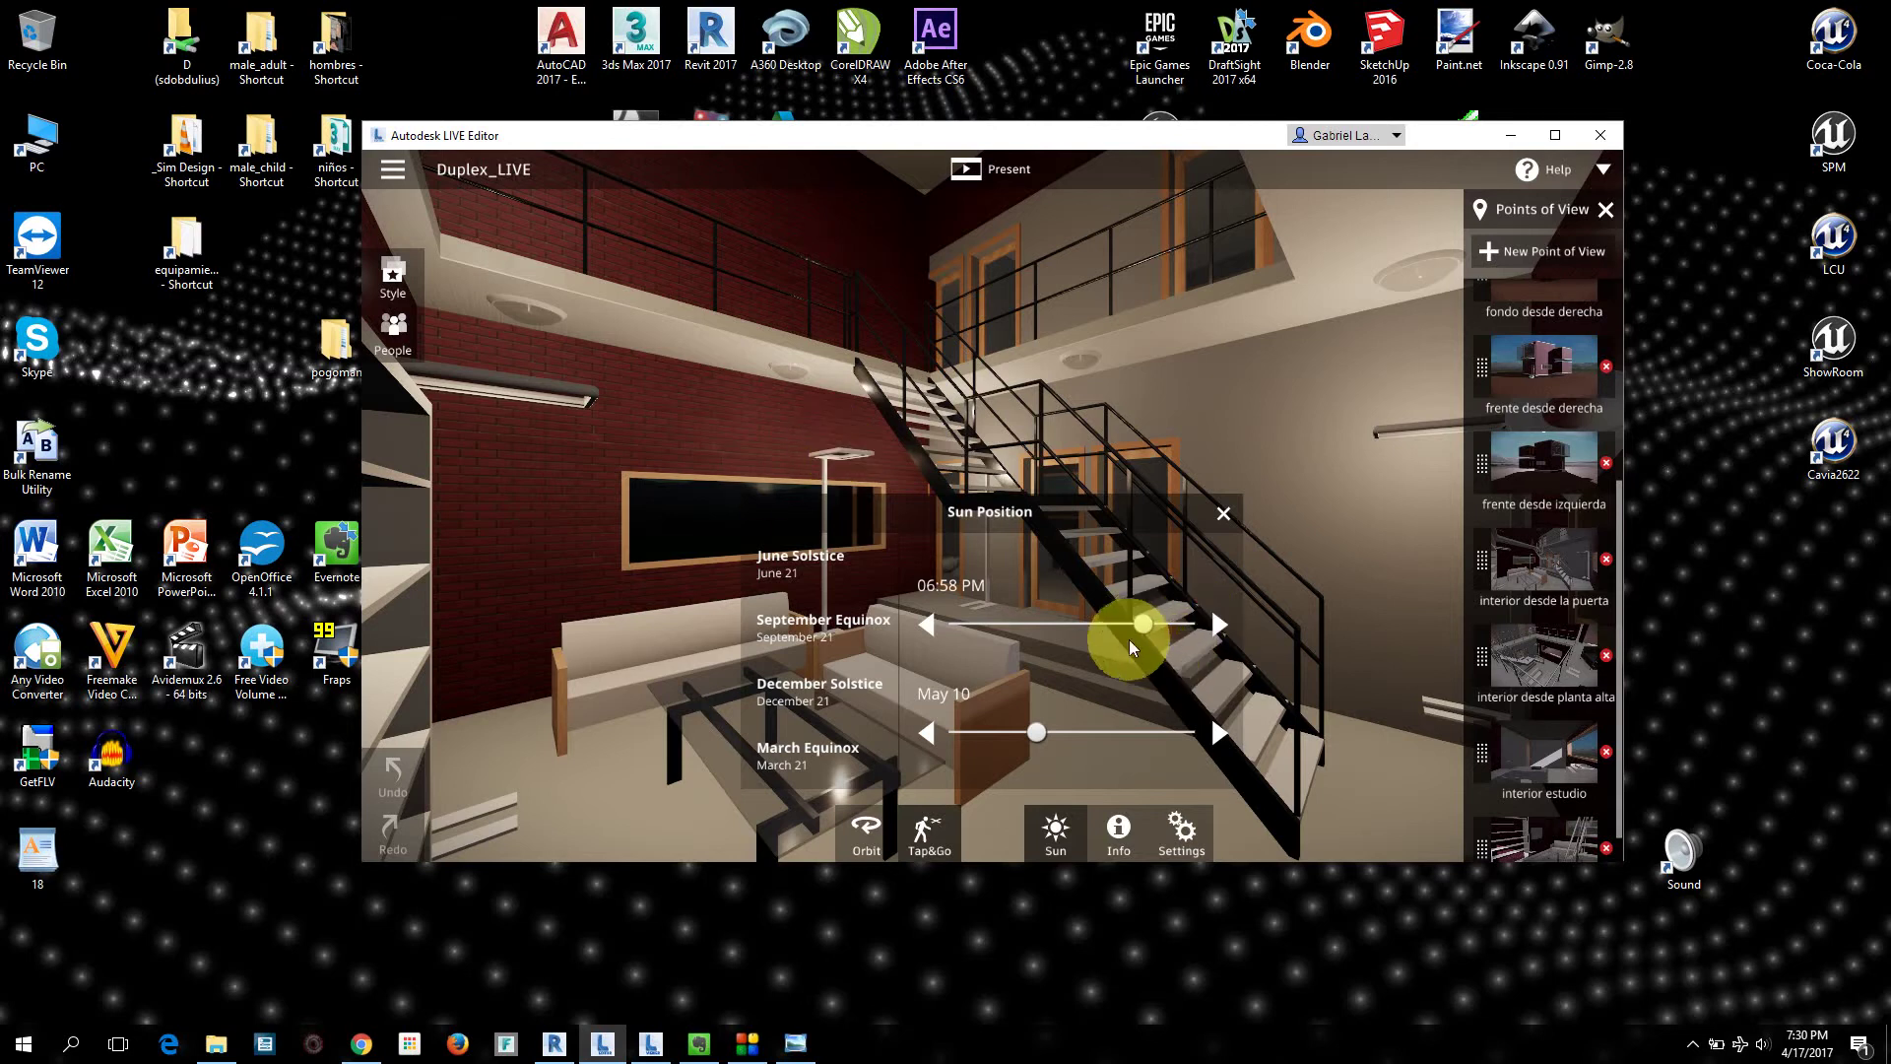
mouse_move(1130, 631)
mouse_down()
mouse_move(1073, 630)
mouse_move(1144, 629)
mouse_up()
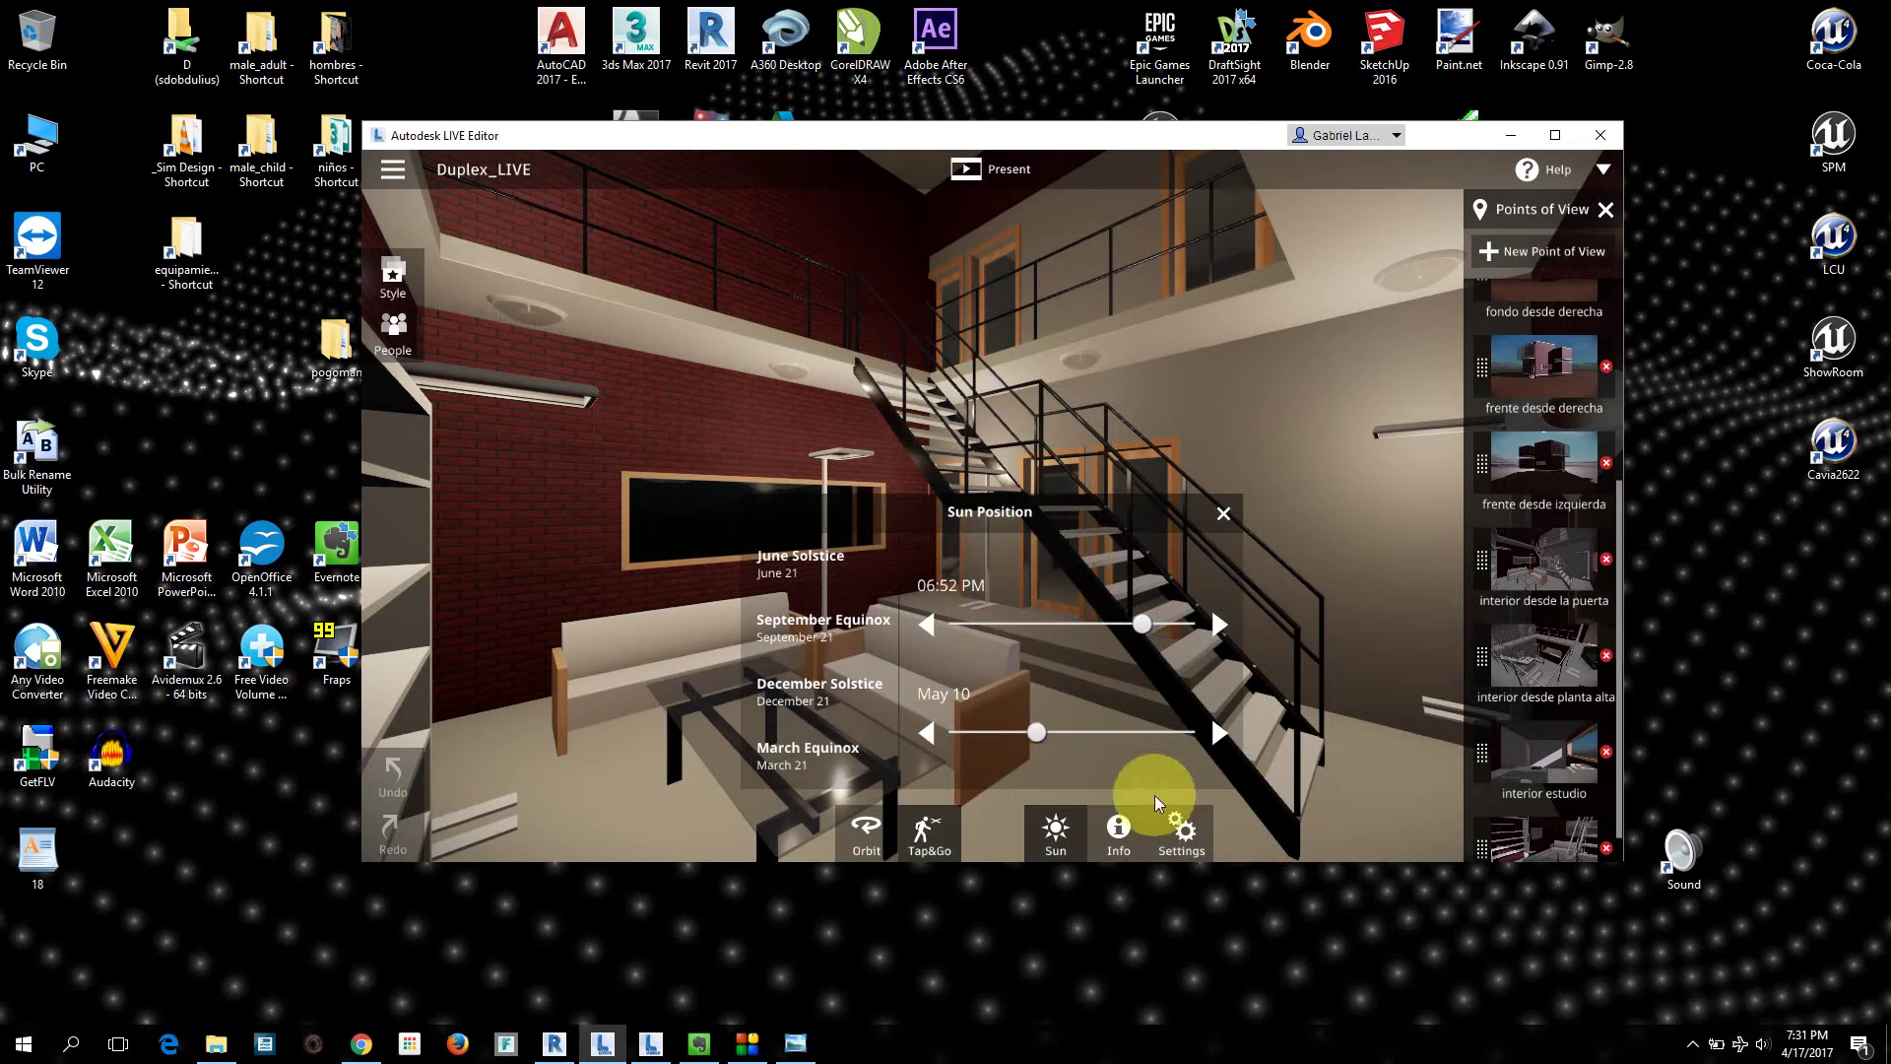
Step: Display the staircase's BIM Information: type lug, Stairs category, levels planta baja to planta alta
click(1119, 833)
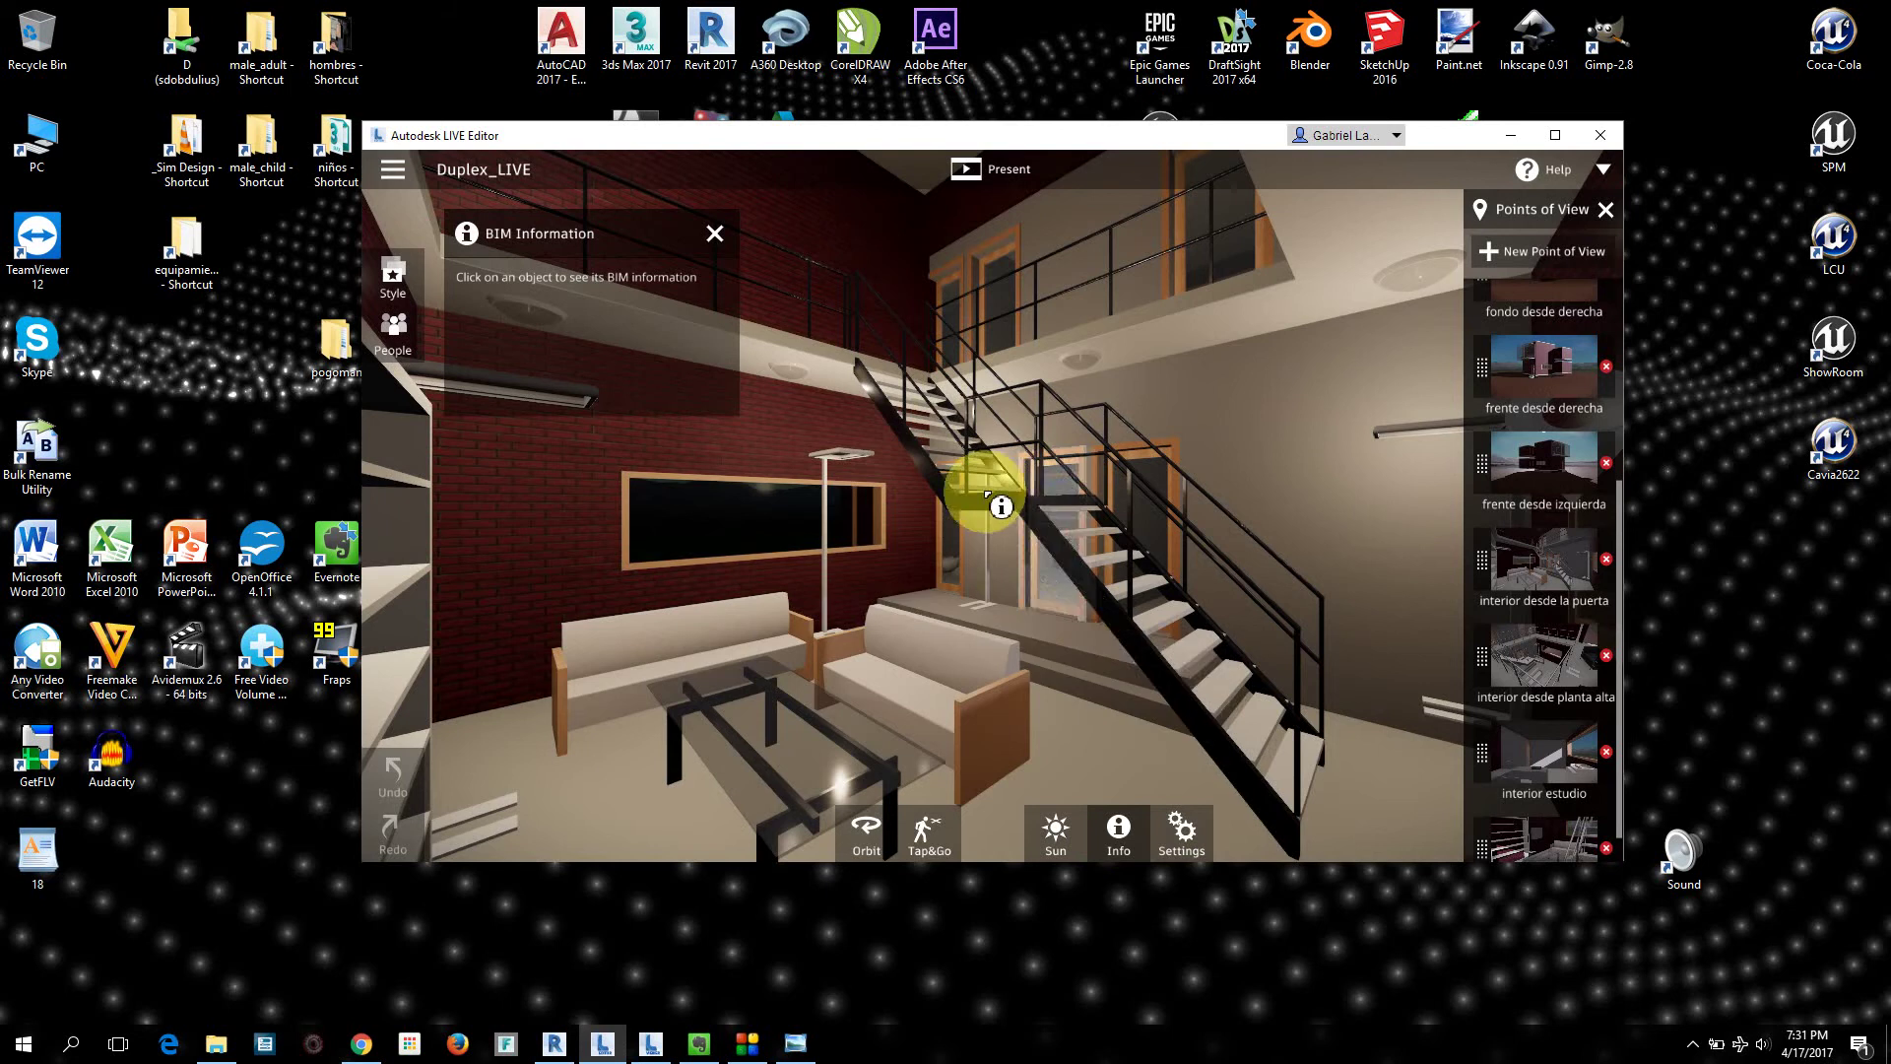
click(1119, 833)
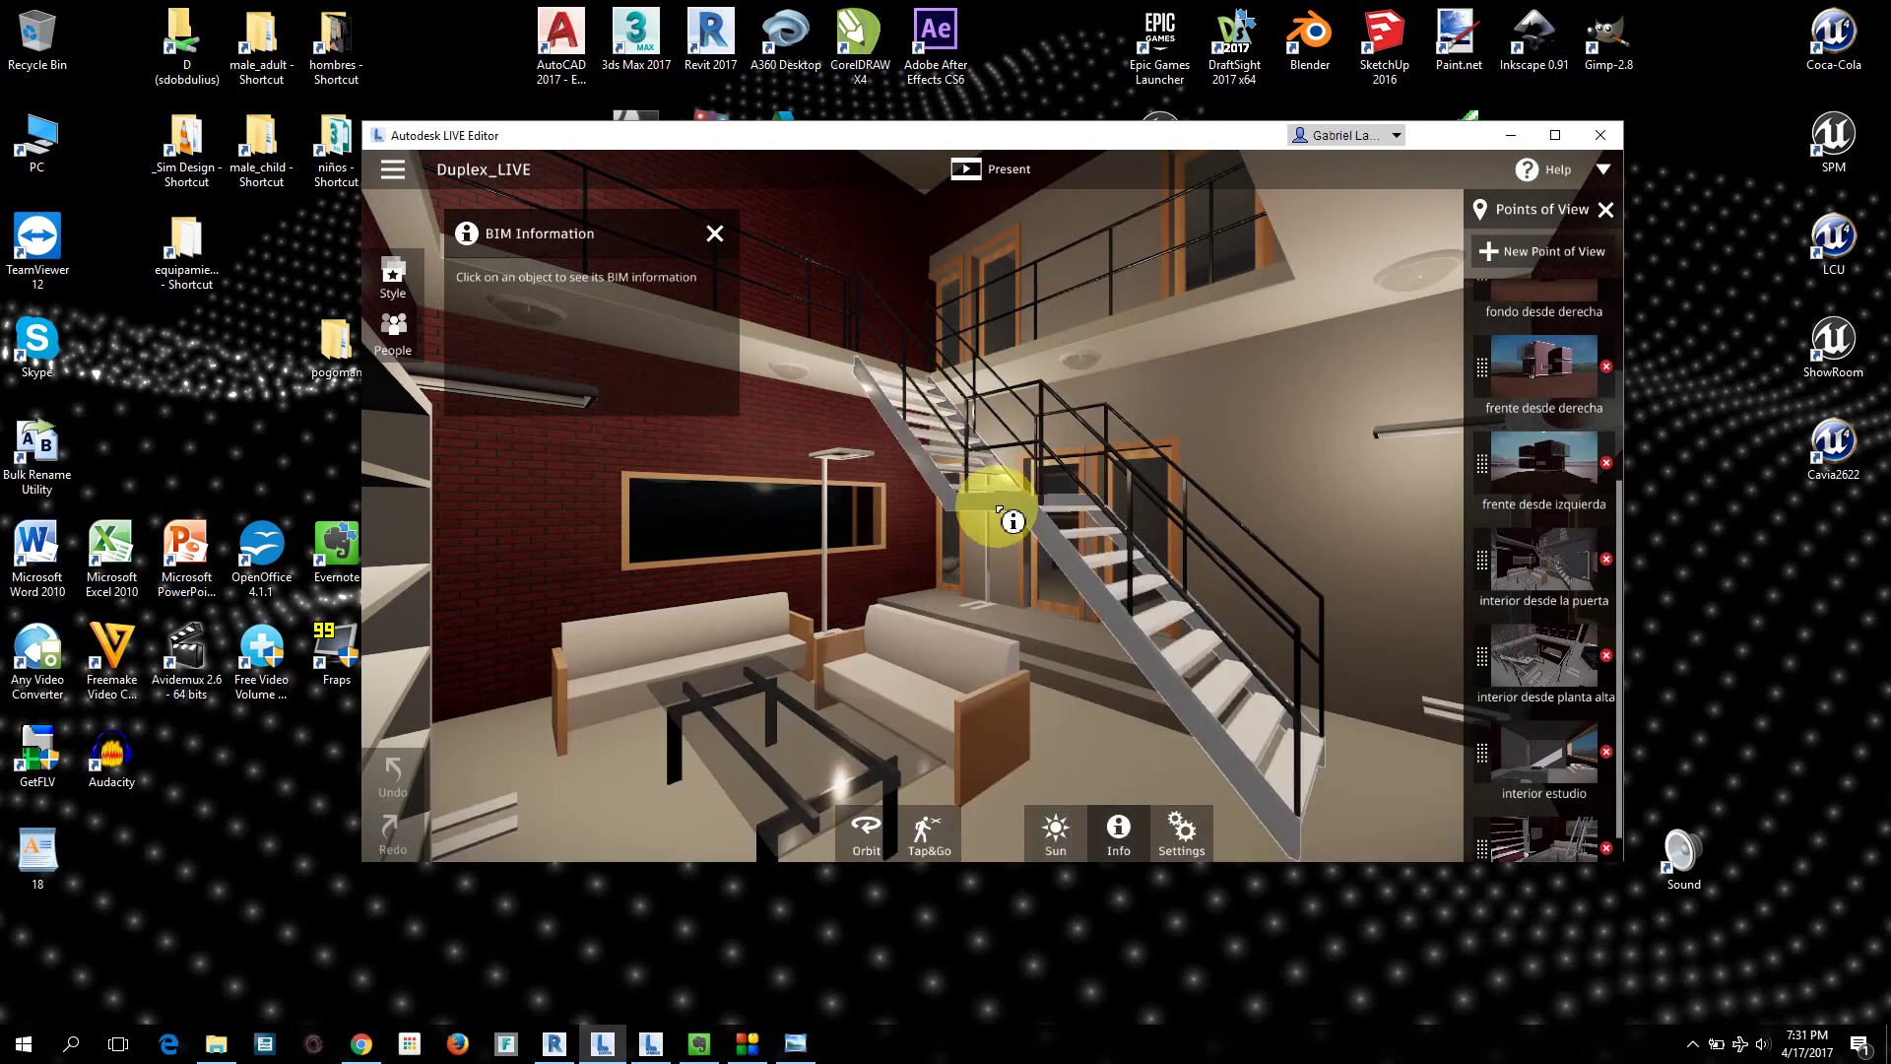
click(1000, 511)
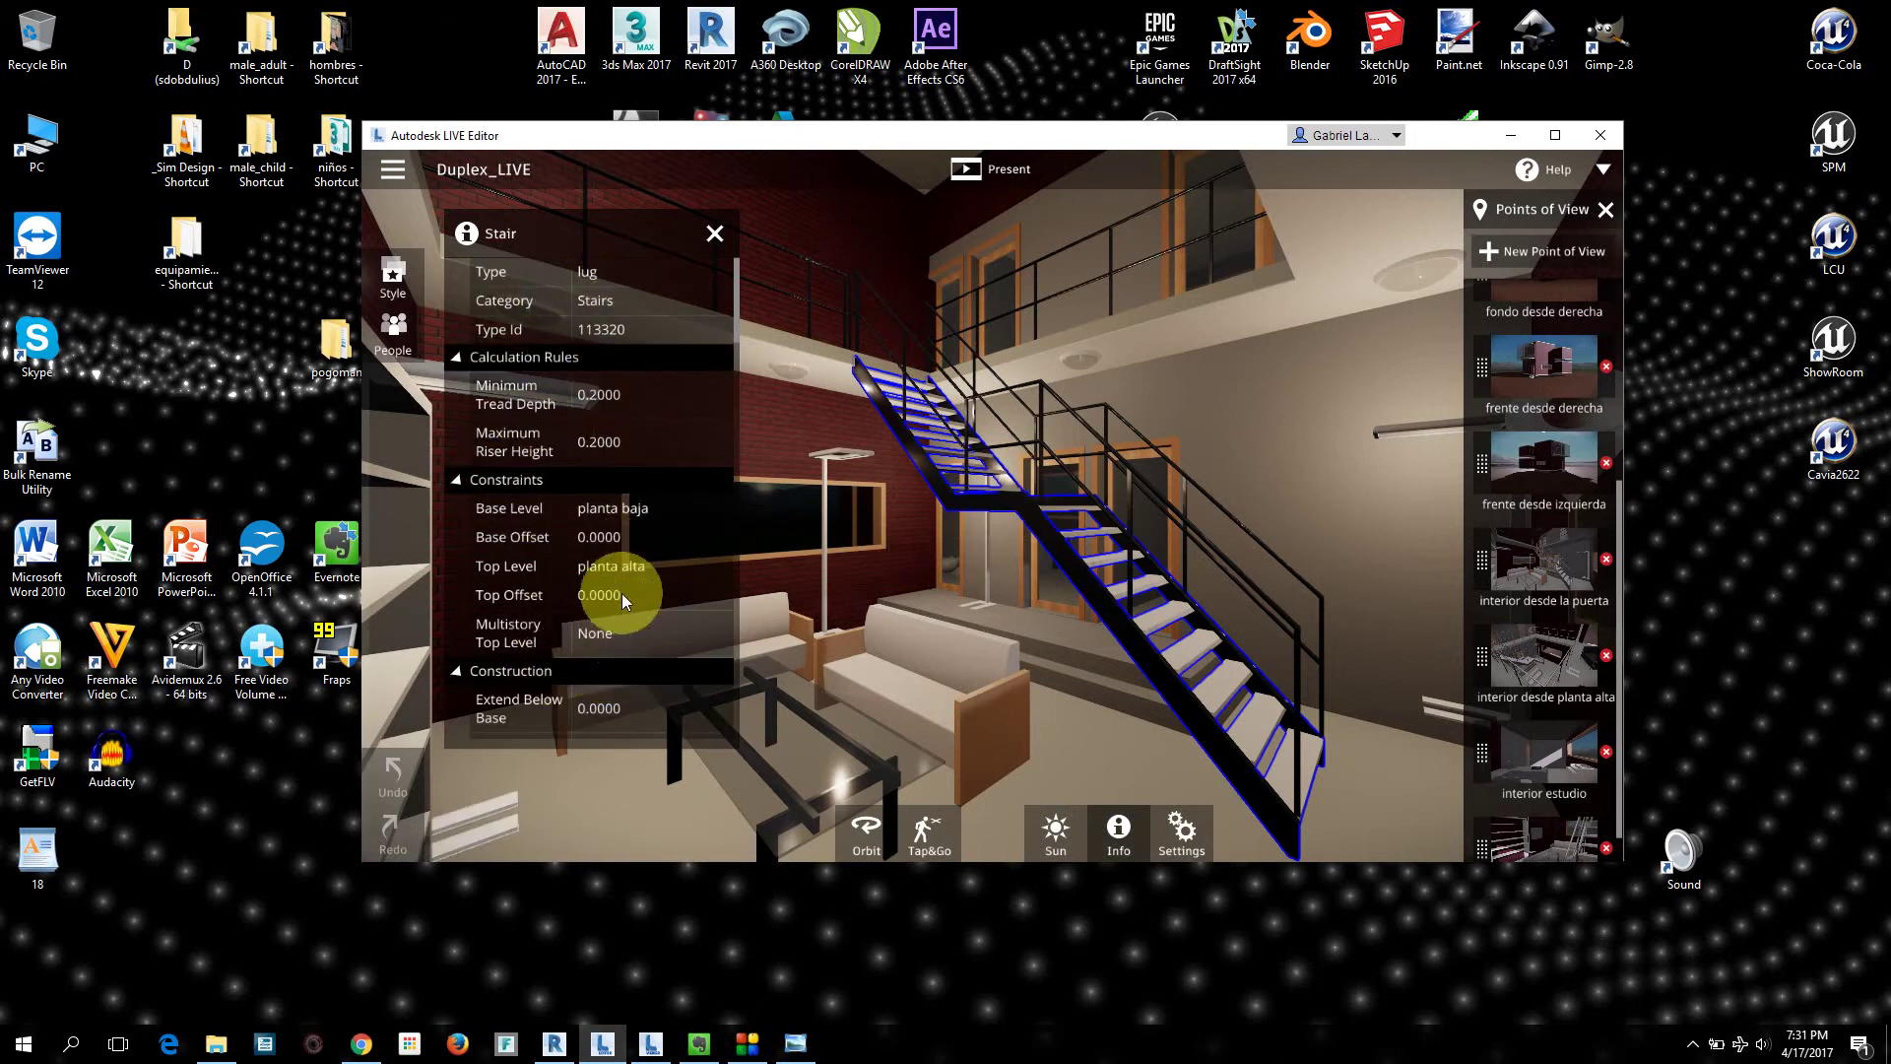
Step: Set the sun back to 01:12 PM daylight
click(1182, 838)
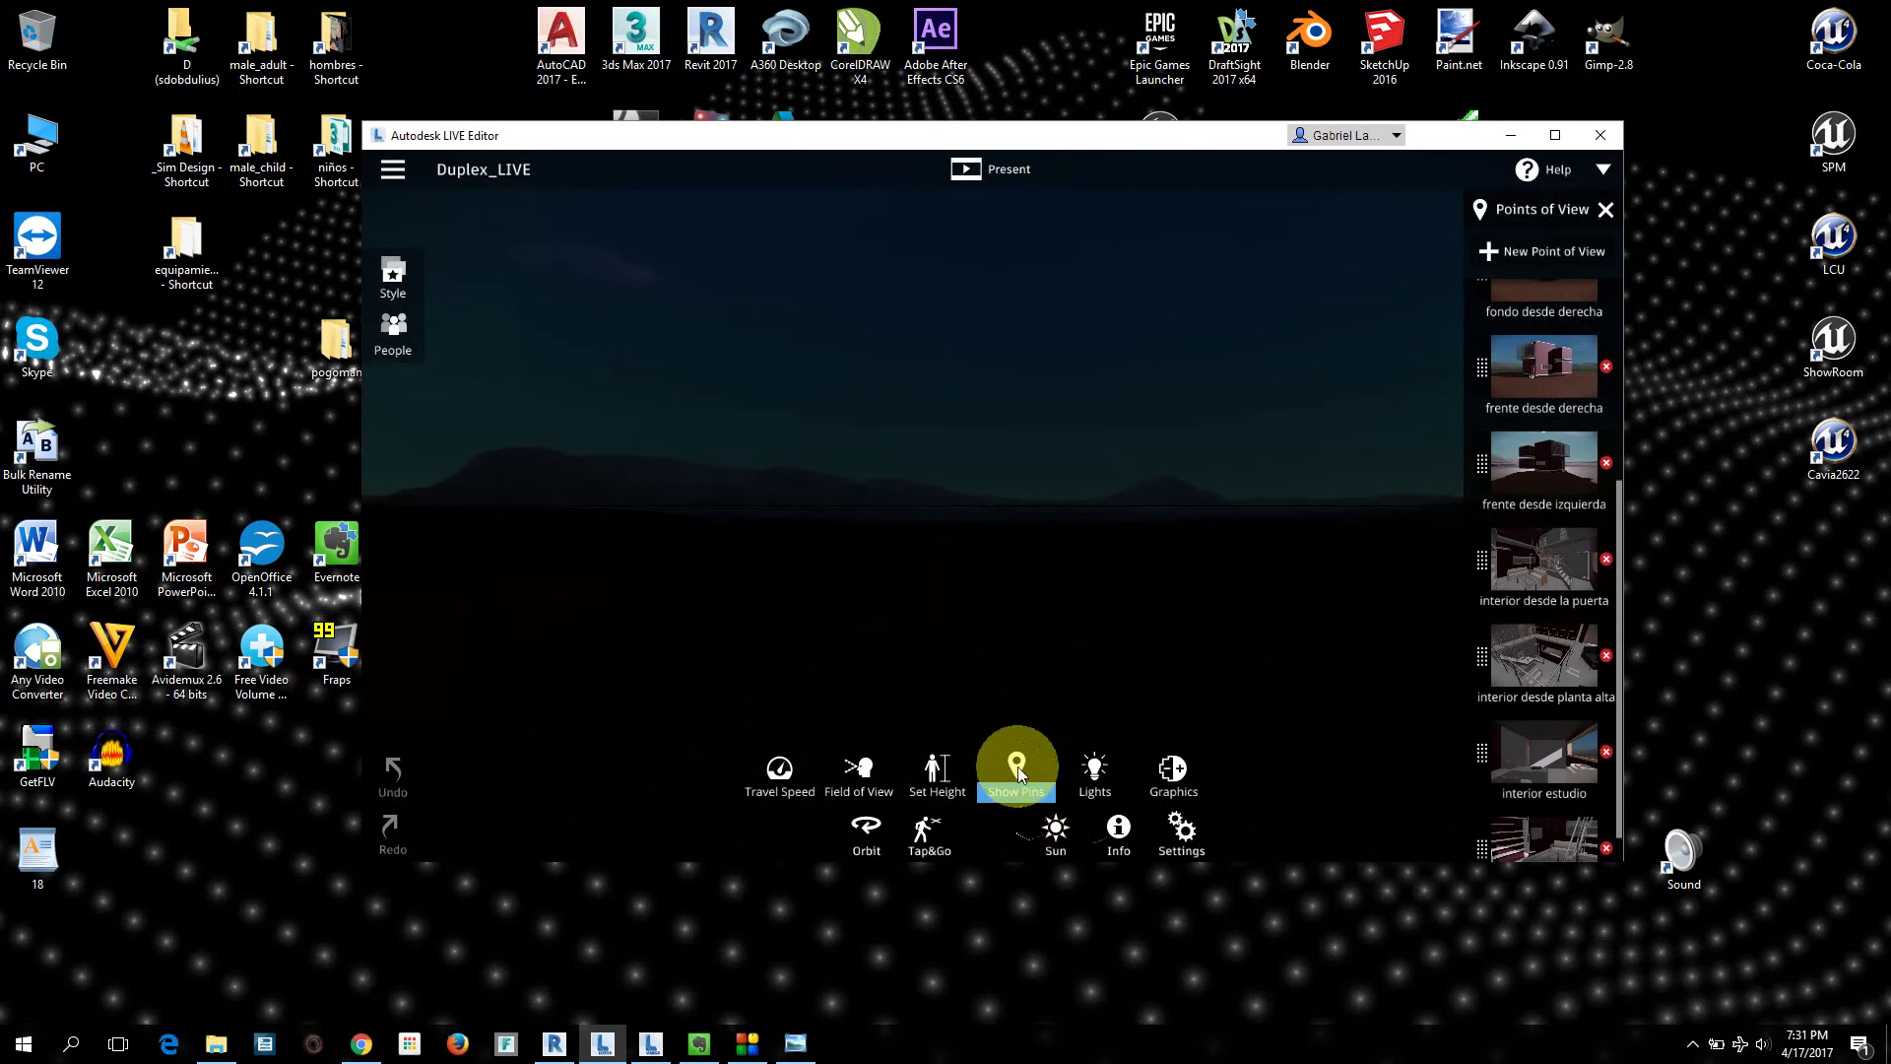
click(1055, 830)
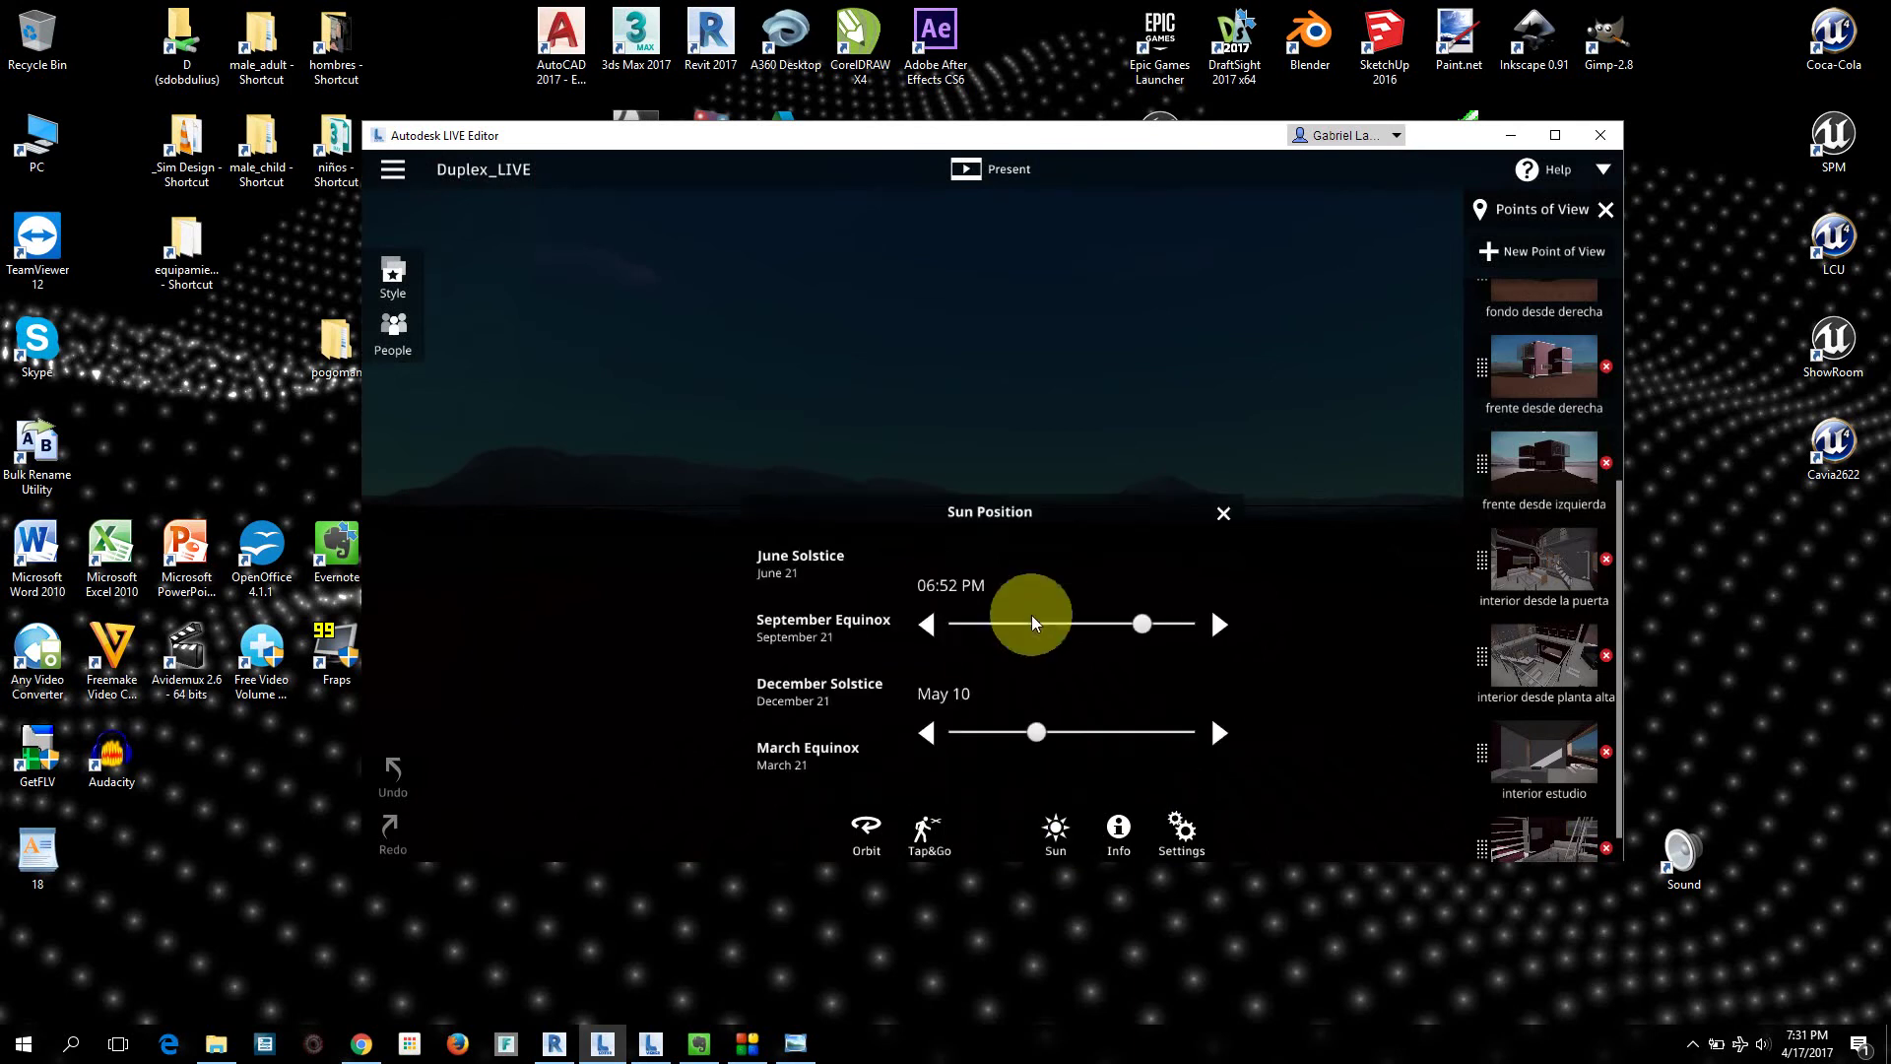
drag(1141, 623, 1073, 624)
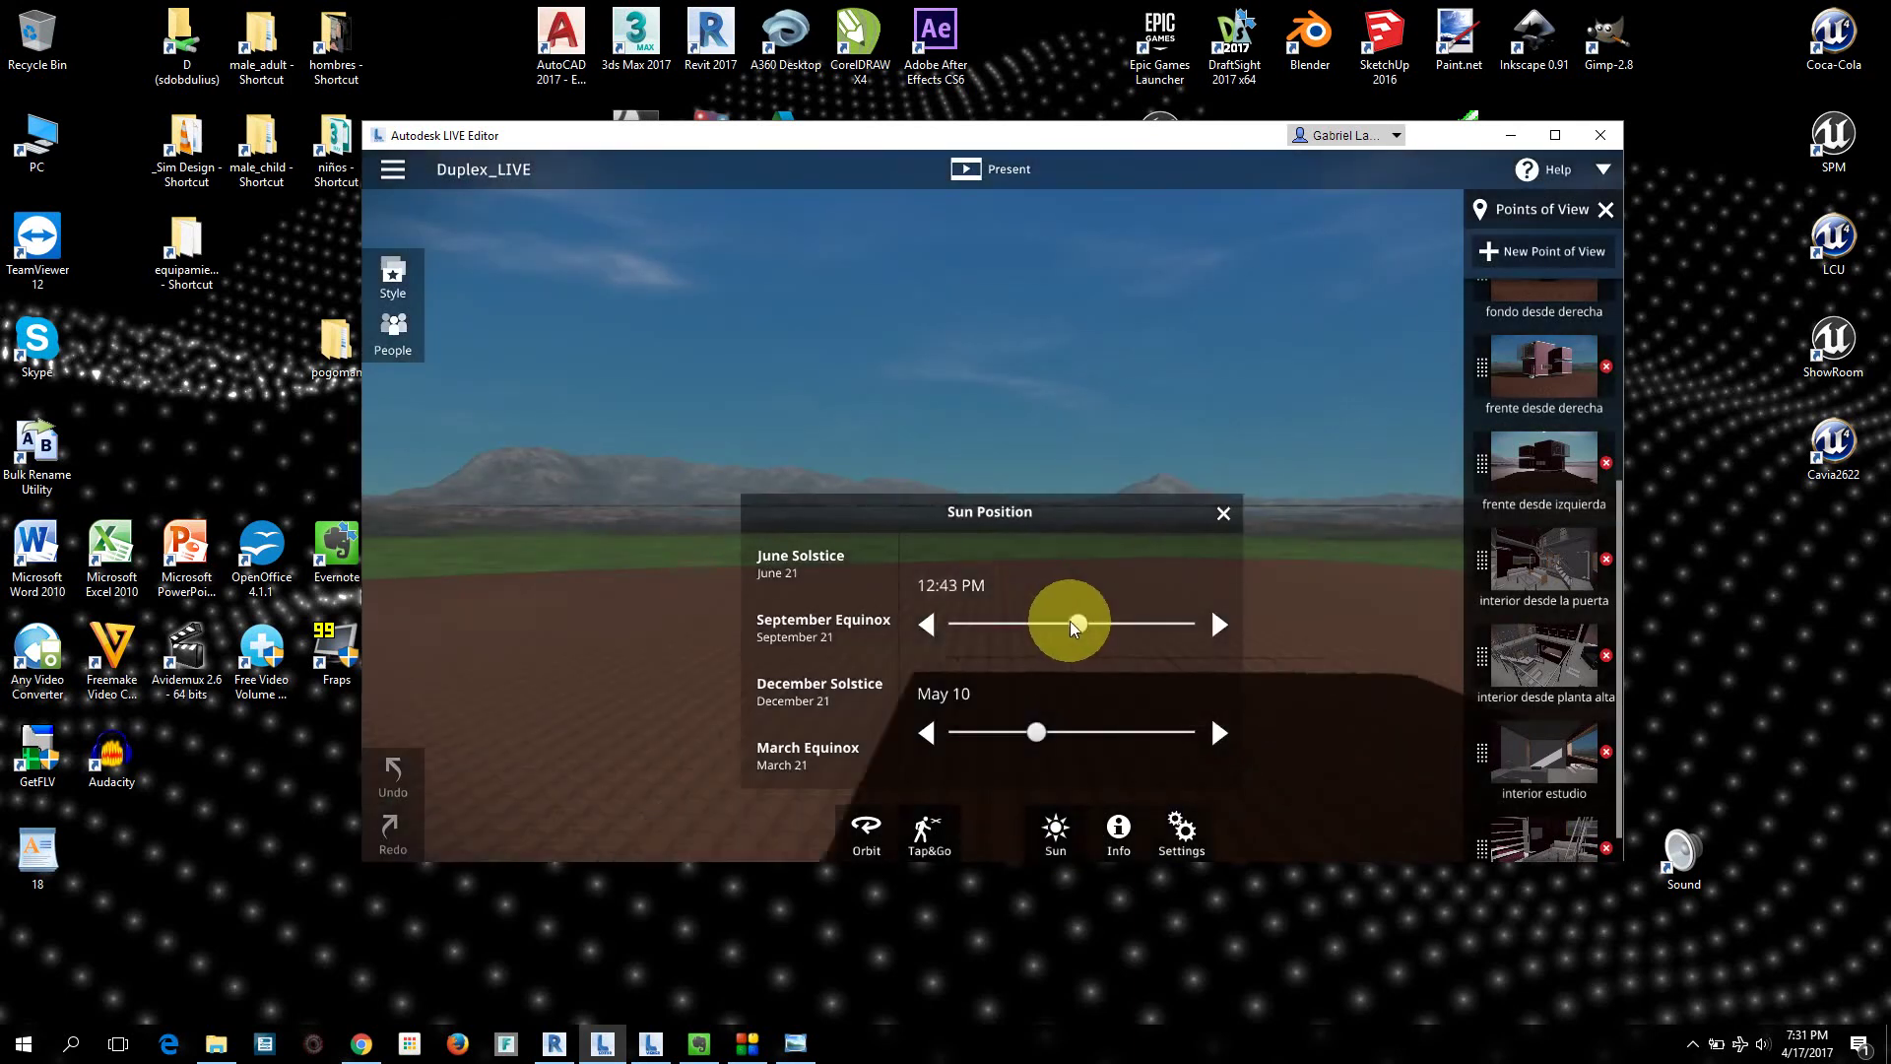
Step: Switch to the 'interior desde la puerta' view and review the Graphics Appearance/Performance options
click(1547, 559)
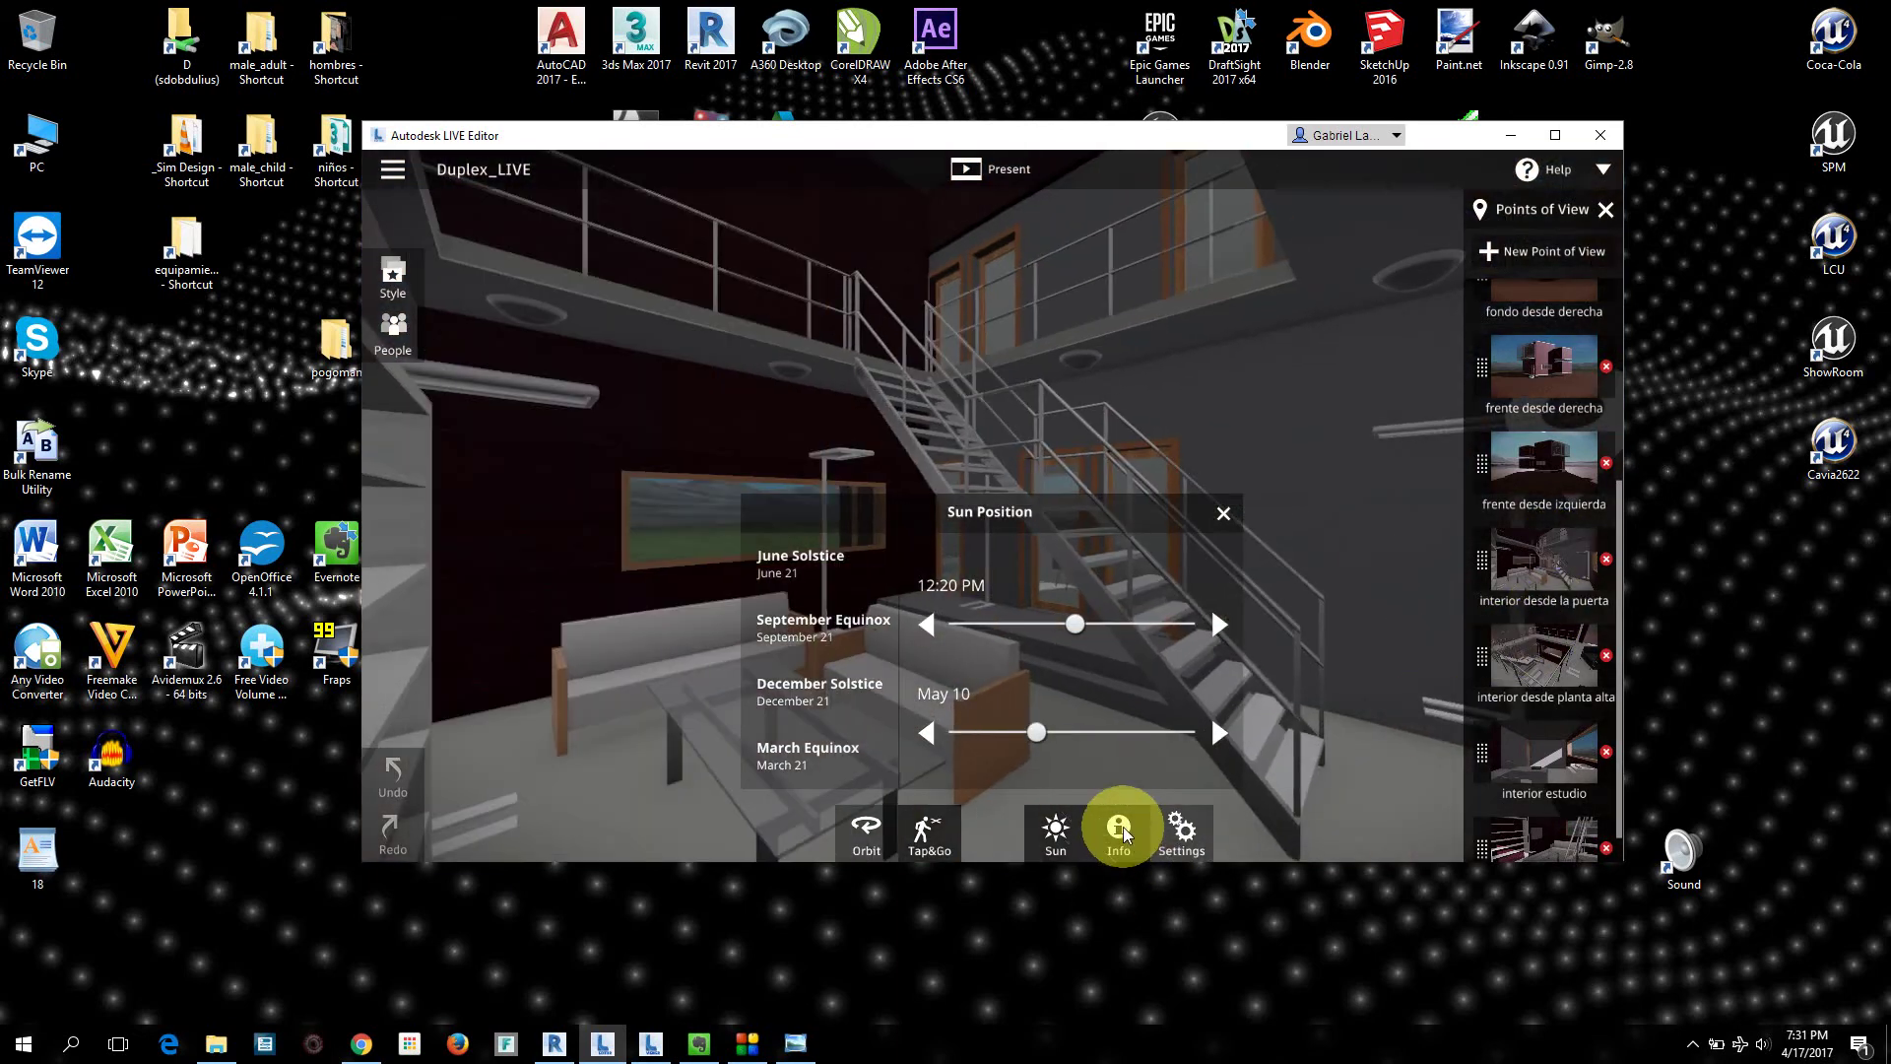
click(1187, 830)
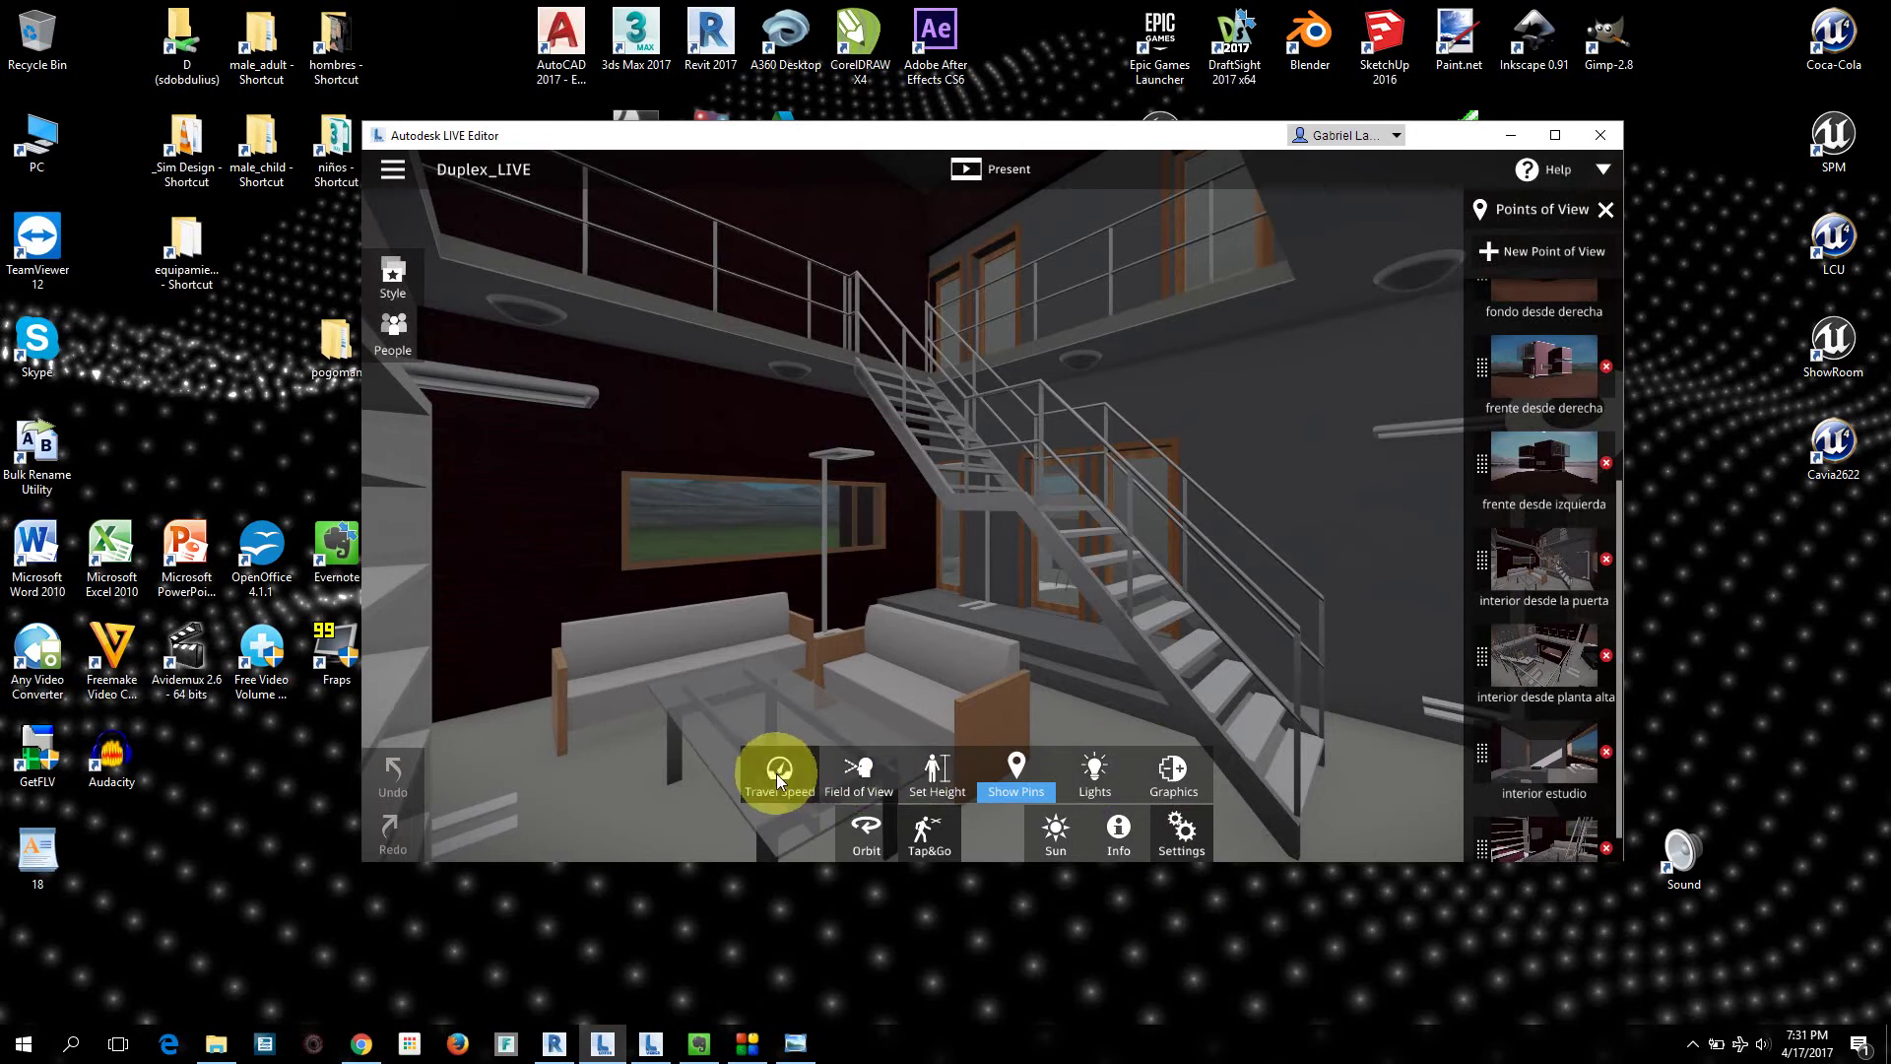
click(1170, 767)
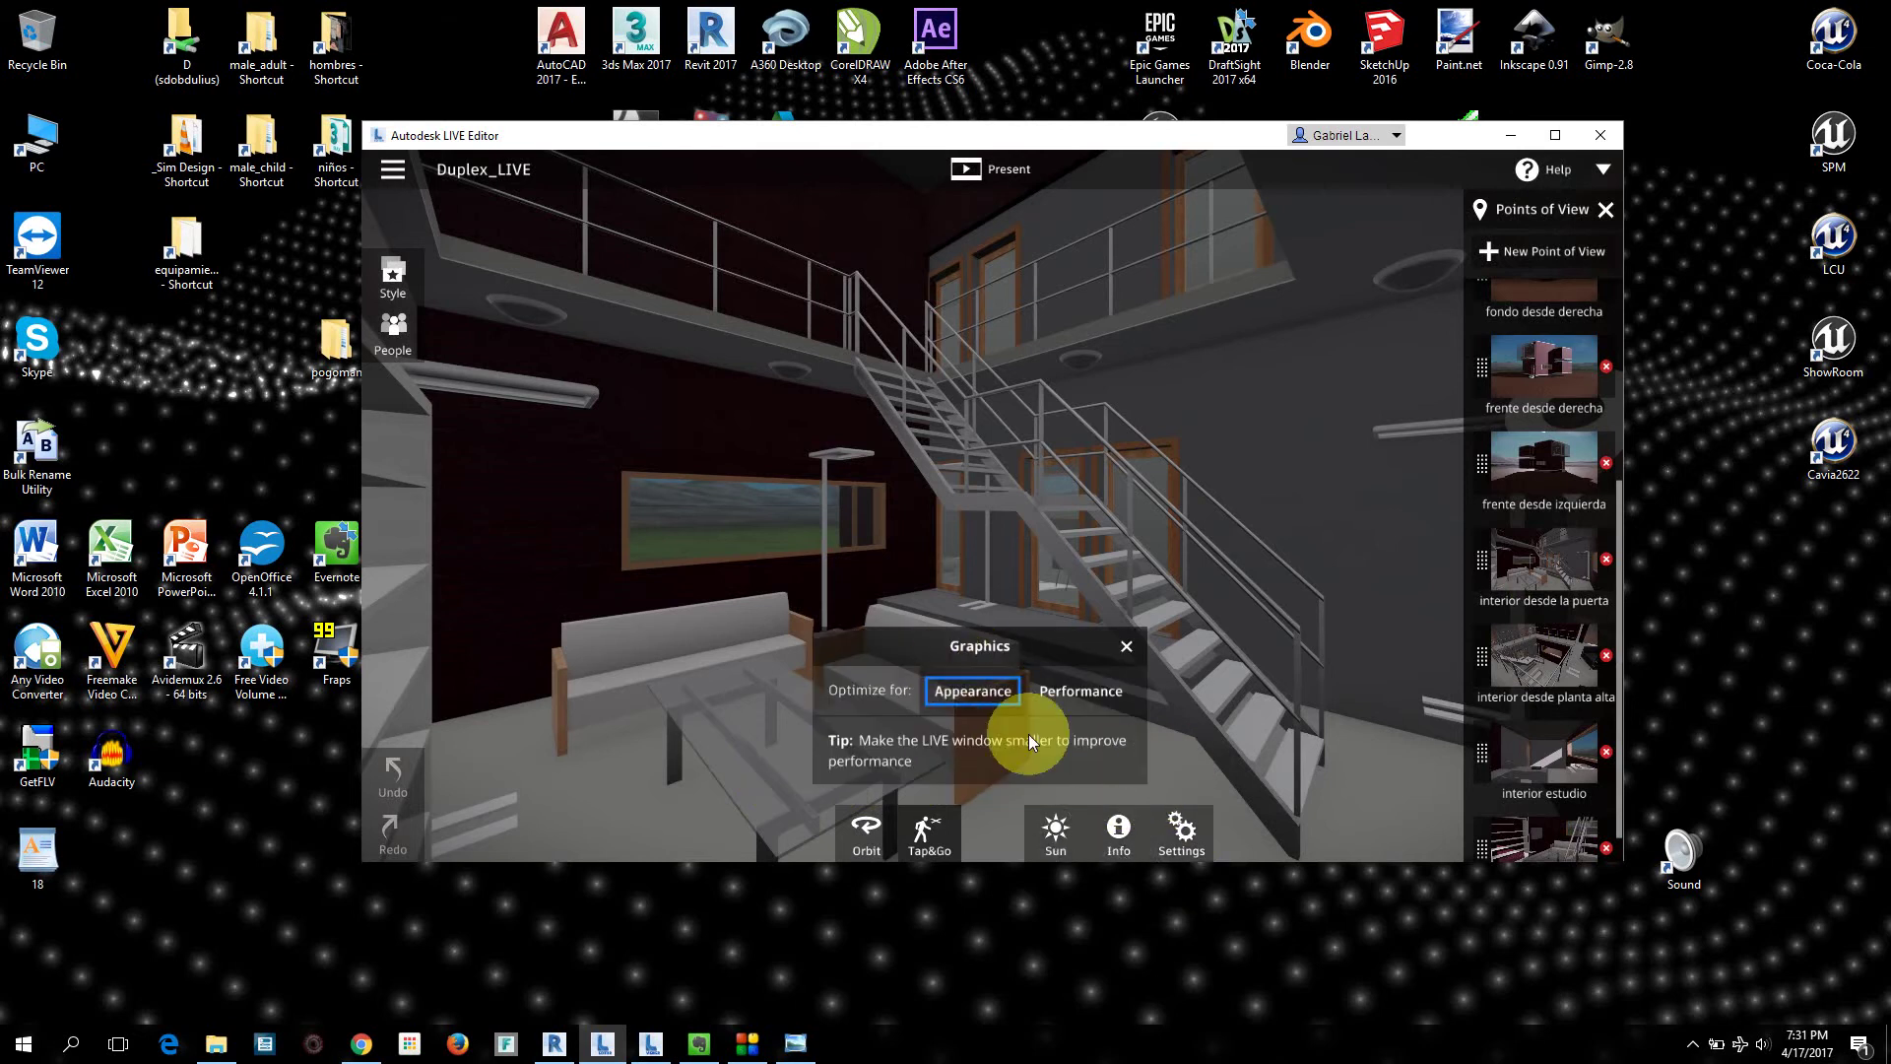
click(1128, 647)
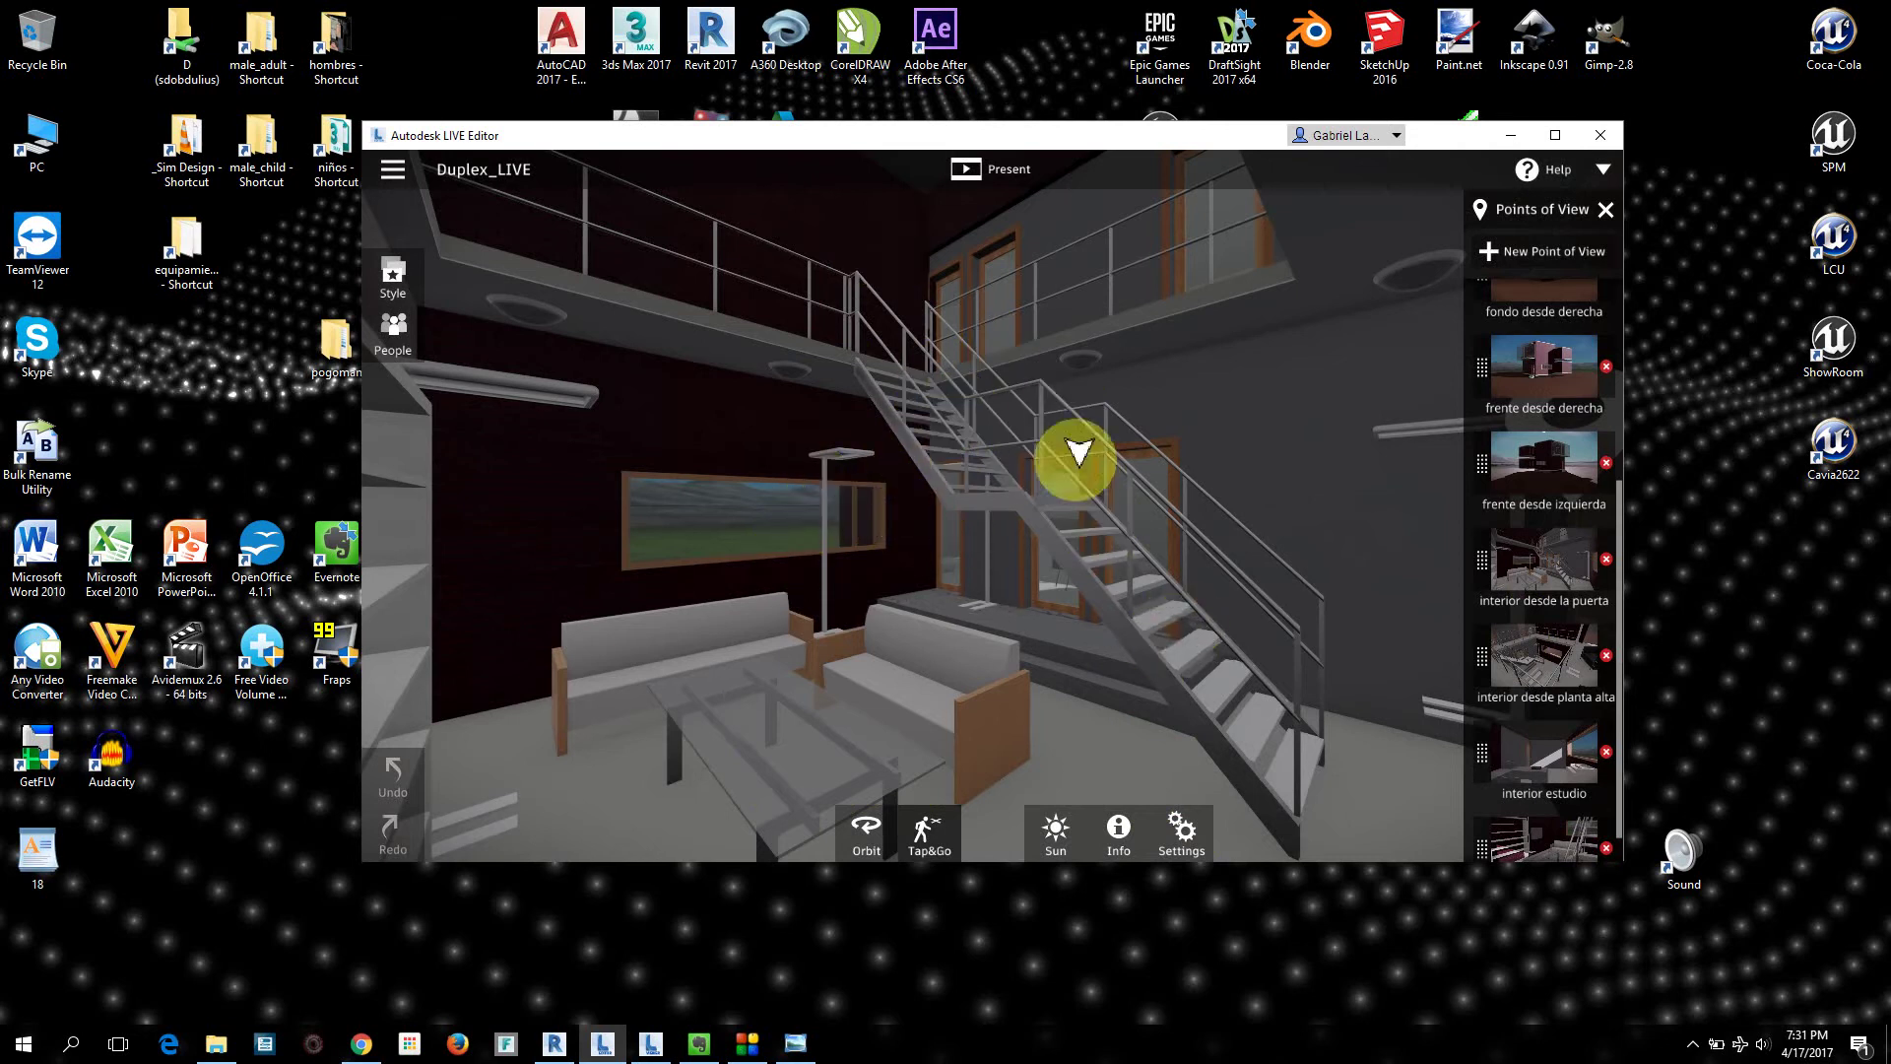
Step: Close the Points of View list and look over the main menu's Publish to Windows option
click(1607, 211)
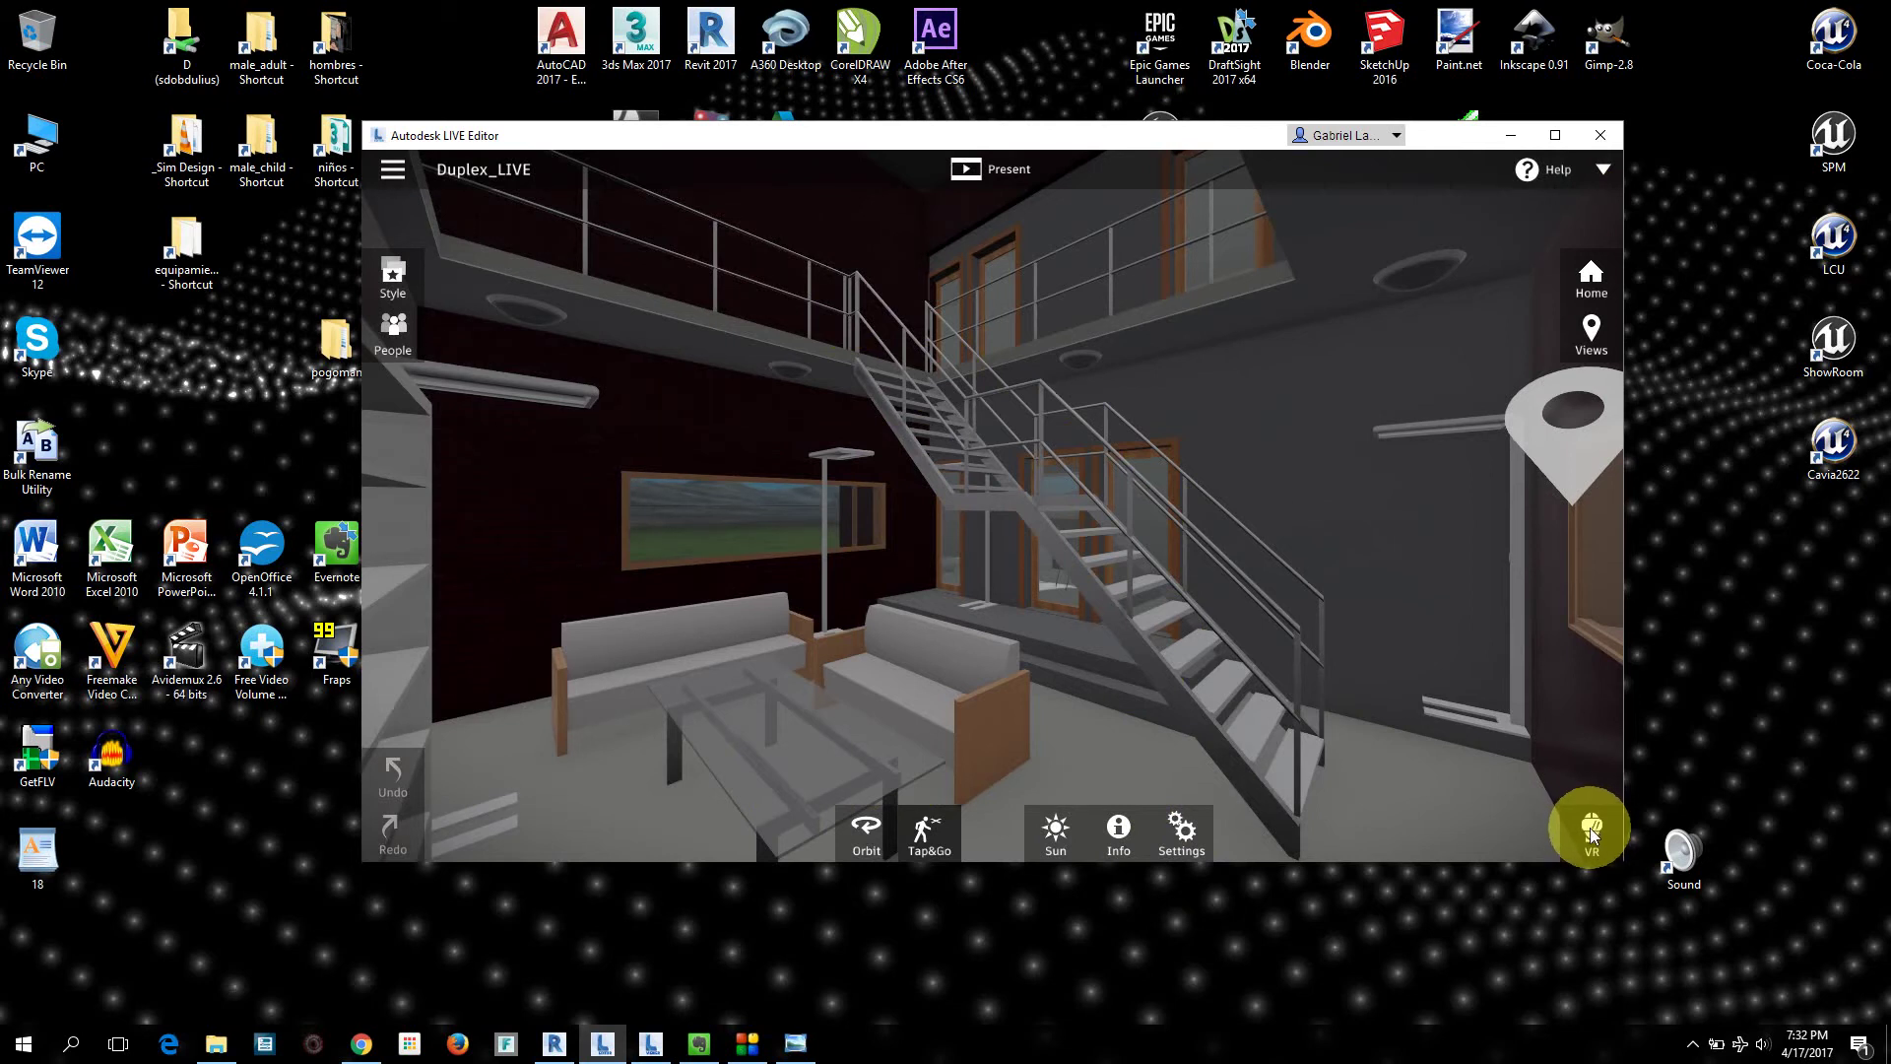
click(394, 174)
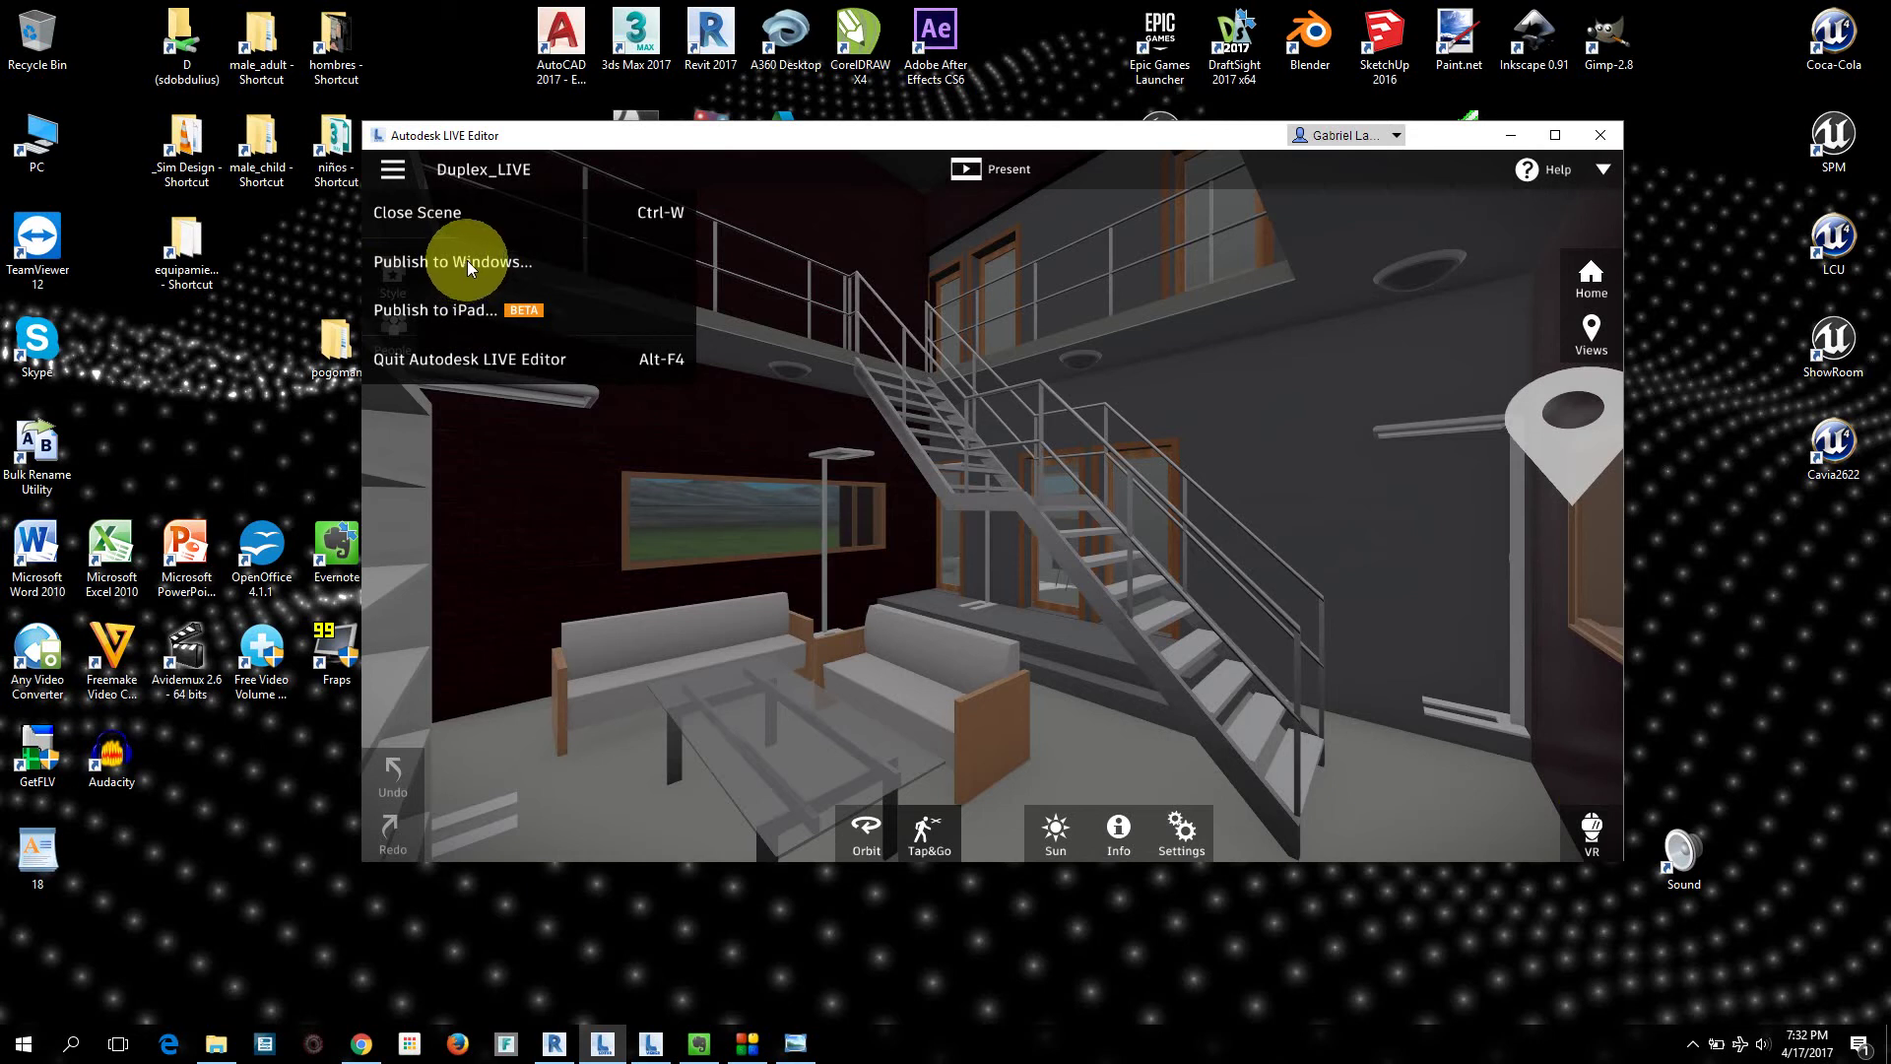
click(547, 140)
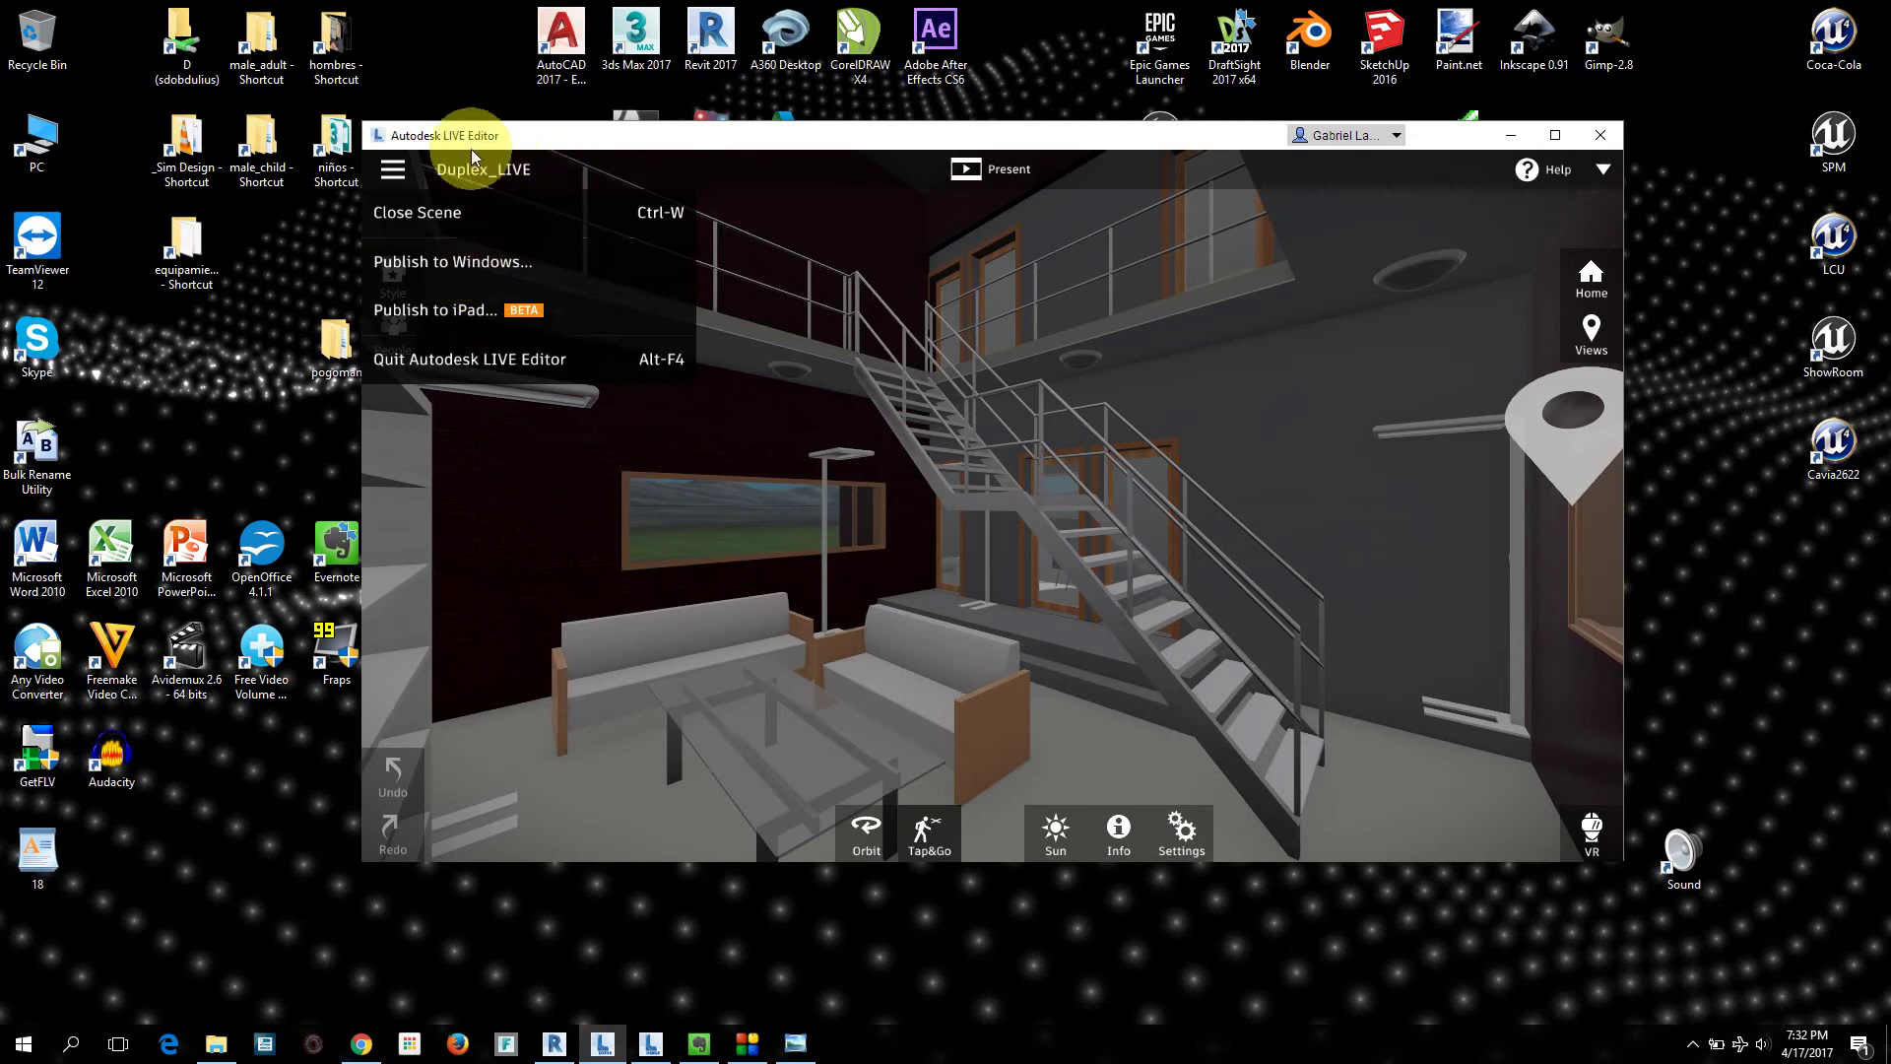
click(391, 169)
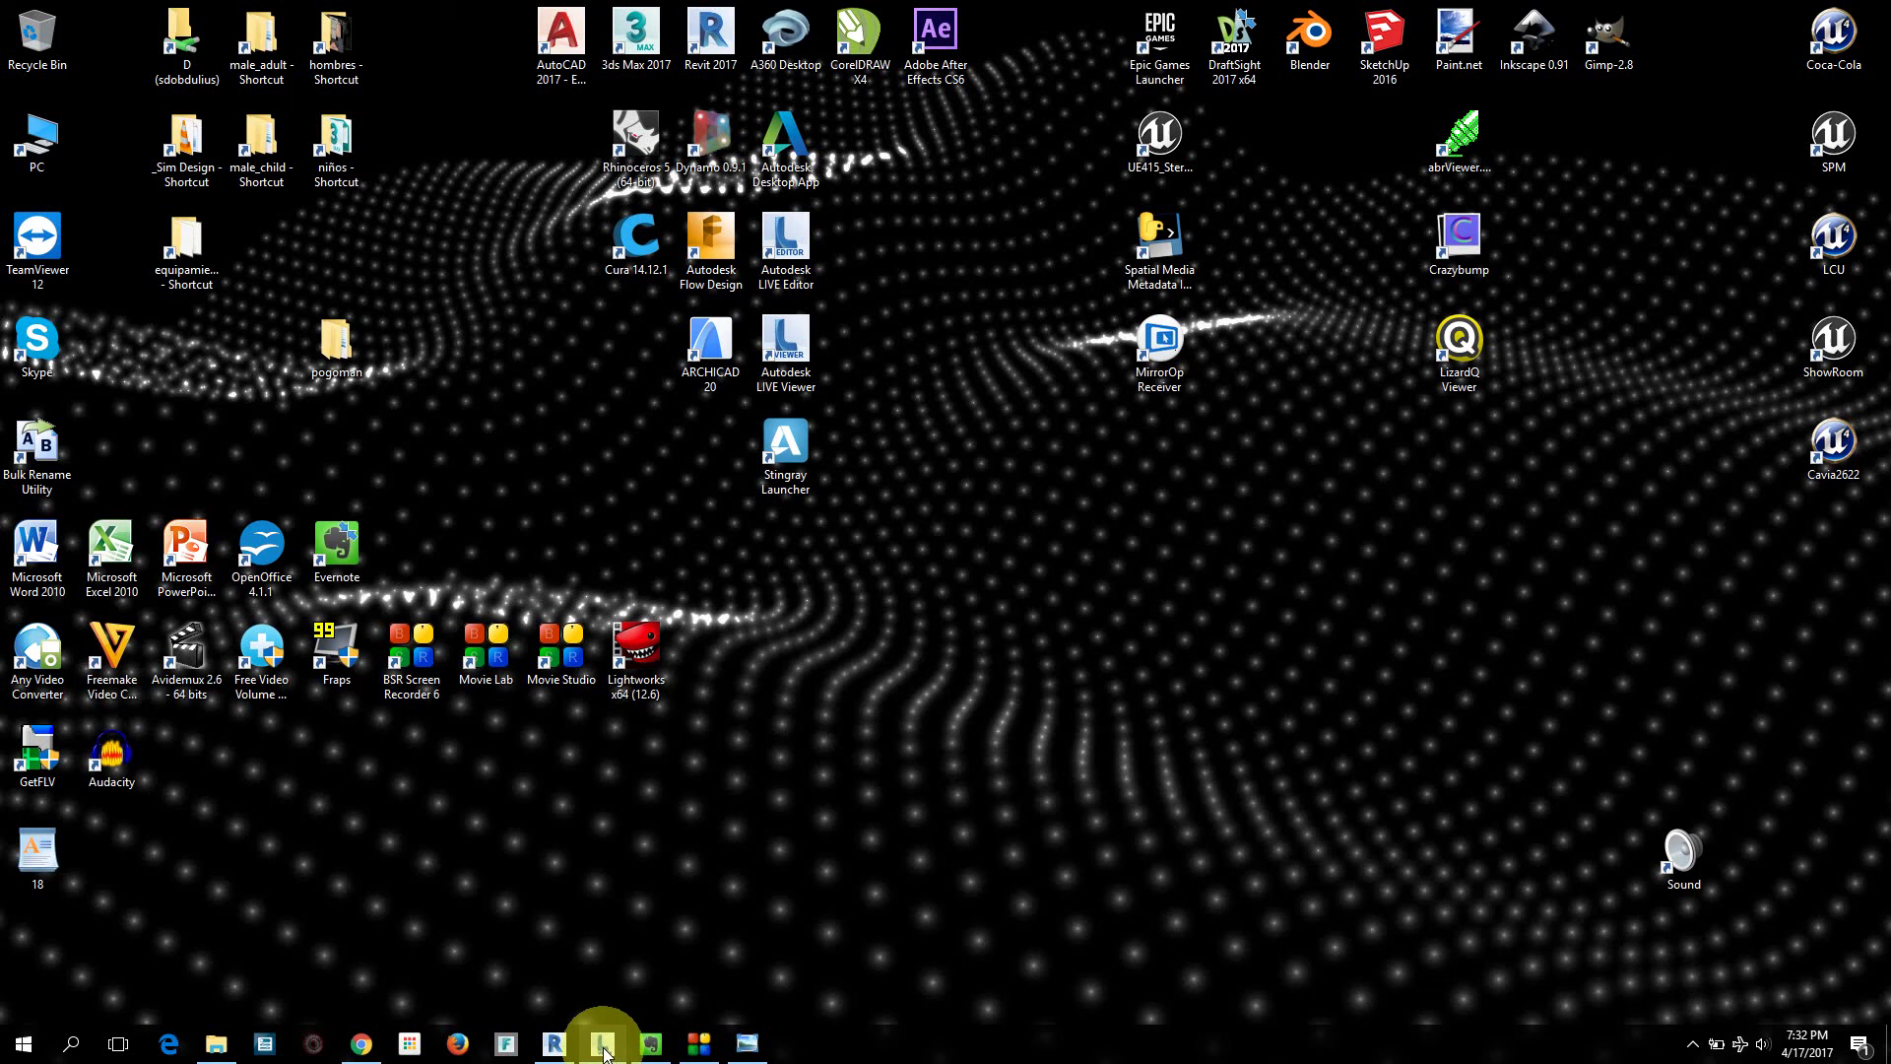
Step: Bring LIVE Viewer forward and set its sun to 09:02 AM on May 10
click(604, 1042)
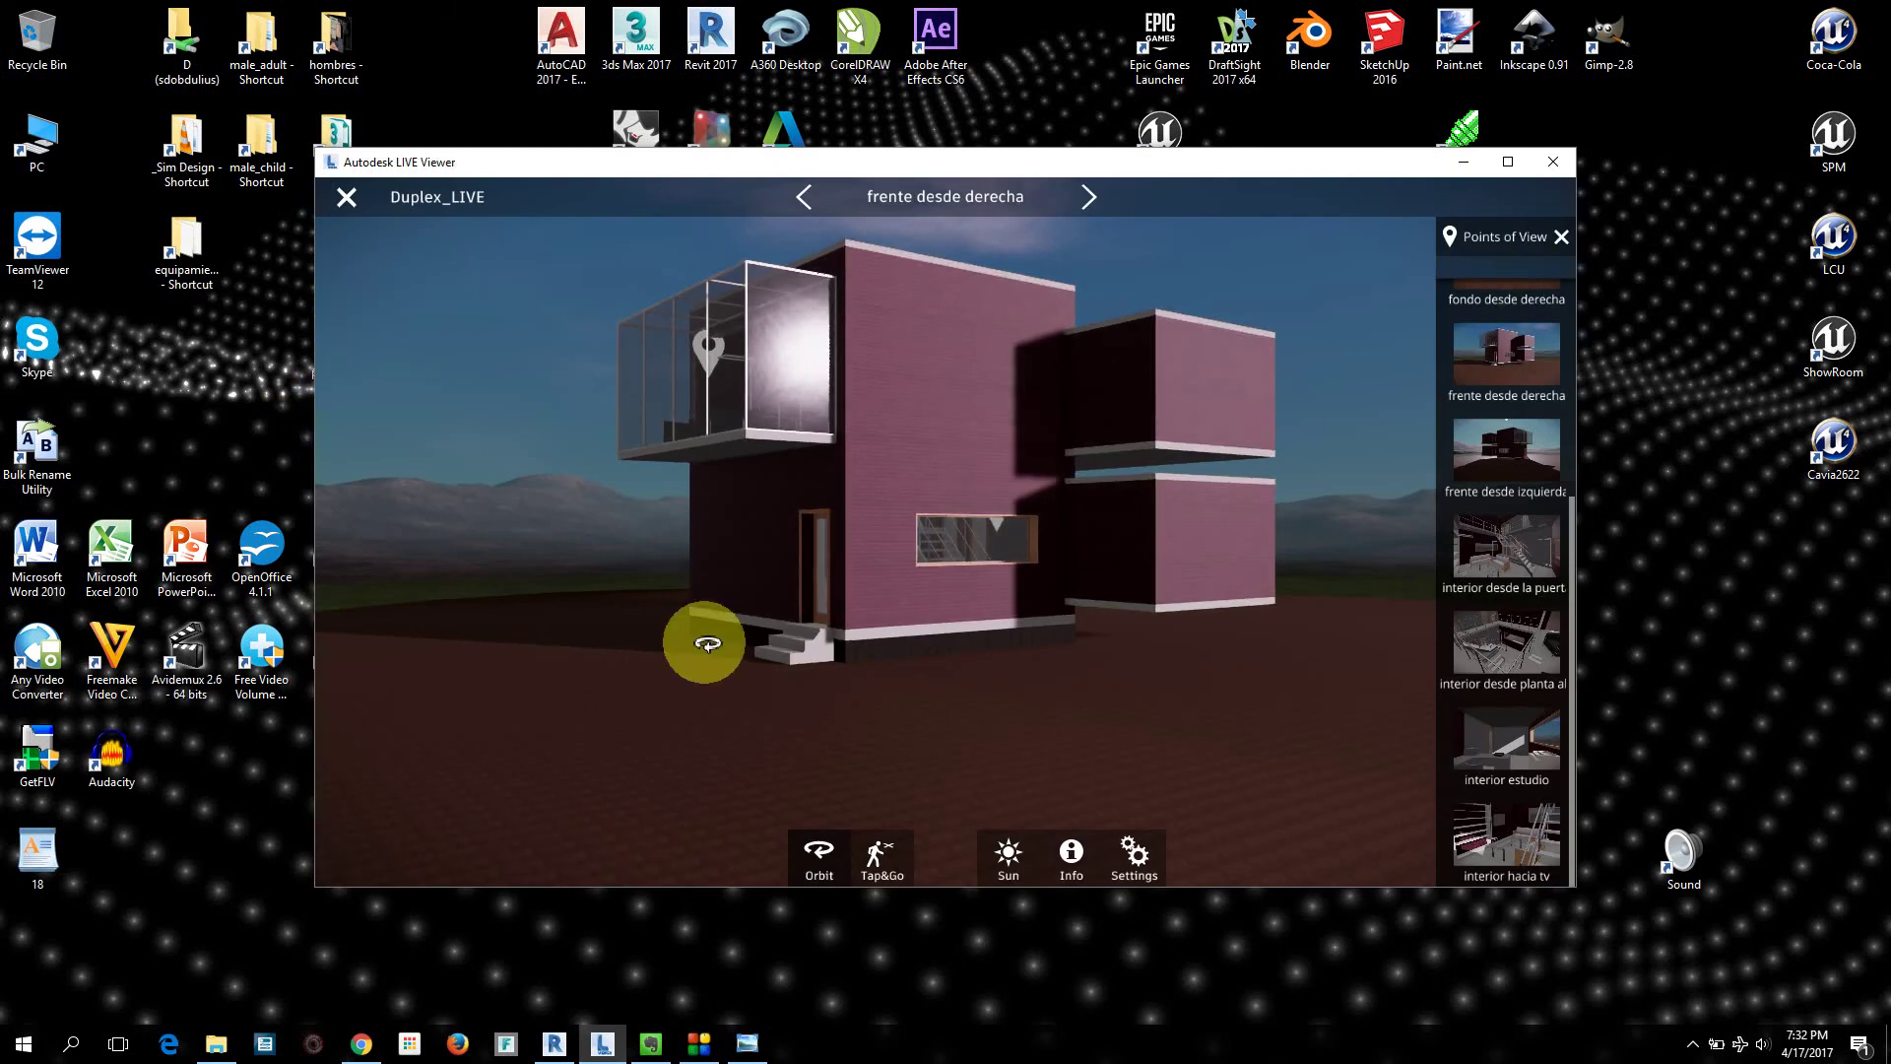
click(1010, 864)
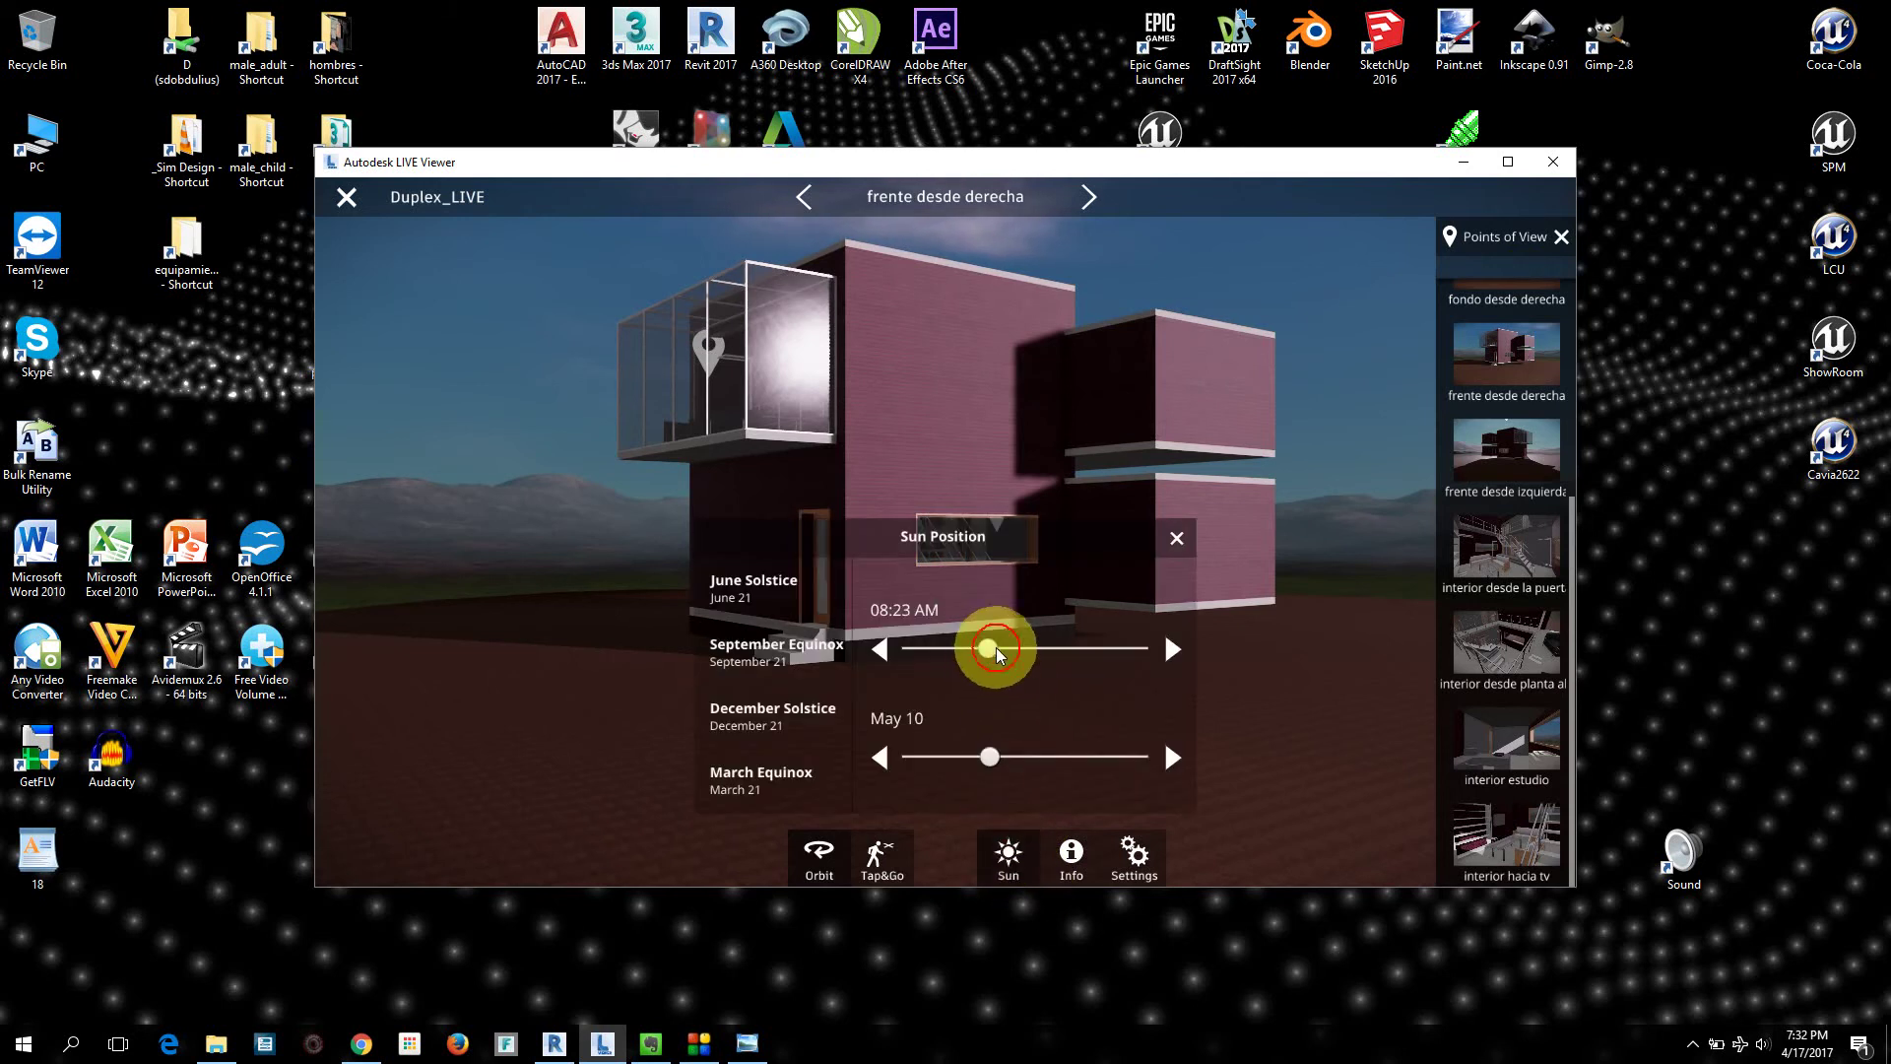
drag(995, 650, 1101, 658)
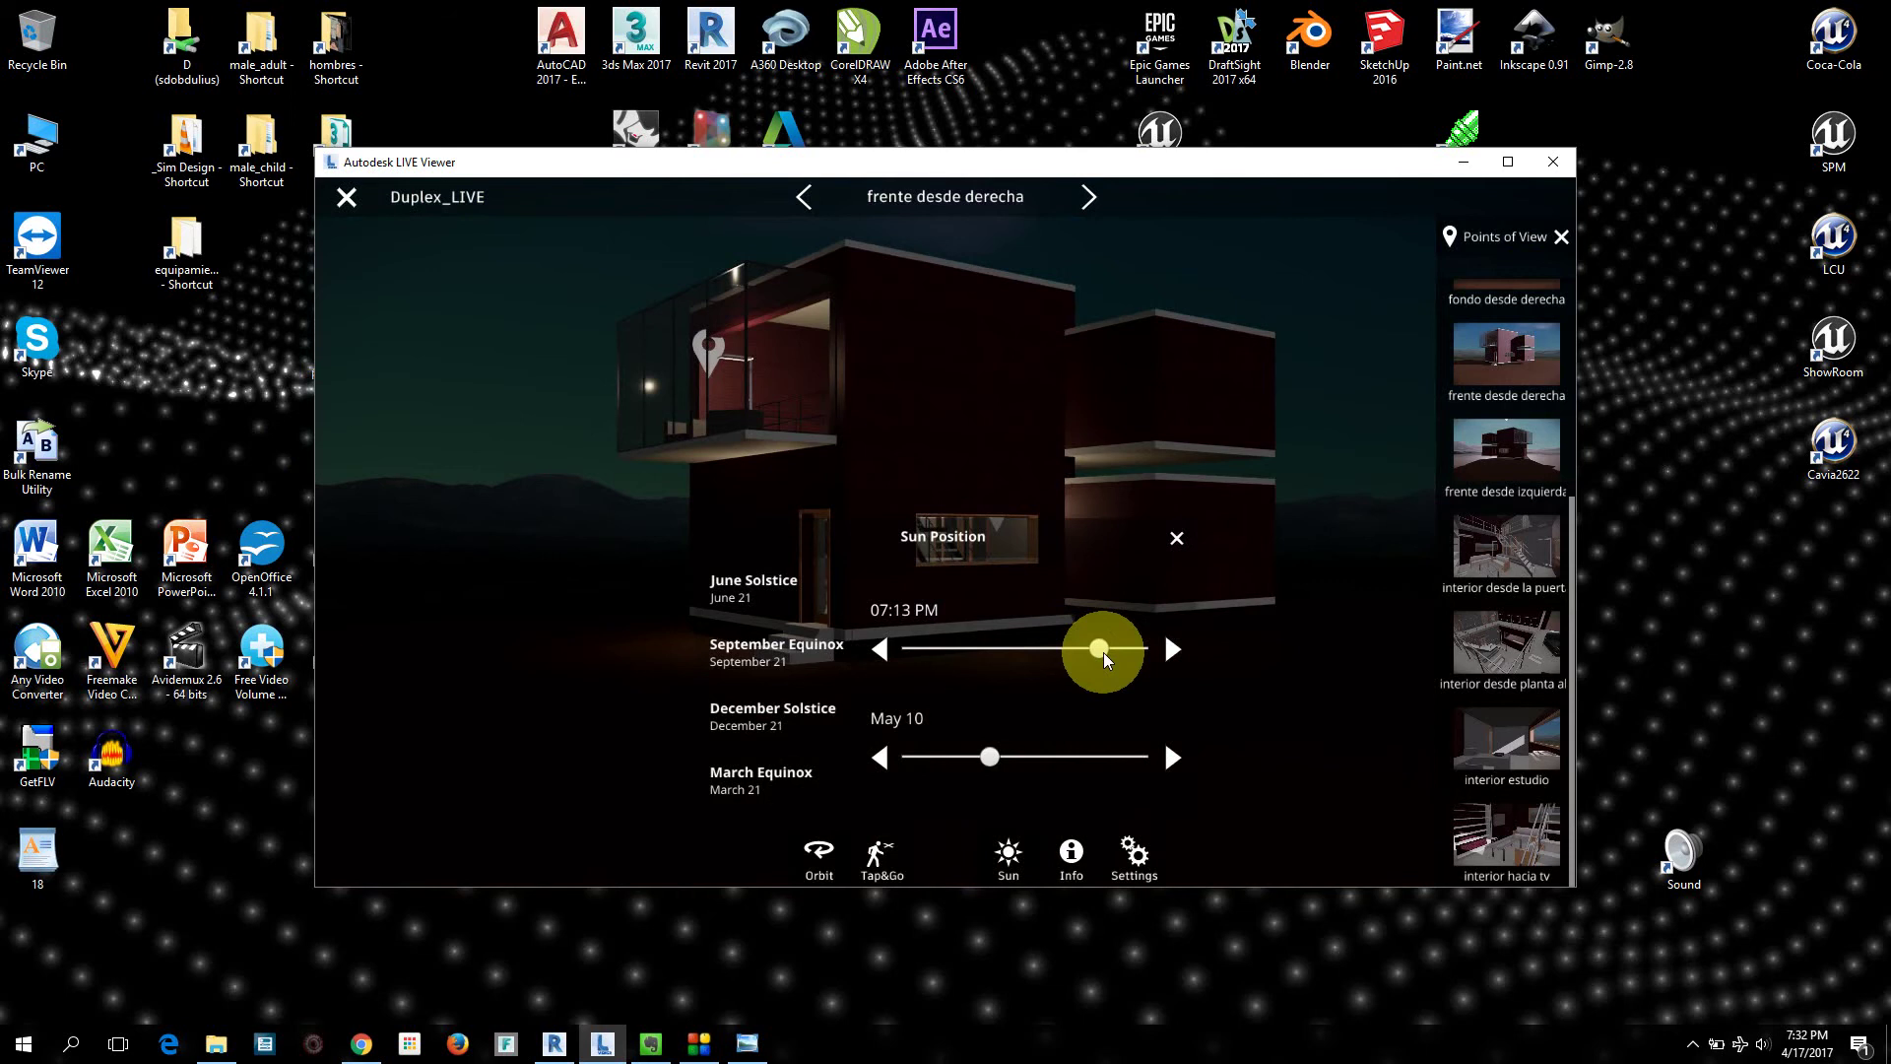
drag(1103, 652, 995, 650)
click(1515, 351)
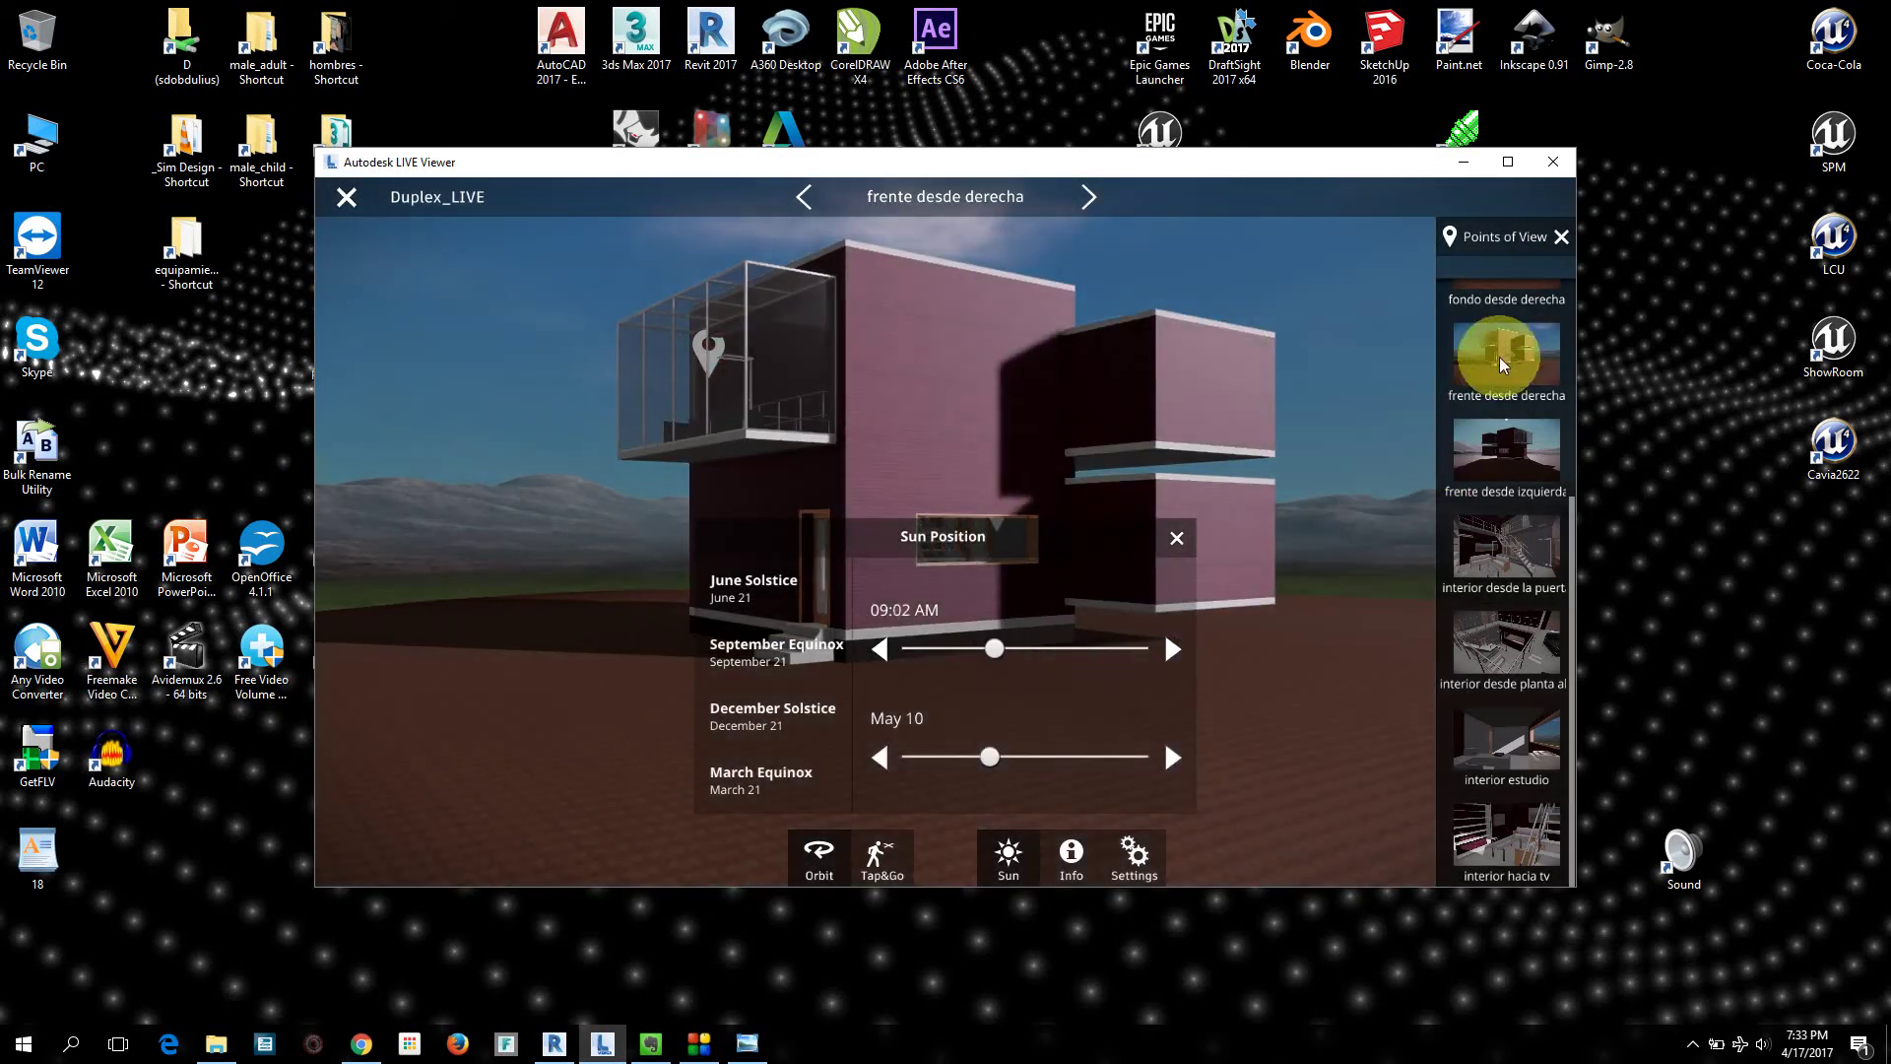
click(1176, 538)
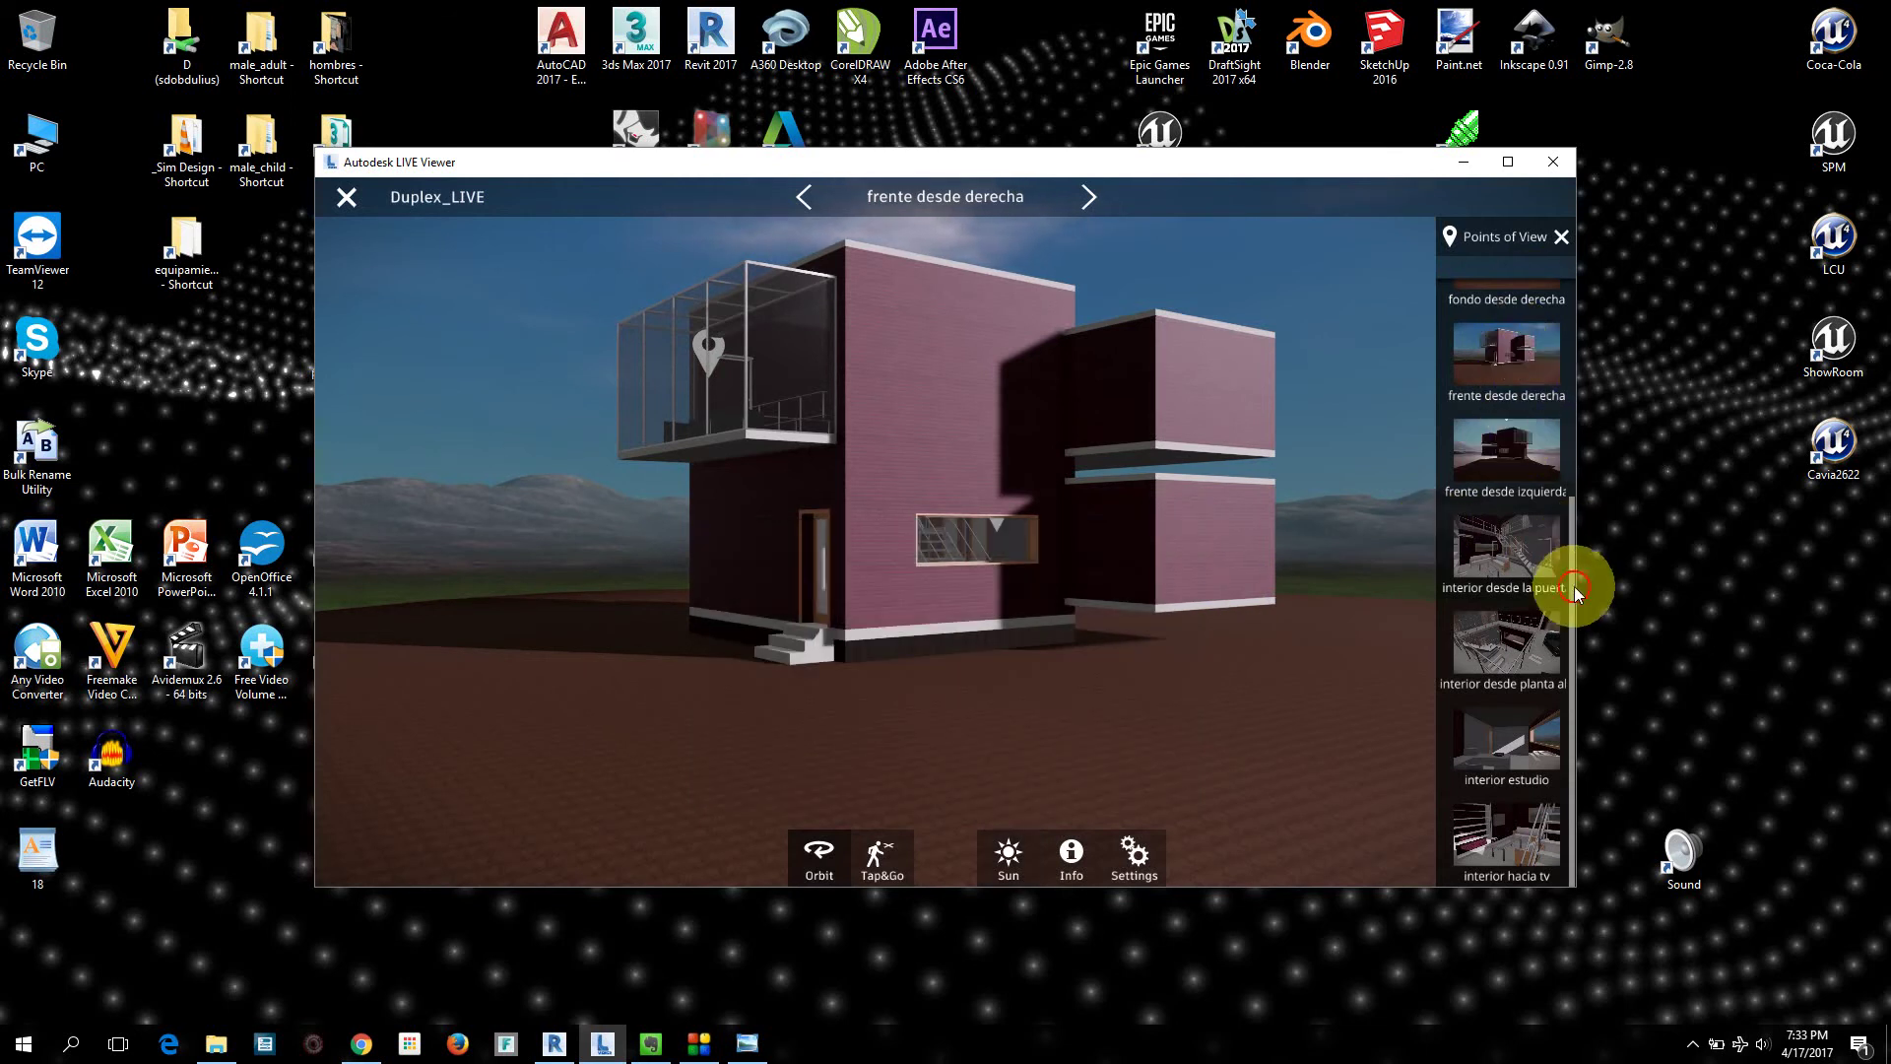
Step: Step through 'fondo desde derecha' and 'frente desde izquierda' to the 'interior desde la puerta' view
drag(1574, 589, 1568, 280)
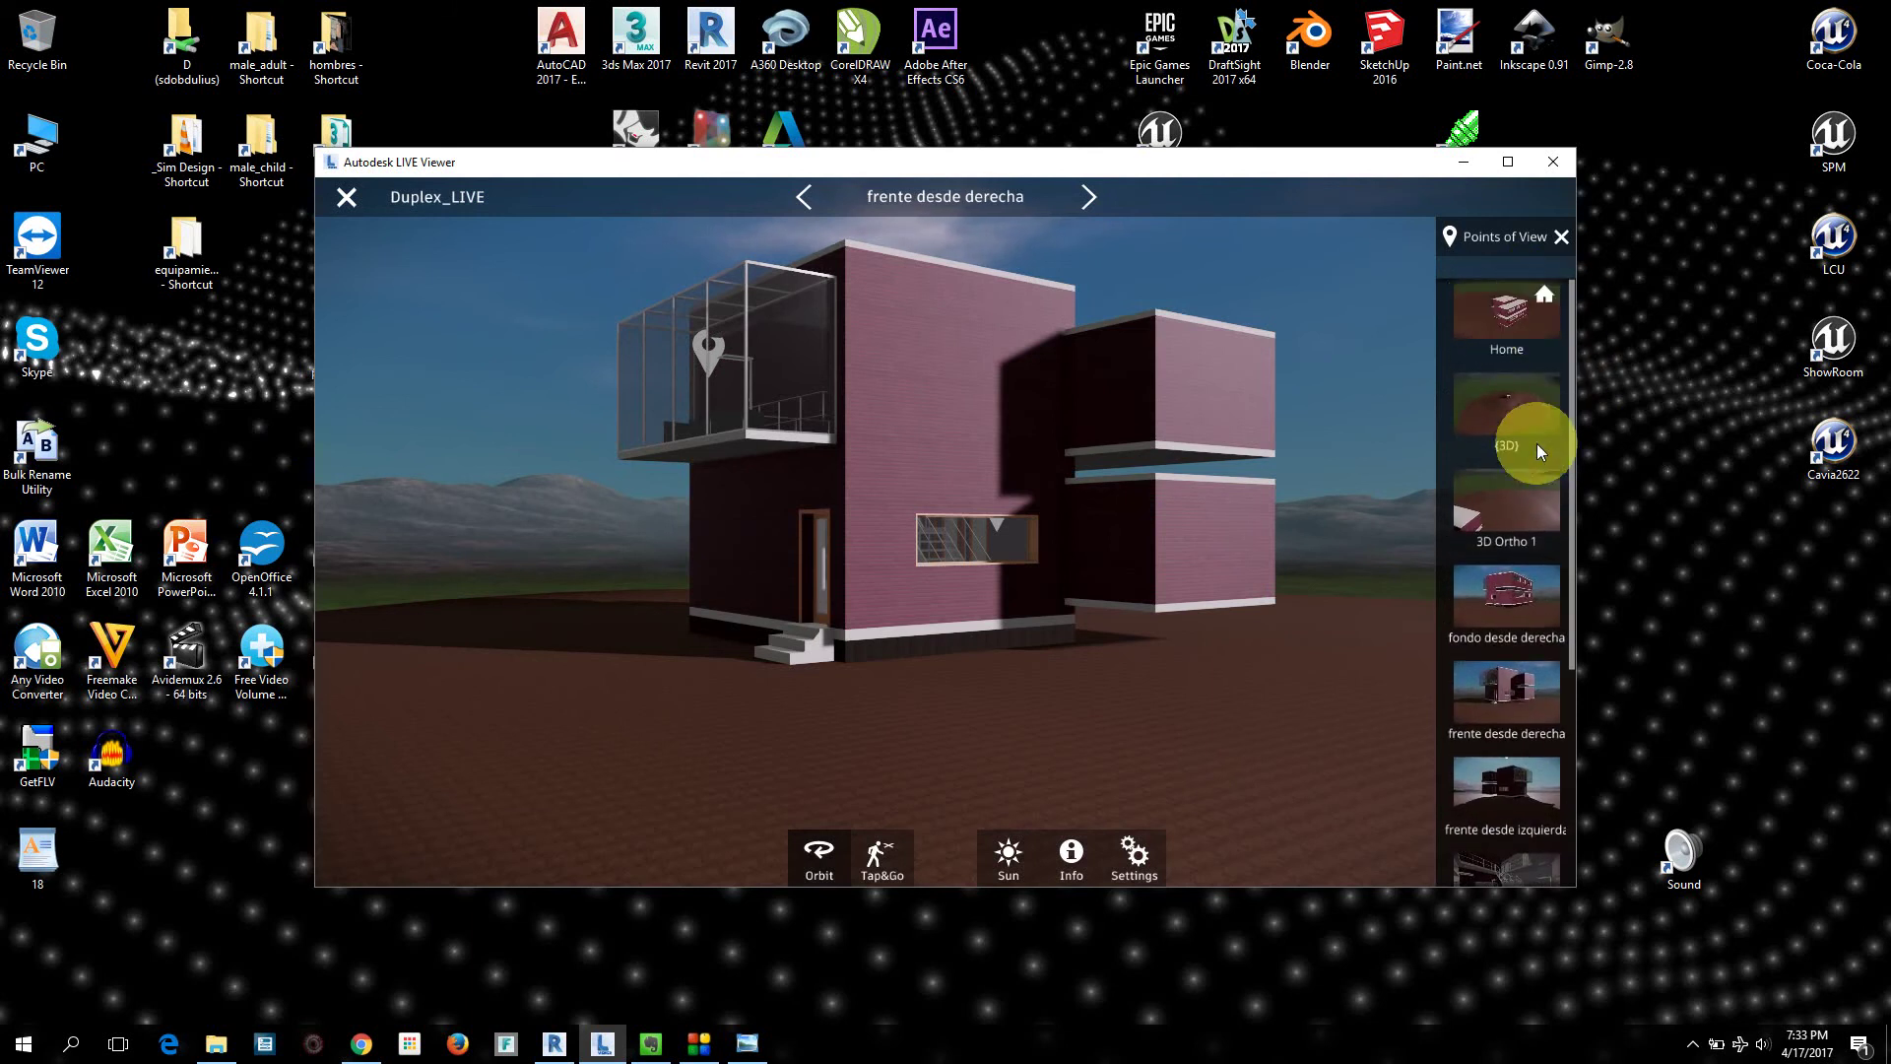
click(1520, 601)
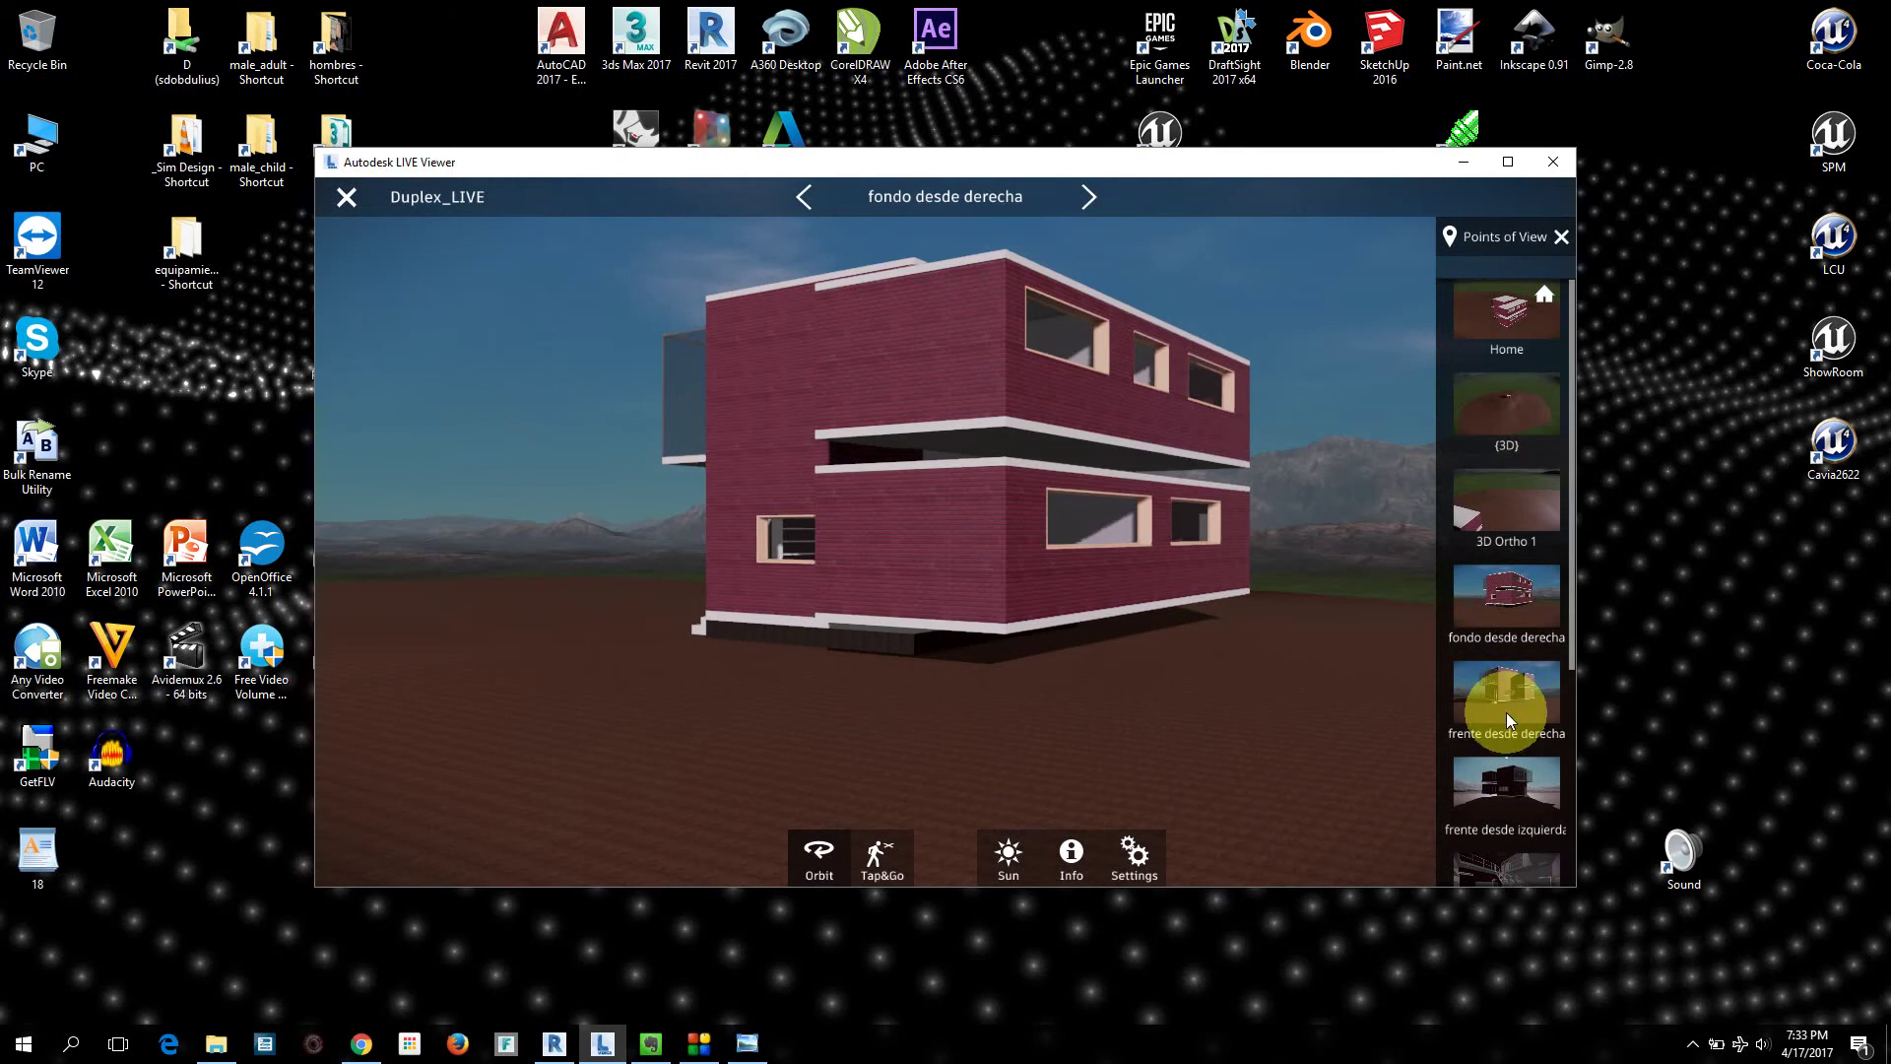
click(1517, 785)
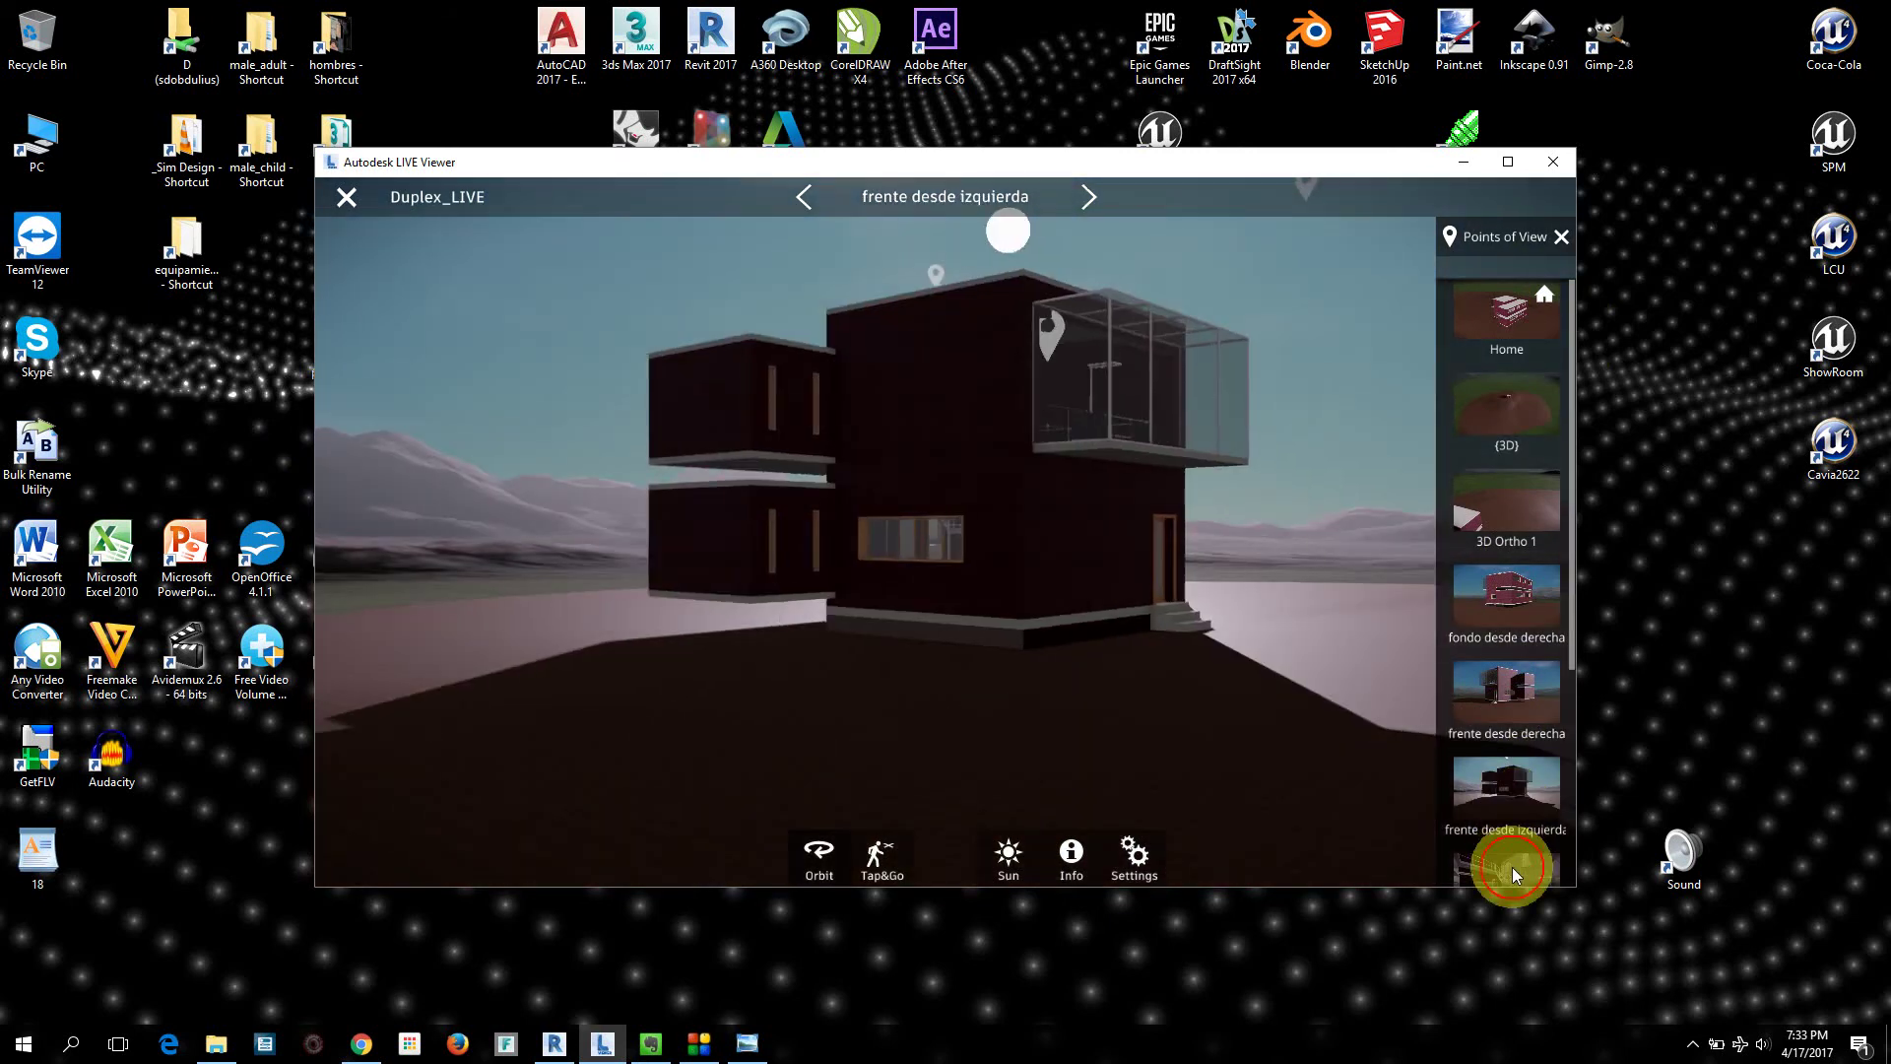
click(1513, 873)
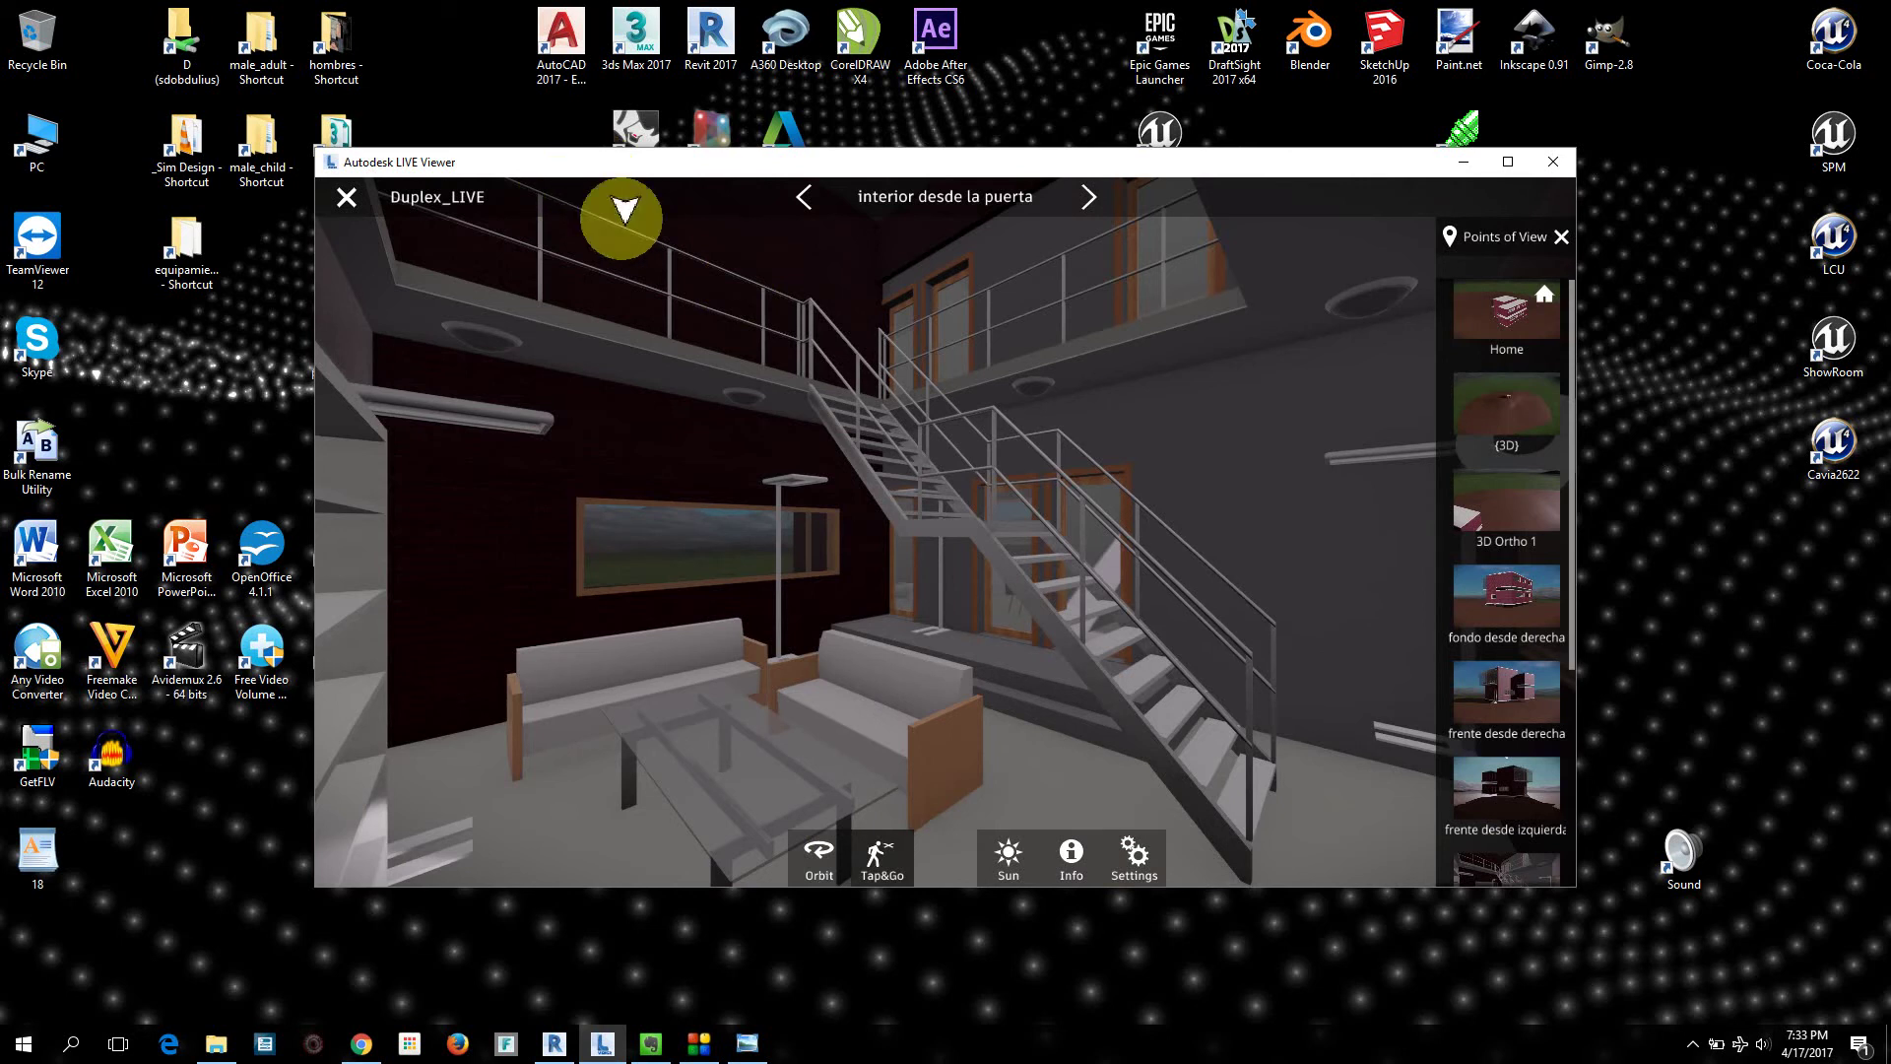
Step: Close the viewpoint list, climb to the upper landing, and look from the glass wall to the stairwell
click(1560, 239)
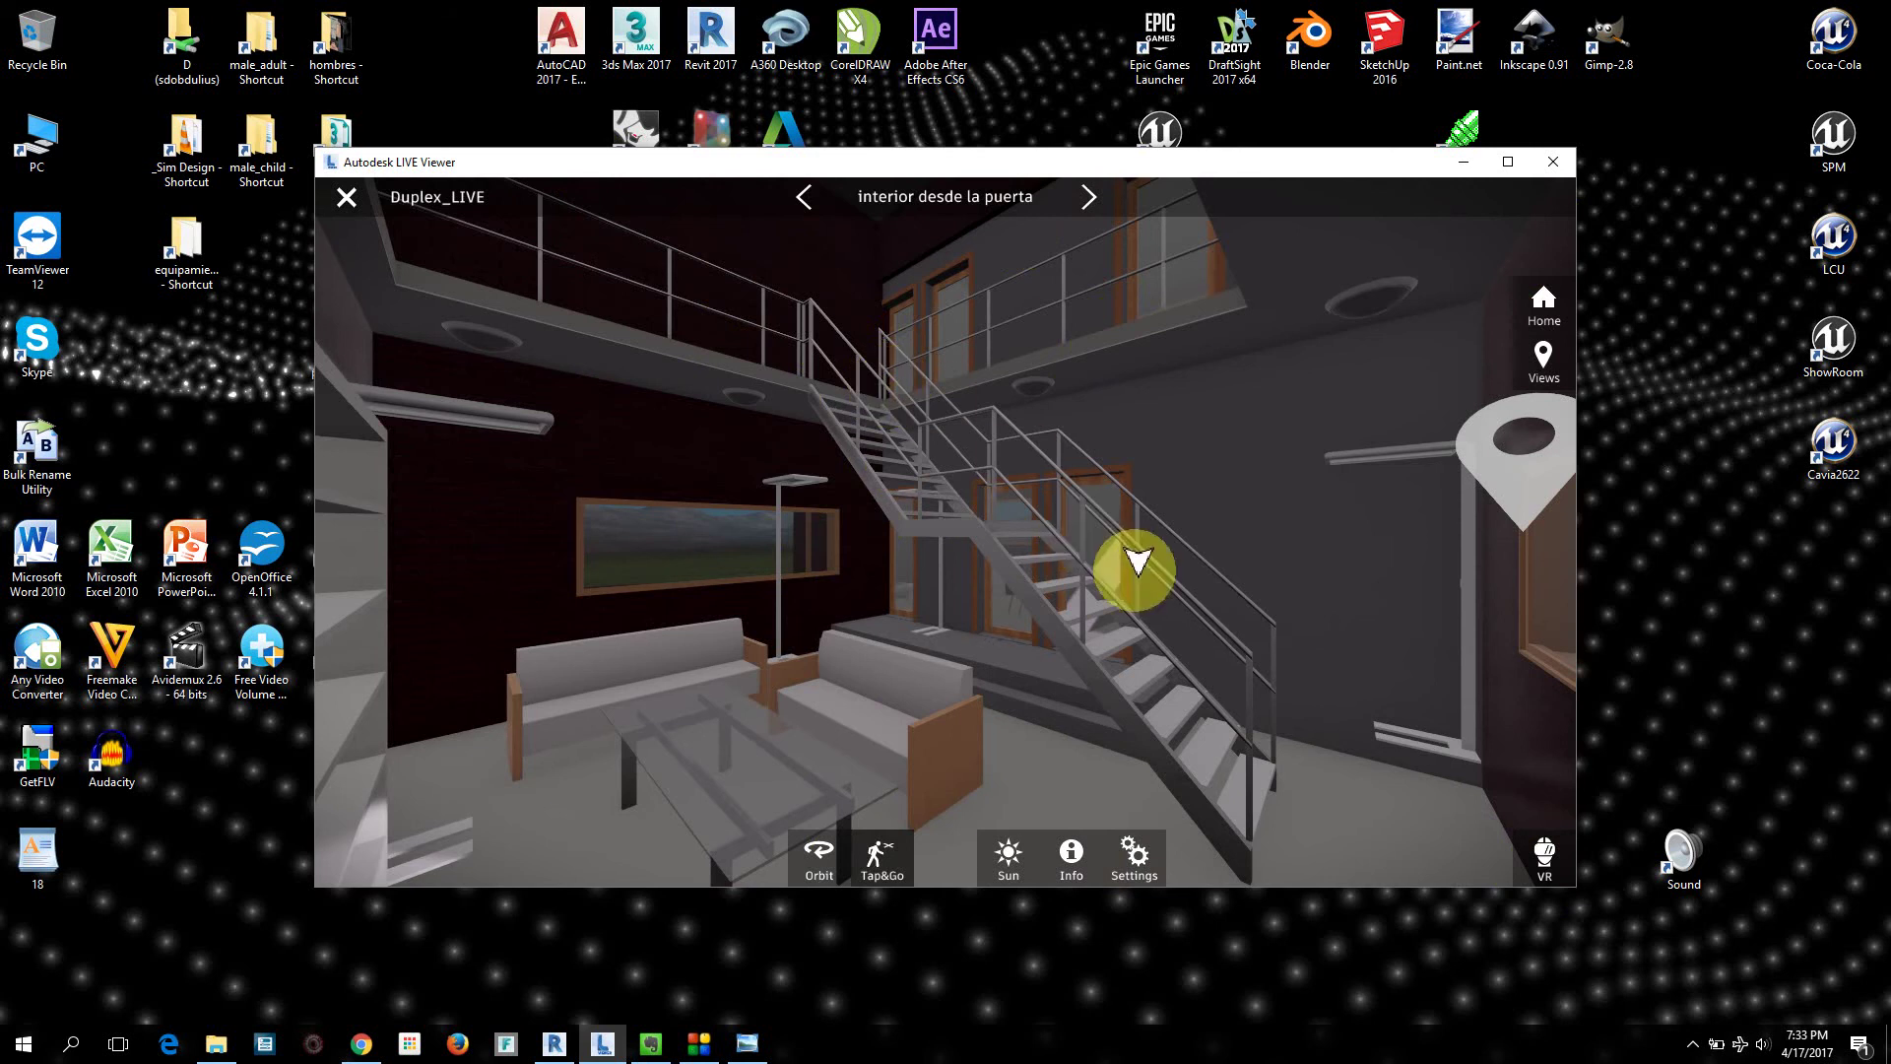
click(1120, 633)
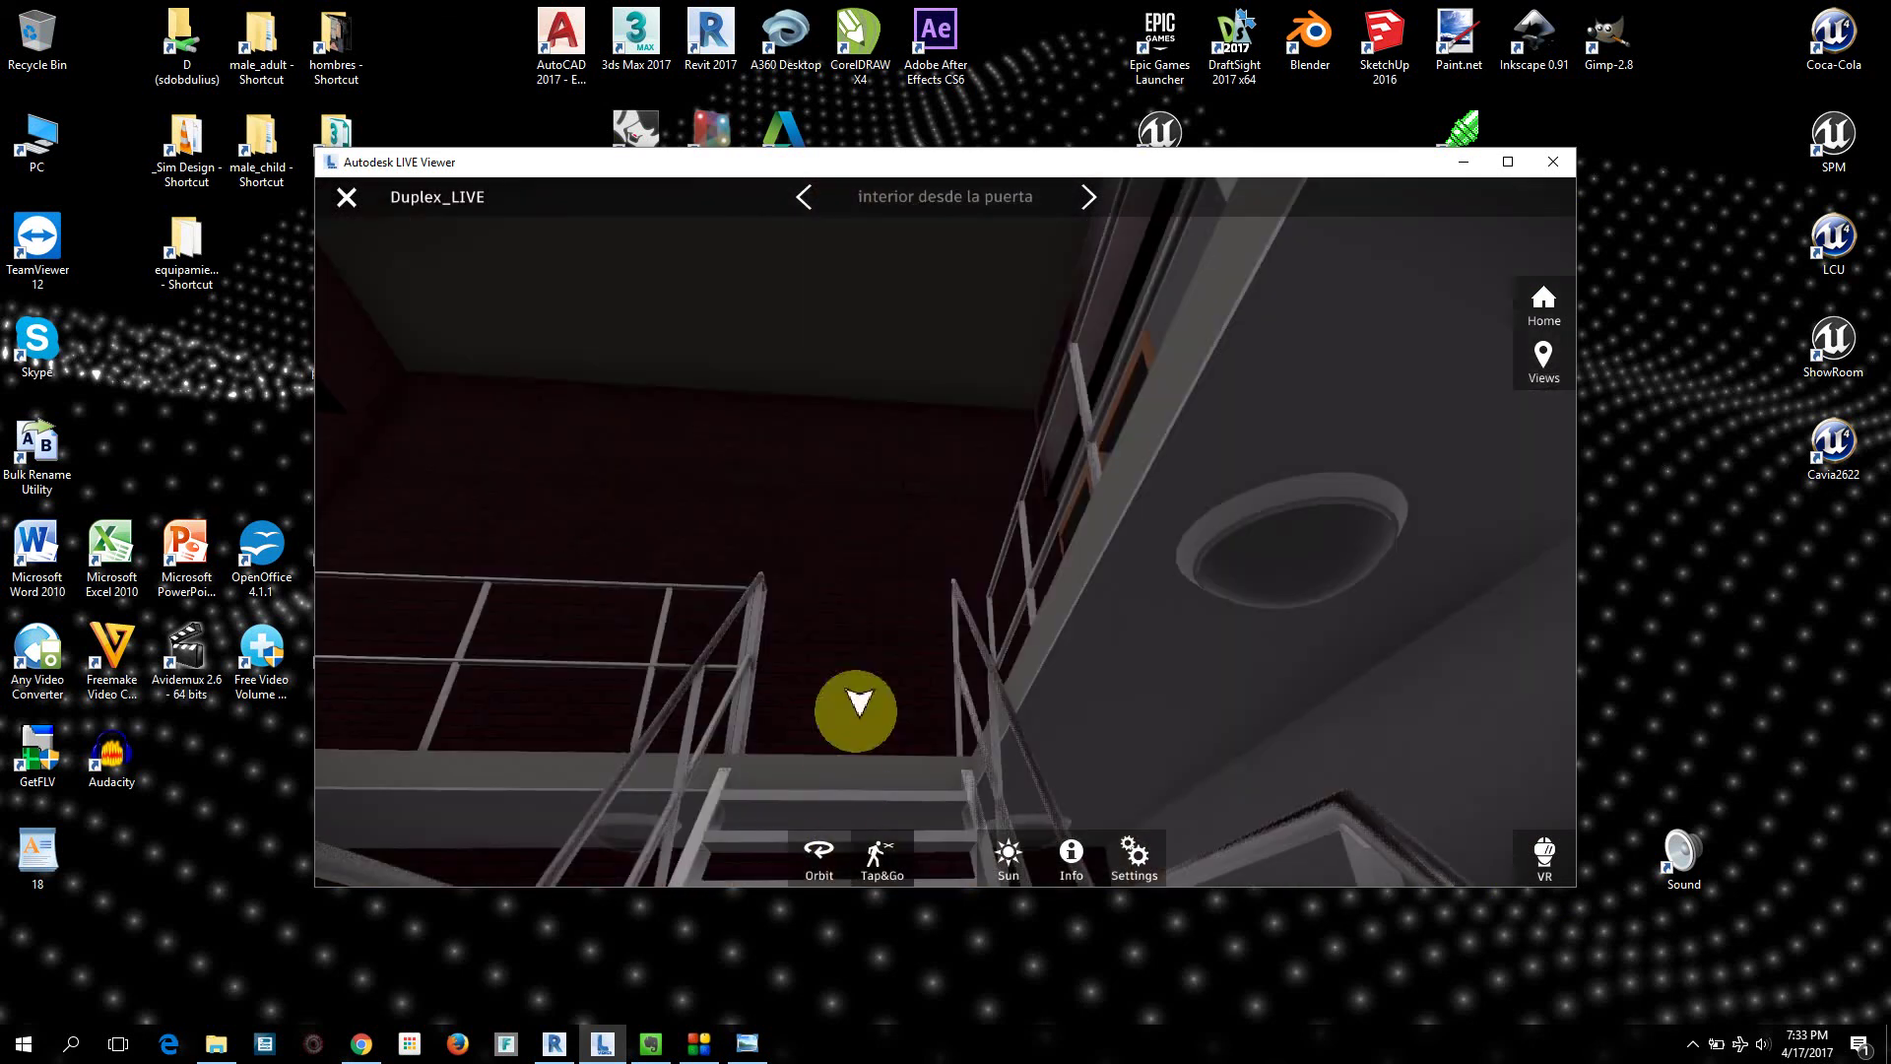
click(845, 738)
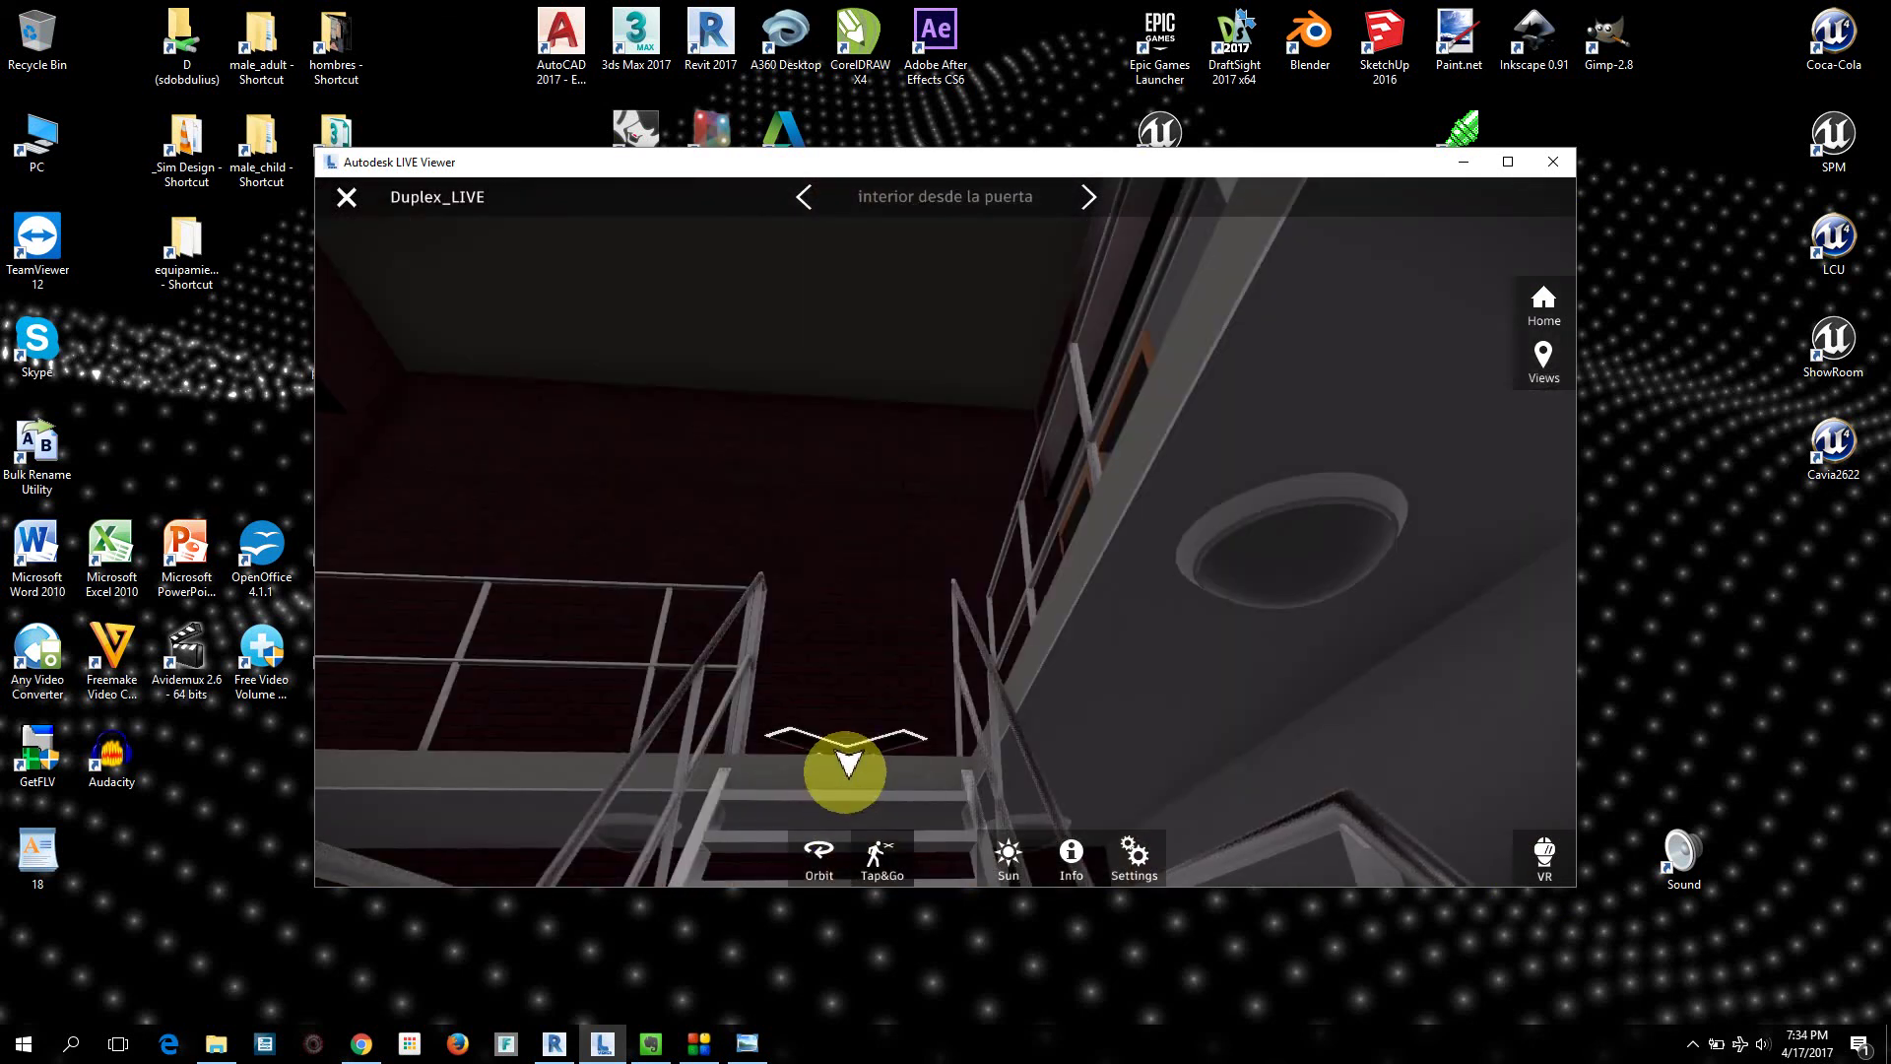
click(845, 770)
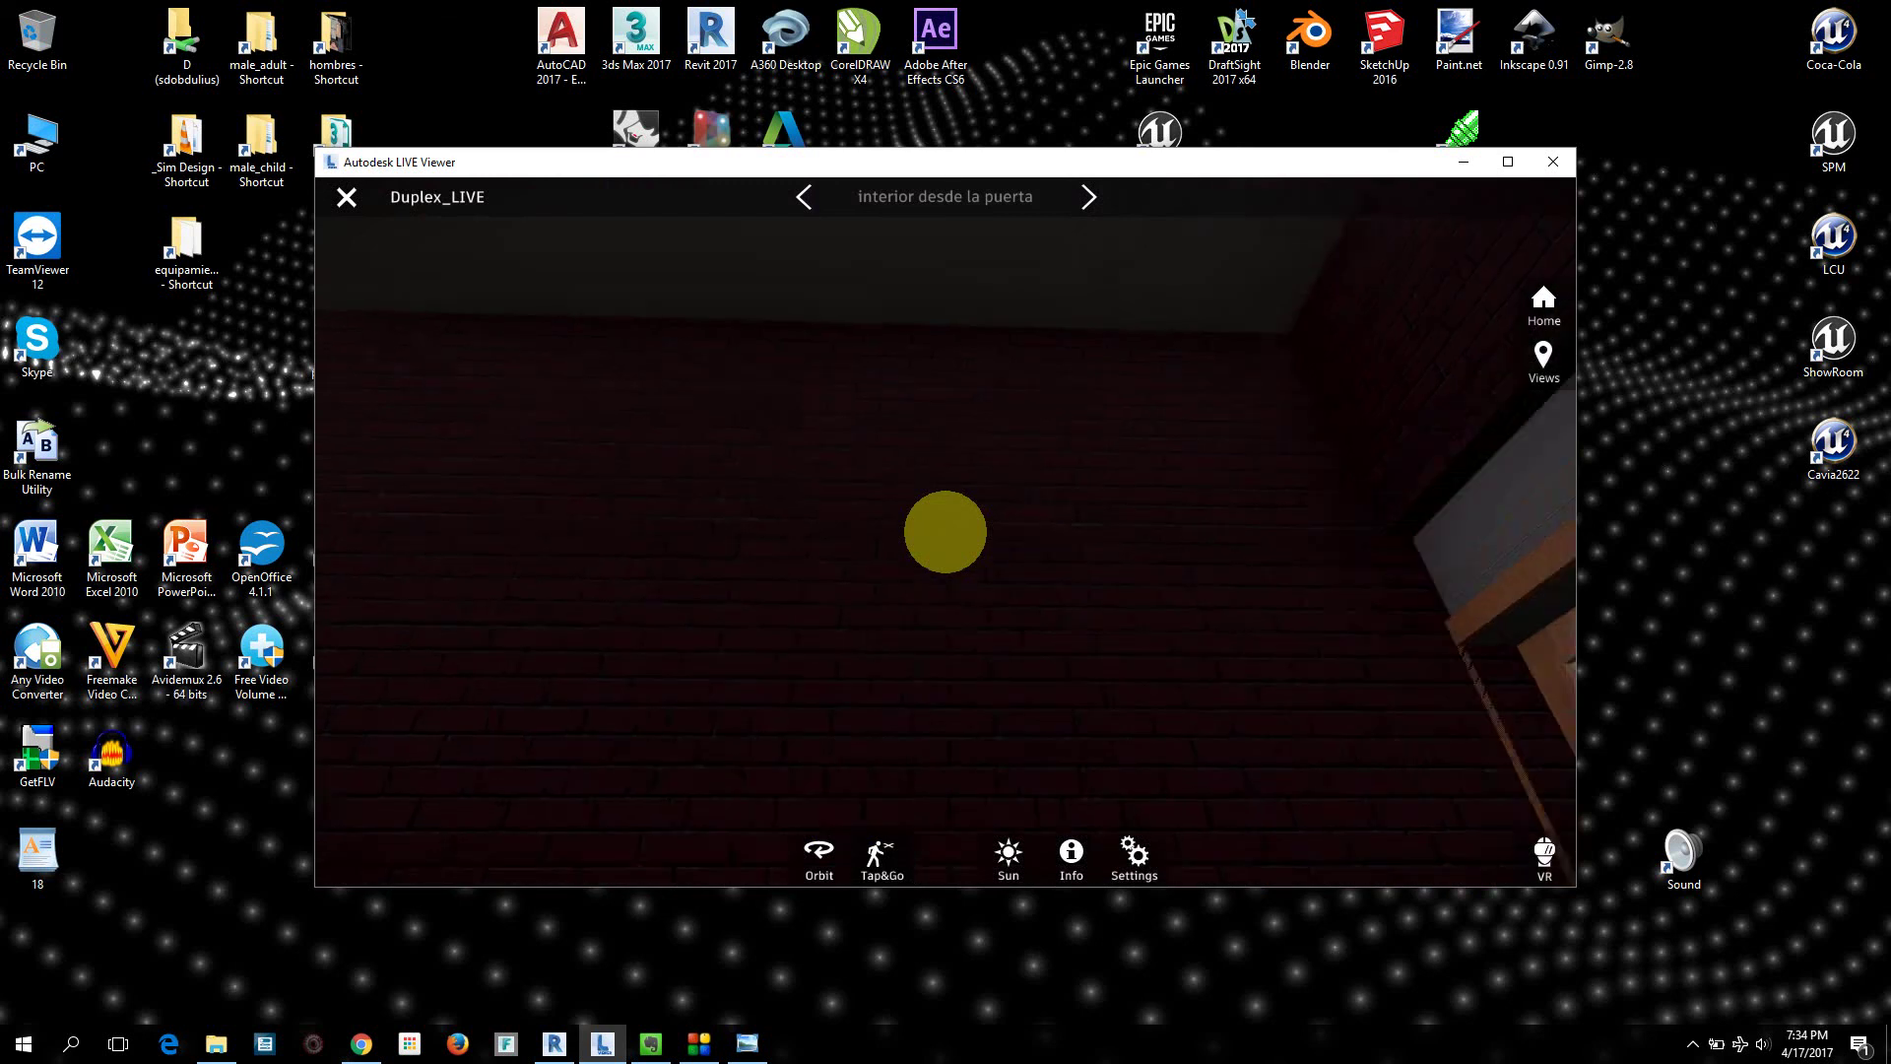
drag(945, 532, 794, 743)
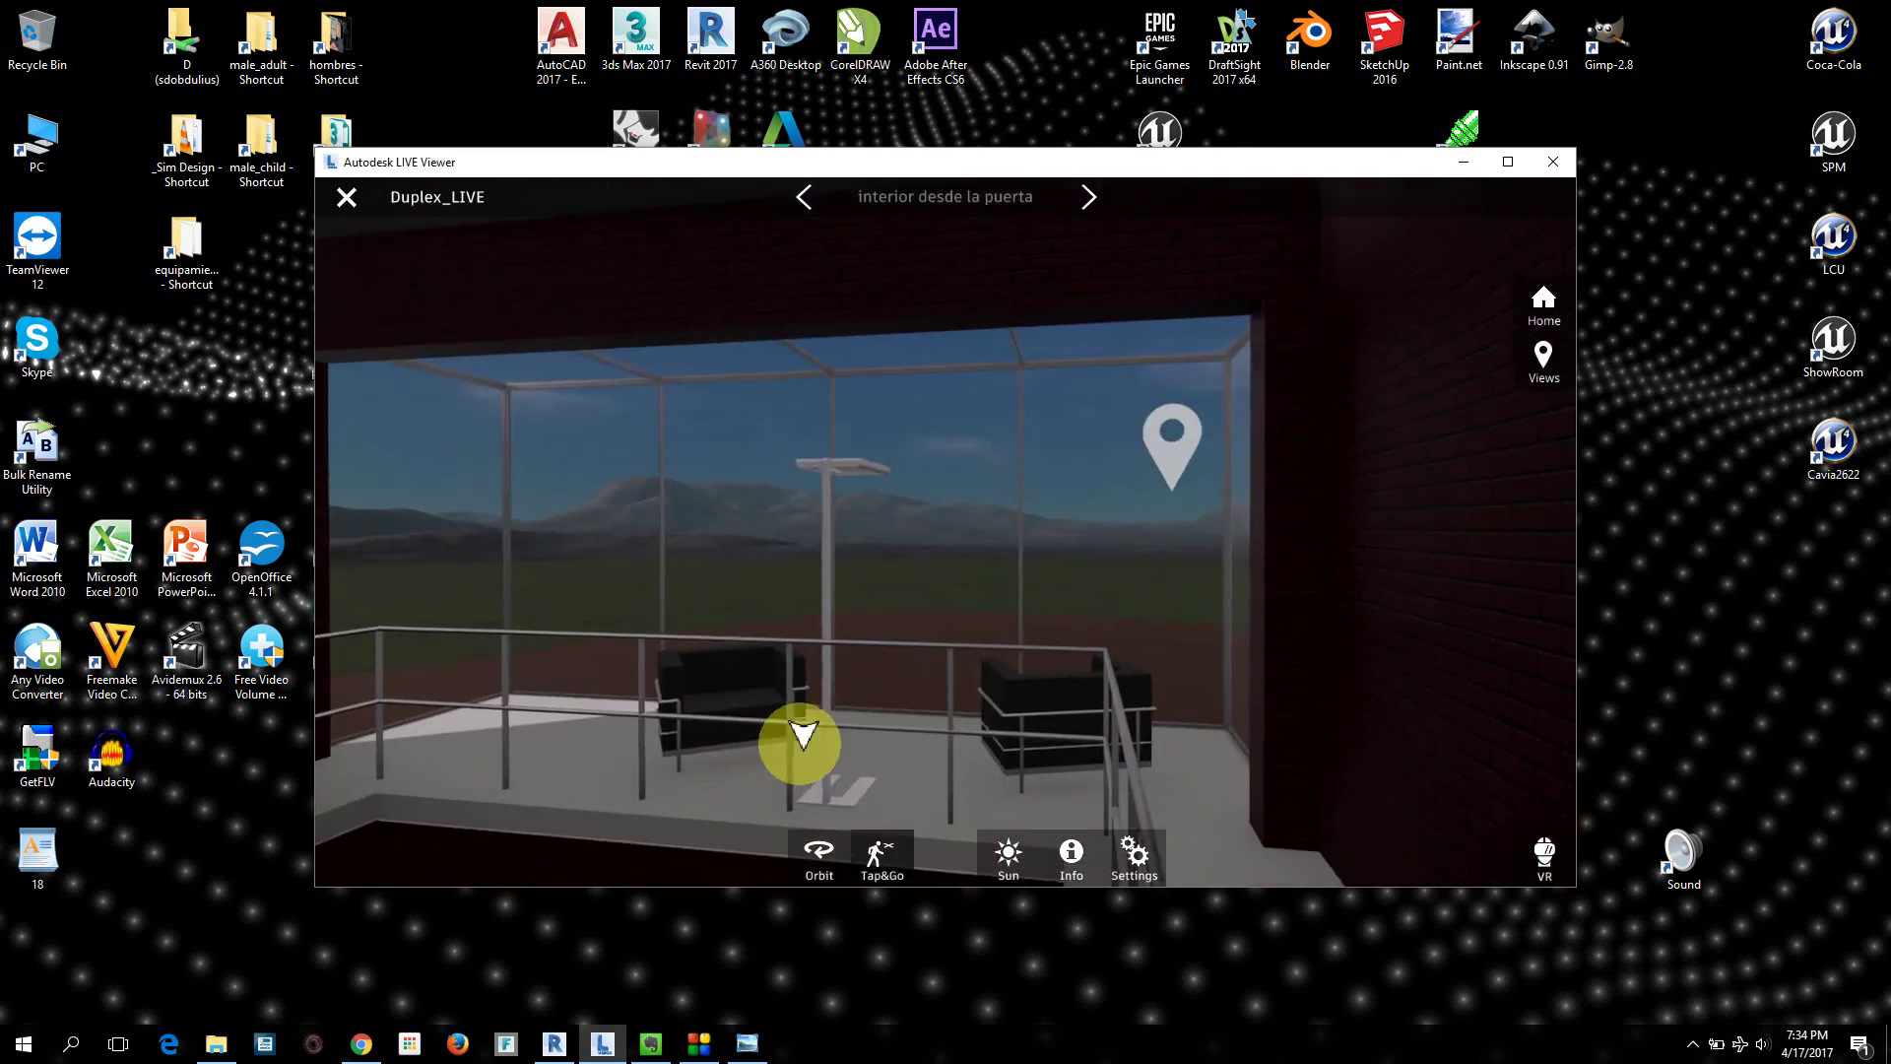
click(904, 711)
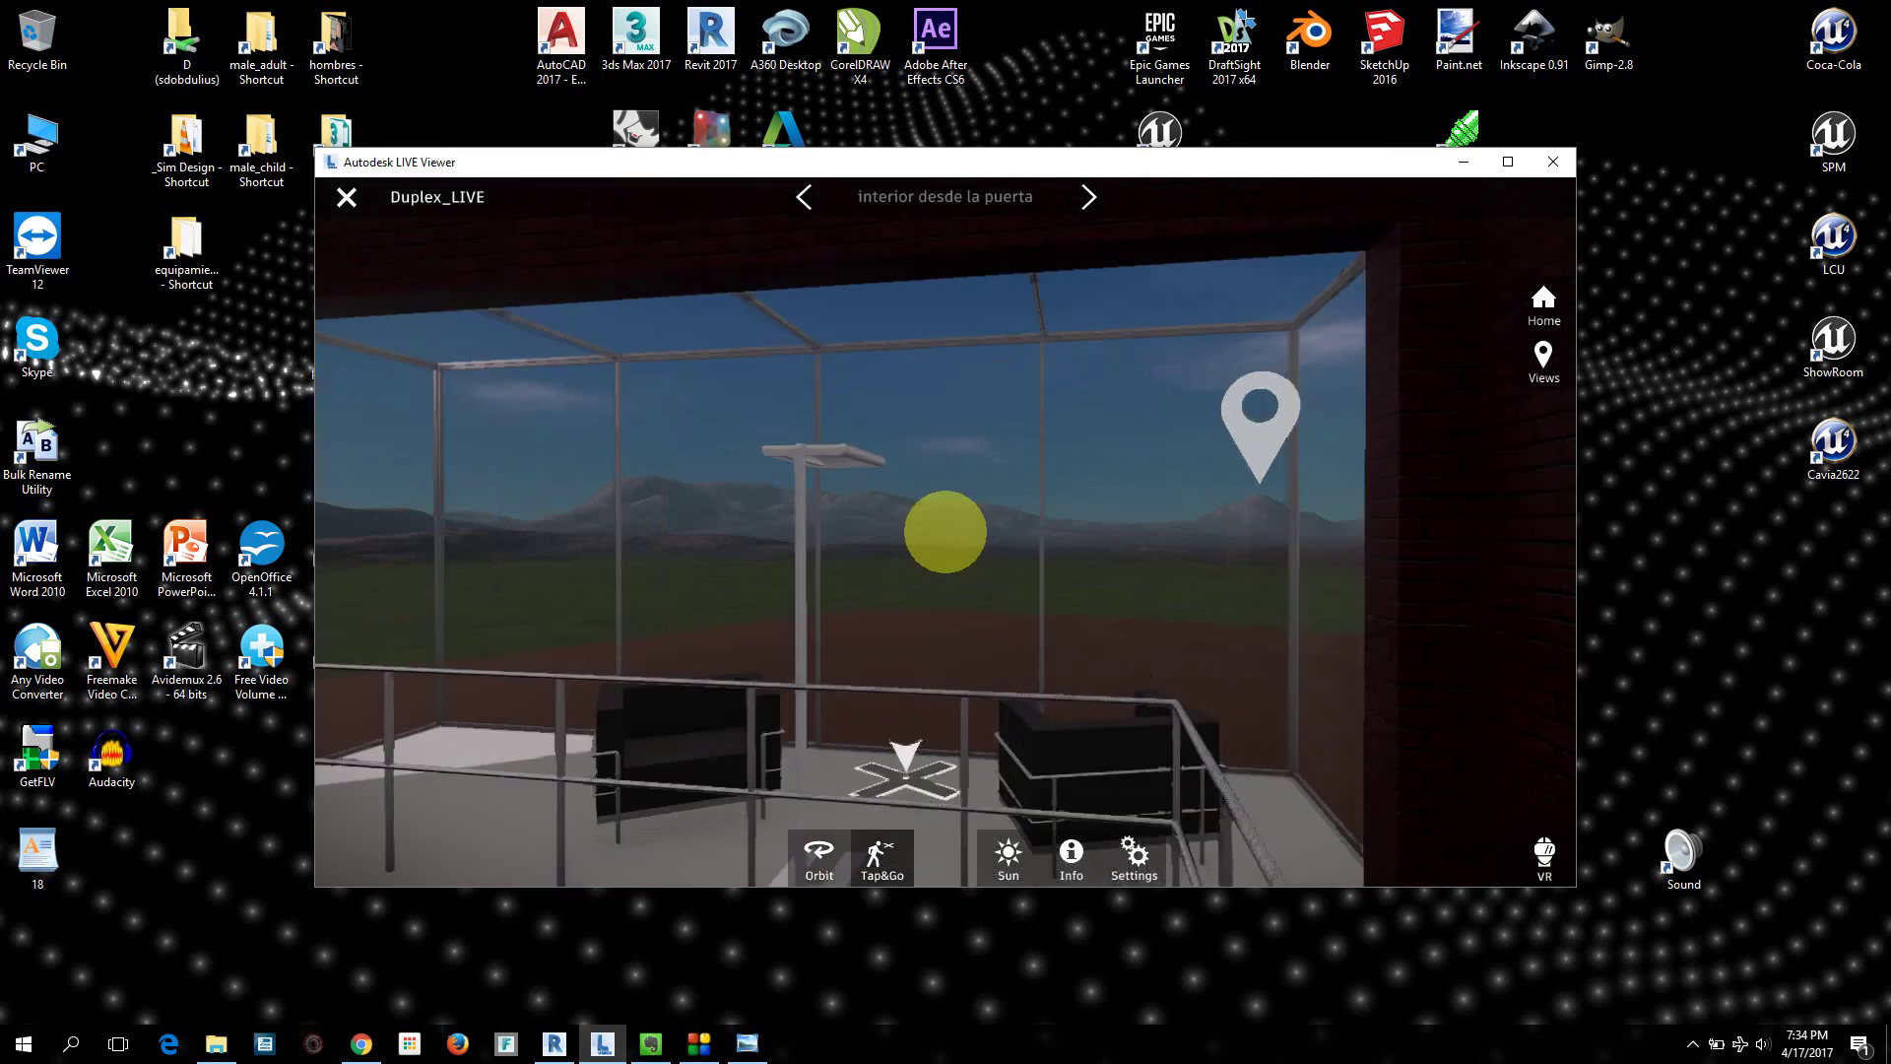
mouse_move(452, 548)
mouse_down()
mouse_move(953, 532)
mouse_move(447, 565)
mouse_up()
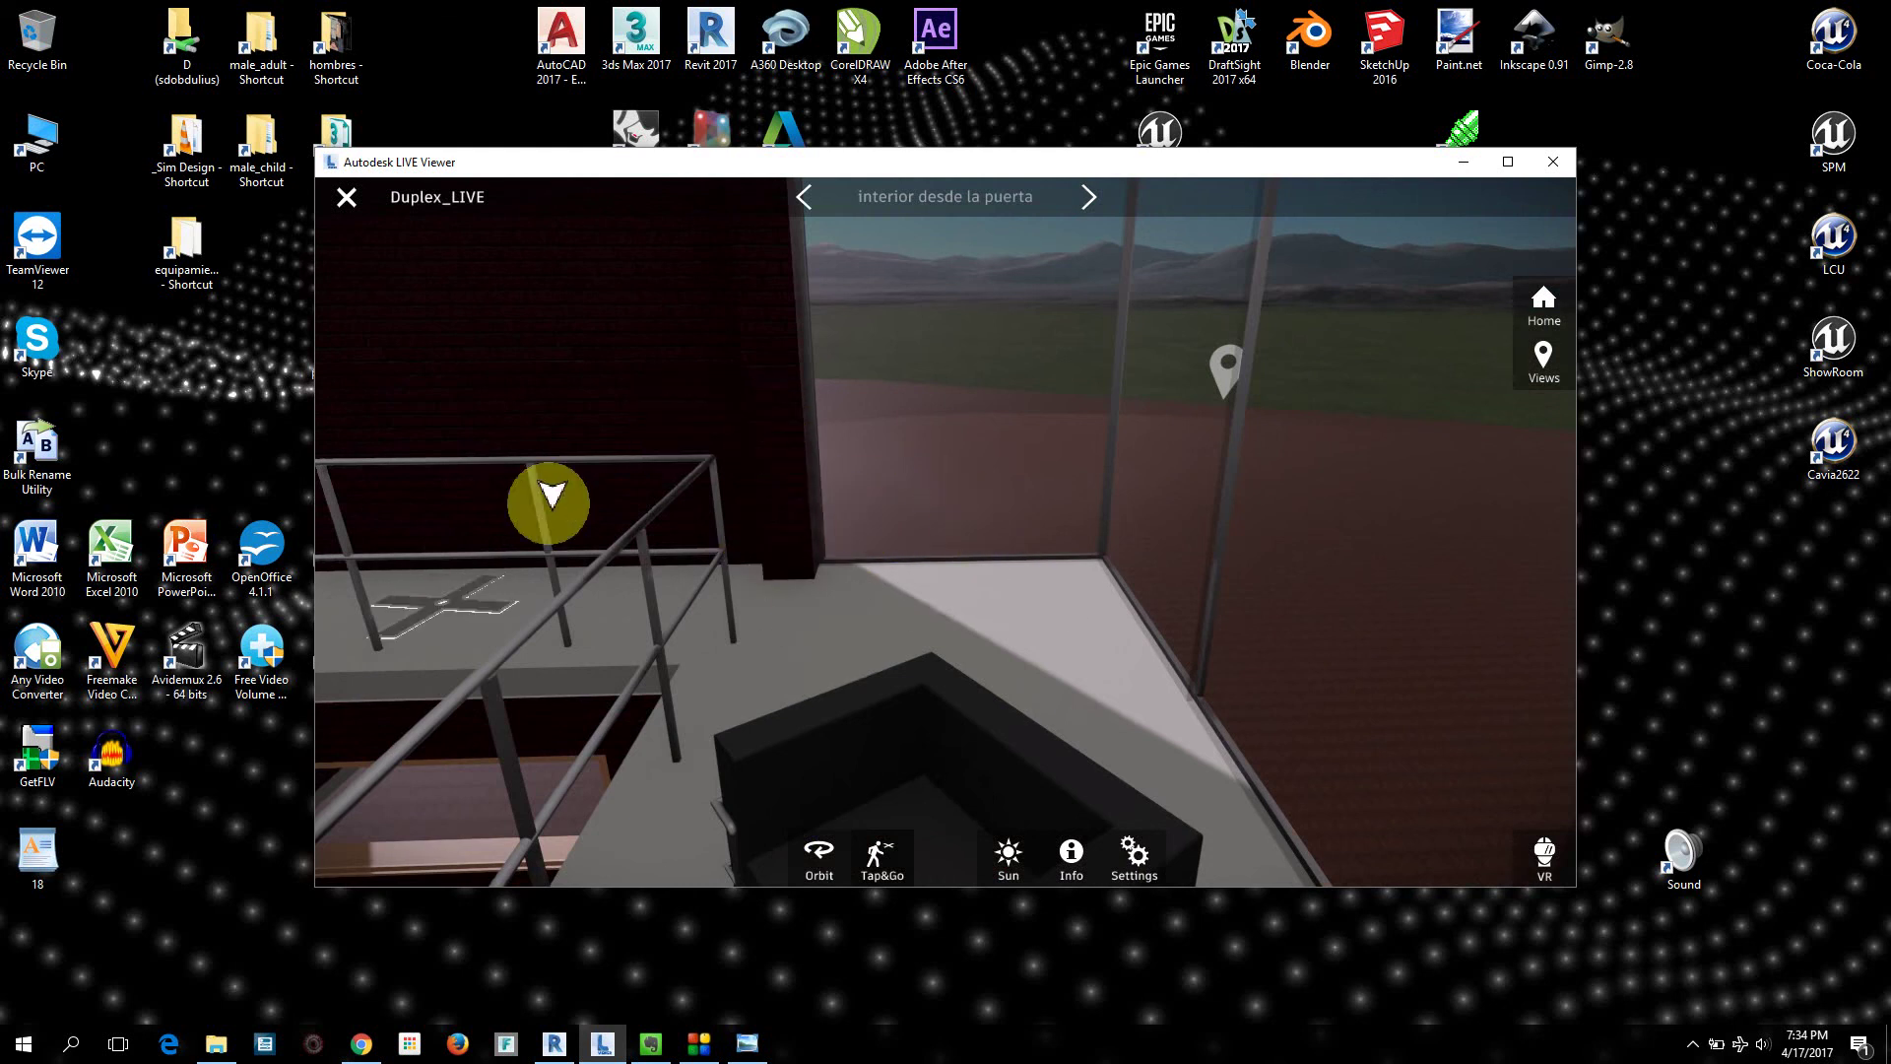
drag(942, 528, 520, 506)
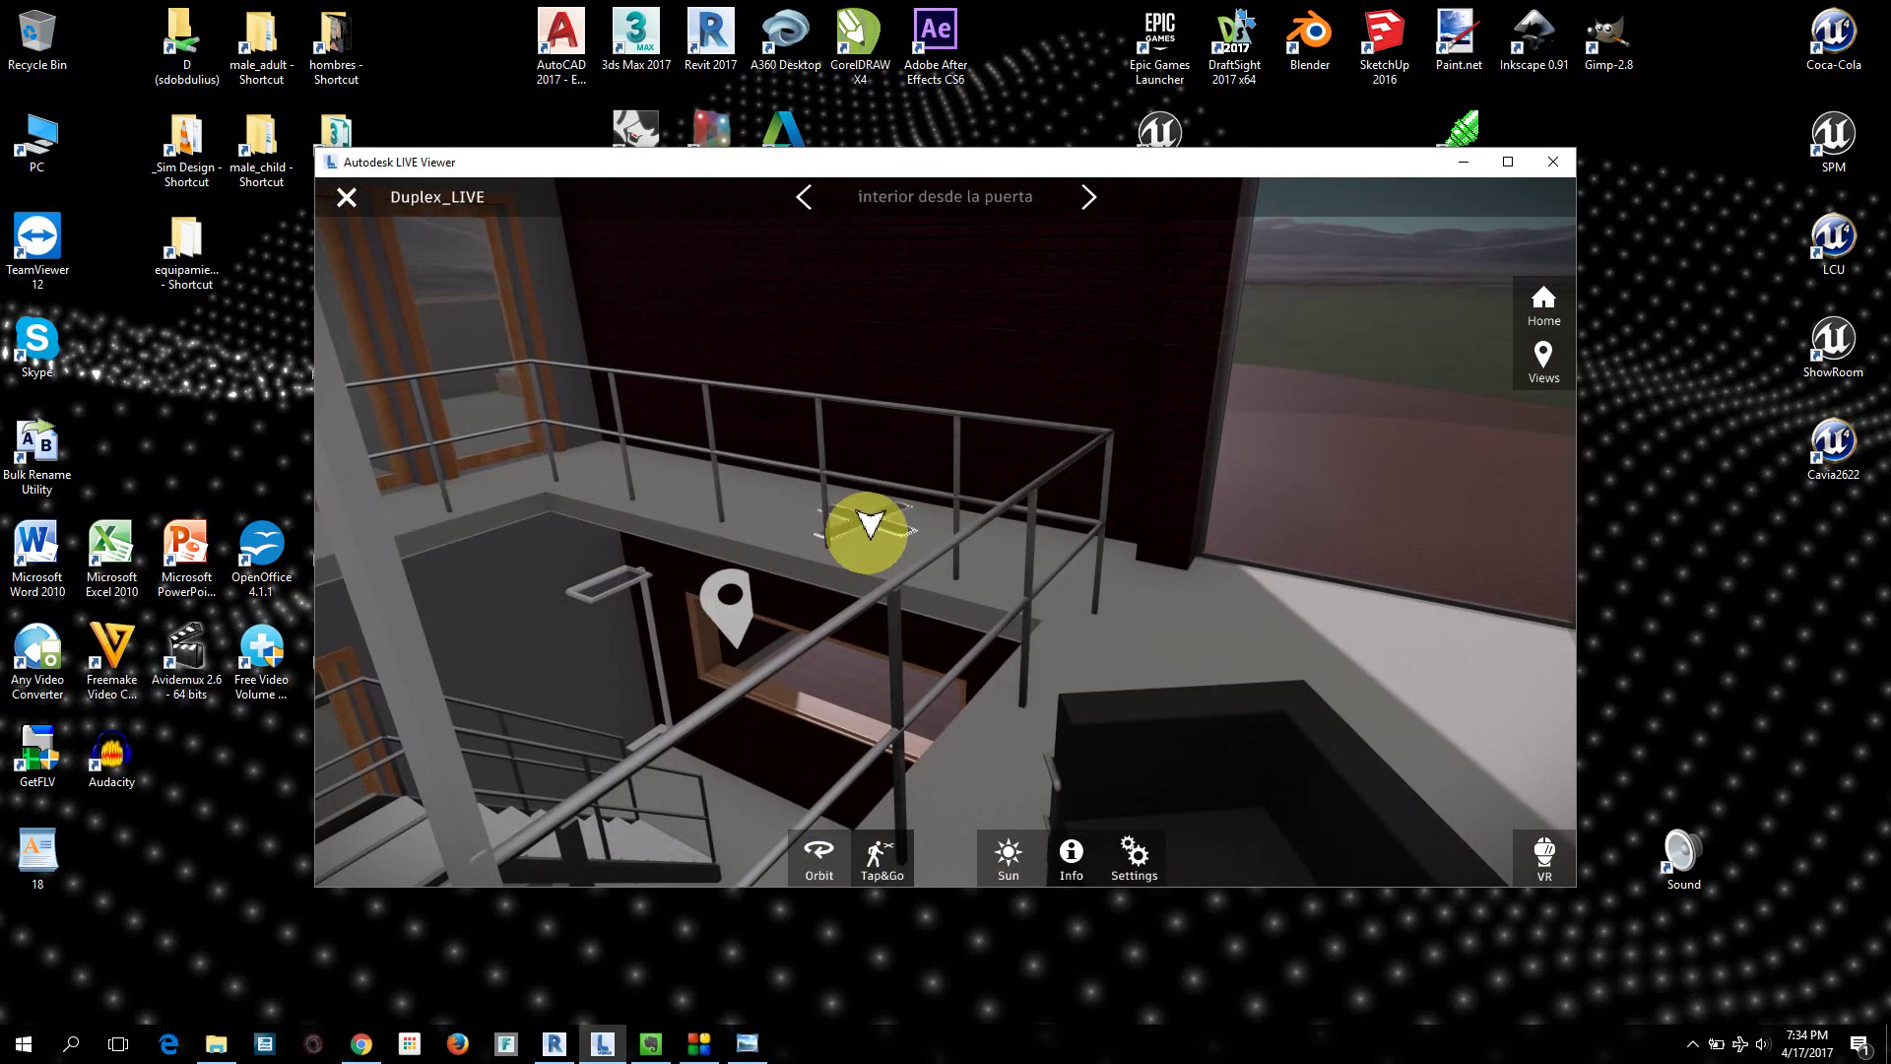